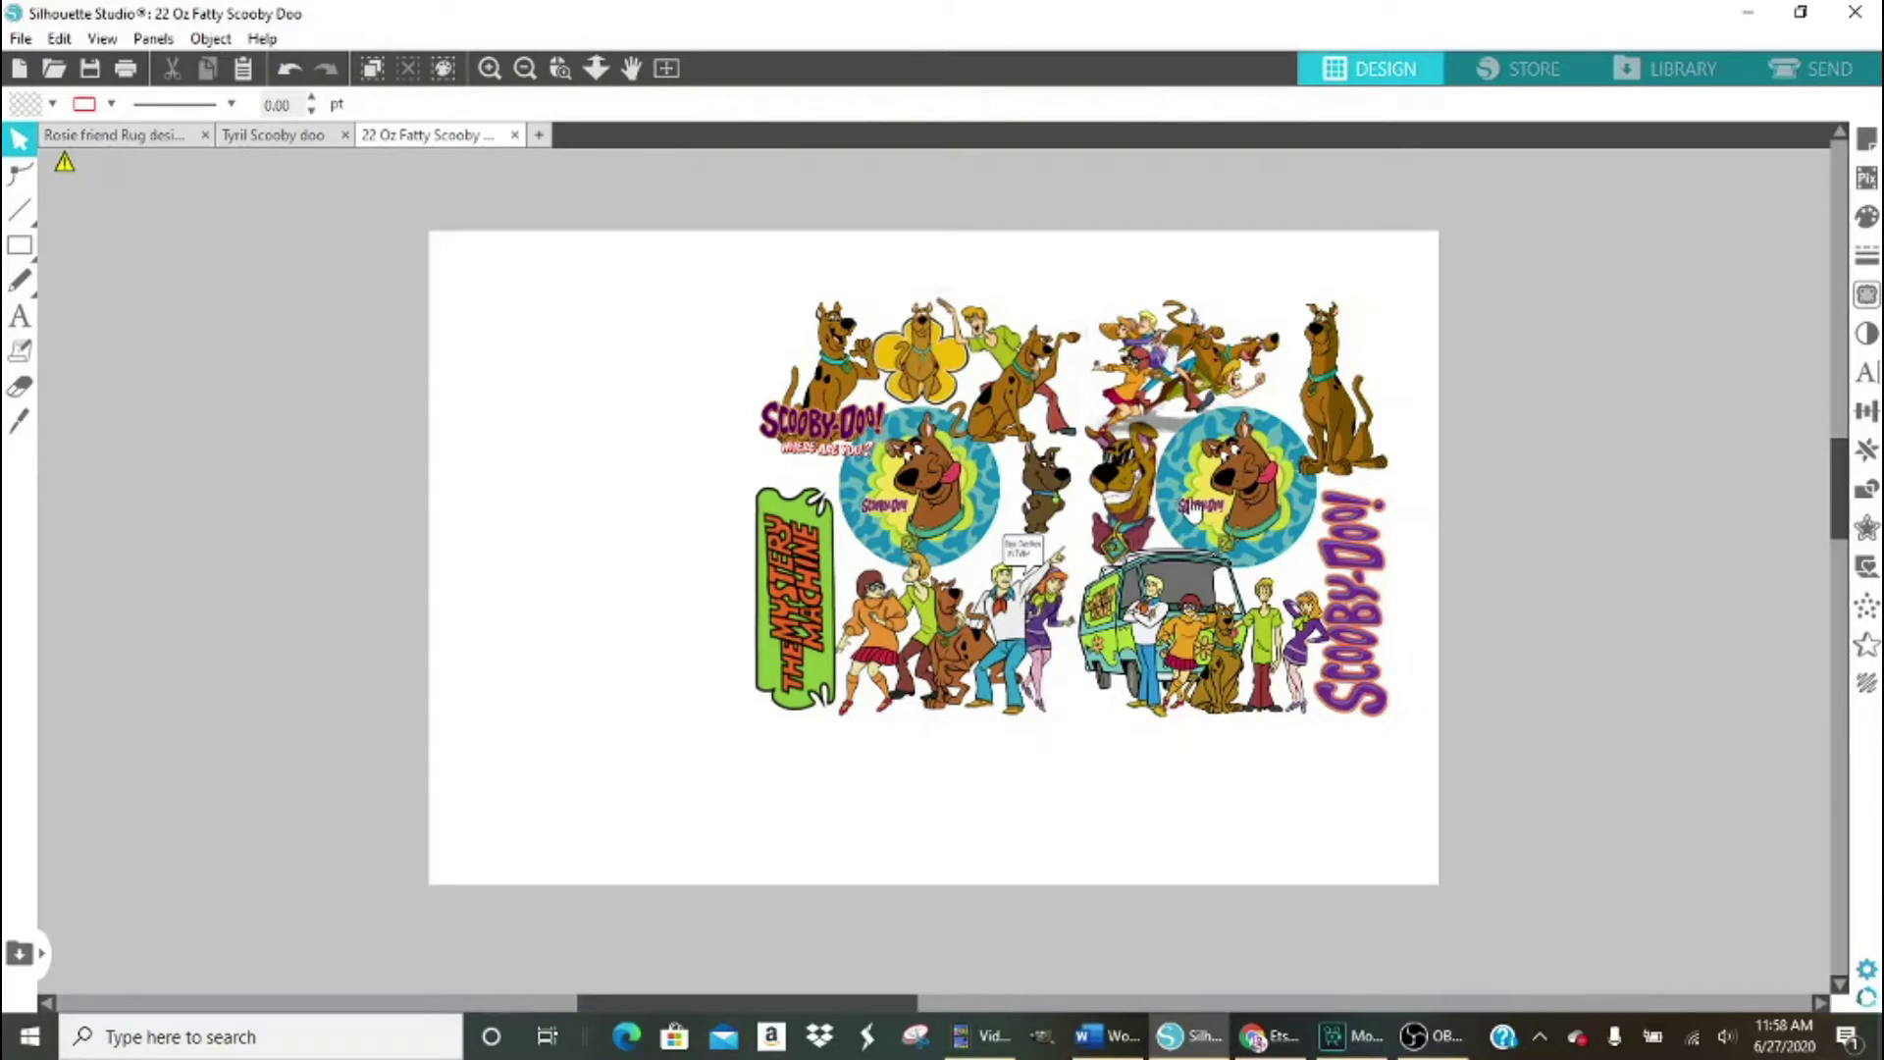
# Move the finished Scooby-Doo collage around the page and out past the page's right edge.
pyautogui.moveTo(1237, 522); pyautogui.dragTo(1083, 549)
pyautogui.press('Escape')
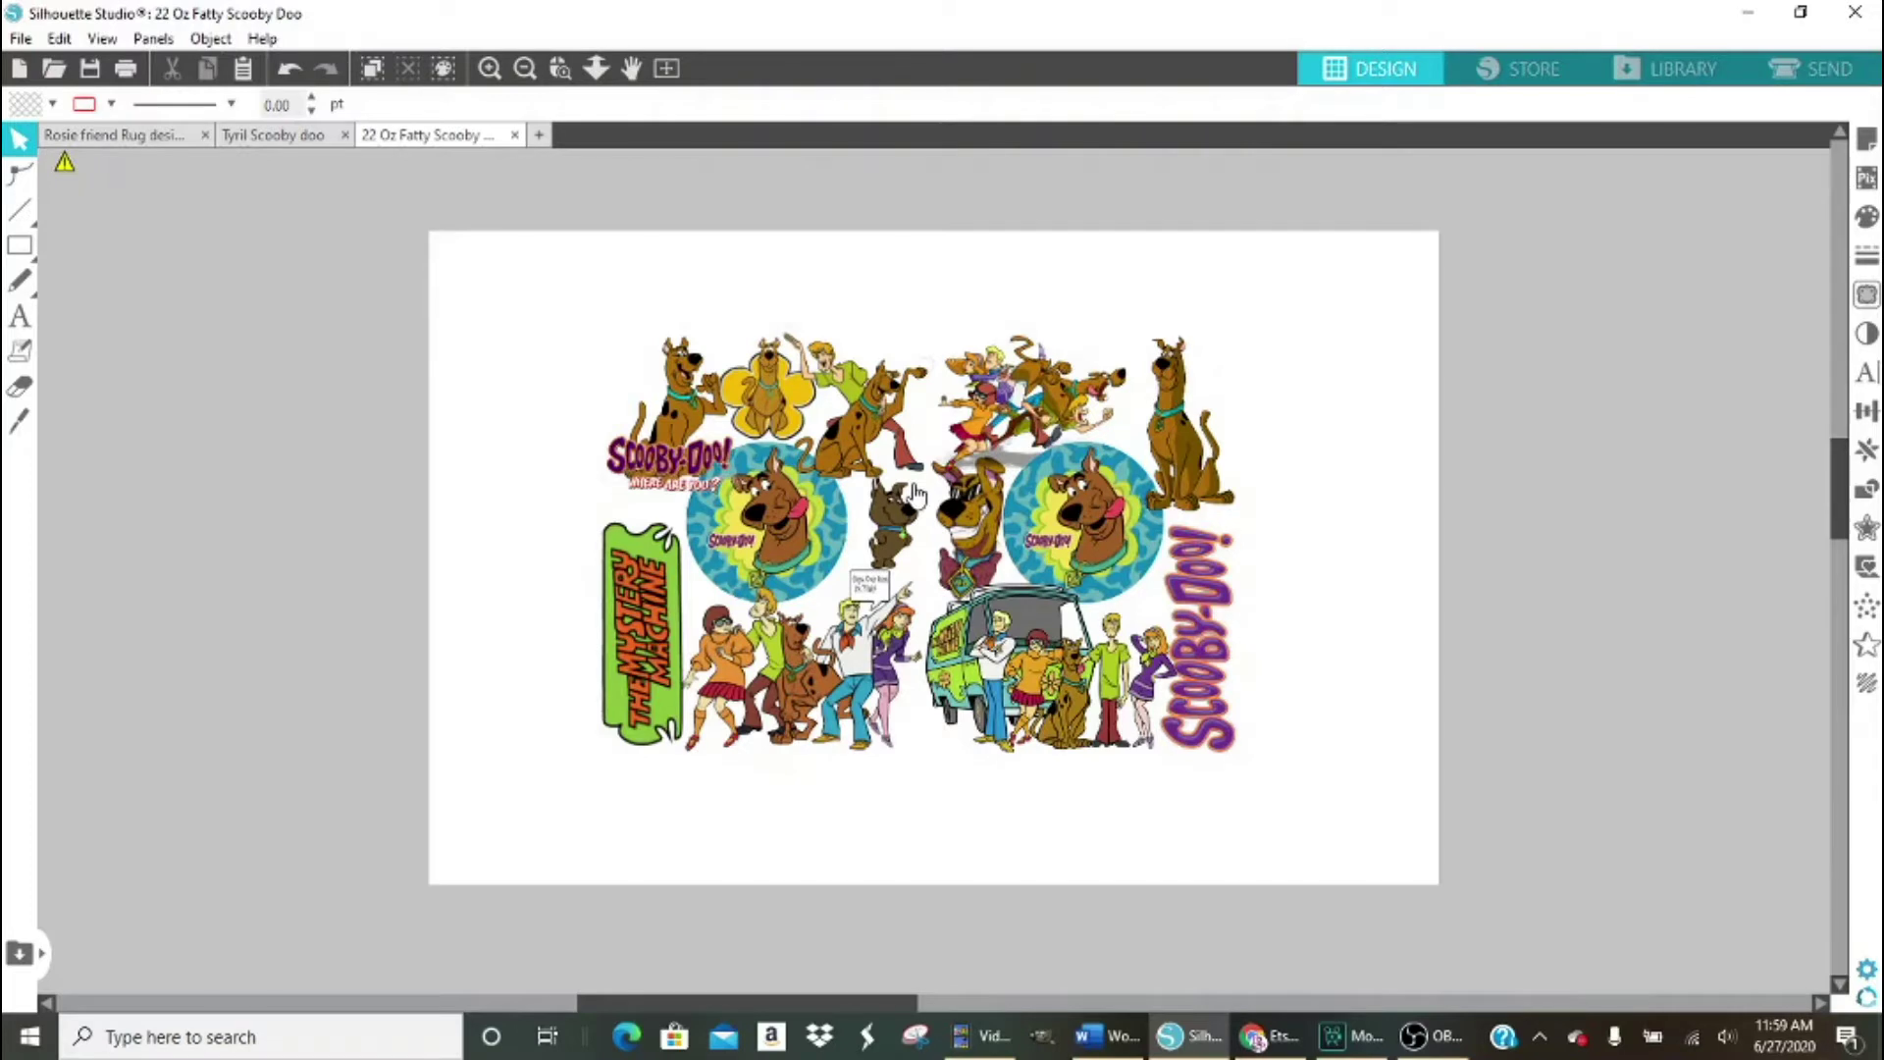
pyautogui.click(987, 506)
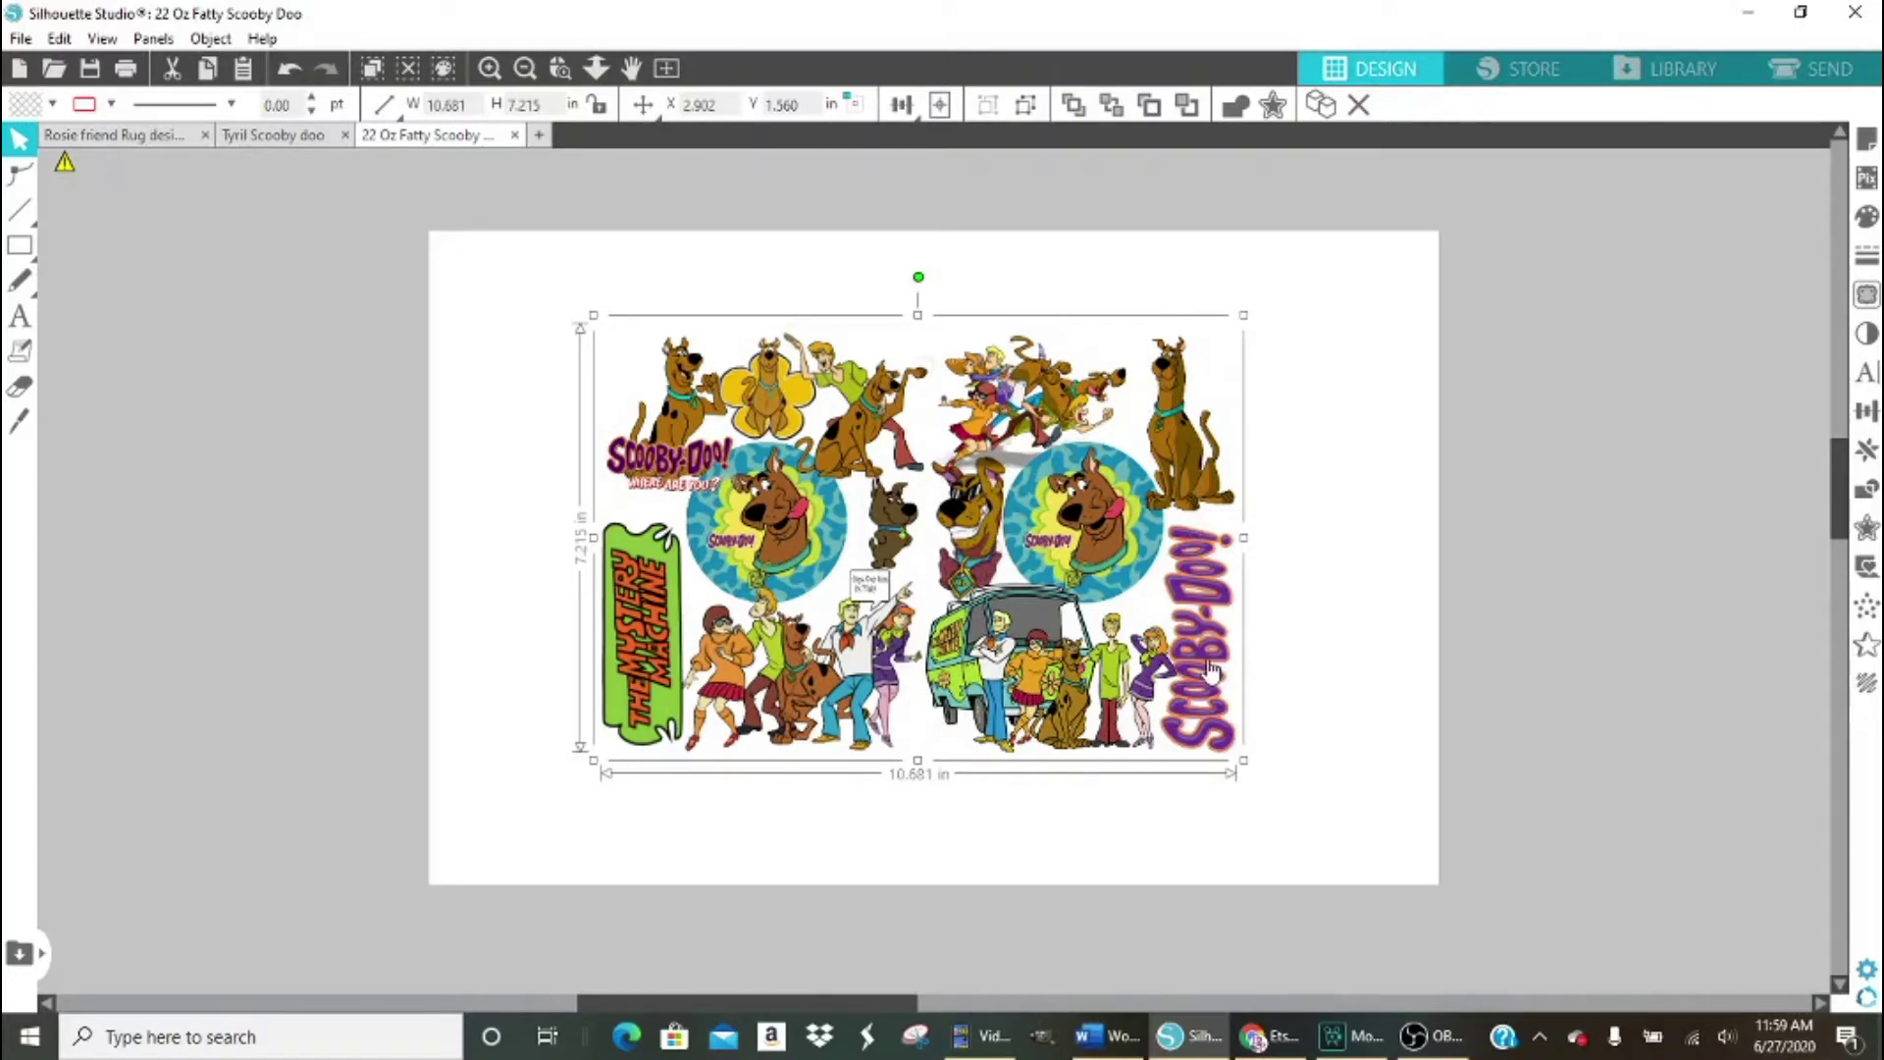
pyautogui.moveTo(1103, 524); pyautogui.dragTo(1574, 487)
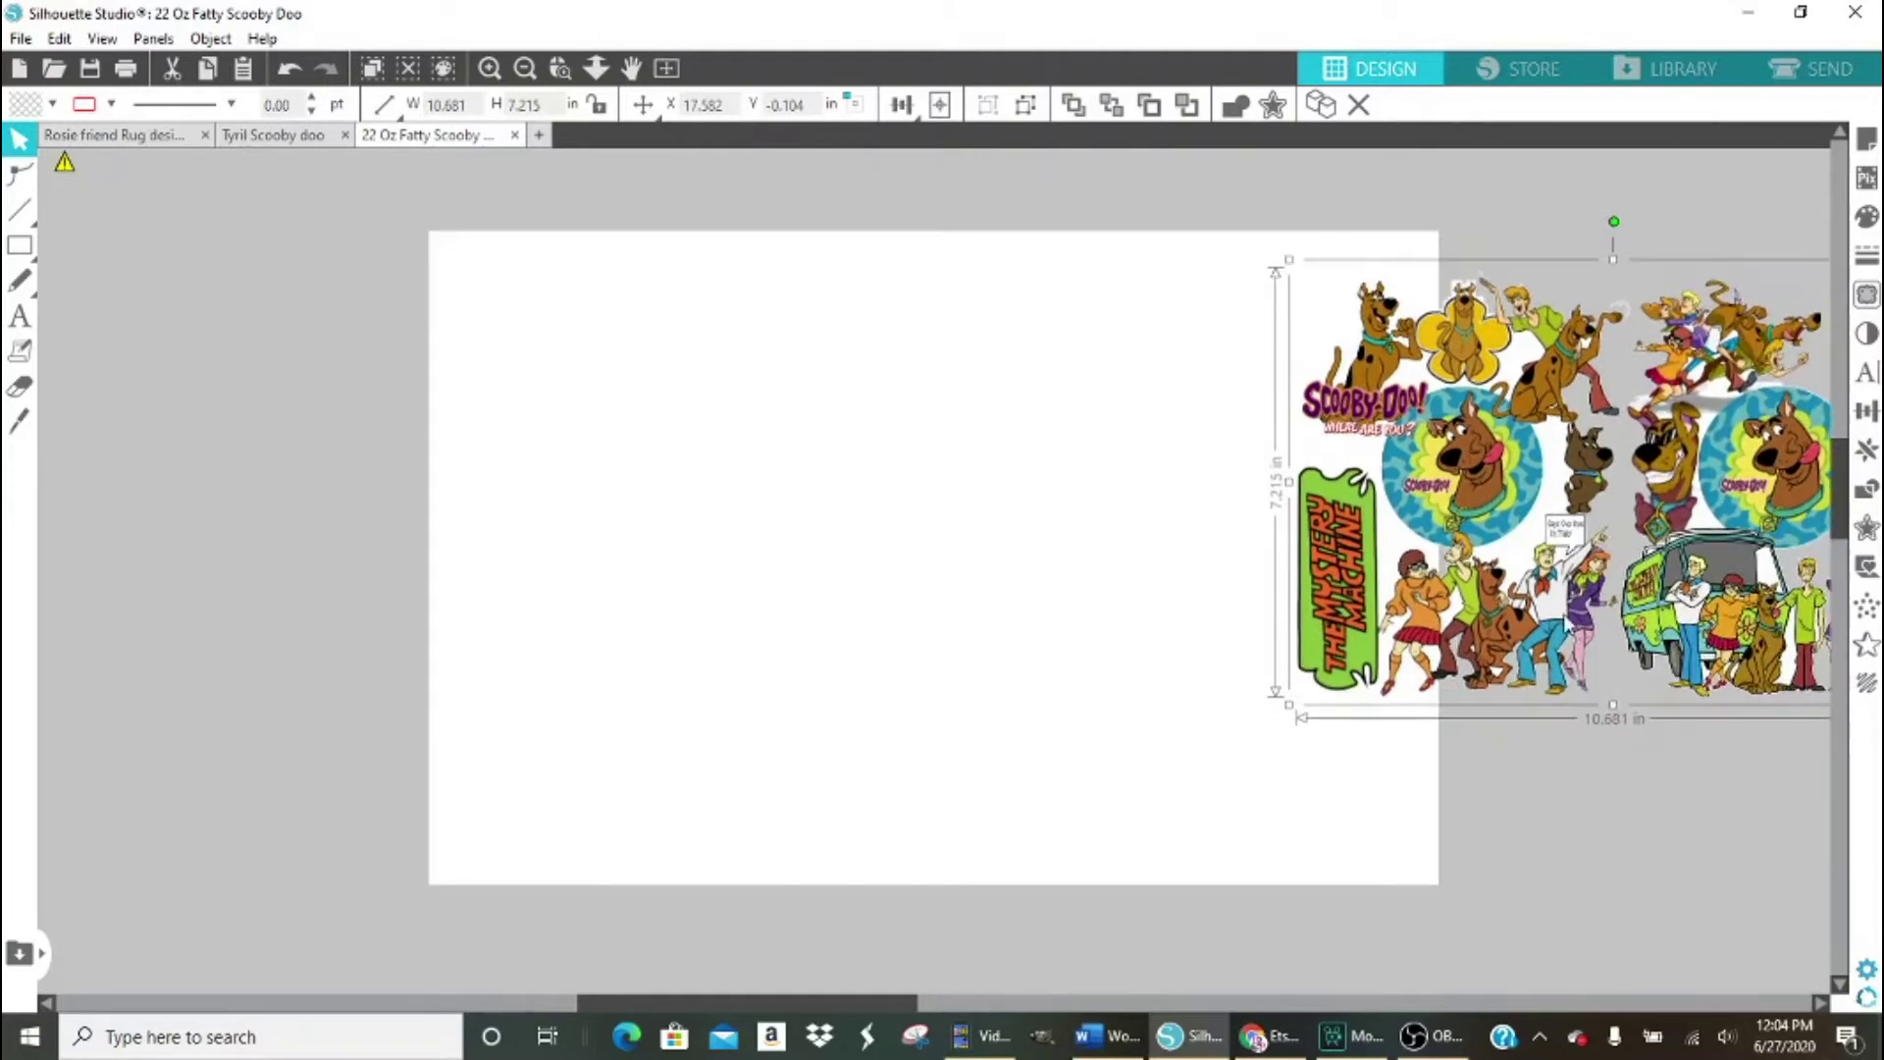
pyautogui.moveTo(1469, 496); pyautogui.dragTo(860, 530)
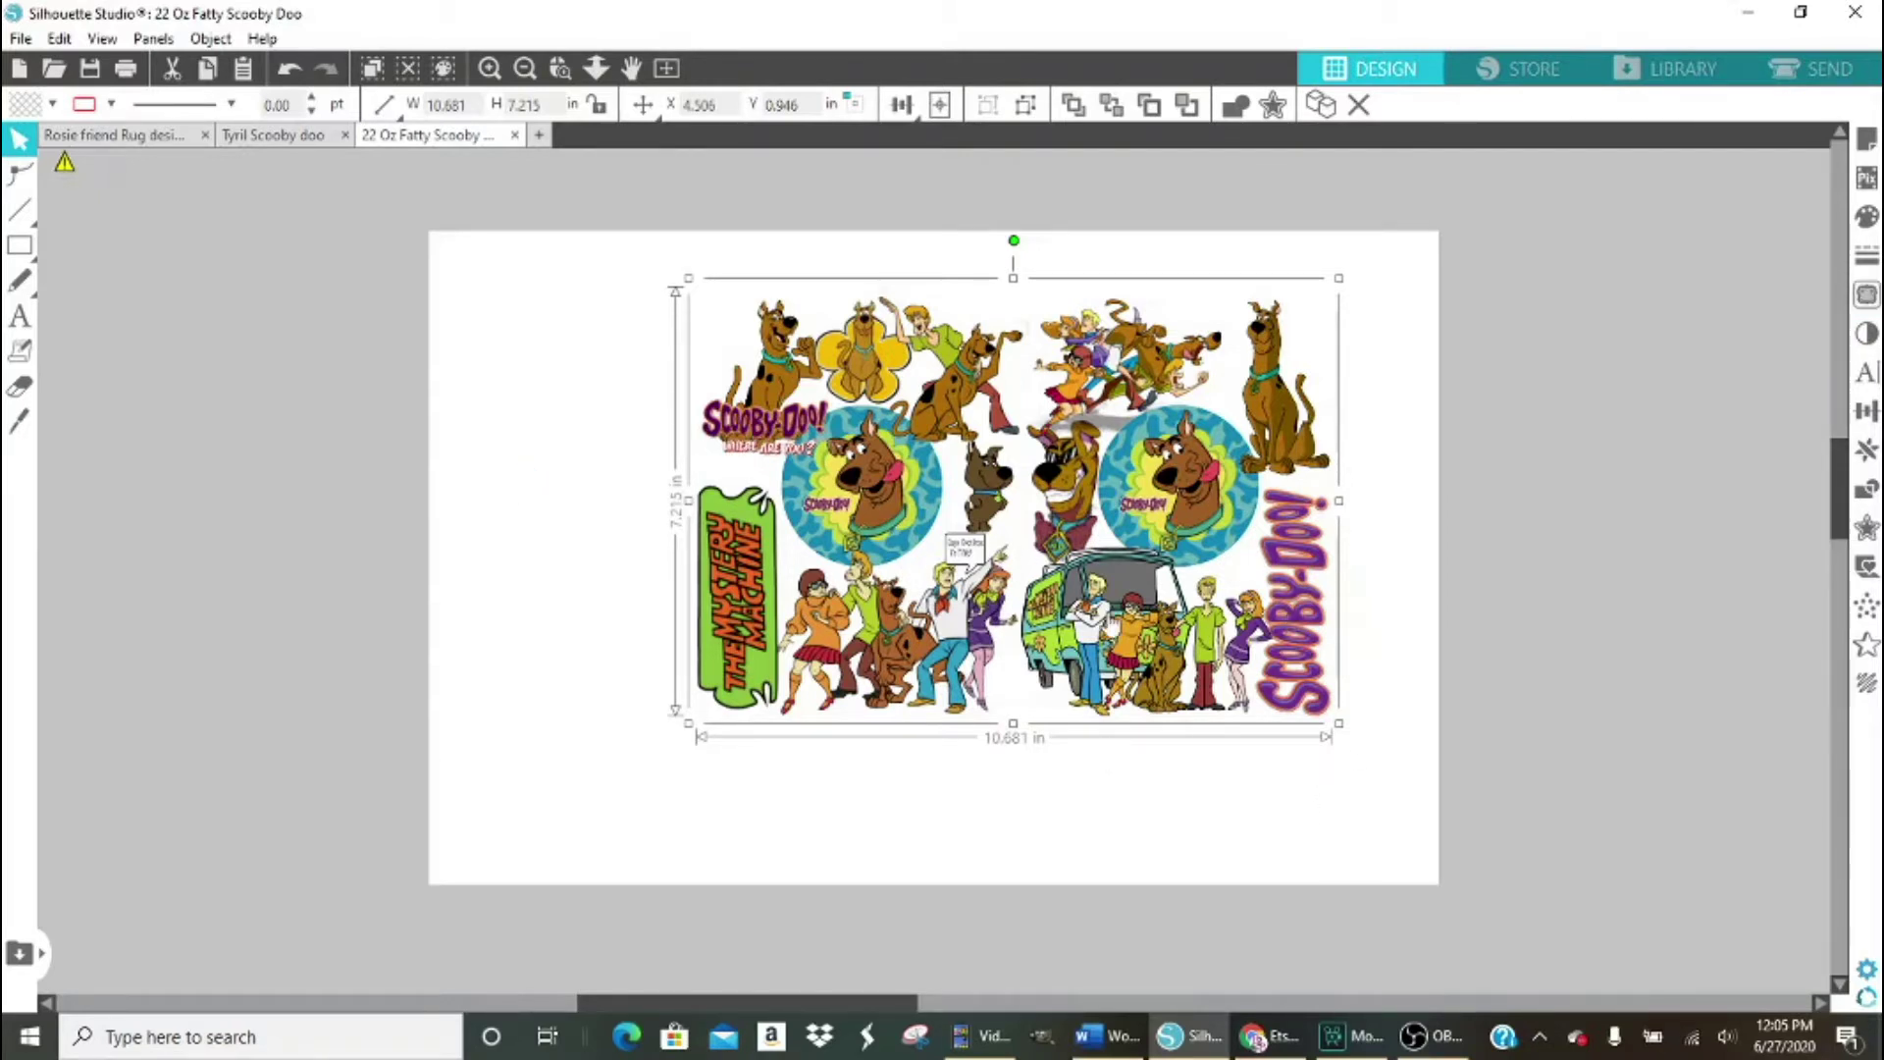
pyautogui.moveTo(1109, 643); pyautogui.dragTo(1598, 572)
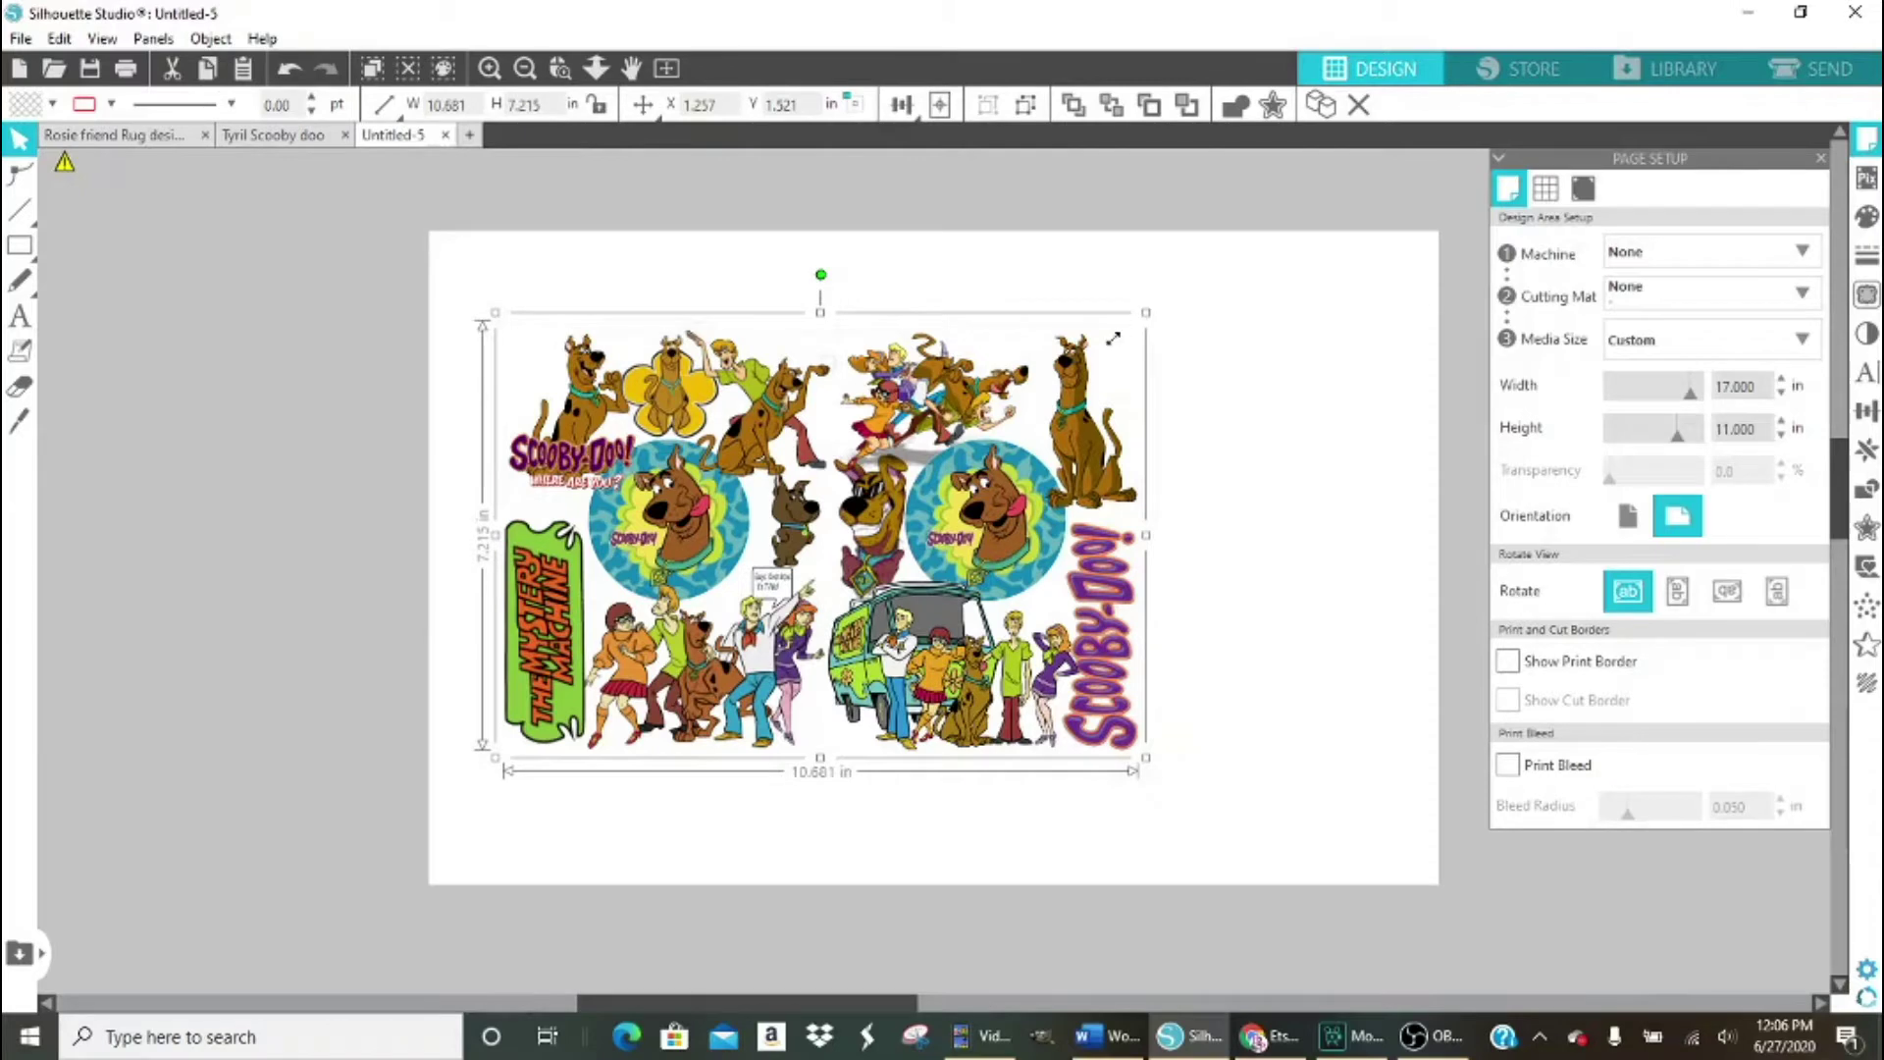
# Scale the collage down to about 6.78 by 4.58 in and park it off the page's upper right corner, closing the page setup.
pyautogui.moveTo(1145, 312); pyautogui.dragTo(914, 469)
pyautogui.moveTo(708, 528); pyautogui.dragTo(1394, 345)
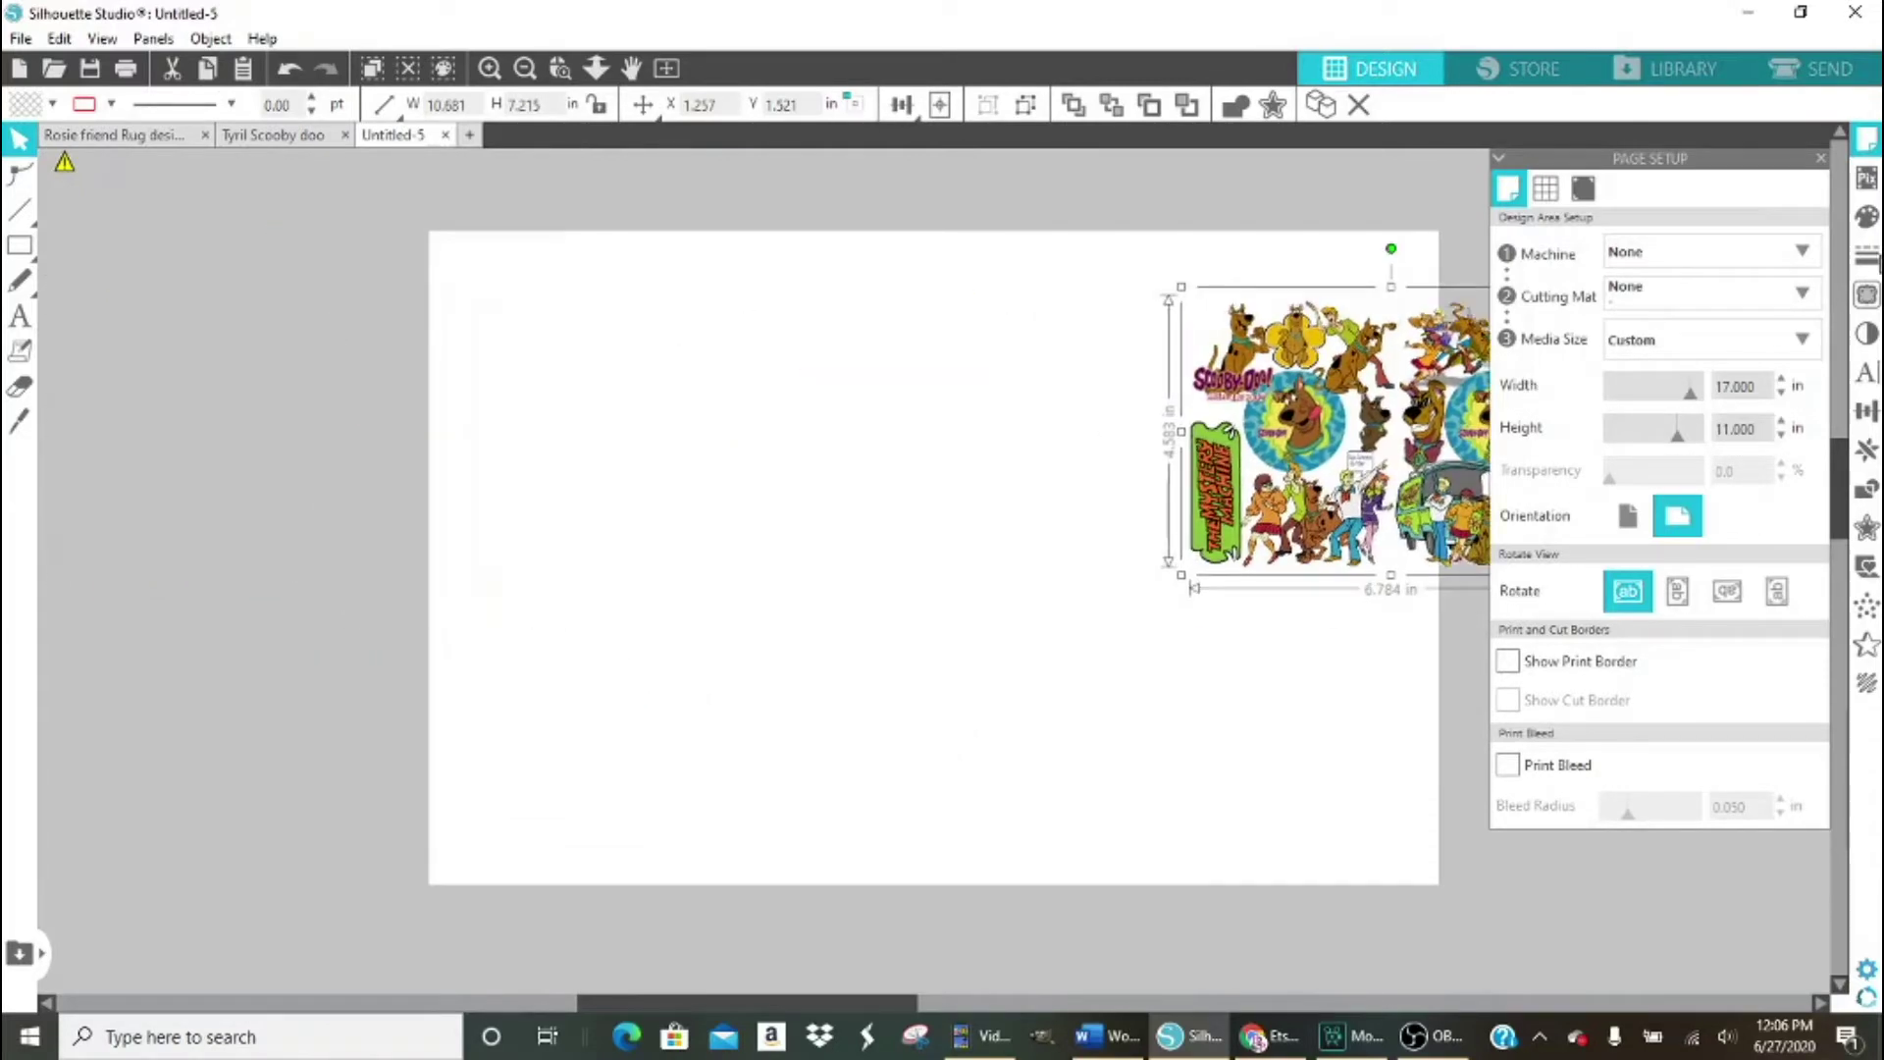
pyautogui.click(1820, 158)
pyautogui.moveTo(1377, 472); pyautogui.dragTo(1599, 367)
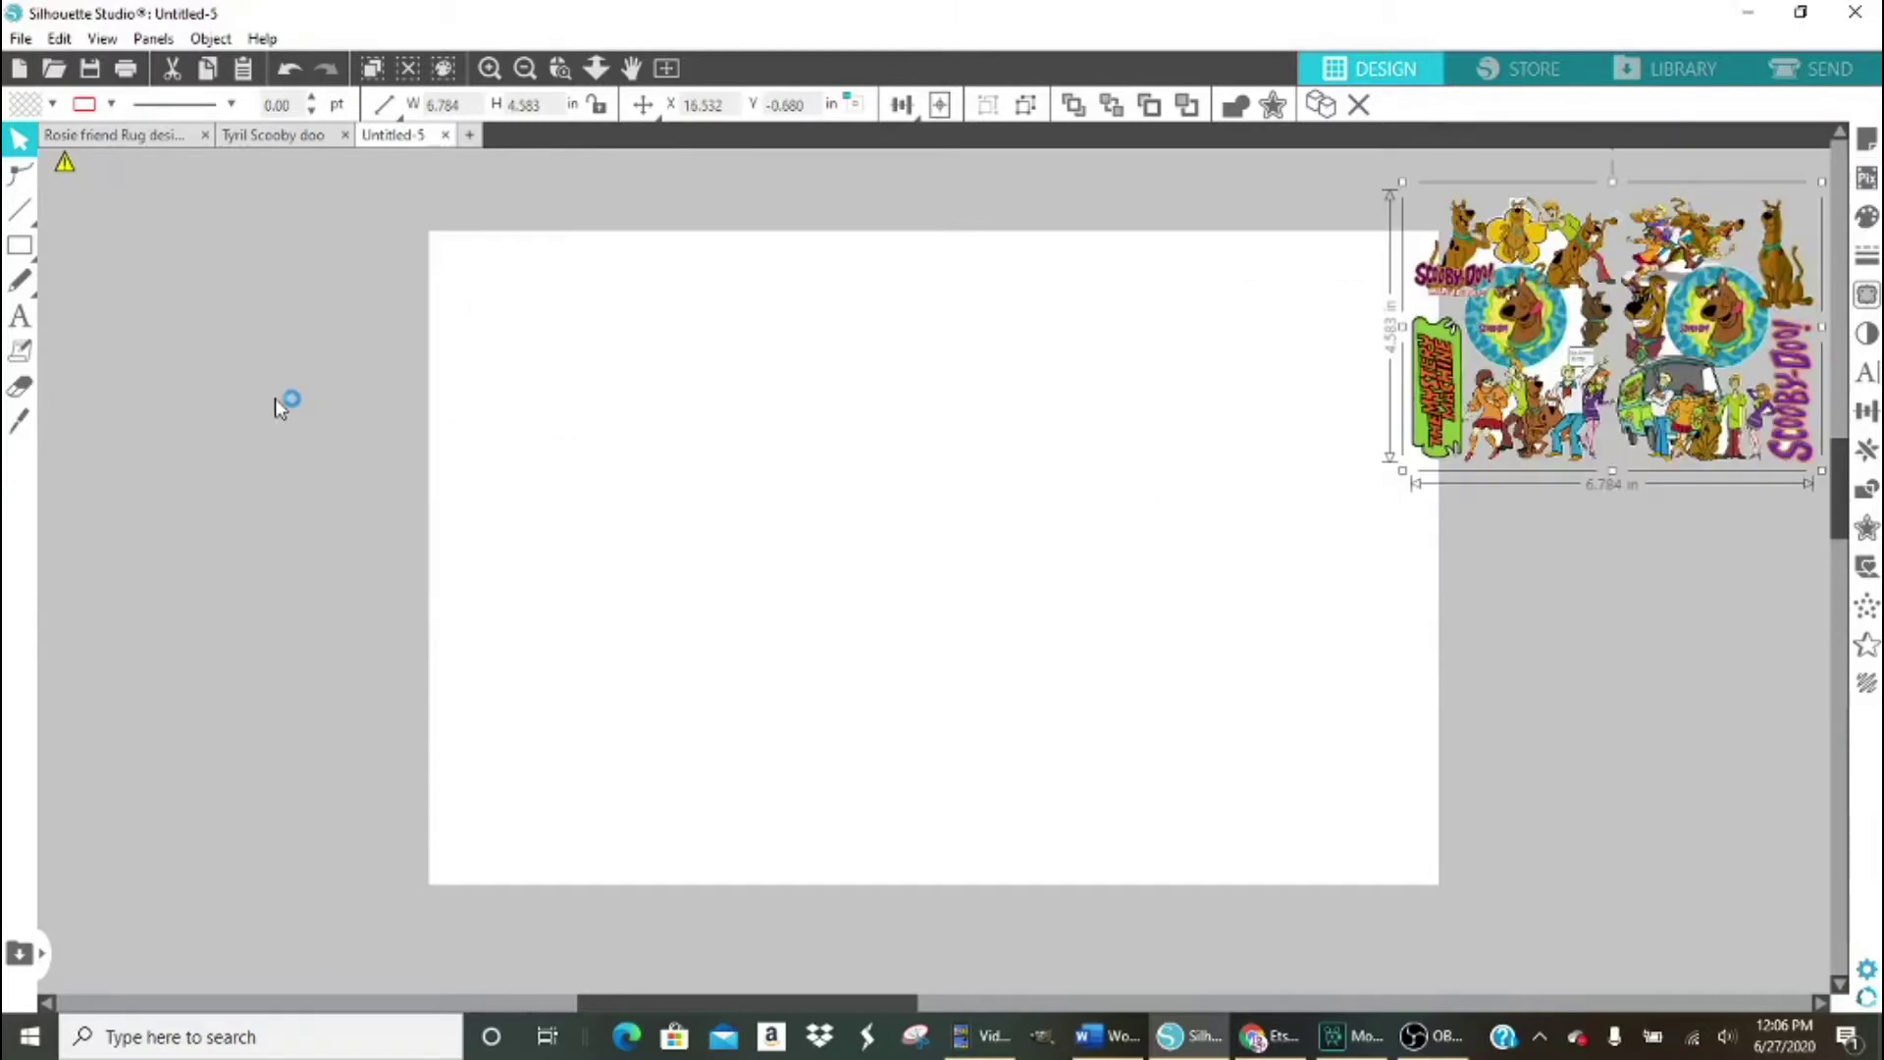
# Draw a rectangle about 9.41 by 3.98 in on the page and fill it with white.
pyautogui.click(20, 245)
pyautogui.moveTo(525, 324); pyautogui.dragTo(1115, 448)
pyautogui.moveTo(1095, 555); pyautogui.dragTo(1085, 560)
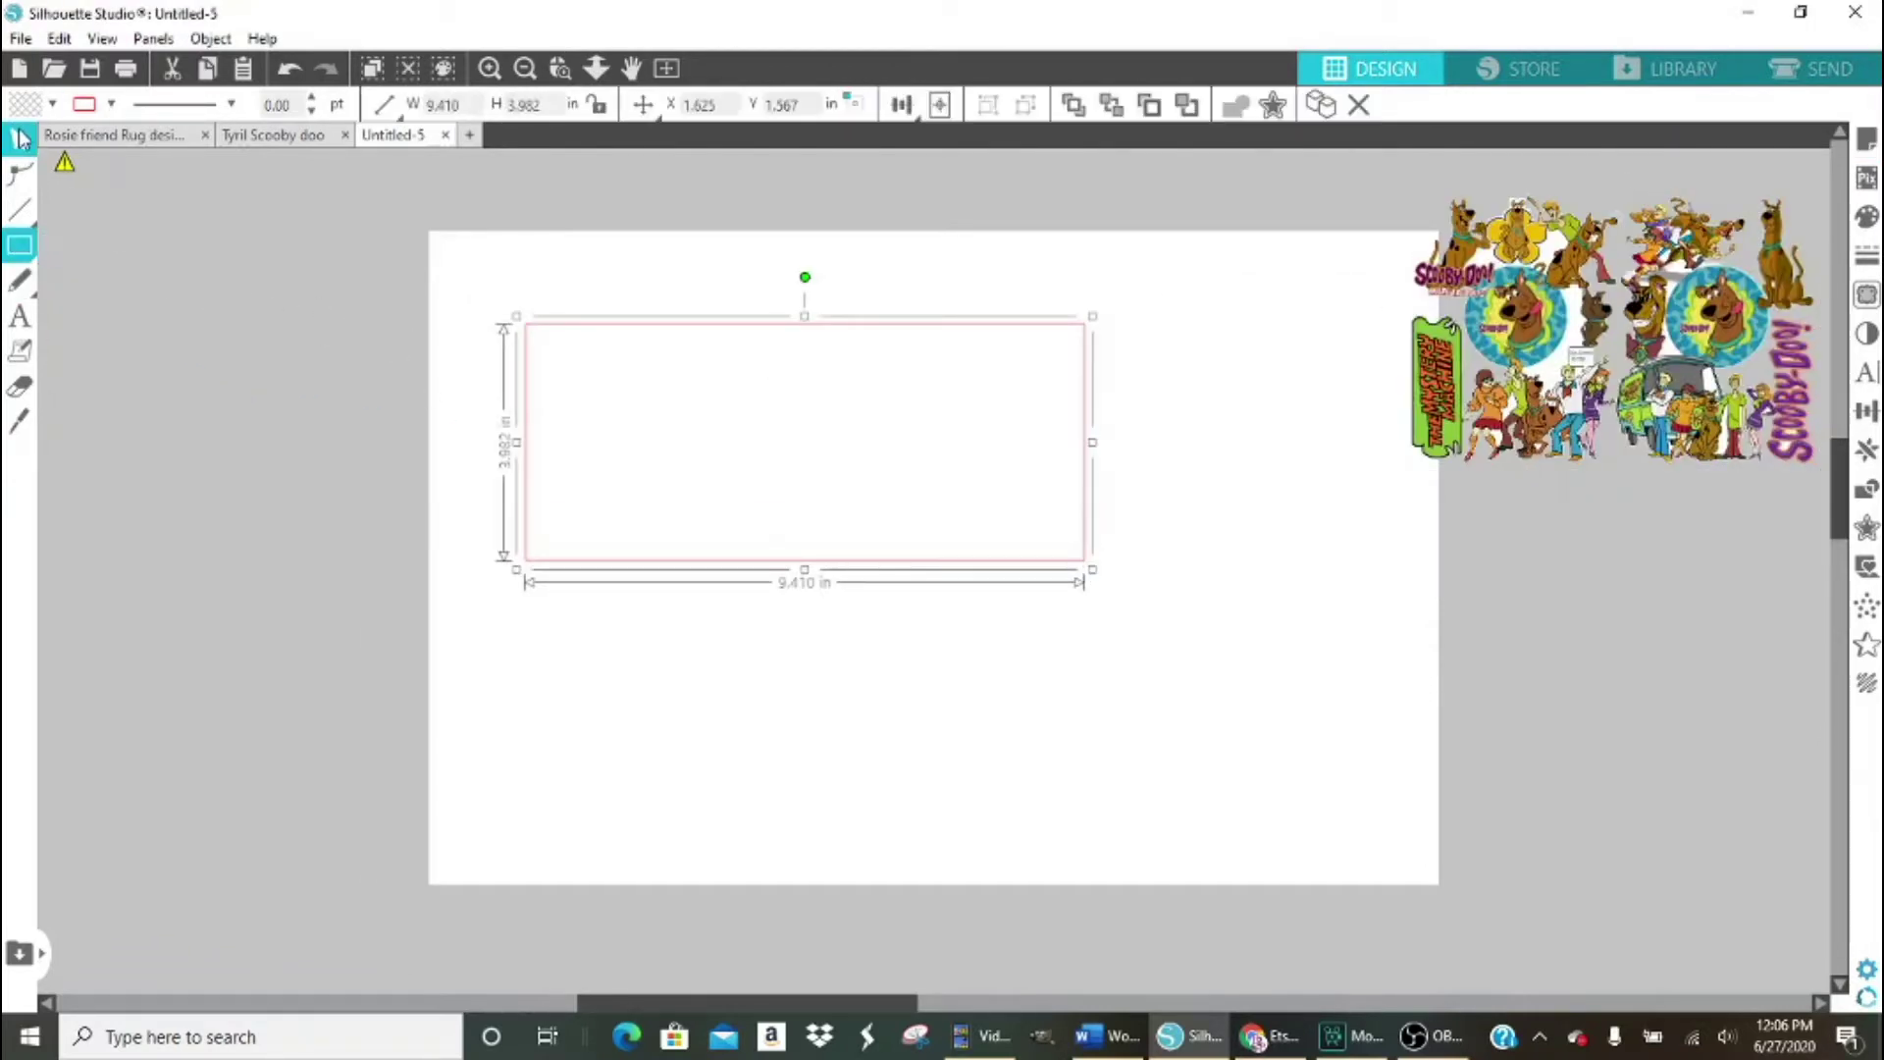
pyautogui.click(20, 140)
pyautogui.click(34, 113)
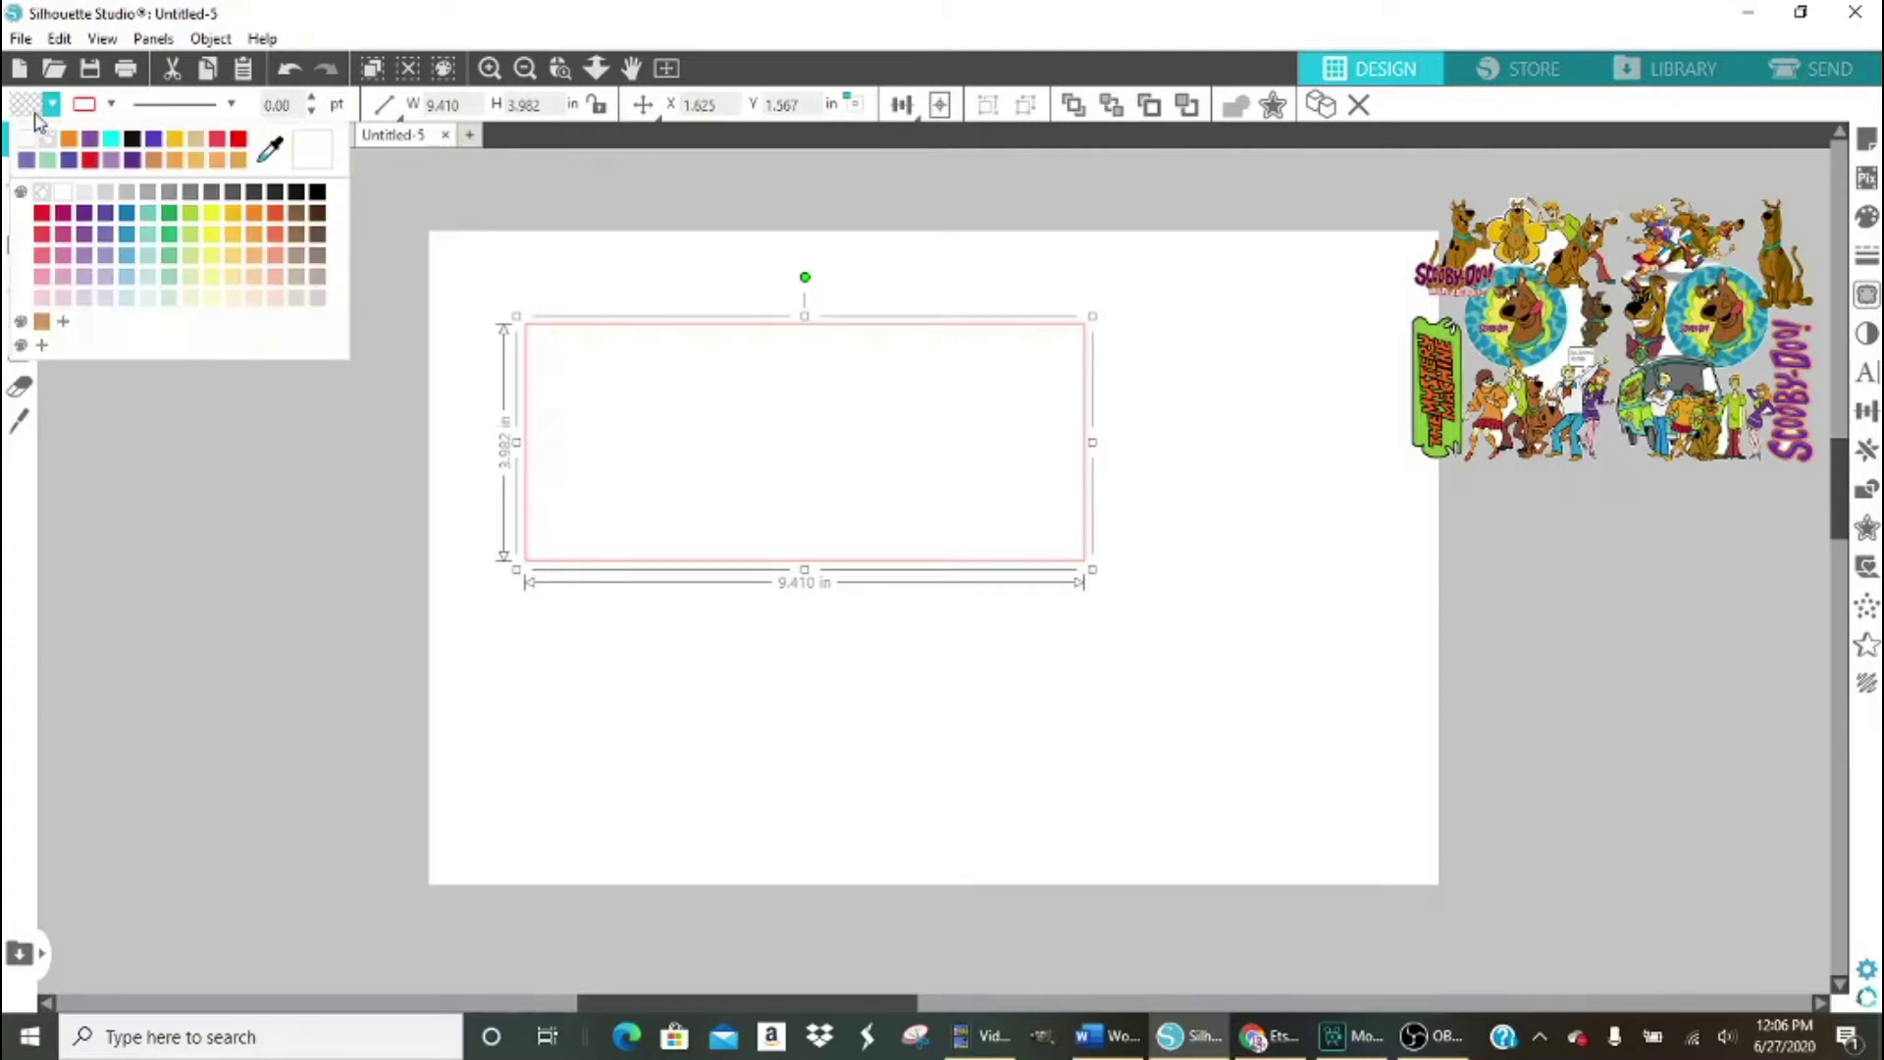
pyautogui.click(65, 193)
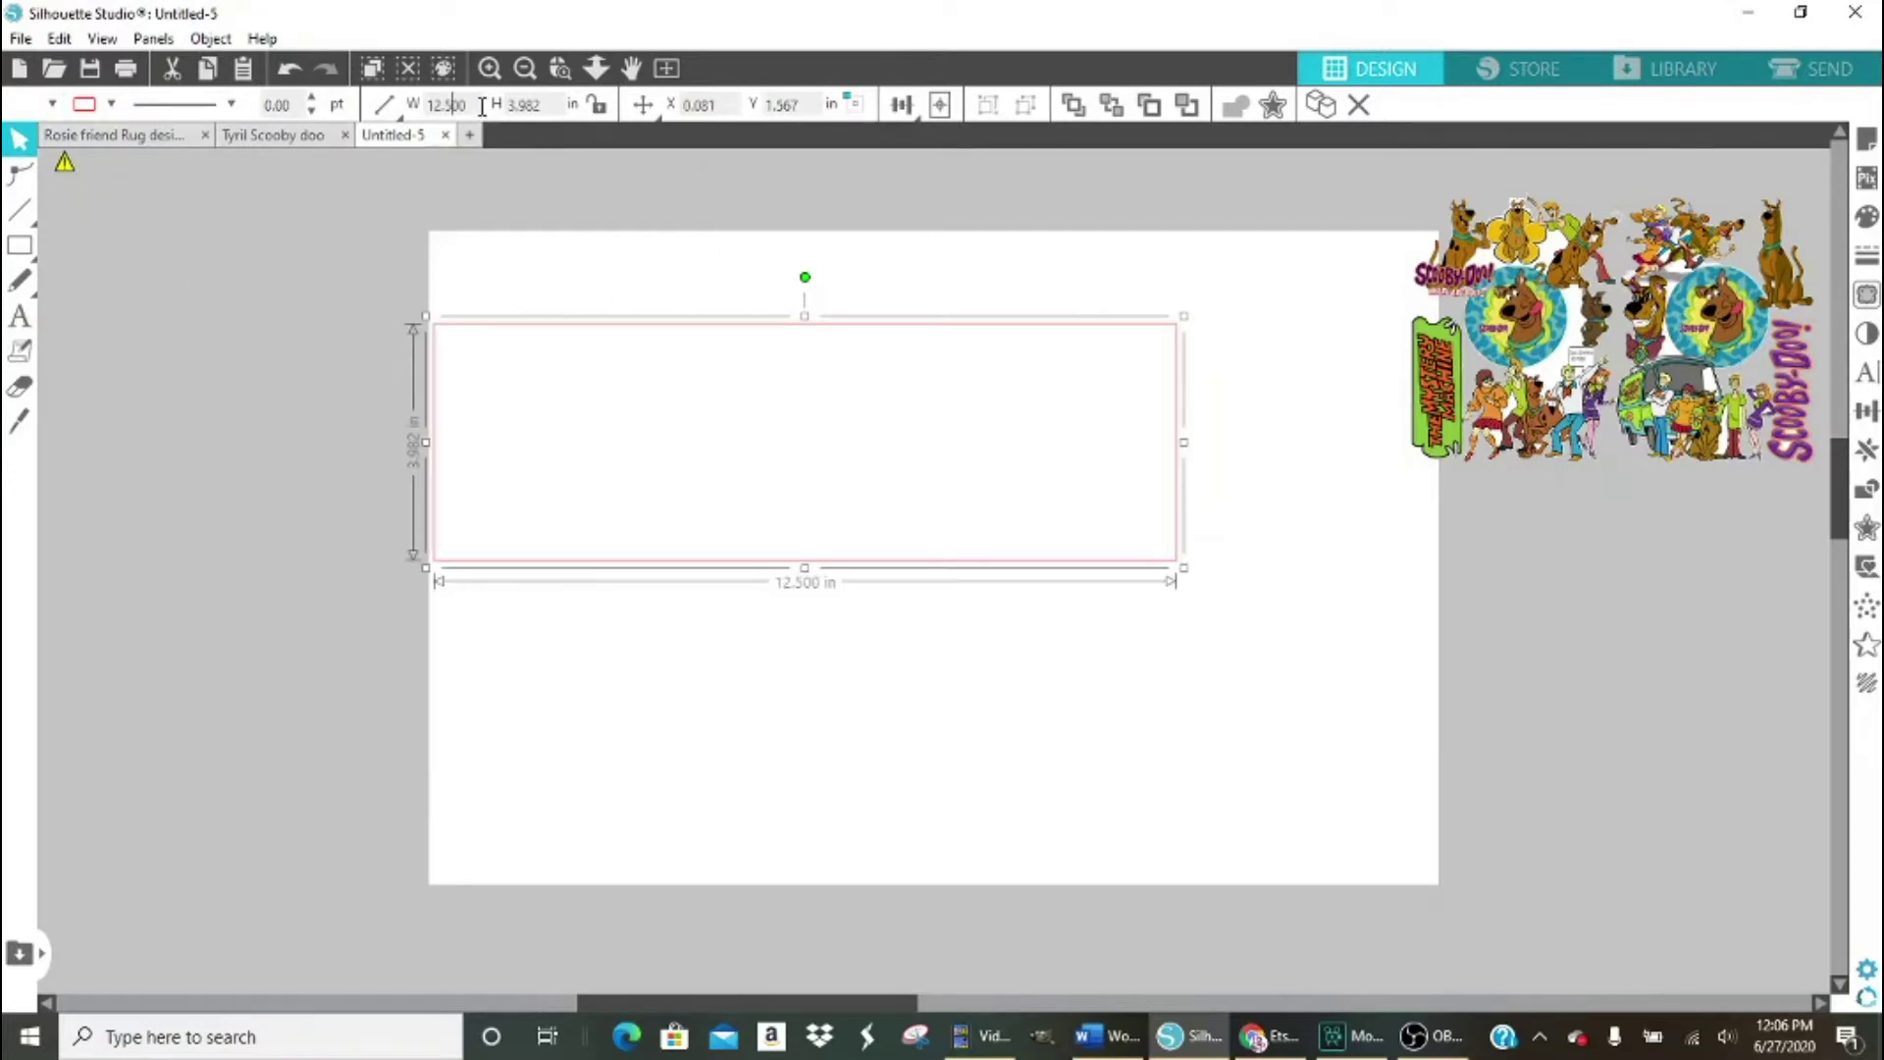
# Set the rectangle's width to 6.25 in and its height to 5.25 in.
pyautogui.click(405, 106)
pyautogui.write('6.25')
pyautogui.press('Tab')
pyautogui.write('5')
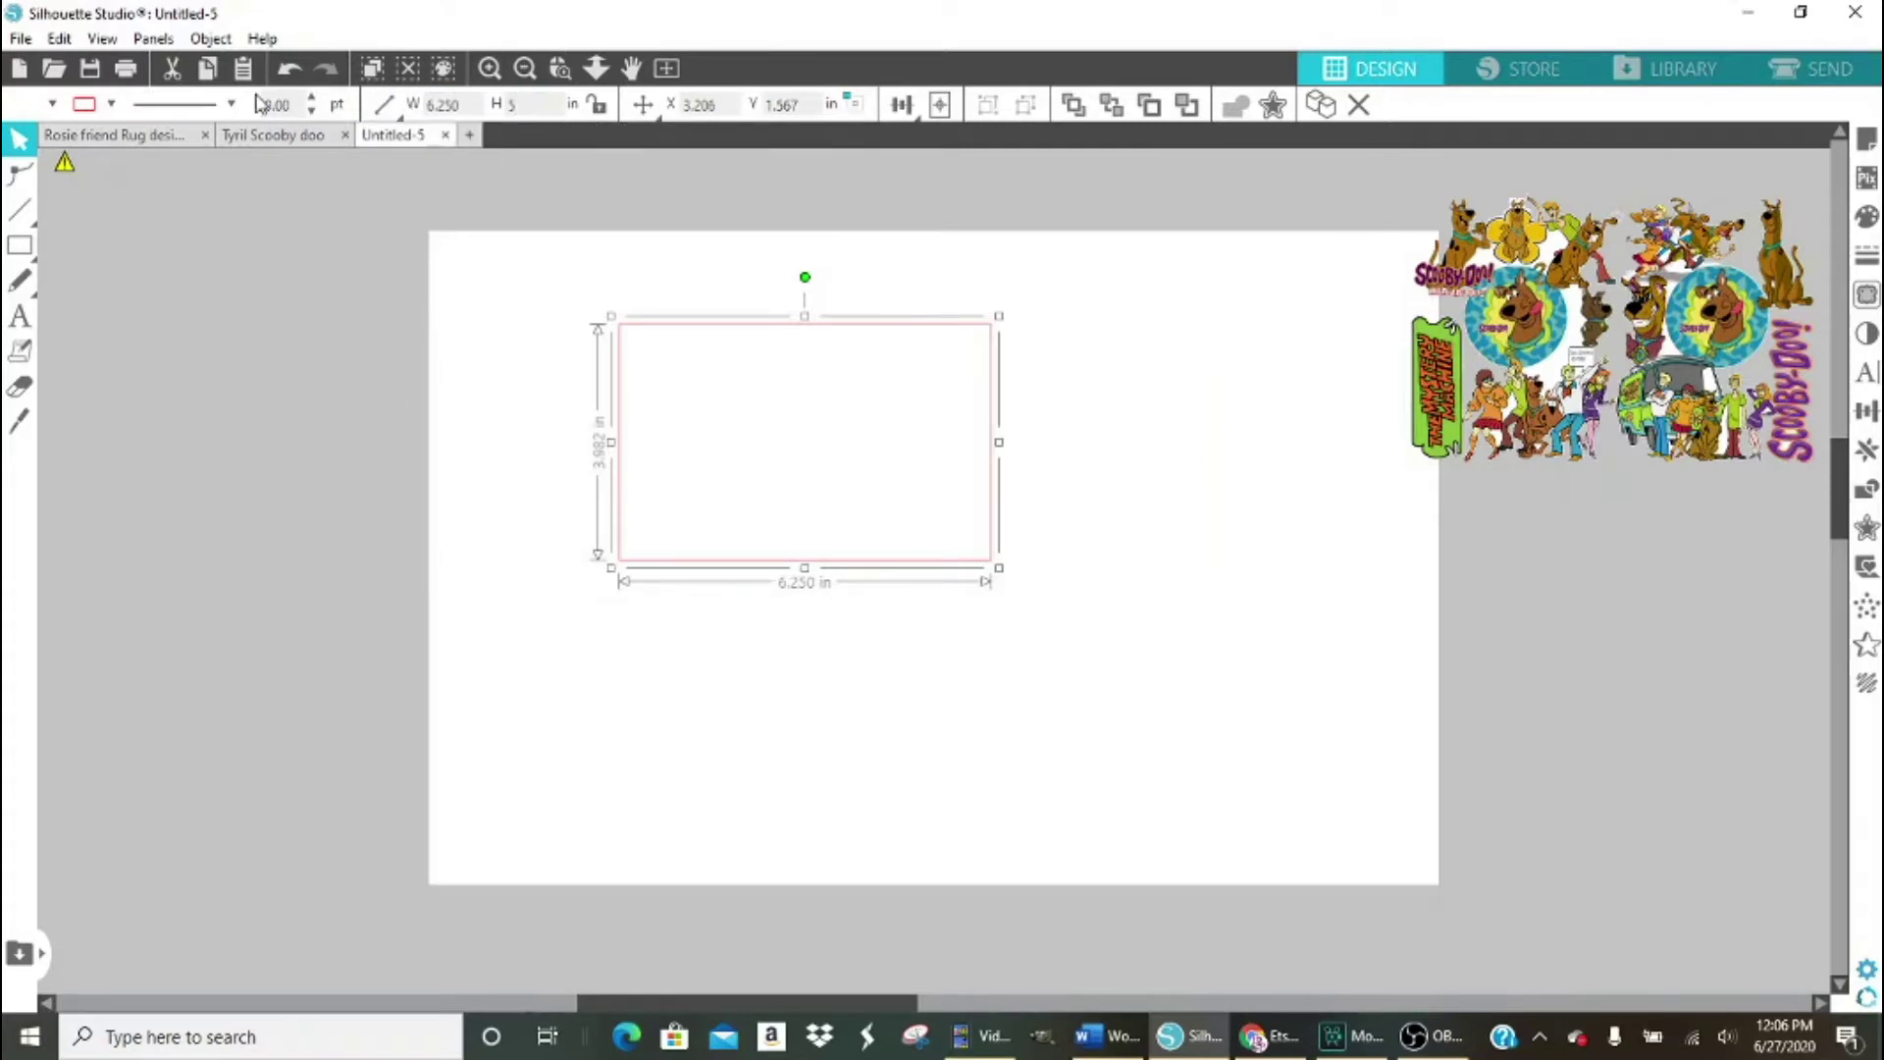
pyautogui.write('.25')
pyautogui.press('Return')
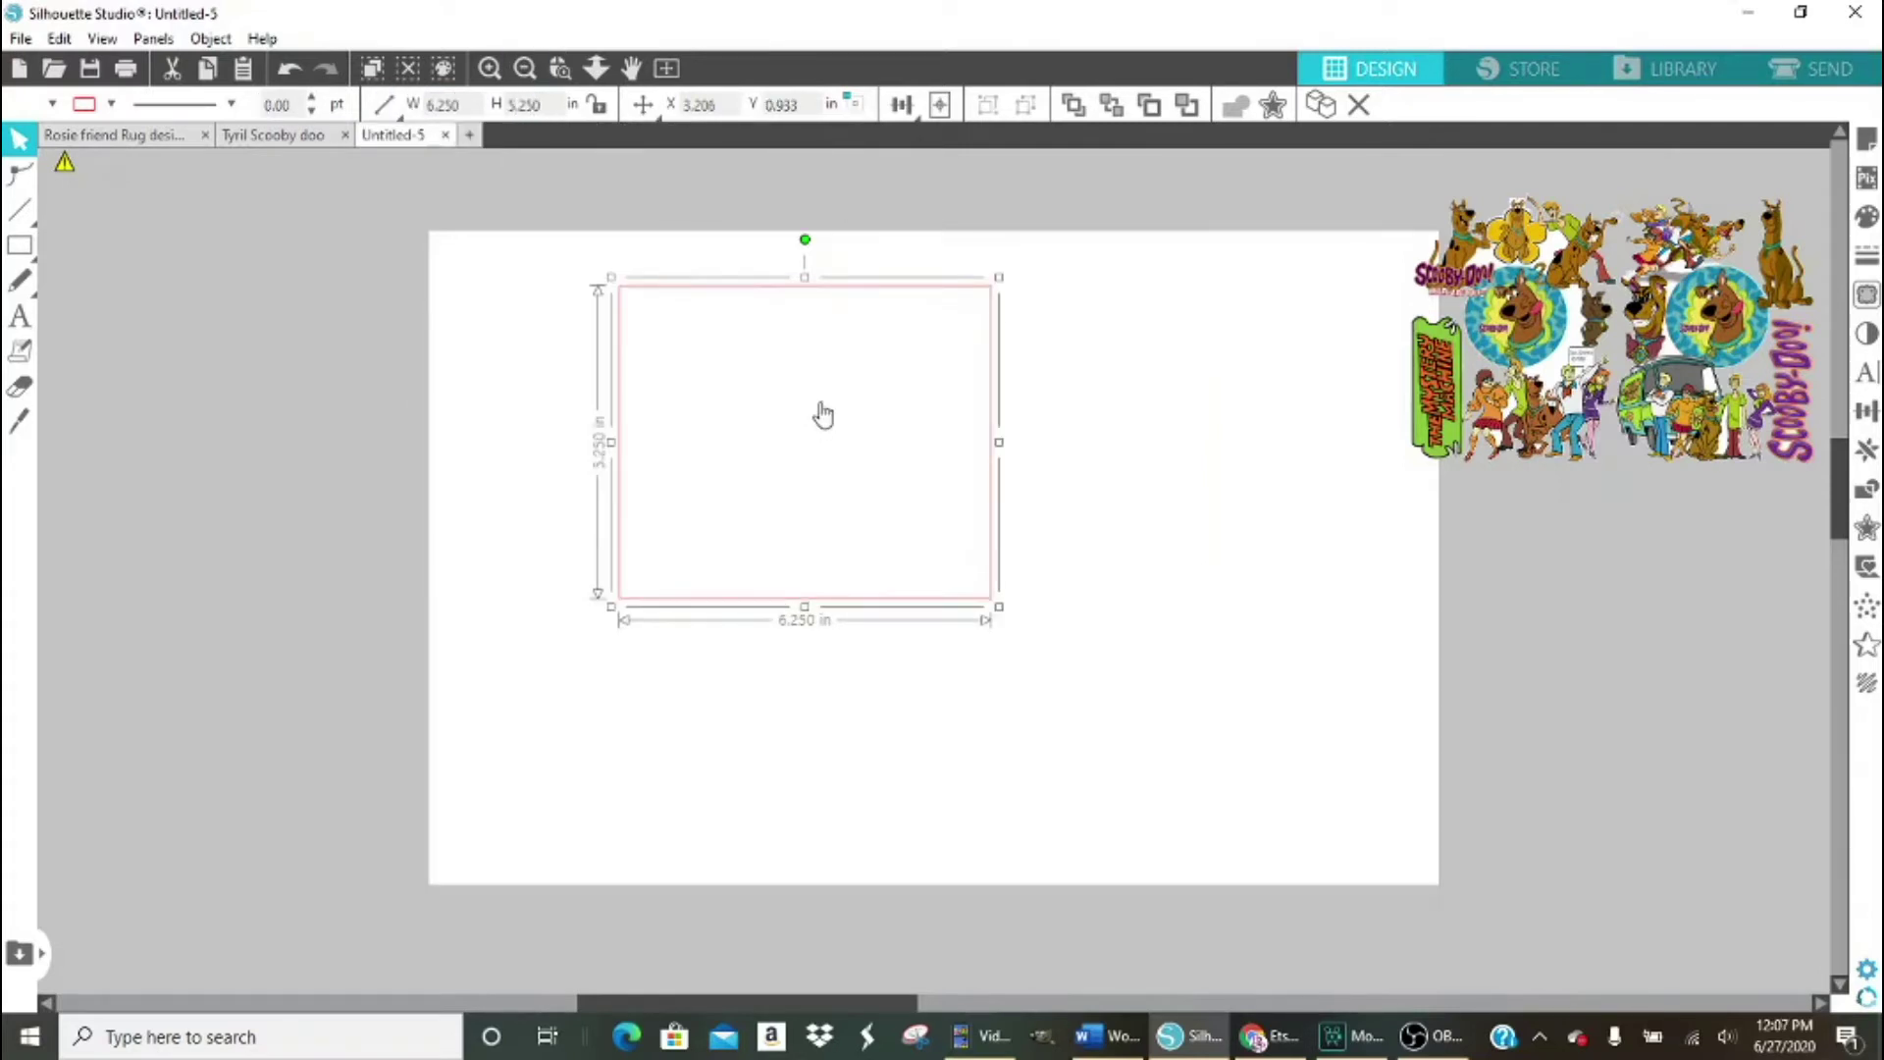
# Duplicate the white rectangle, placing one copy beyond the page's left edge and the other in the page's upper left area.
pyautogui.click(1320, 106)
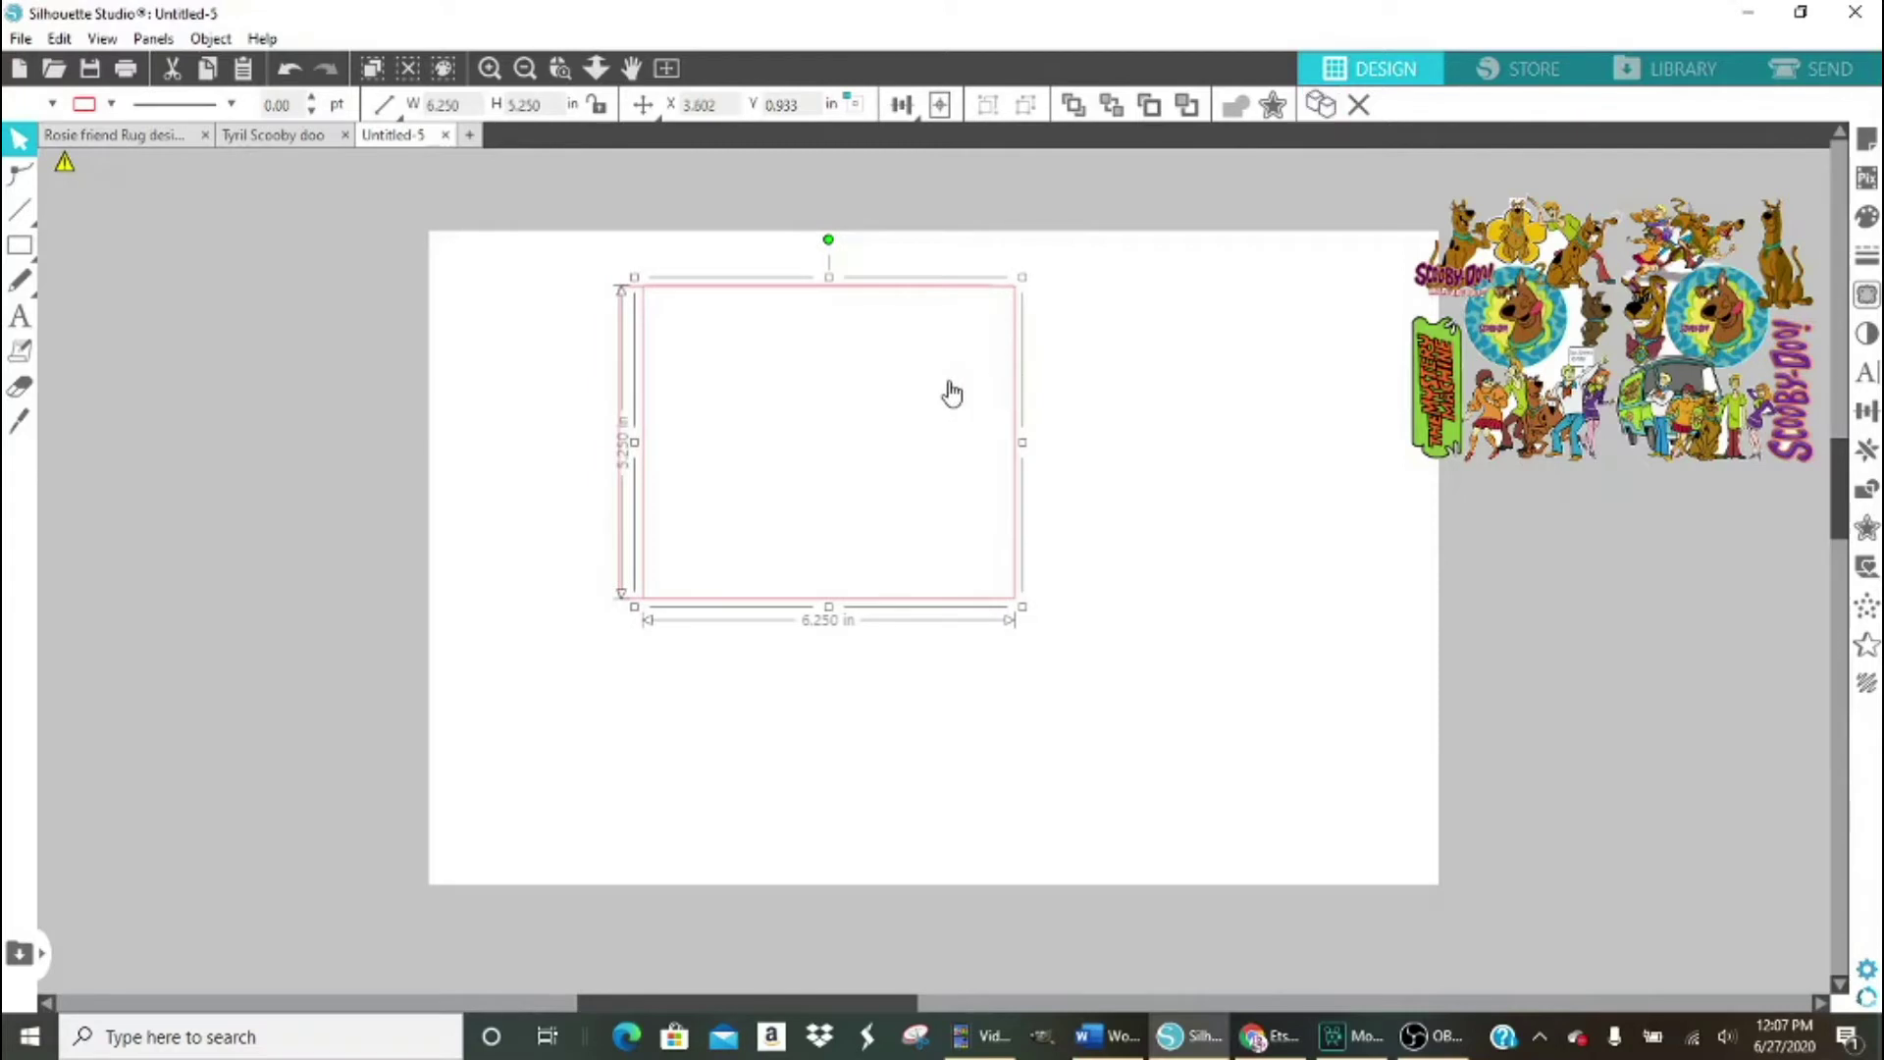
pyautogui.moveTo(913, 438); pyautogui.dragTo(298, 370)
pyautogui.moveTo(841, 455); pyautogui.dragTo(700, 457)
pyautogui.click(700, 451)
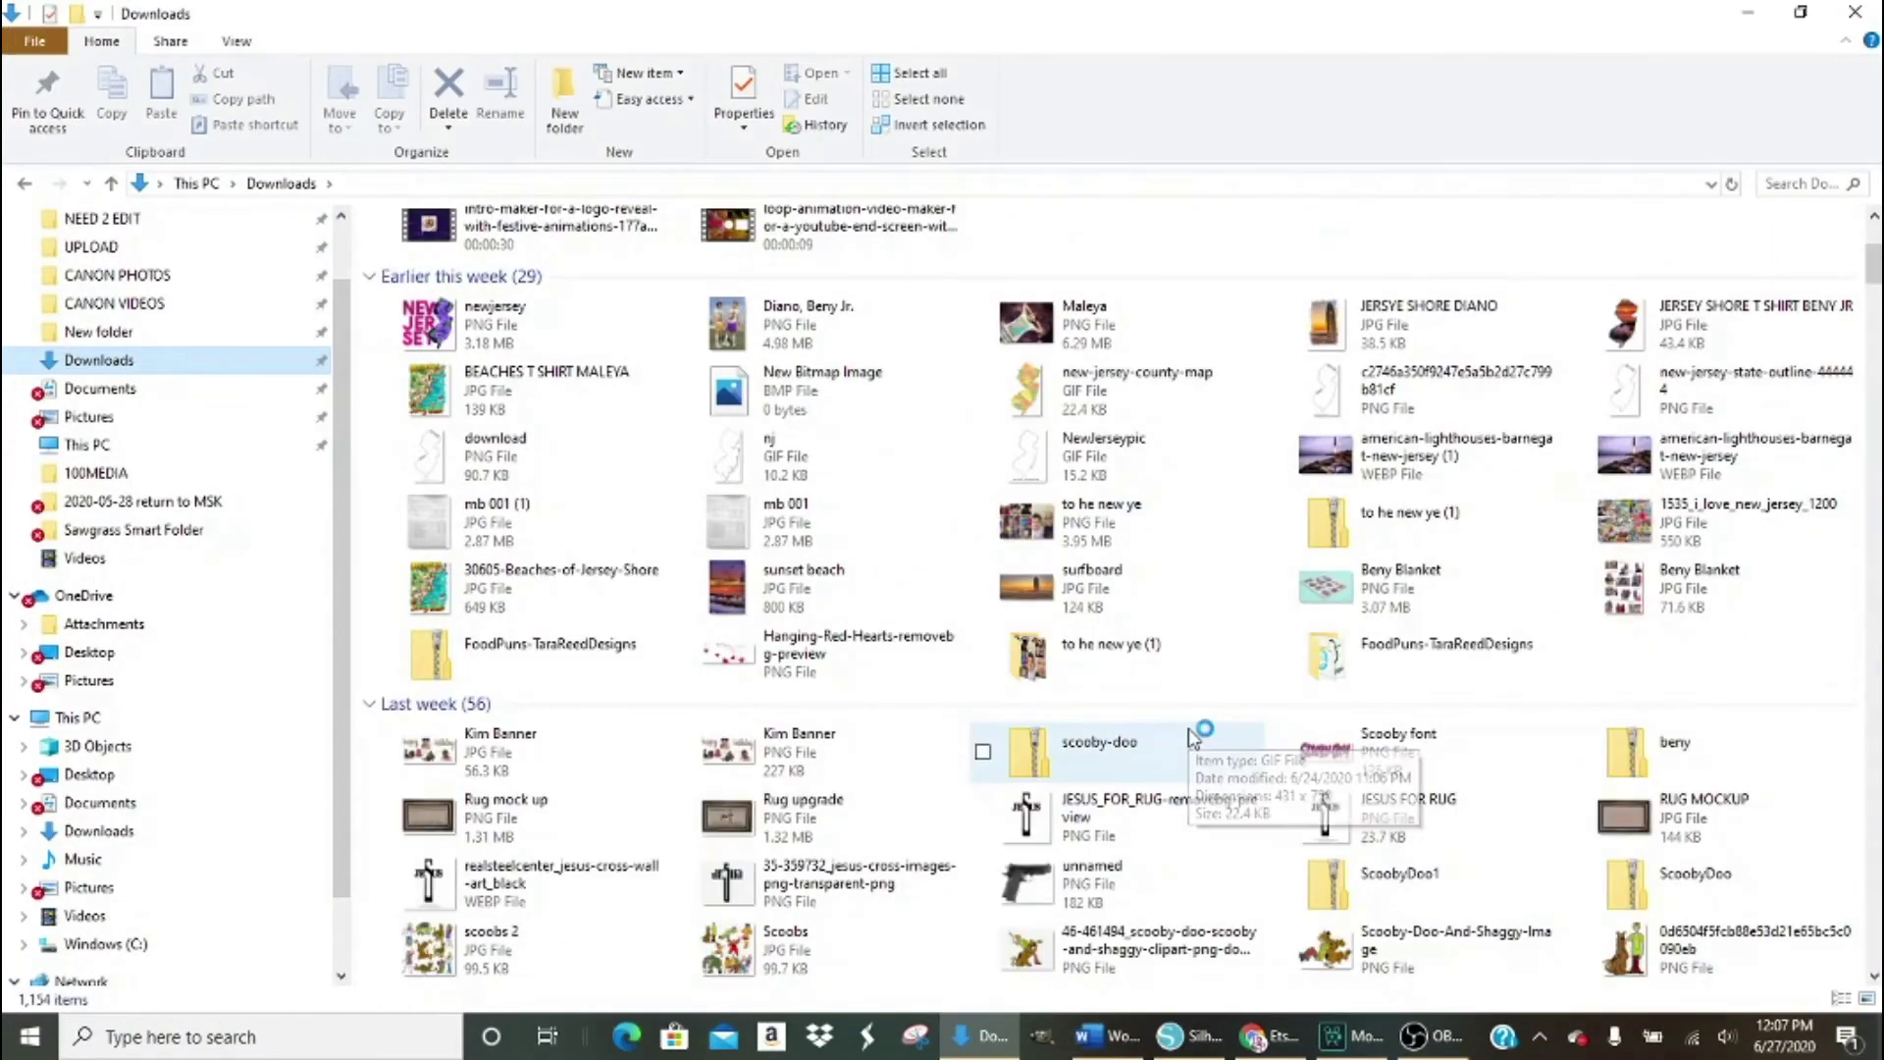
# Import the ScoobyDoo0058 group picture from the ScoobyDoo1 folder in Downloads and place it over the page's lower right corner.
pyautogui.scroll(-5, 1275, 888)
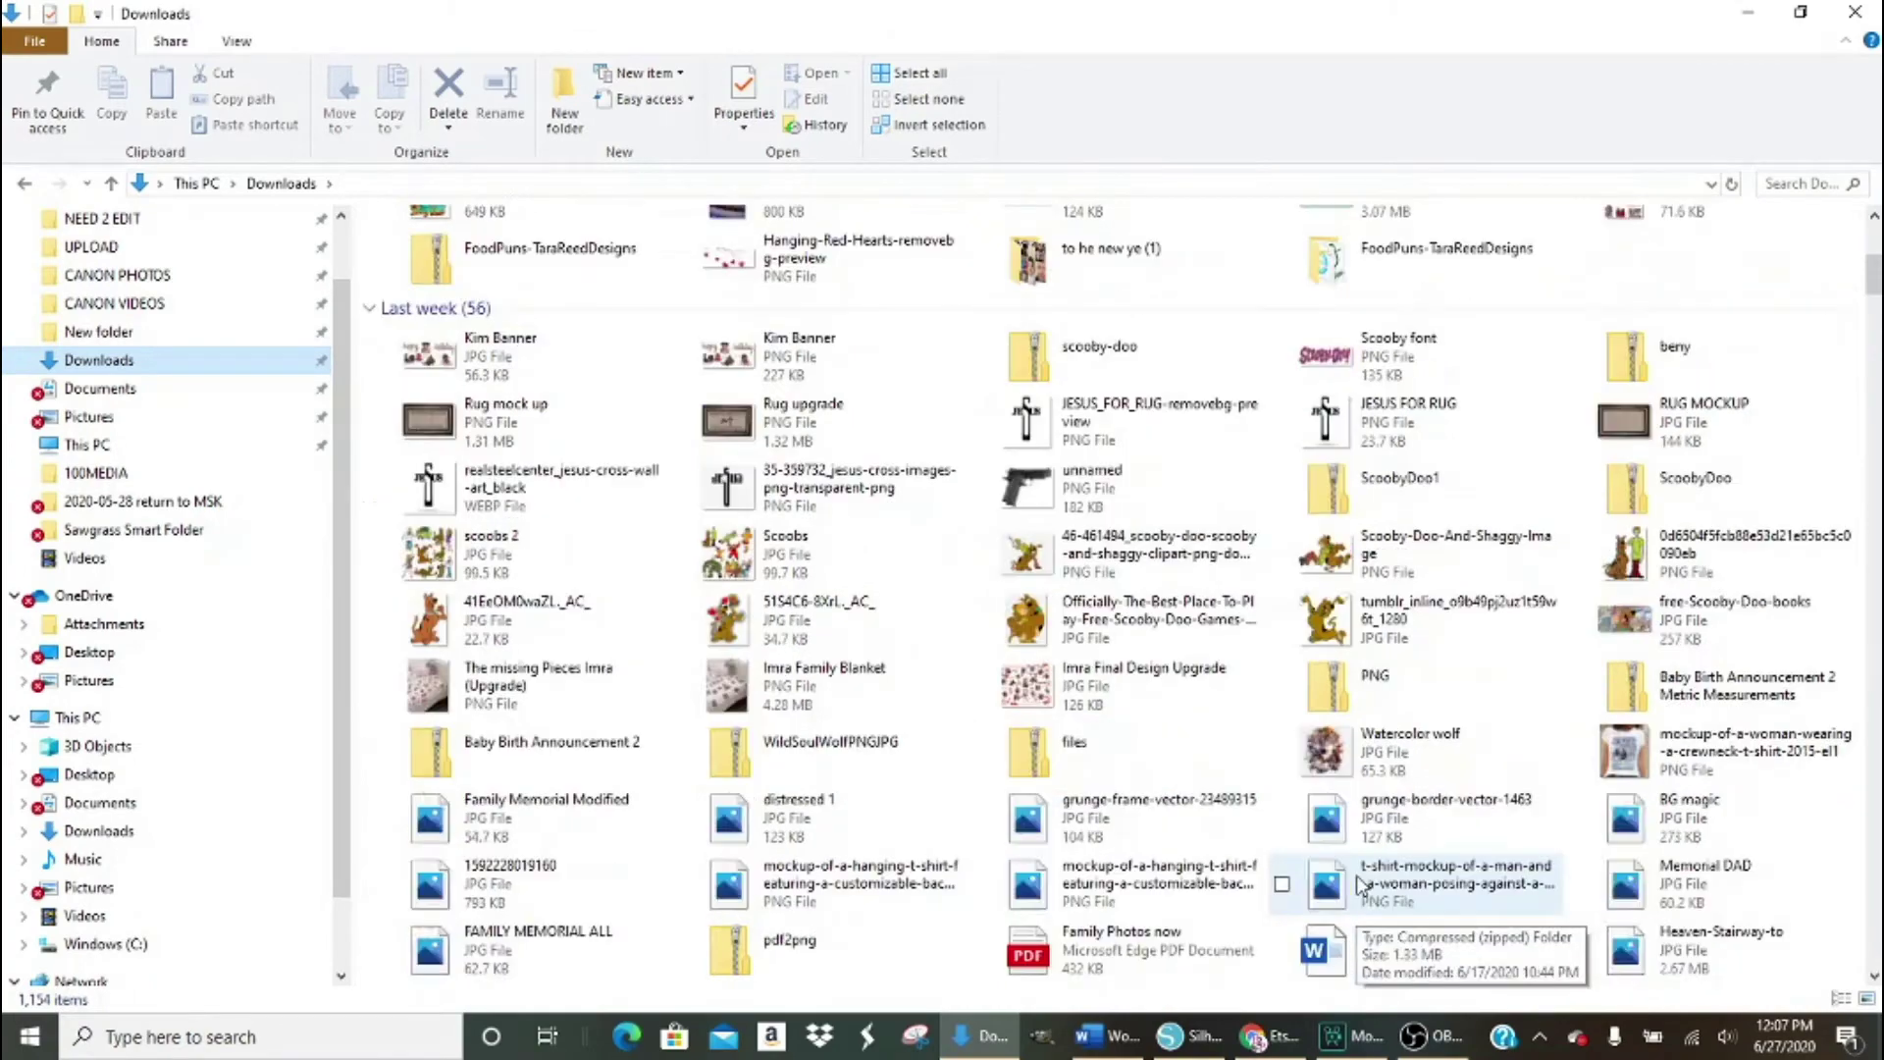
pyautogui.doubleClick(1062, 677)
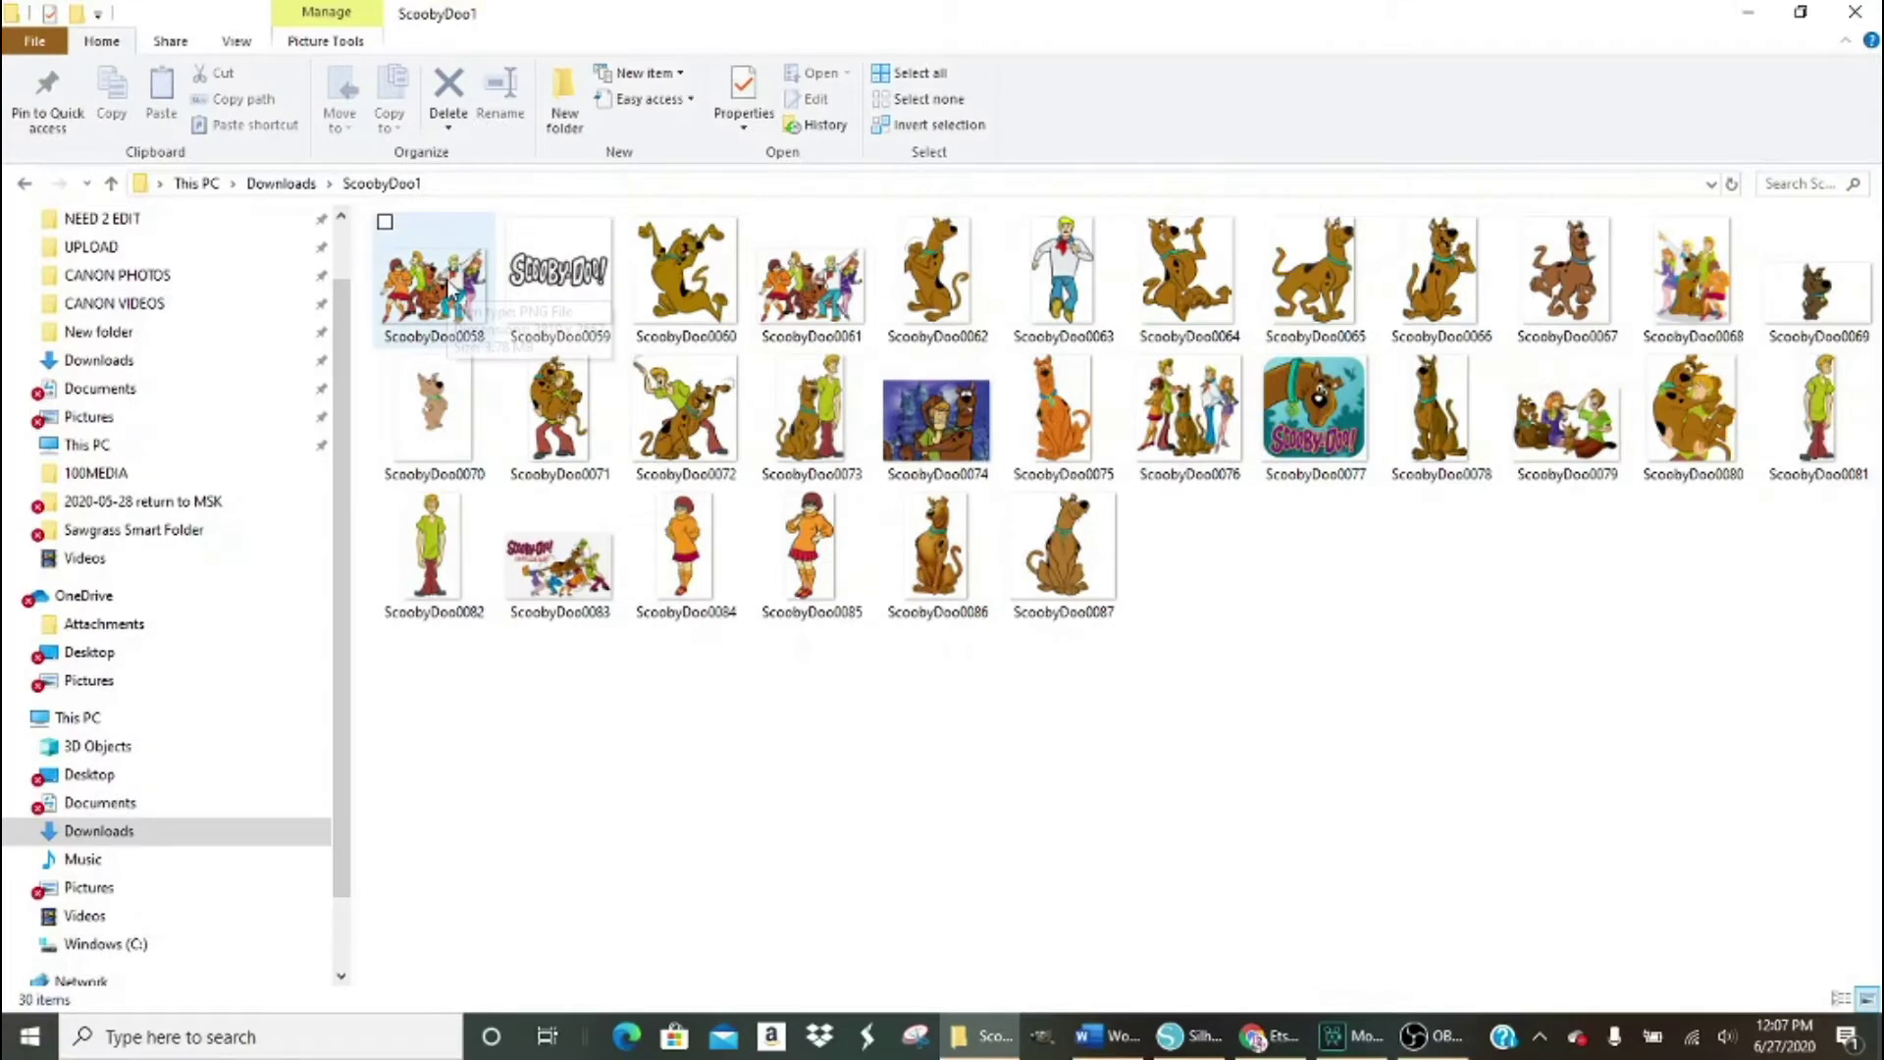
pyautogui.moveTo(431, 285); pyautogui.dragTo(1527, 576)
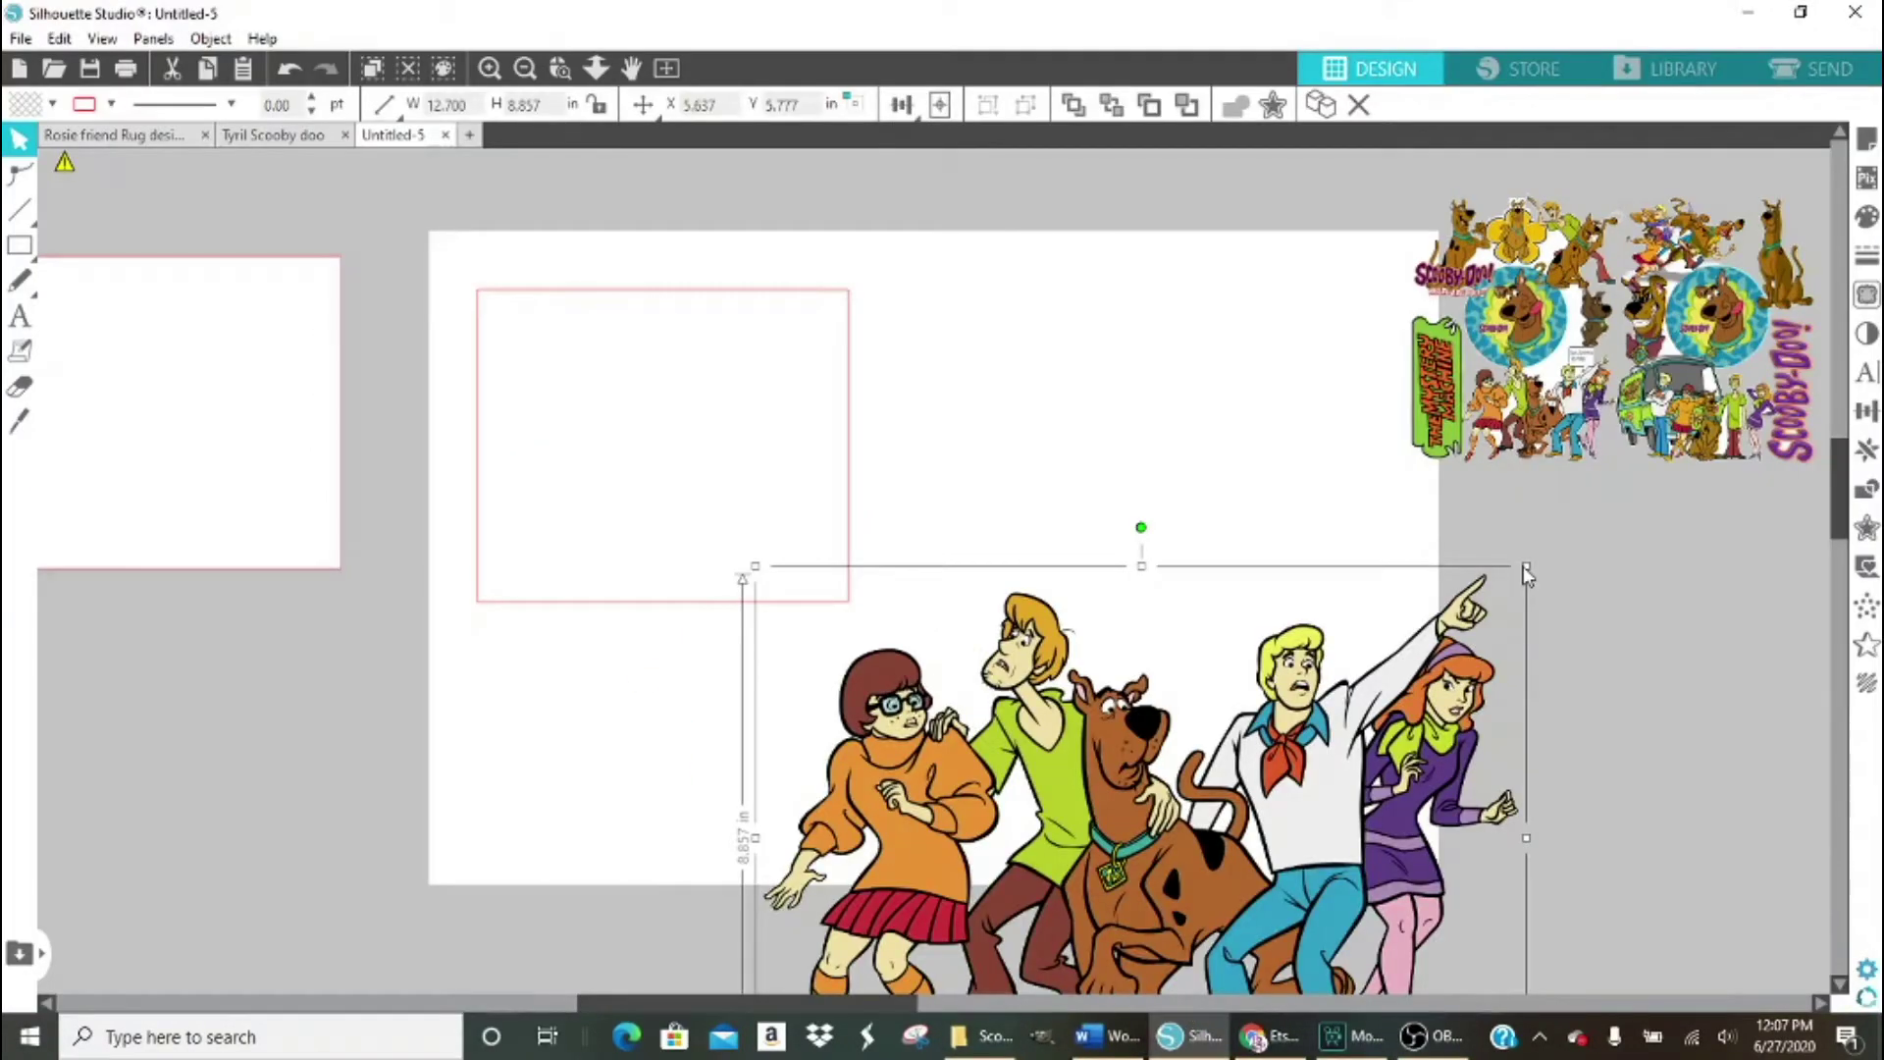
pyautogui.moveTo(1195, 789); pyautogui.dragTo(1434, 789)
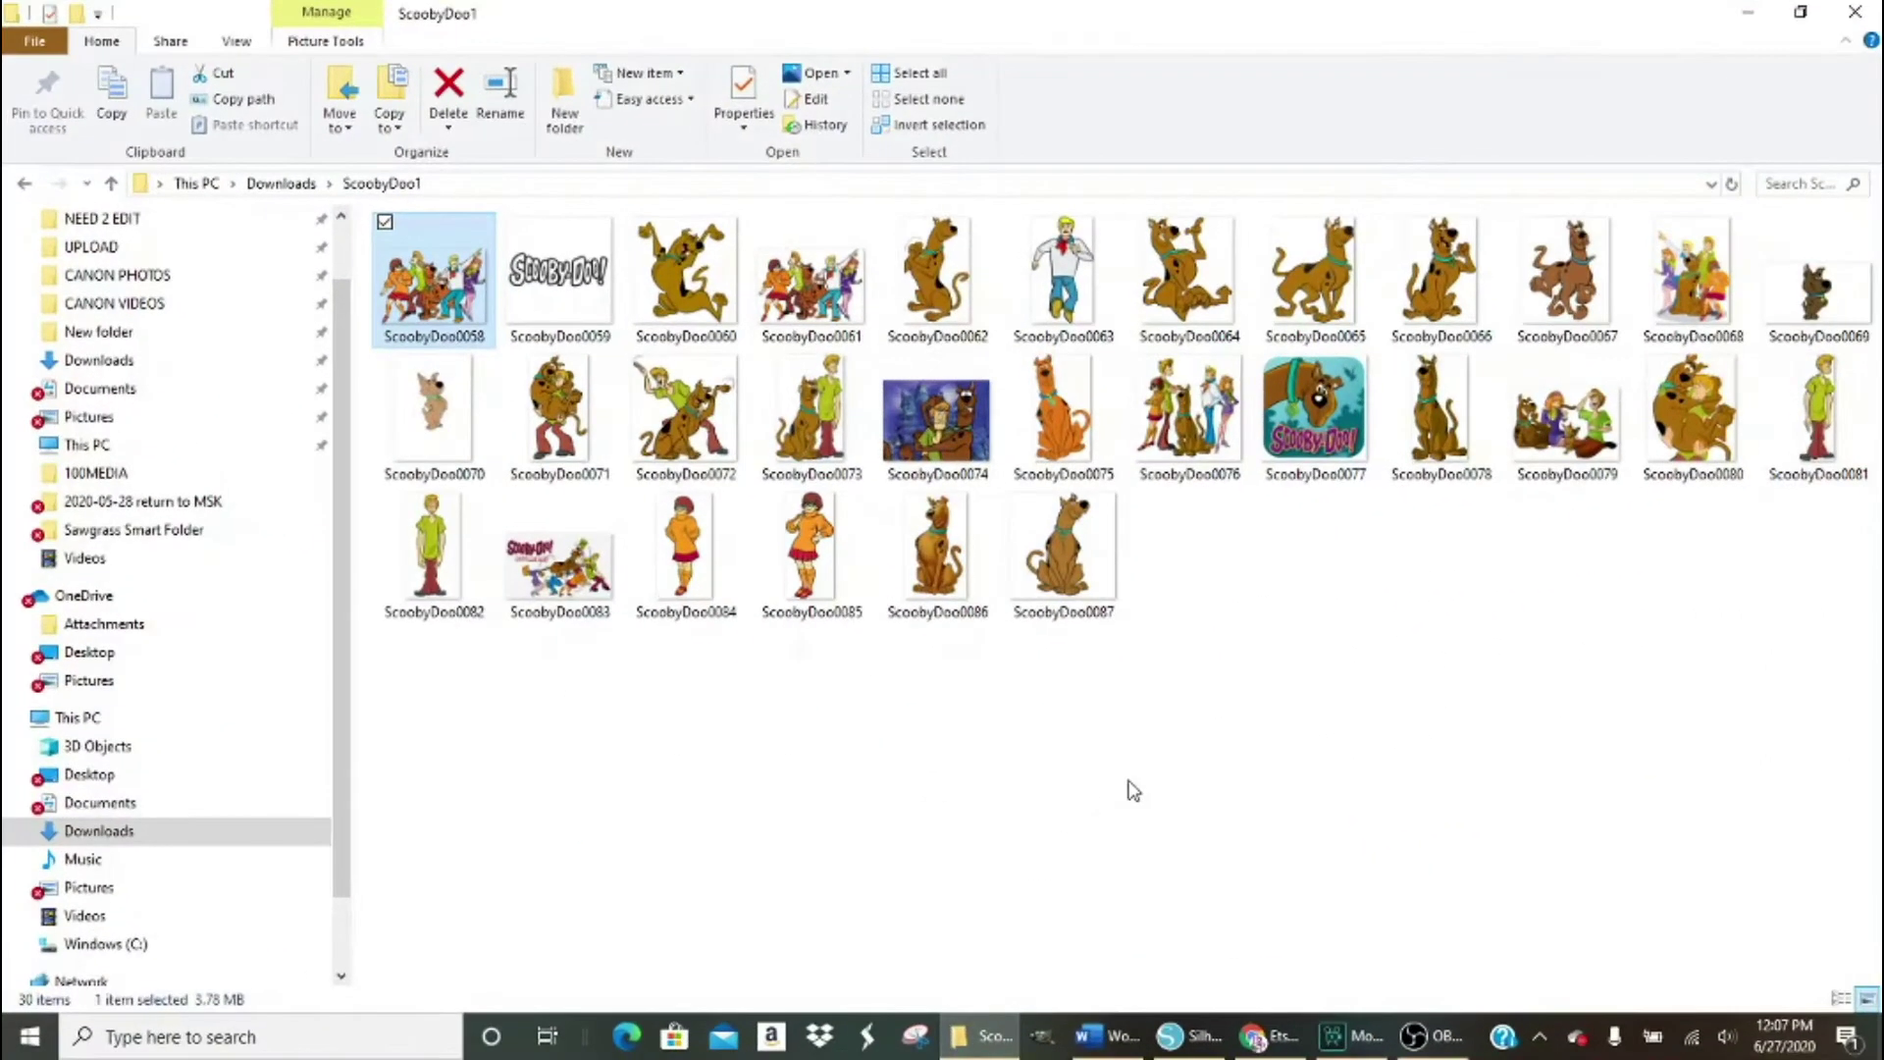
# Import ScoobyDoo0069 and ScoobyDoo0072 from the ScoobyDoo1 folder, plus ScoobyDoo0010 and ScoobyDoo0049 from the ScoobyDoo folder.
pyautogui.moveTo(1816, 284); pyautogui.dragTo(687, 336)
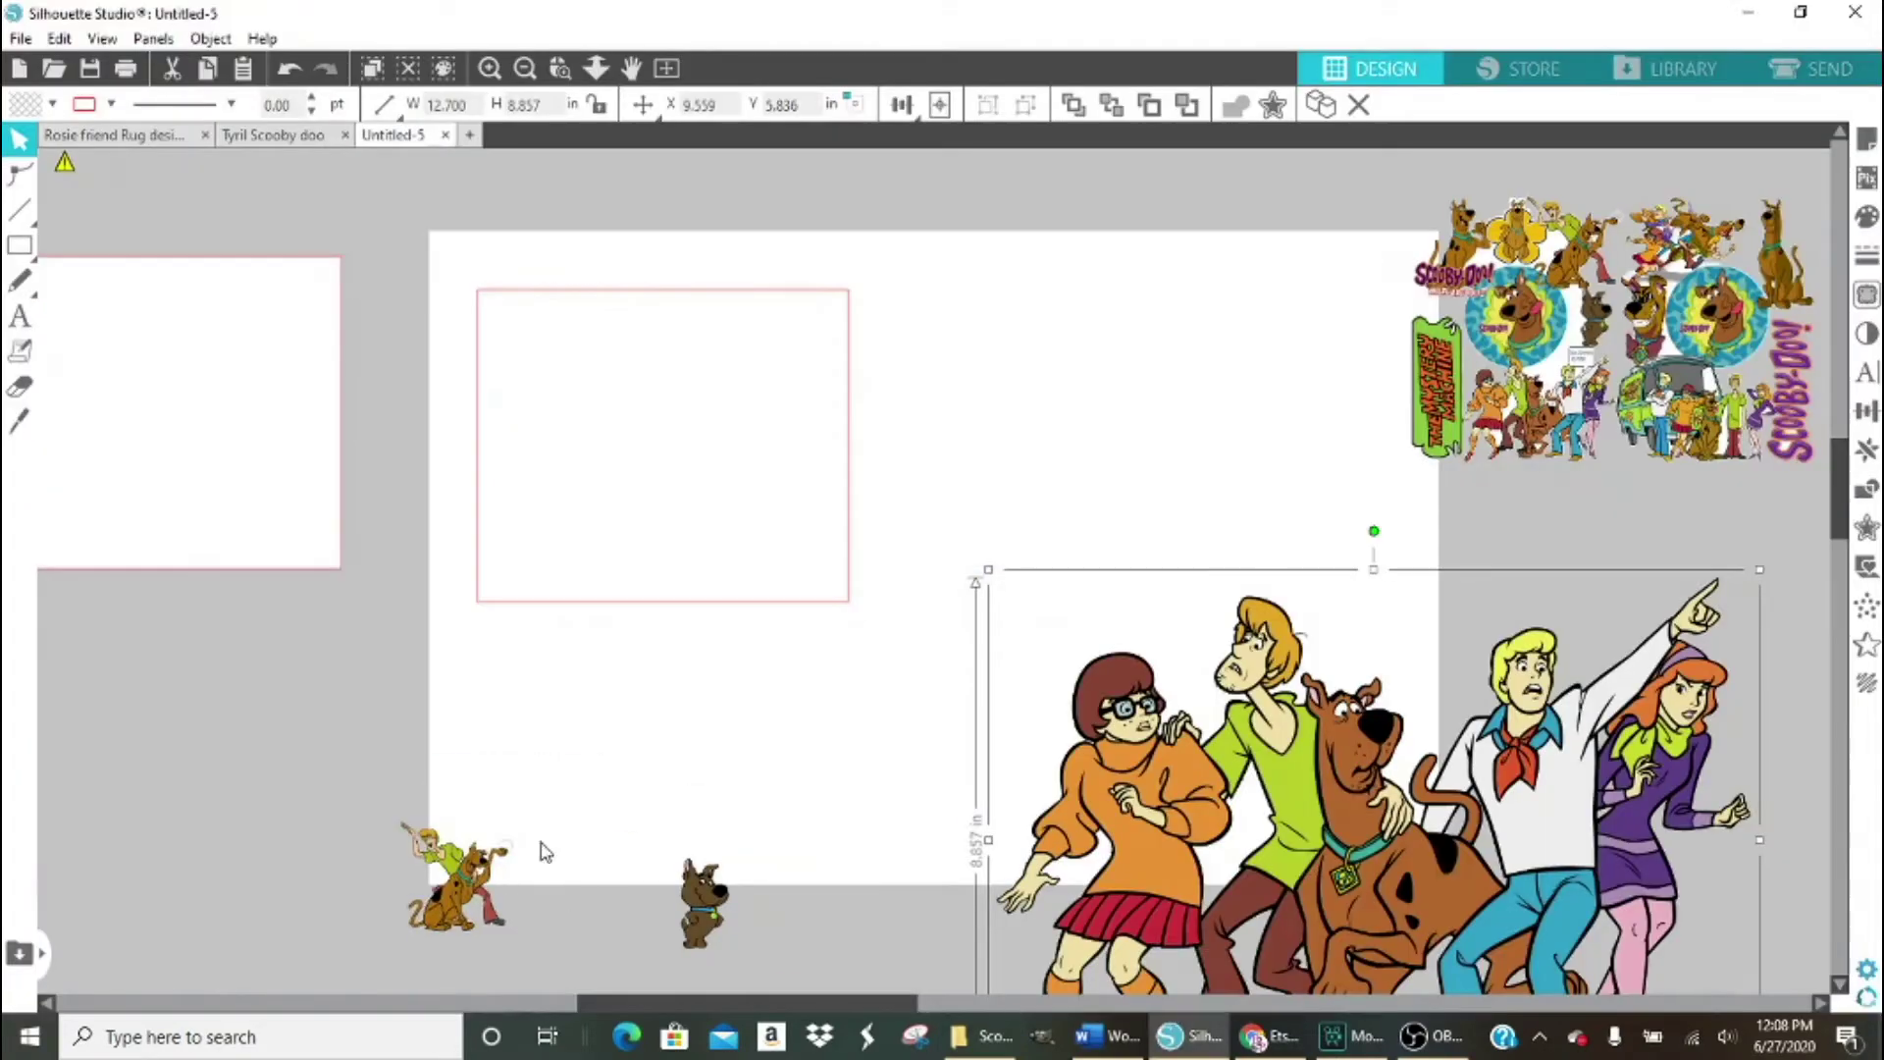
pyautogui.click(685, 412)
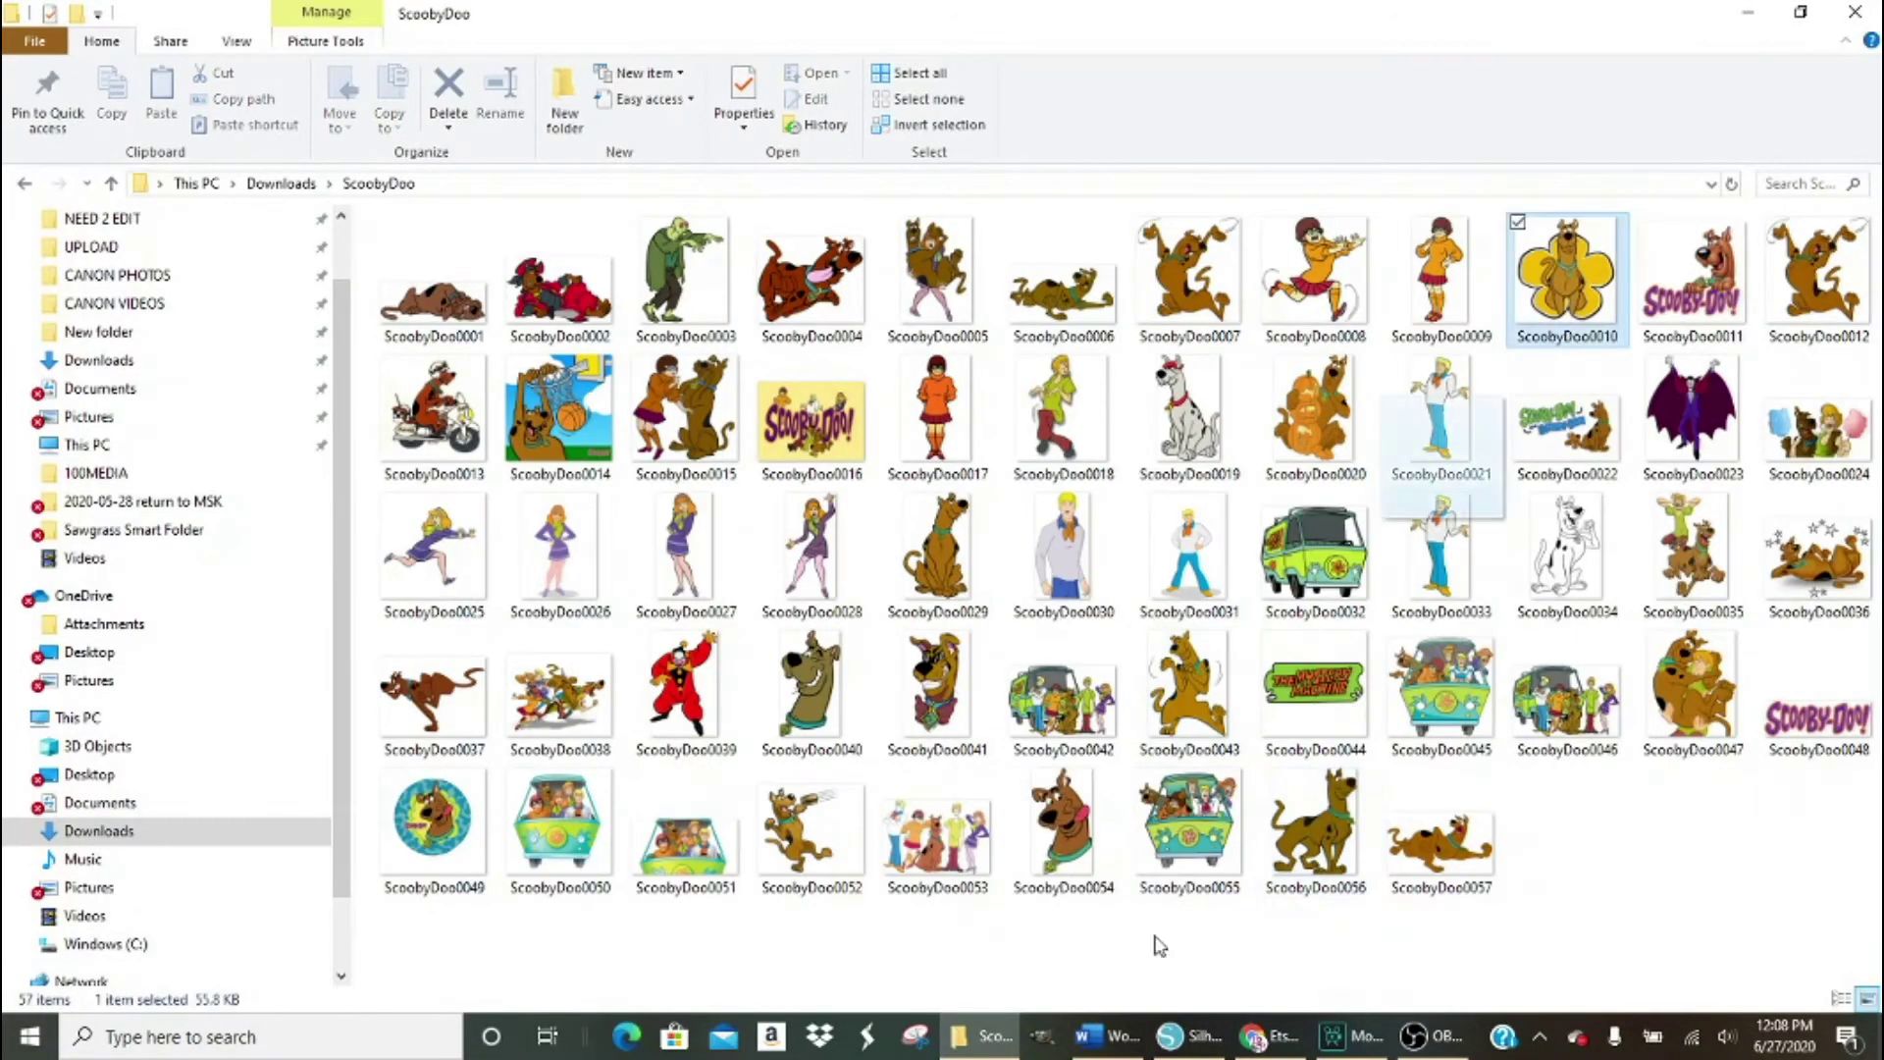
pyautogui.click(1175, 1040)
pyautogui.moveTo(1174, 1047); pyautogui.dragTo(1115, 403)
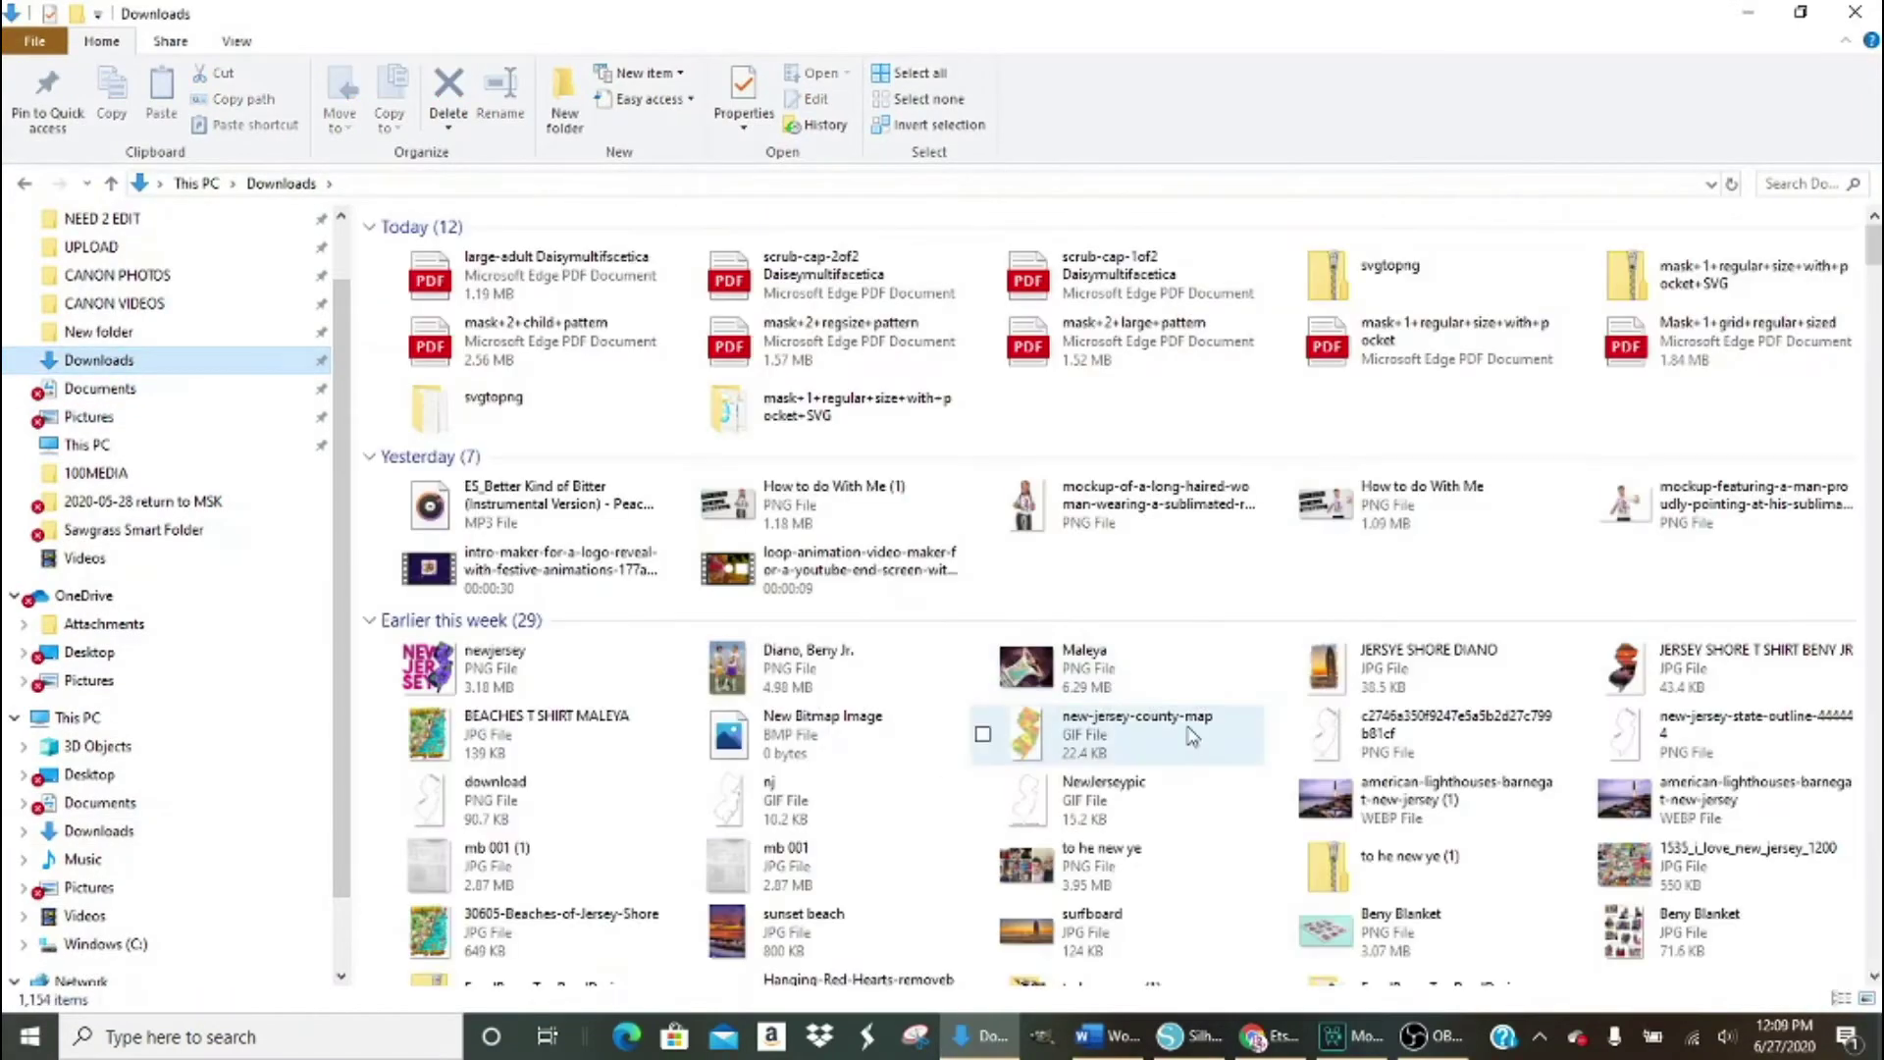
pyautogui.scroll(-20, 1072, 717)
pyautogui.doubleClick(1049, 682)
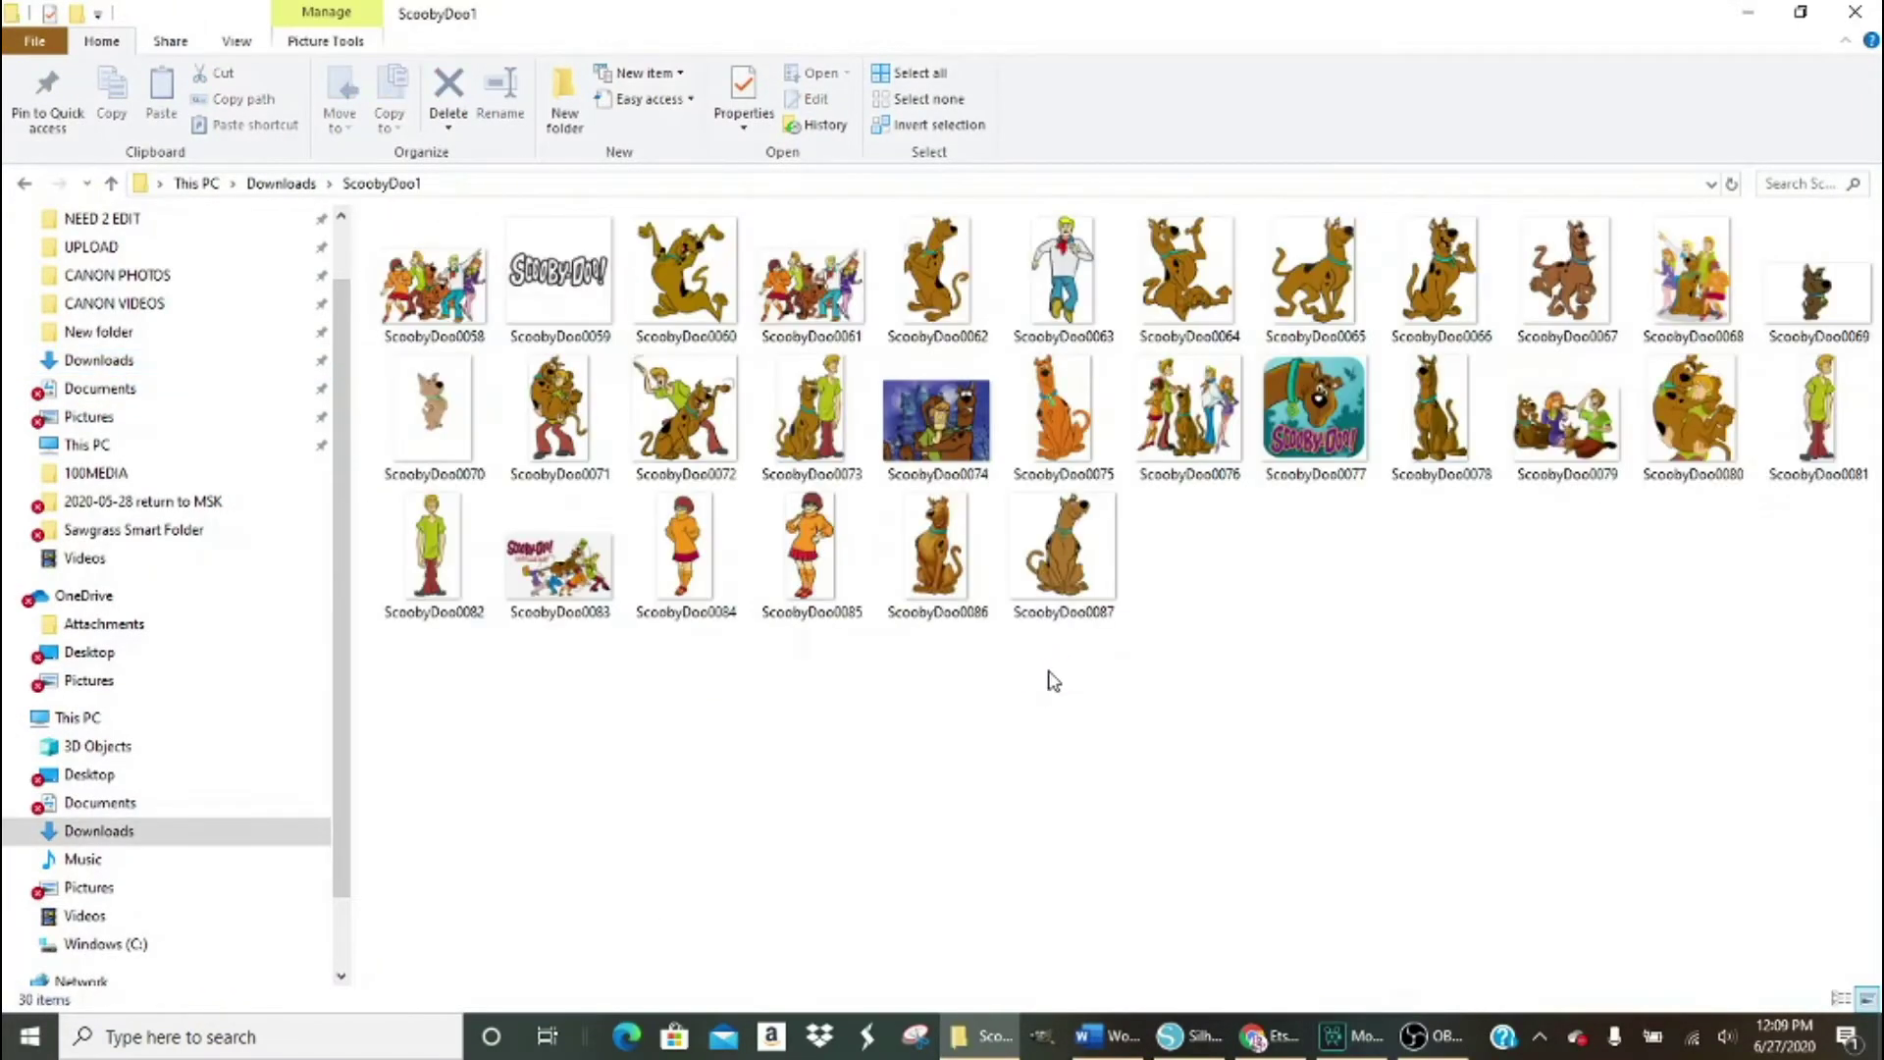
pyautogui.hotkey('alt', 'Left')
pyautogui.scroll(-2, 828, 900)
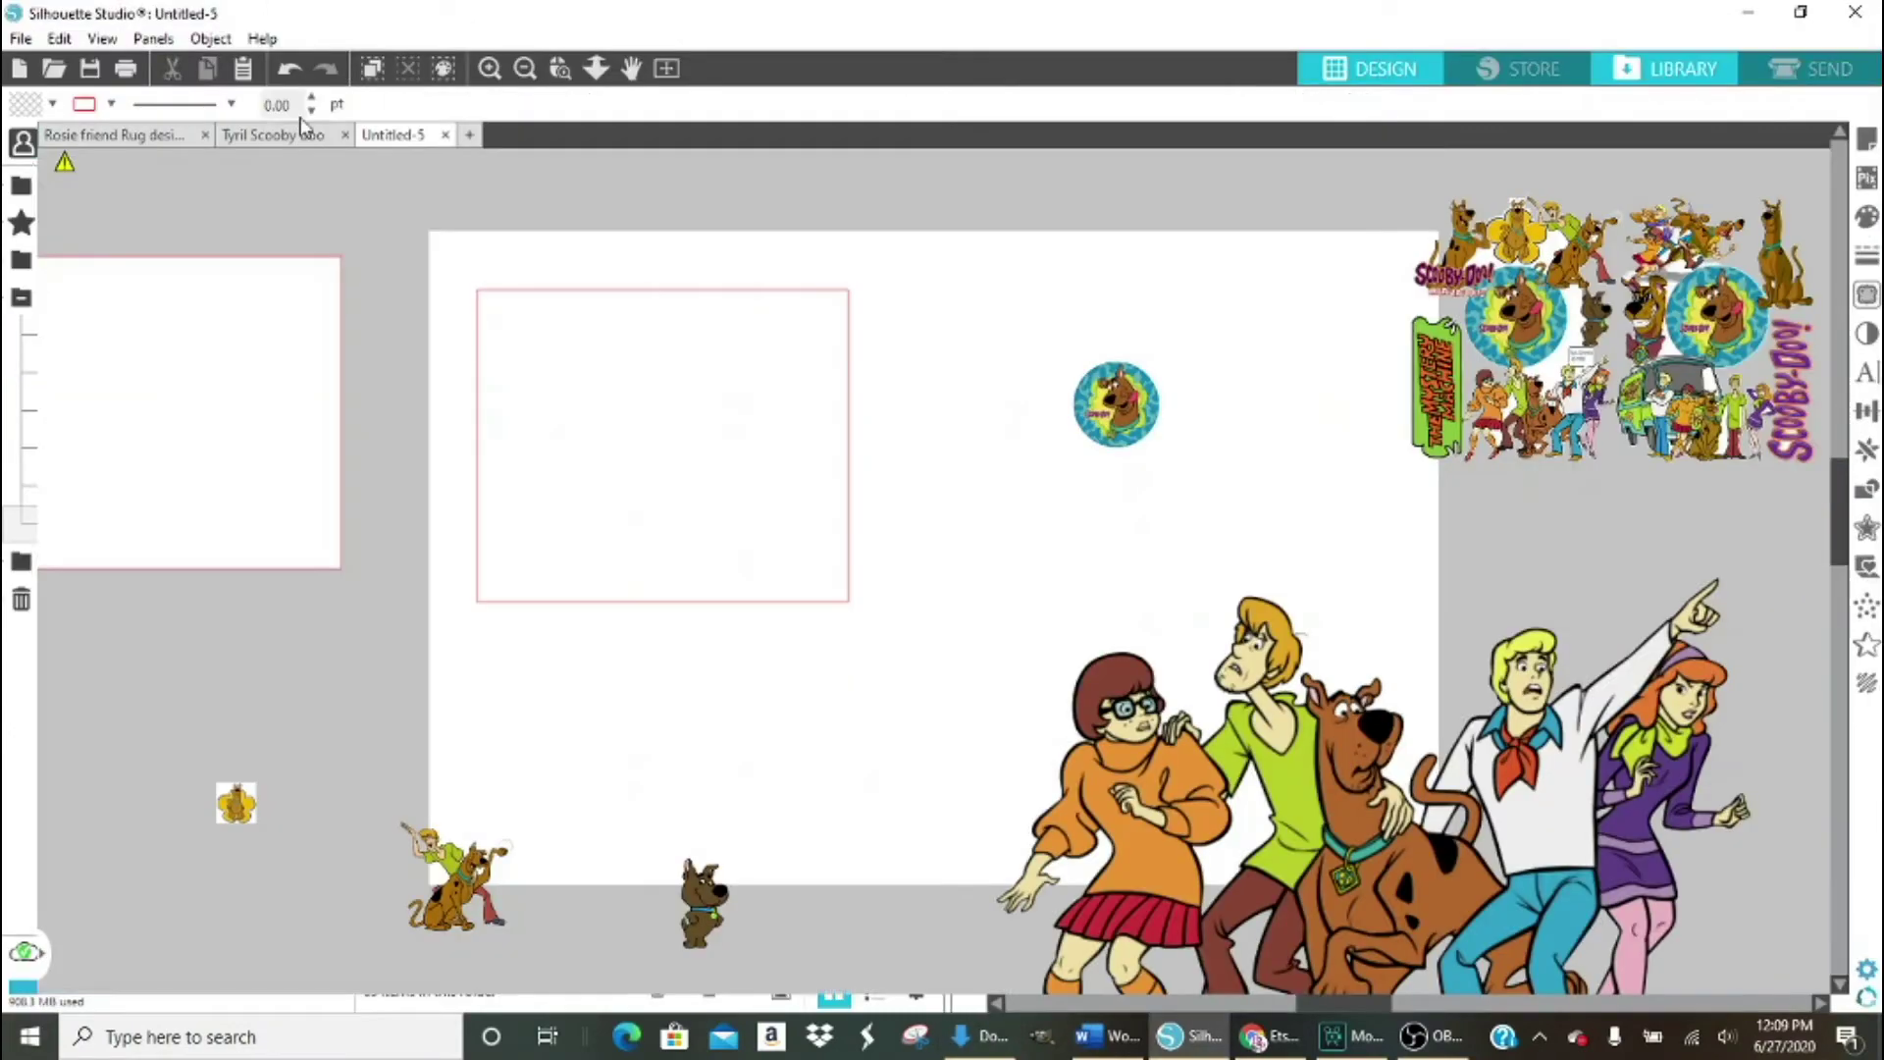
# Copy the "Scooby-Doo! Where Are You?" logo from the Tyril Scooby doo document into Untitled-5 and place it off the page's lower left.
pyautogui.click(1207, 912)
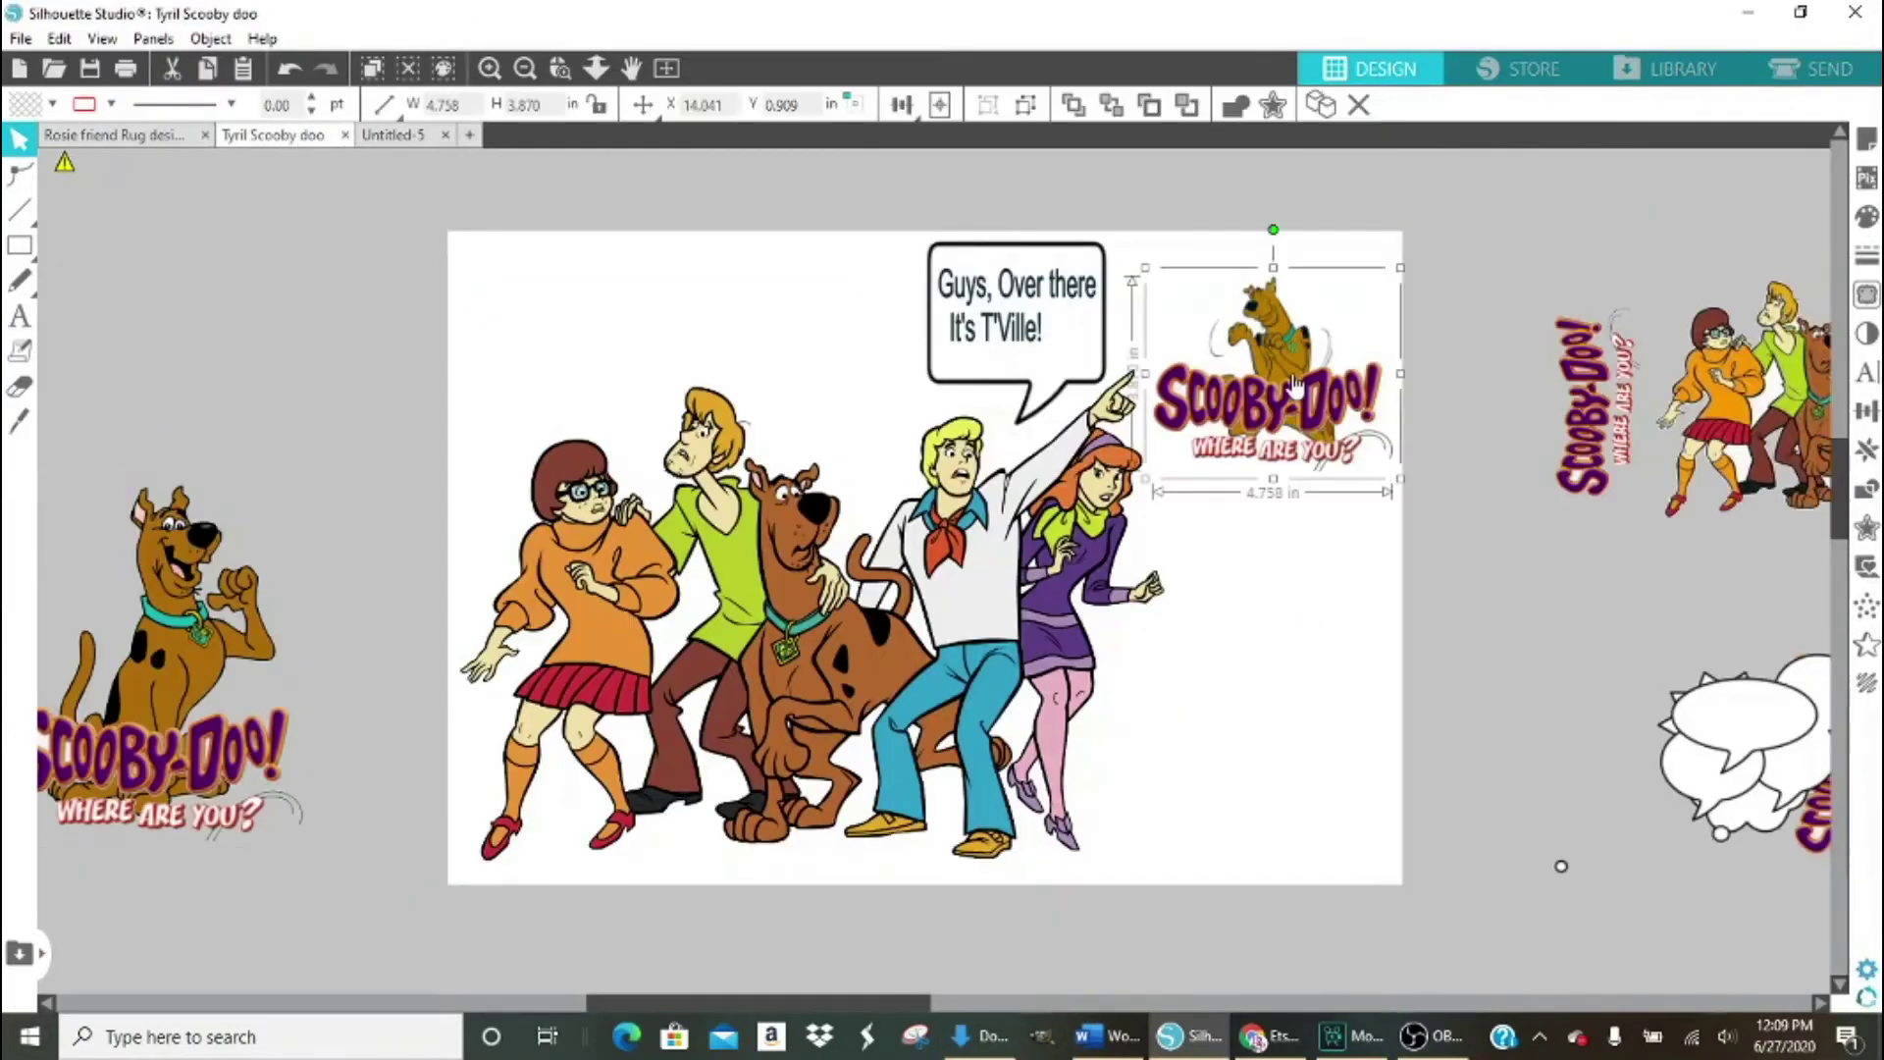
pyautogui.hotkey('ctrl', 'c')
pyautogui.click(393, 134)
pyautogui.hotkey('ctrl', 'v')
pyautogui.moveTo(1393, 471); pyautogui.dragTo(381, 869)
pyautogui.click(1135, 946)
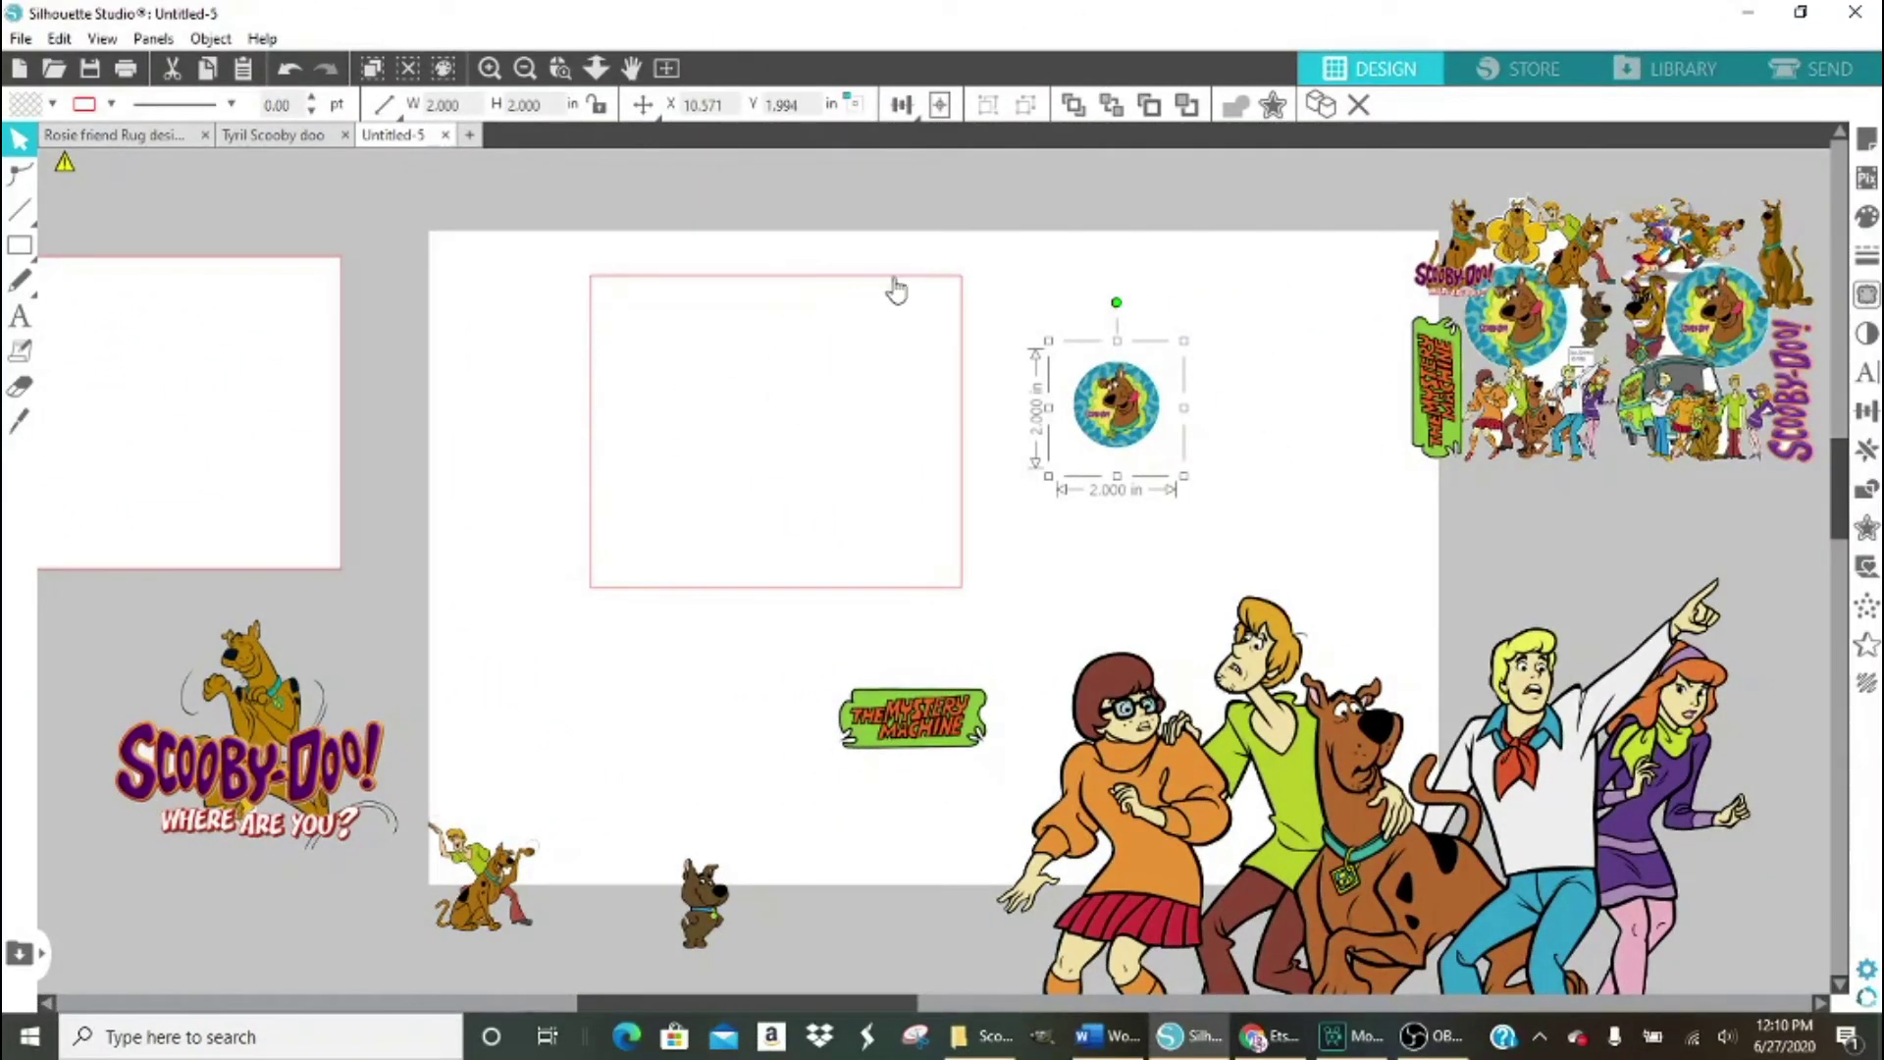
# Move the circular Scooby-Doo picture into the rectangle on the page and enlarge it to 3 by 3 in.
pyautogui.click(807, 287)
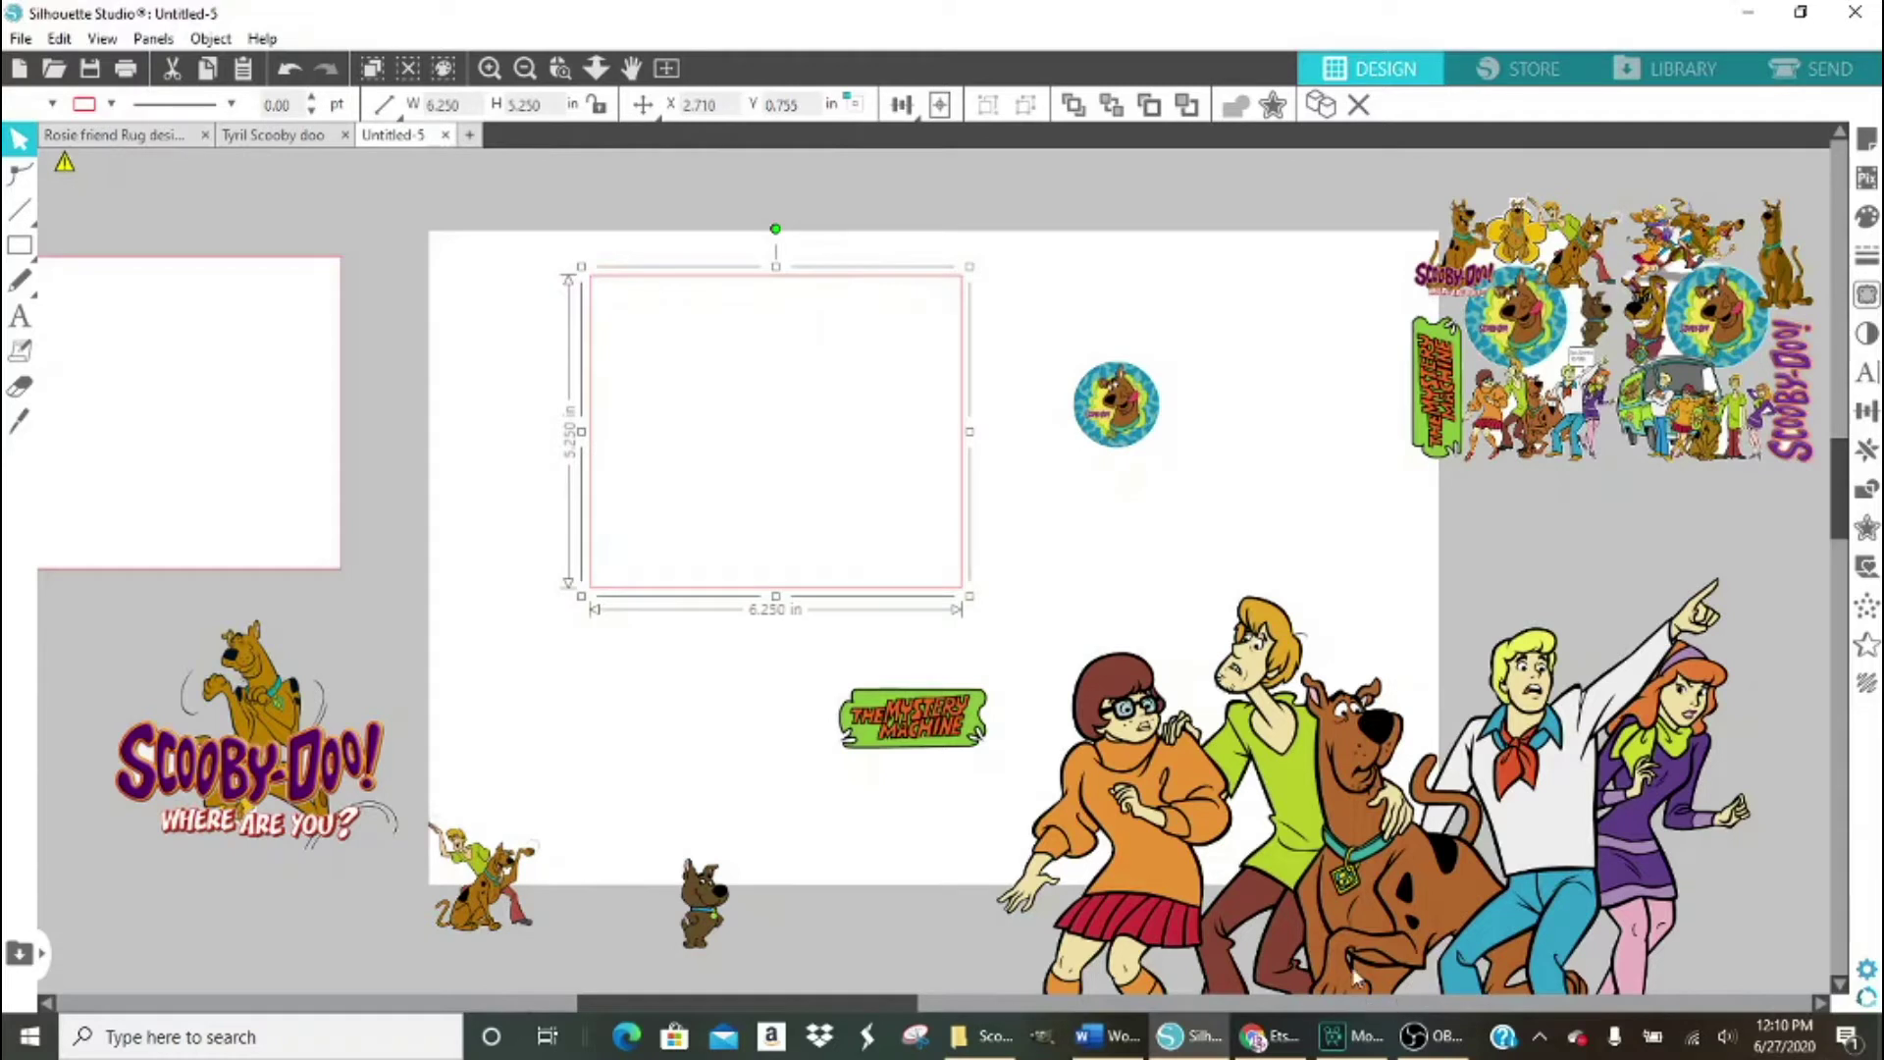
pyautogui.click(1124, 424)
pyautogui.moveTo(1125, 424); pyautogui.dragTo(836, 494)
pyautogui.moveTo(839, 508); pyautogui.dragTo(846, 584)
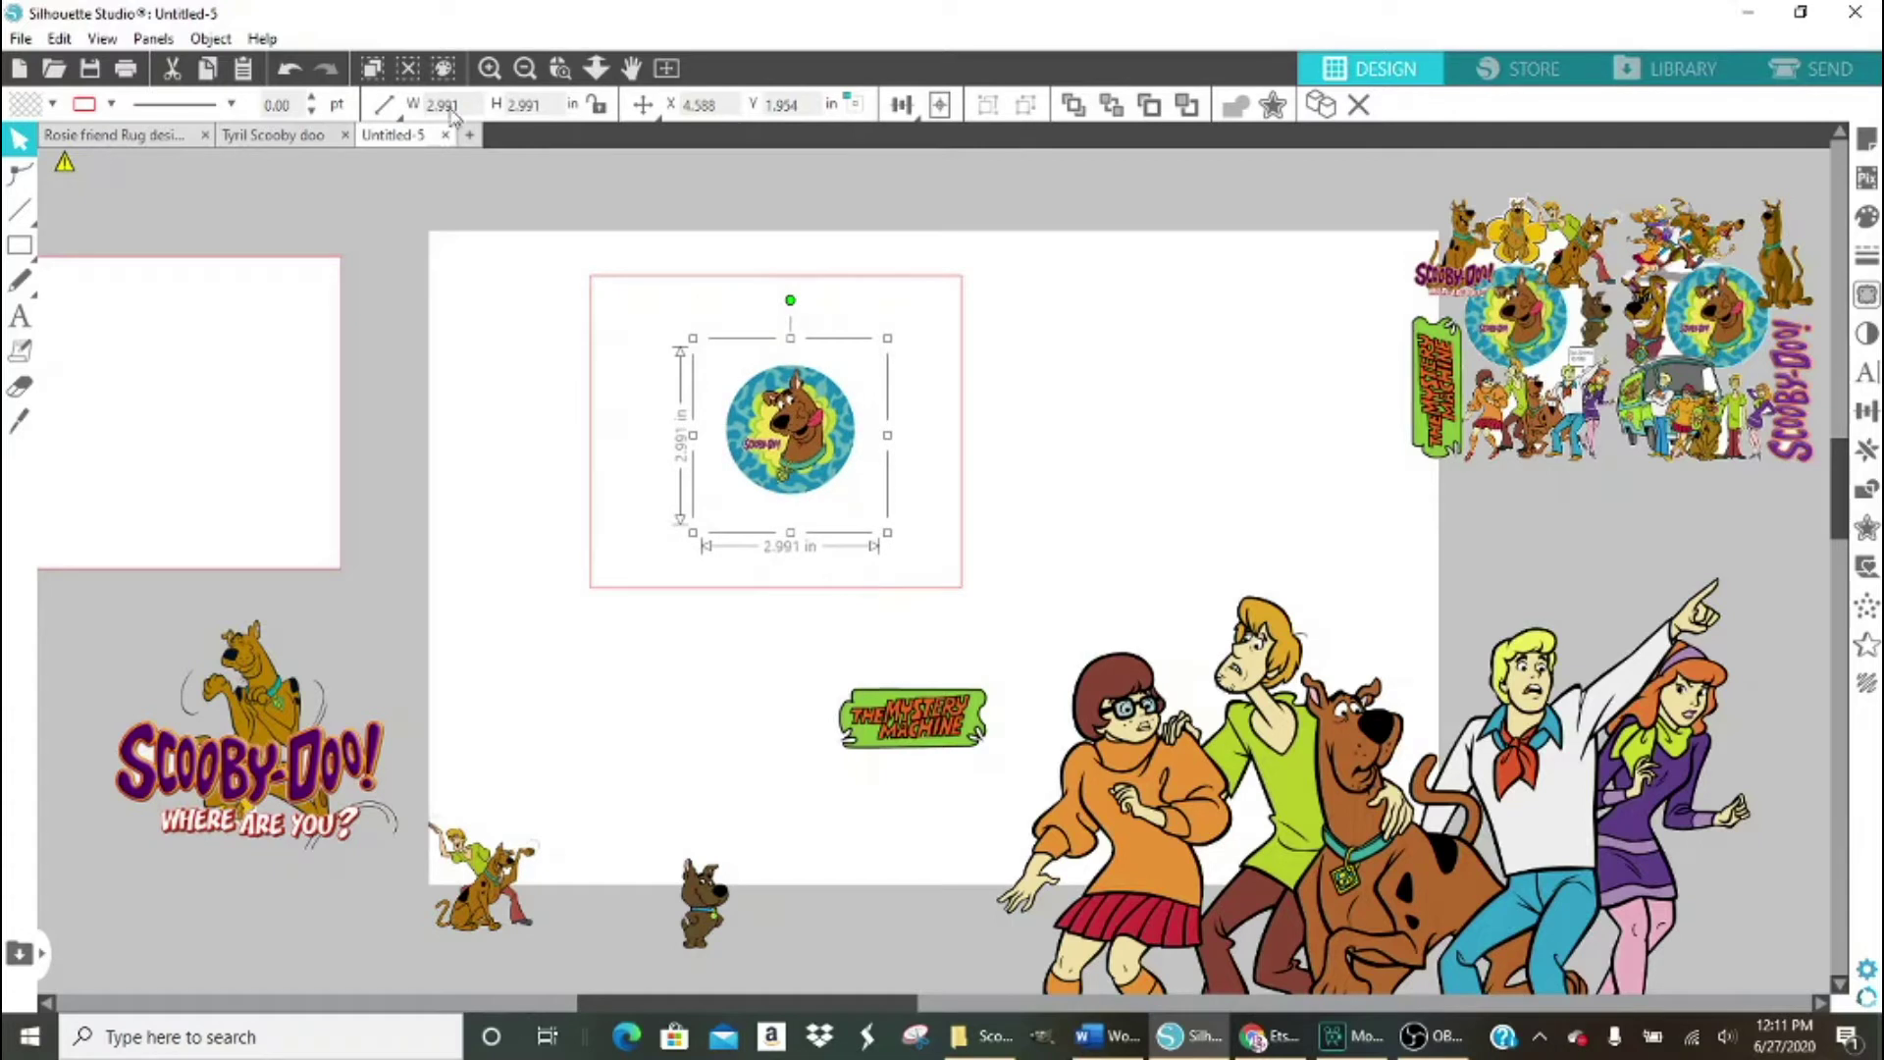
pyautogui.moveTo(394, 111)
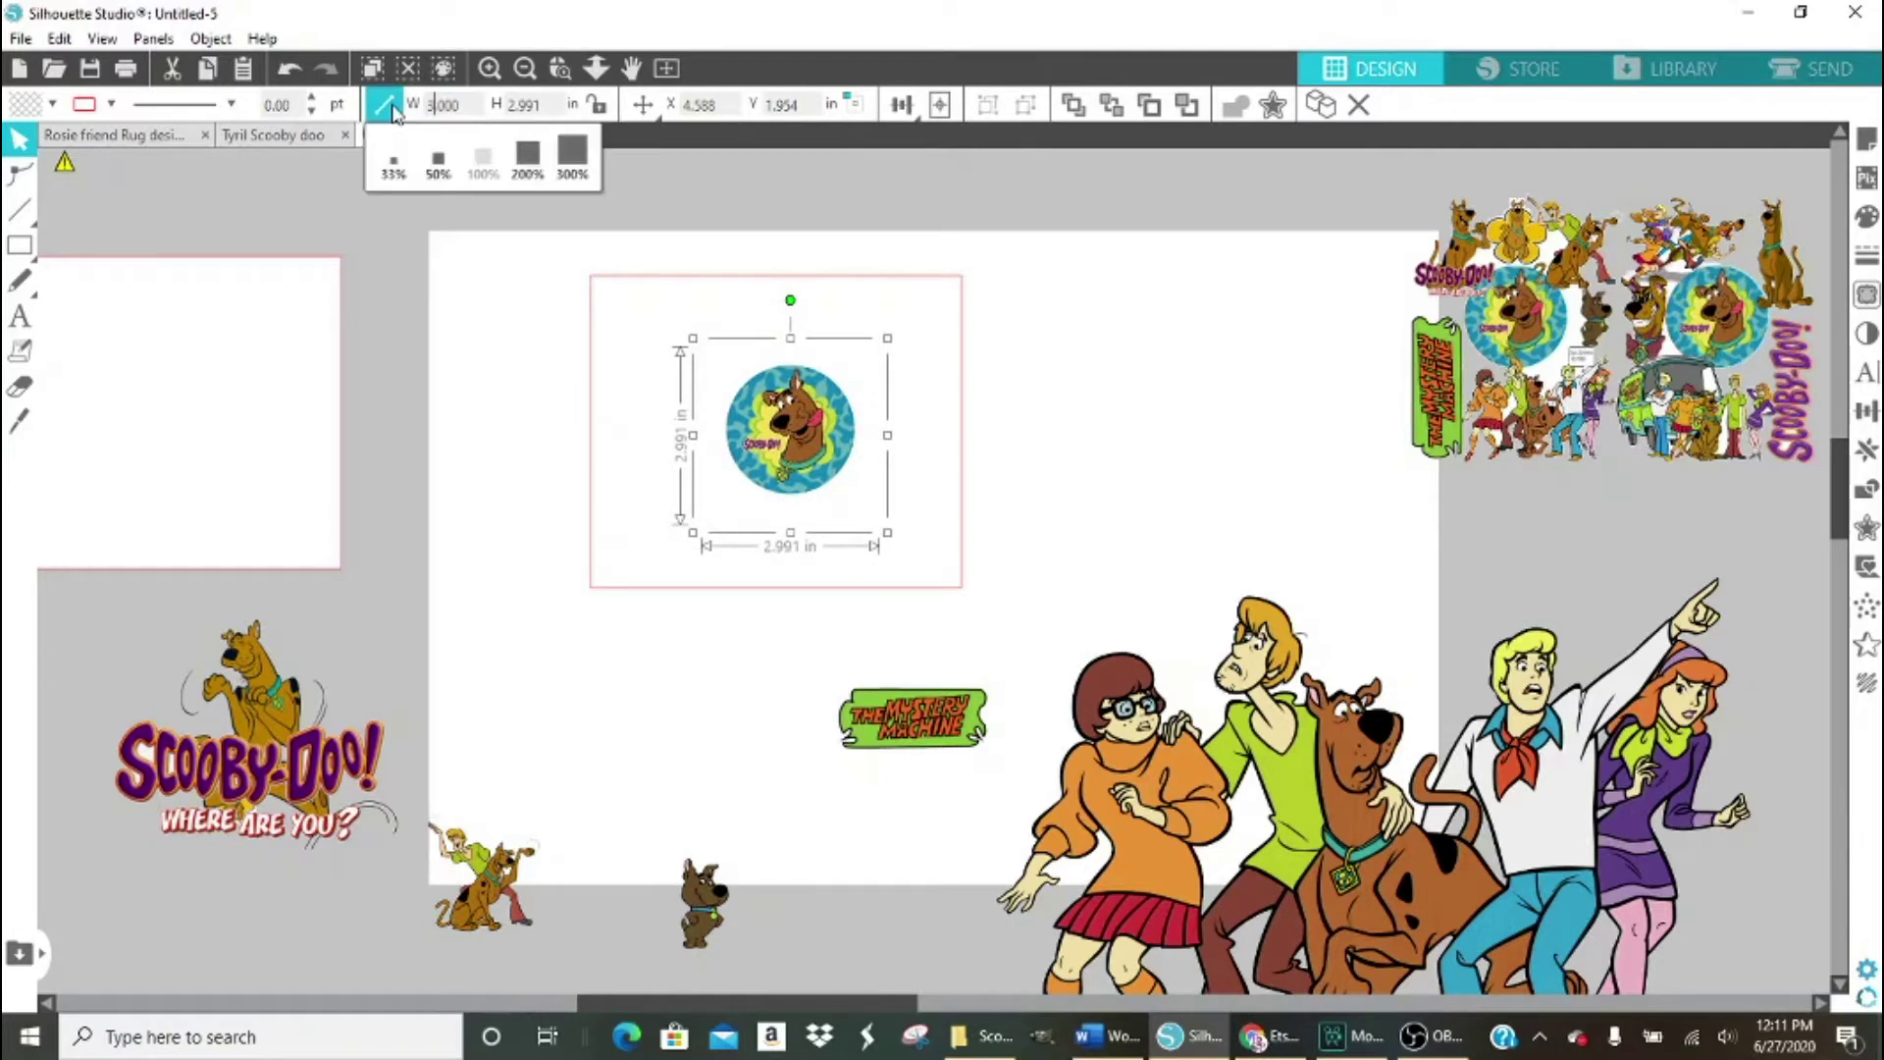
pyautogui.press('Tab')
pyautogui.write('3')
# Align the circular picture and the rectangle on their common centre.
pyautogui.click(757, 324)
pyautogui.click(805, 464)
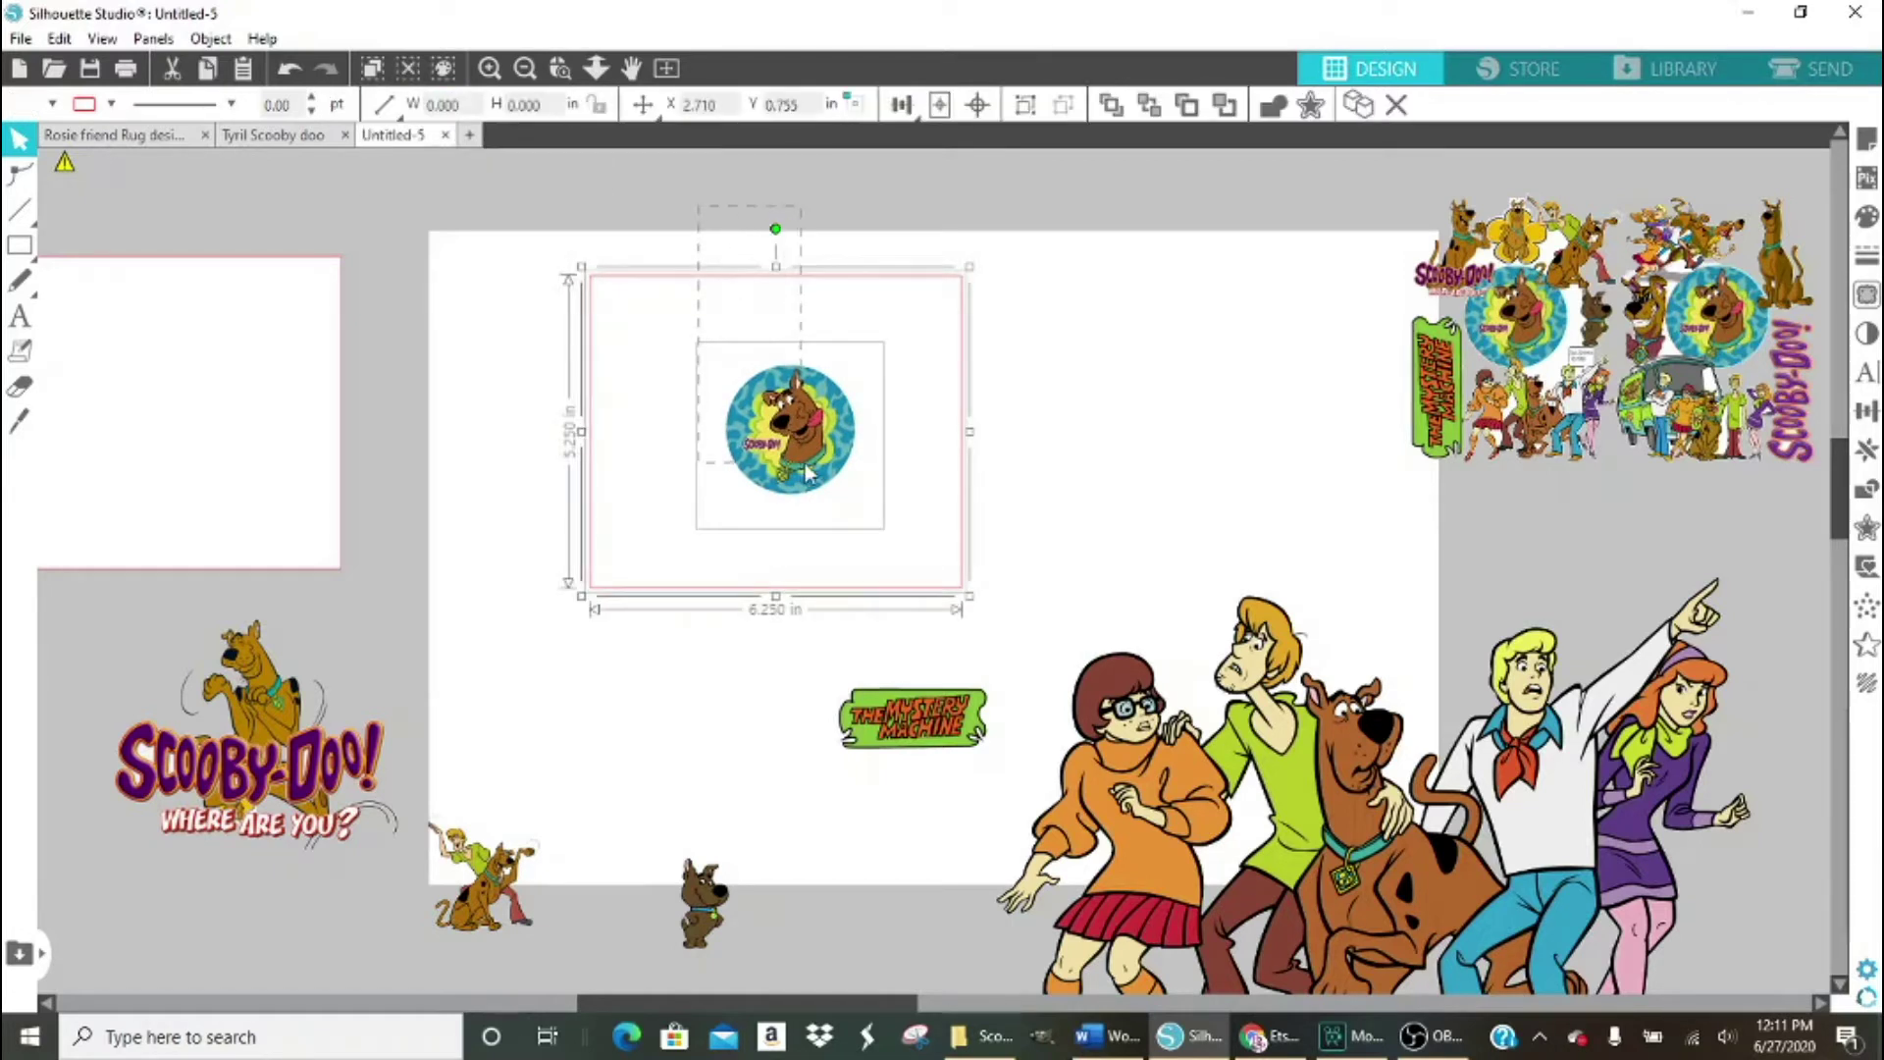
pyautogui.moveTo(913, 110)
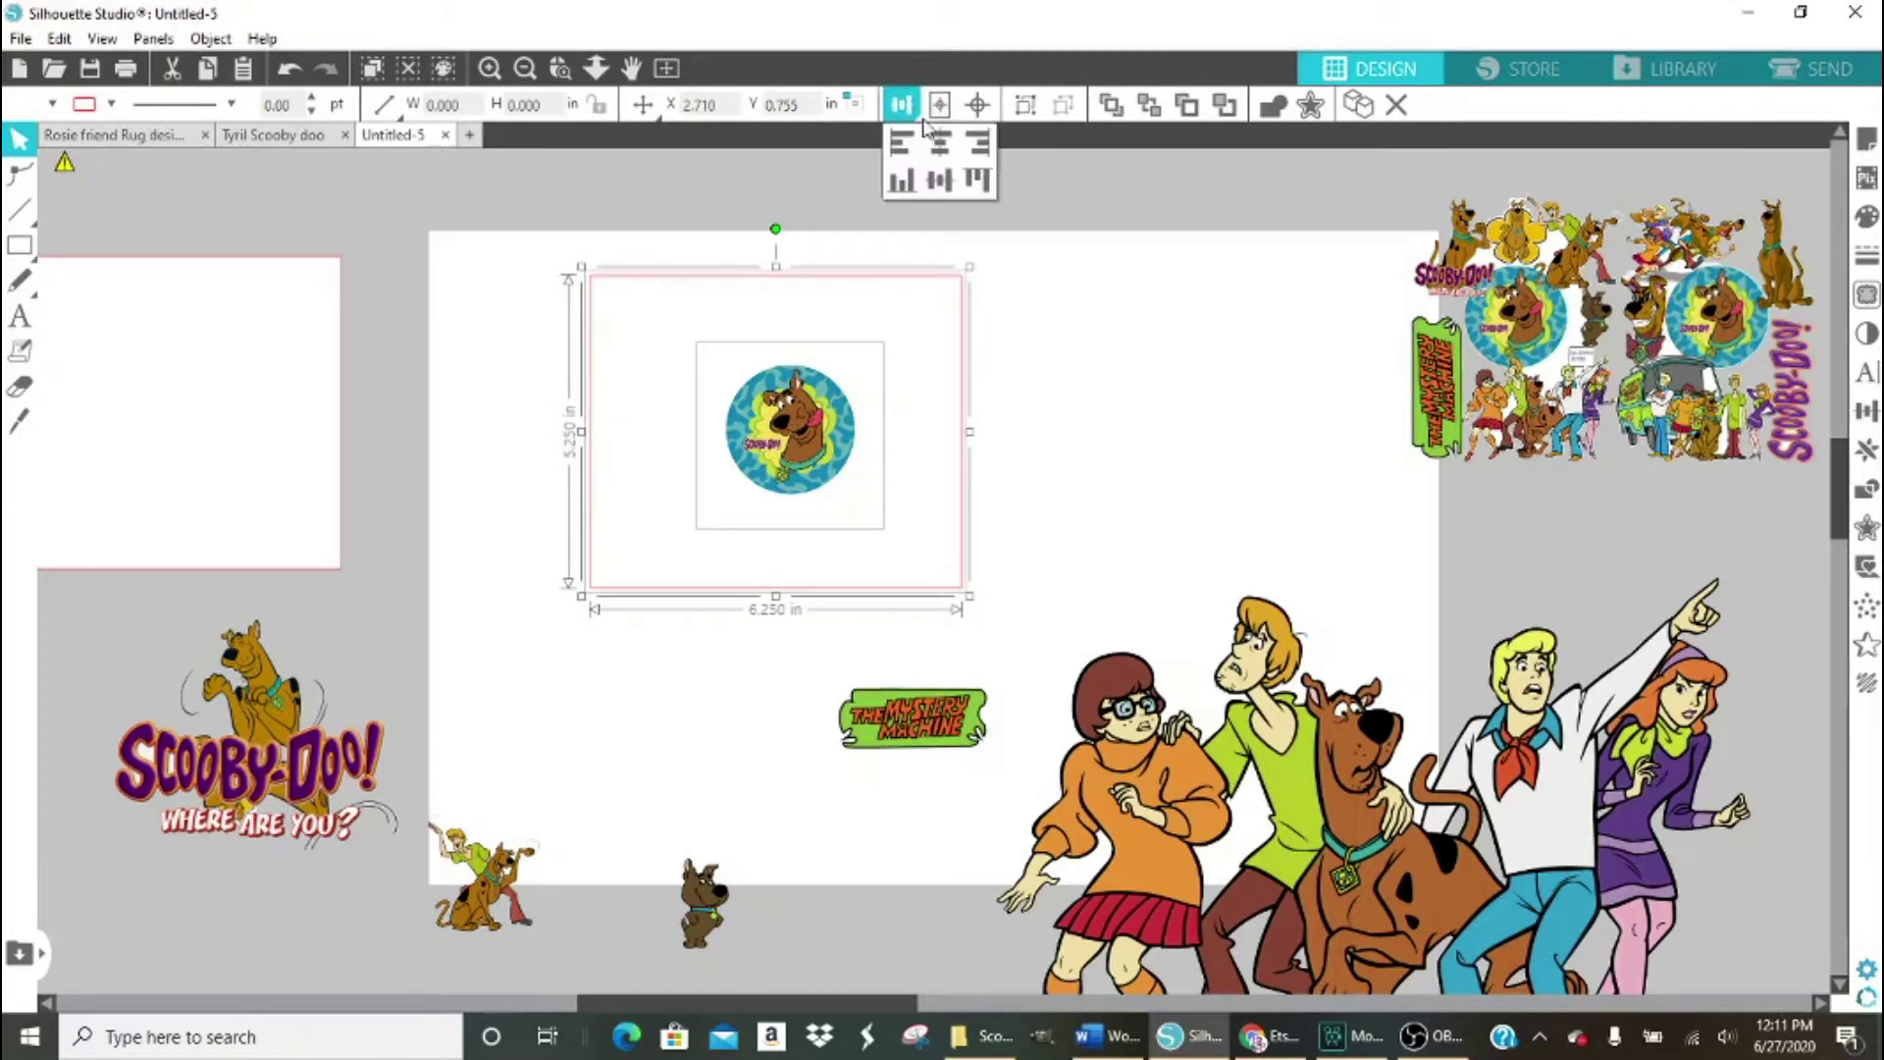
pyautogui.click(941, 145)
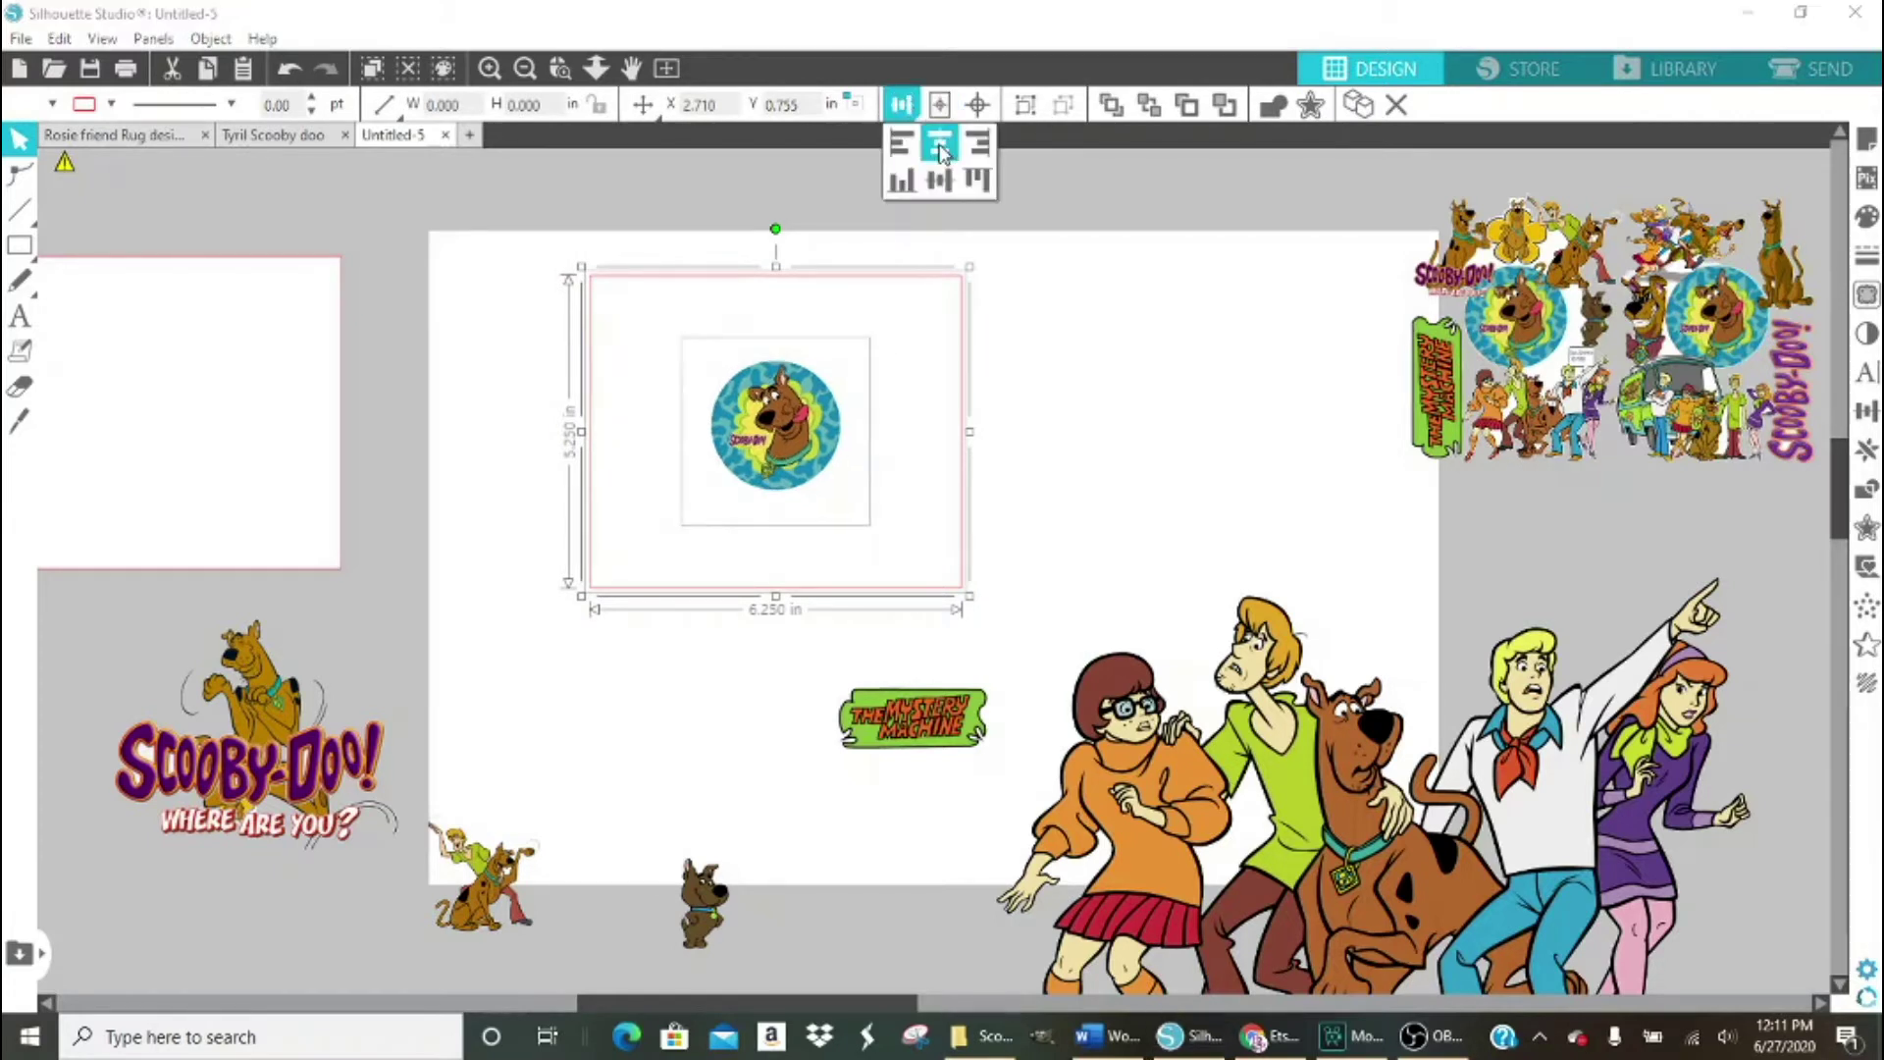
pyautogui.click(1191, 354)
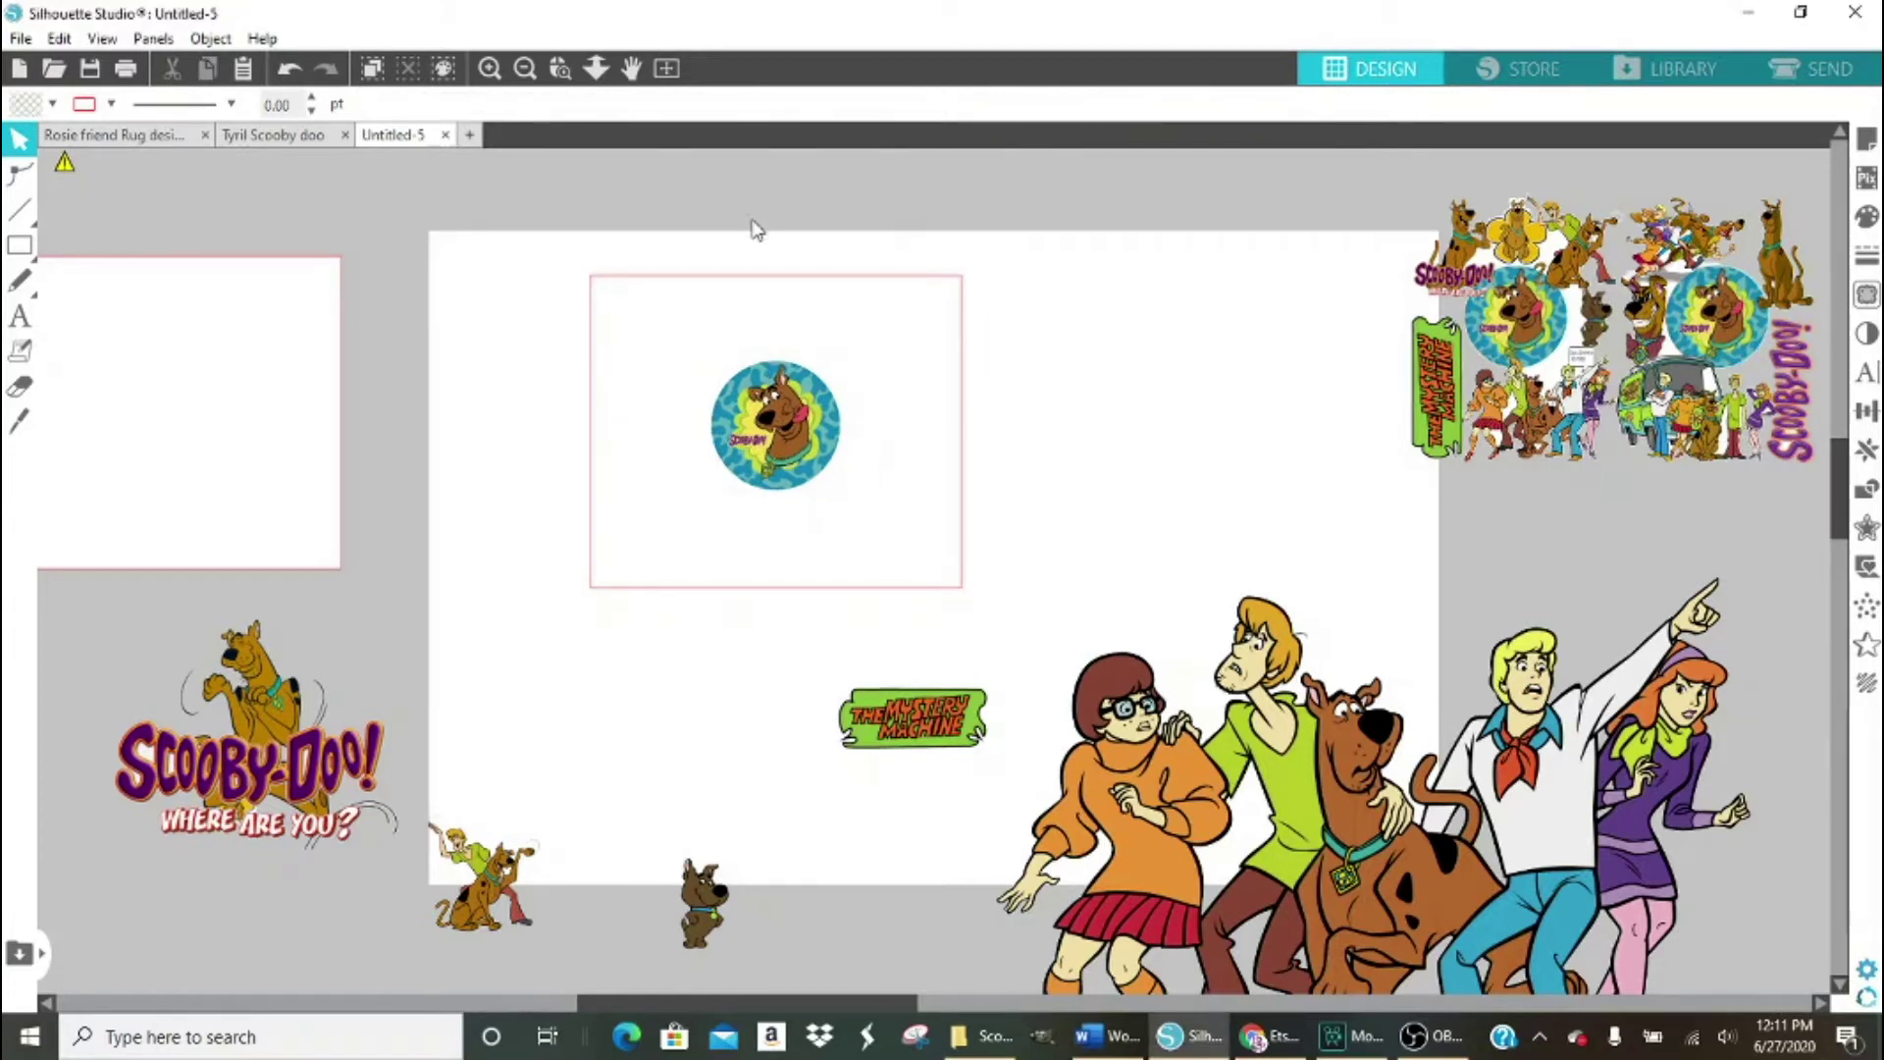
# Group the centred circular picture with the rectangle around it.
pyautogui.click(798, 417)
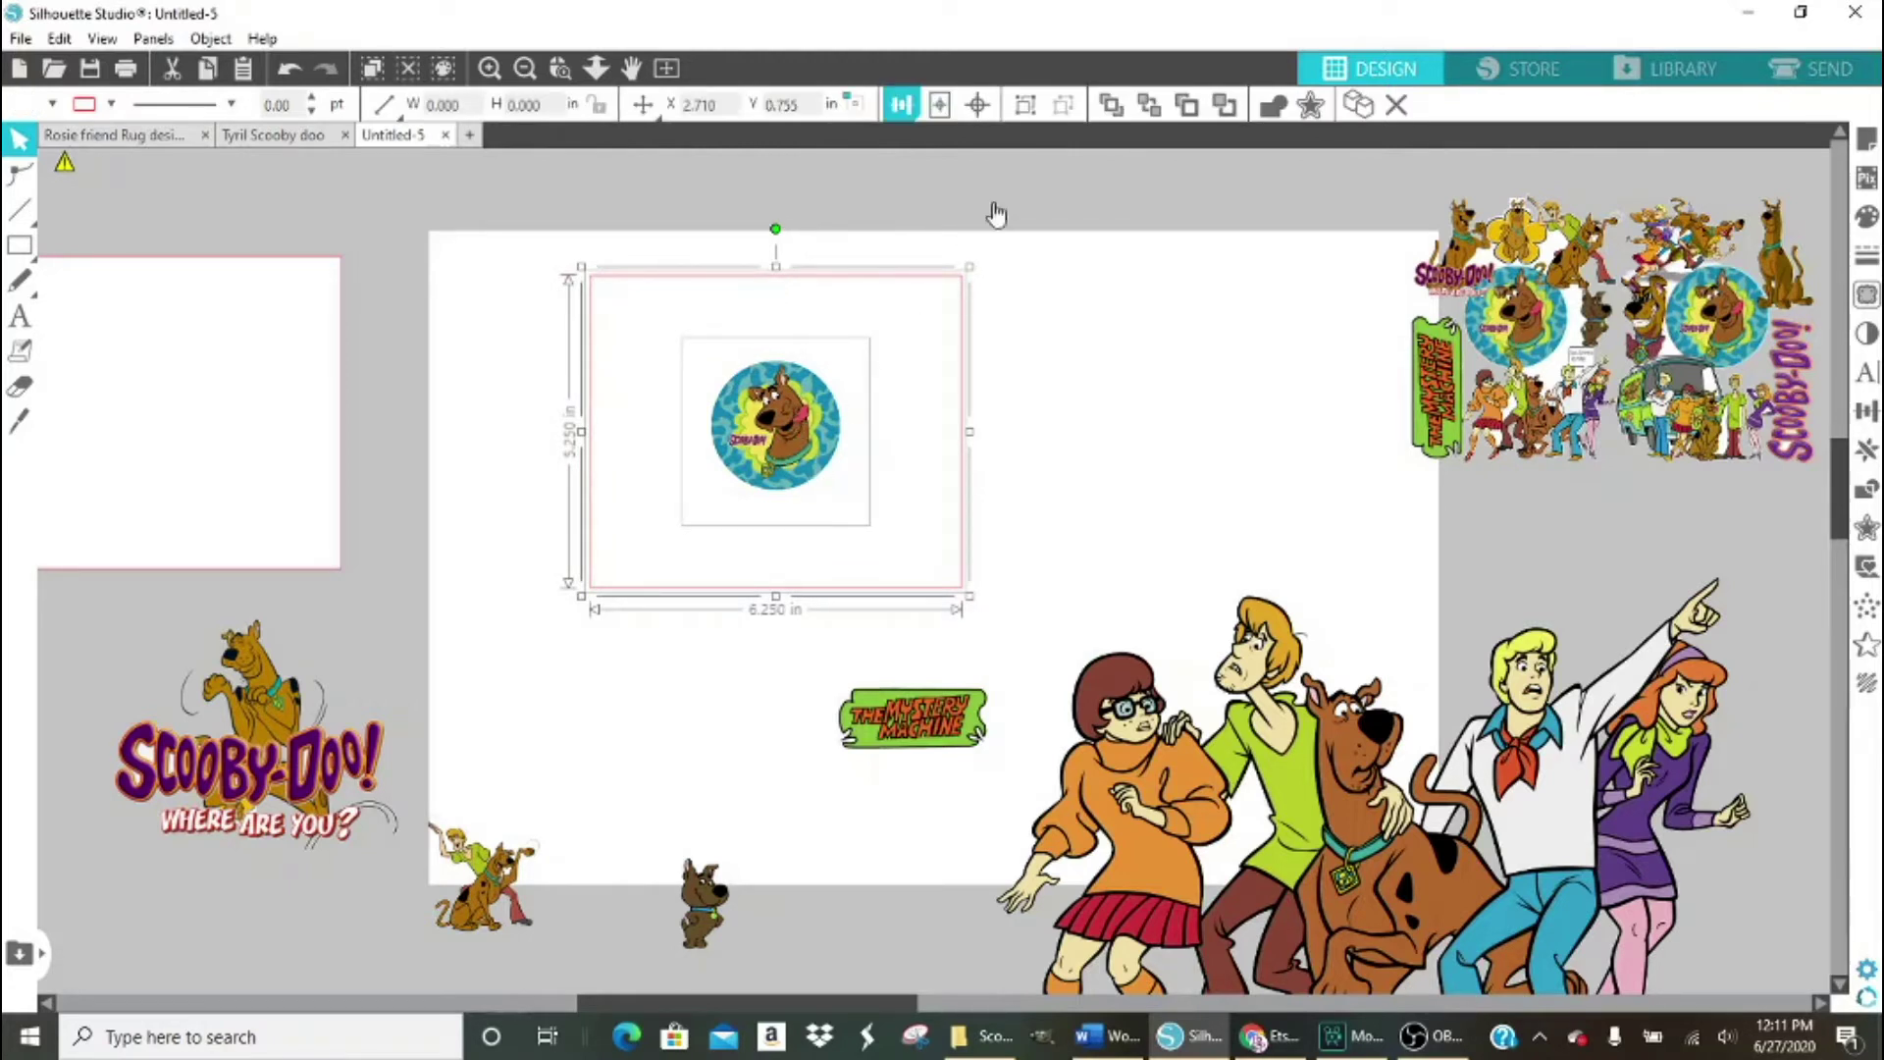
pyautogui.click(1055, 108)
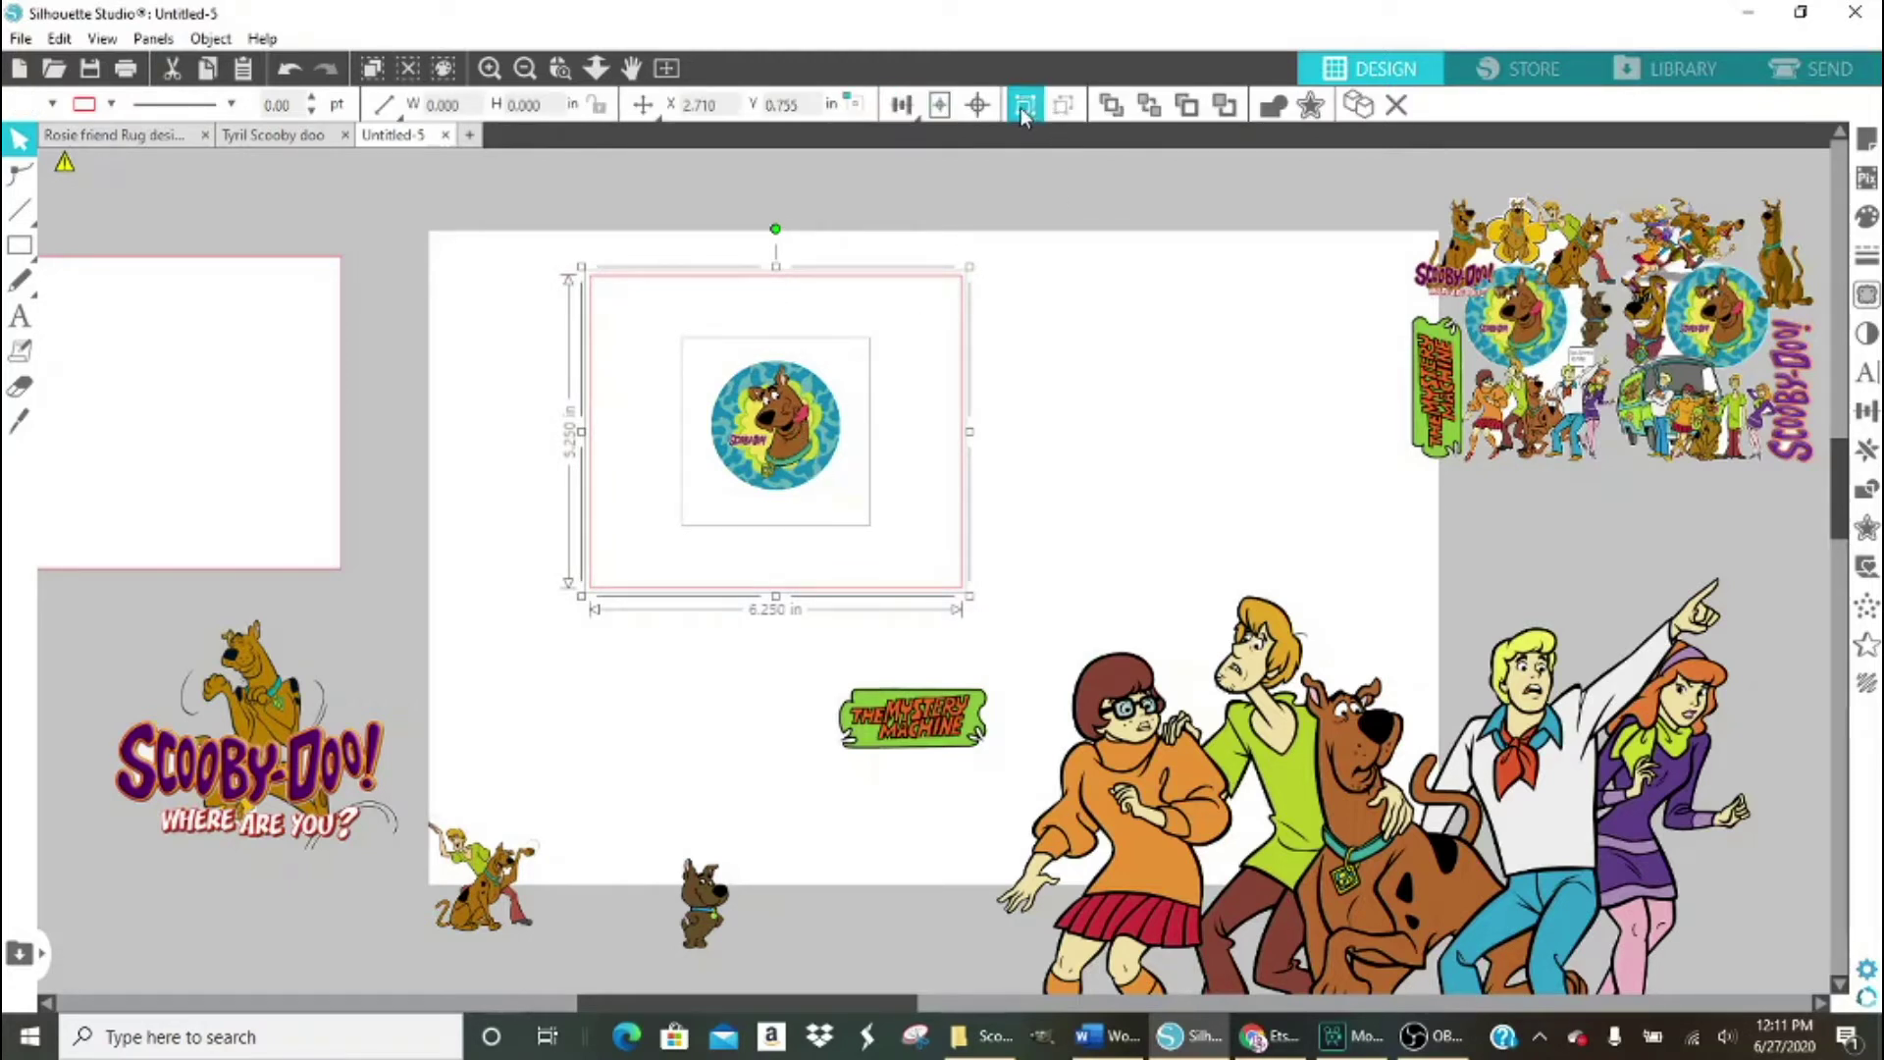
pyautogui.click(1048, 432)
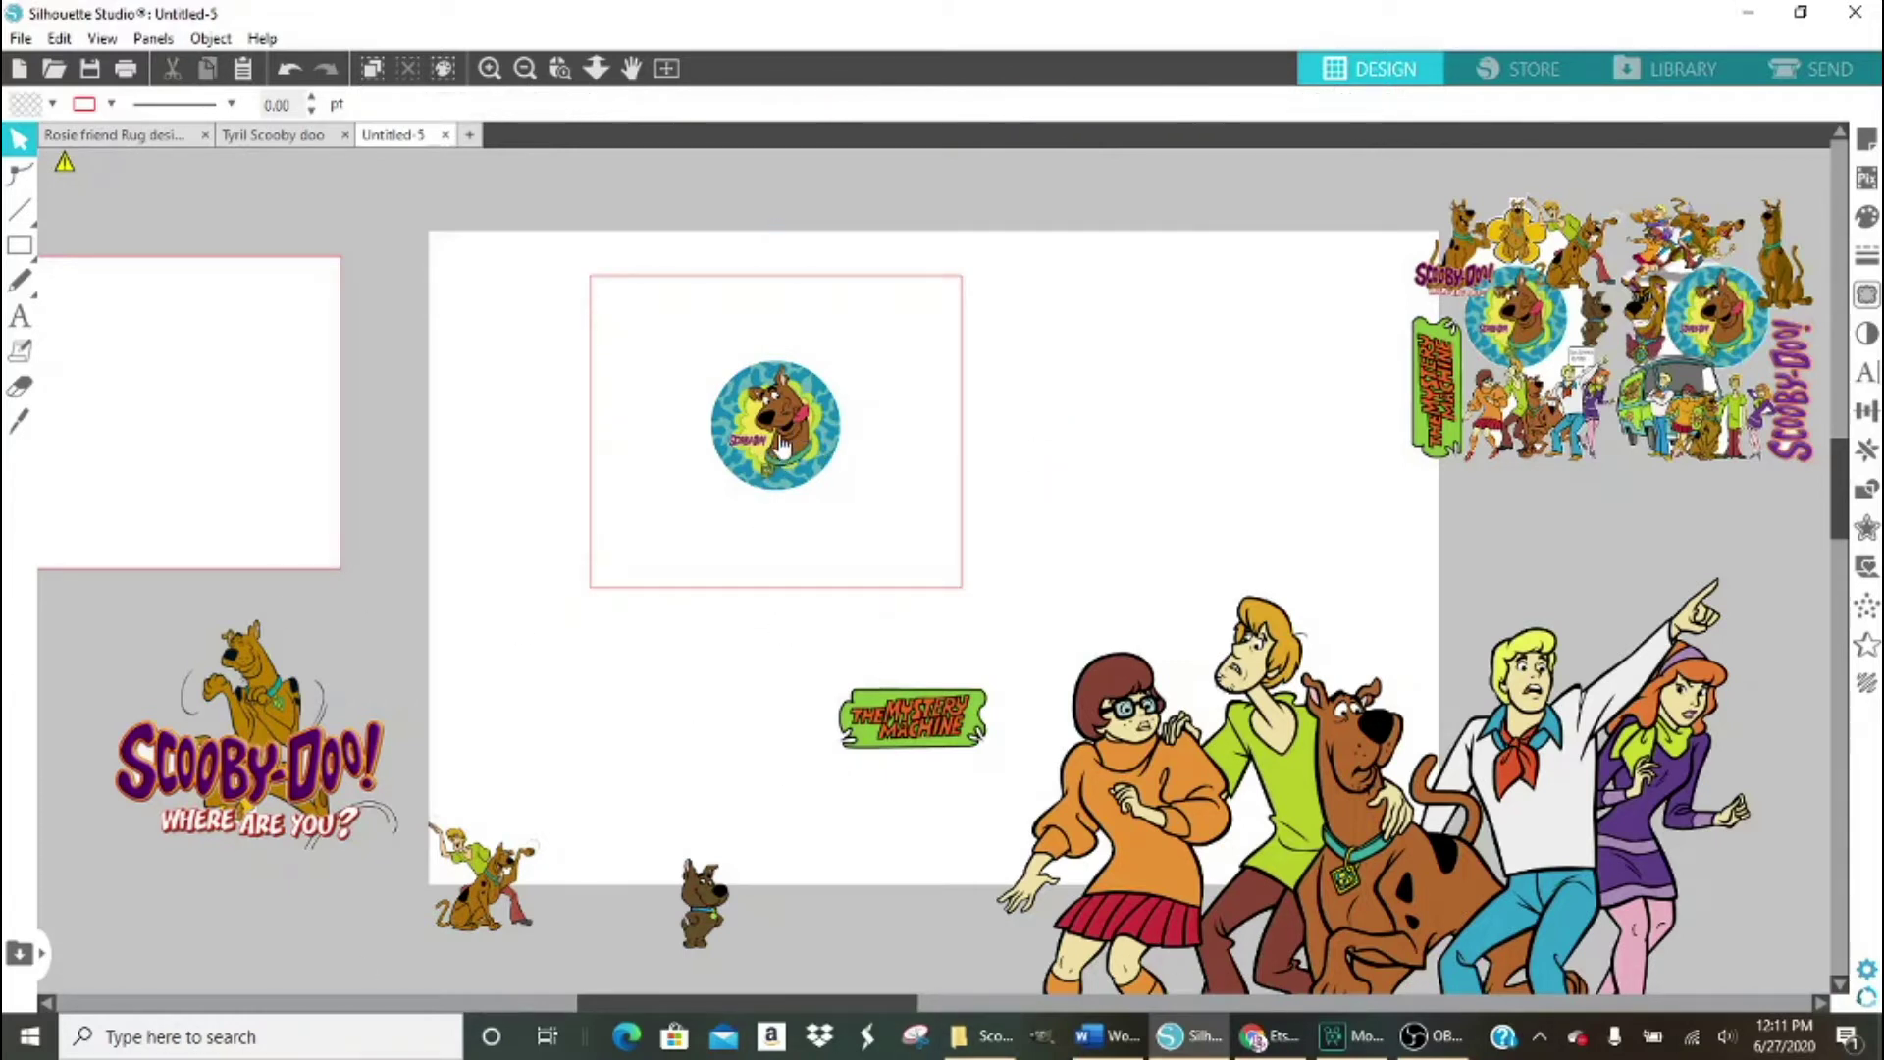
# Shrink the gang picture to about 3.1 by 2.2 in and fit it into the rectangle's lower-right corner.
pyautogui.moveTo(1477, 909); pyautogui.dragTo(1427, 830)
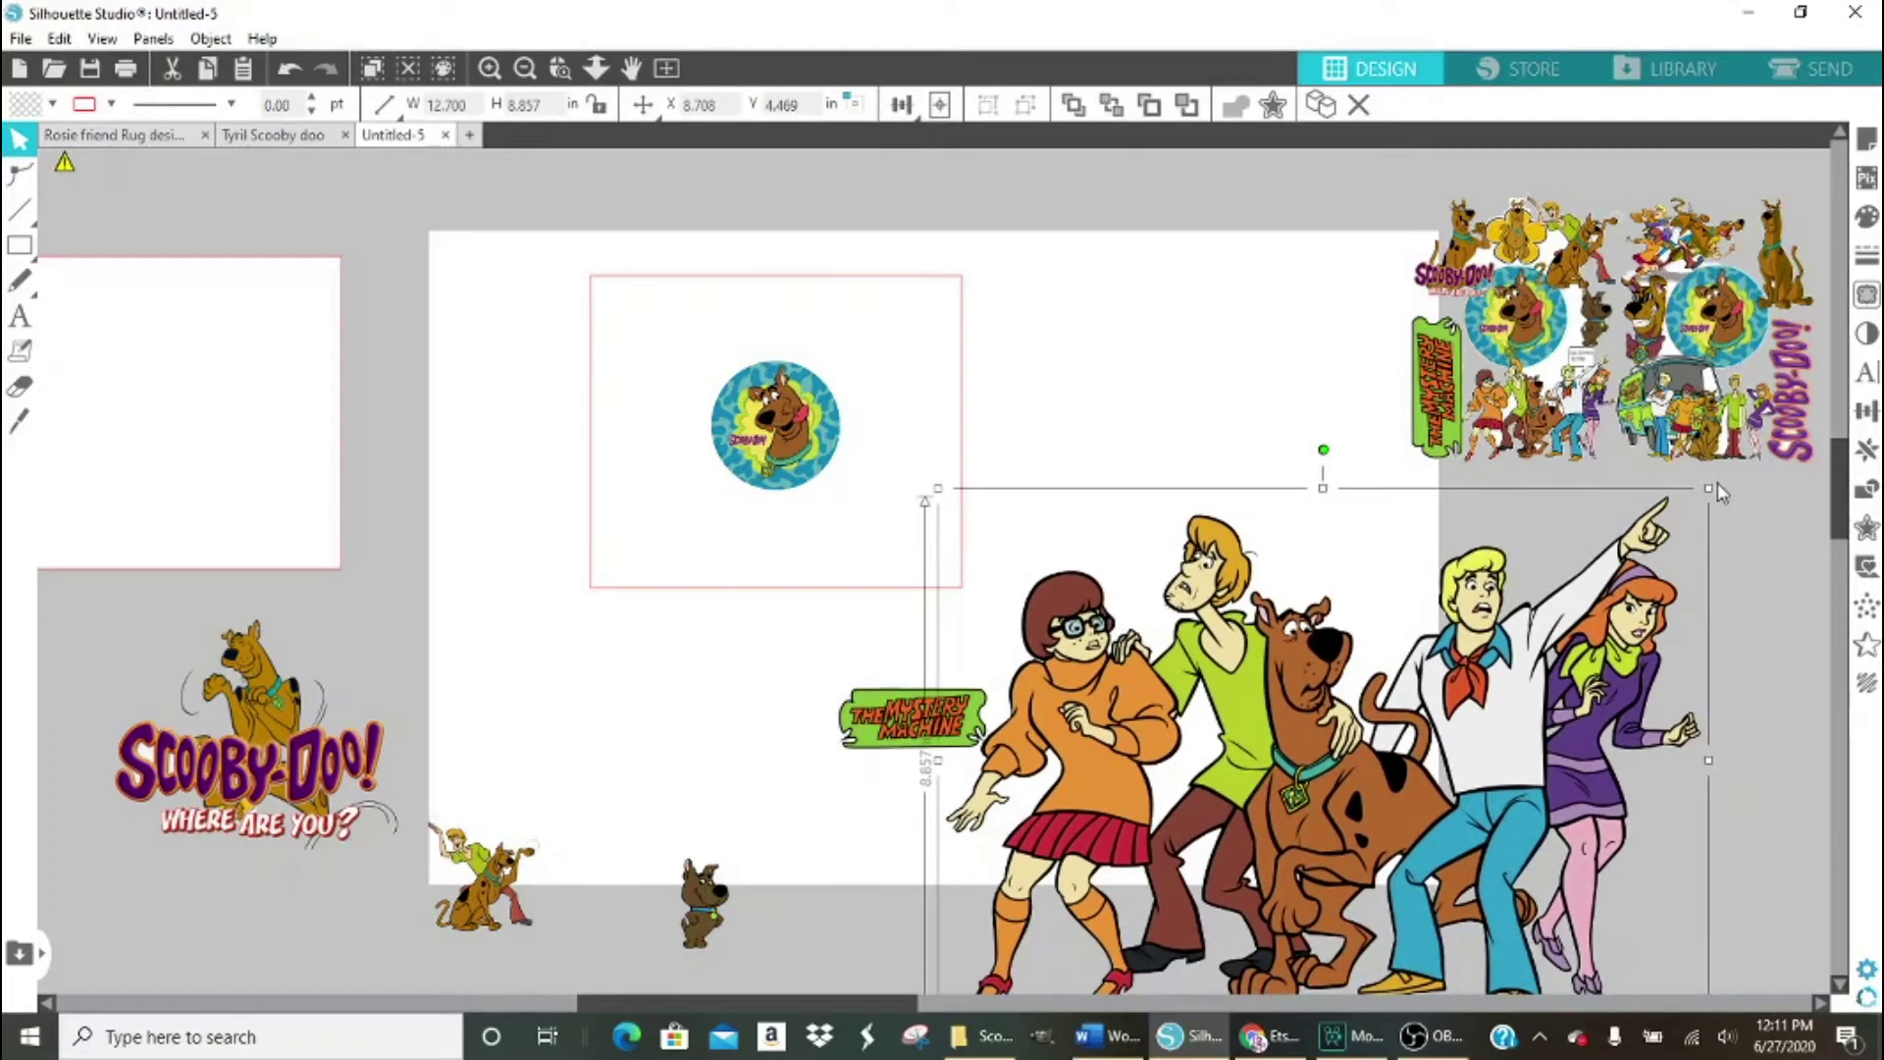
pyautogui.moveTo(1712, 485); pyautogui.dragTo(1305, 703)
pyautogui.click(854, 437)
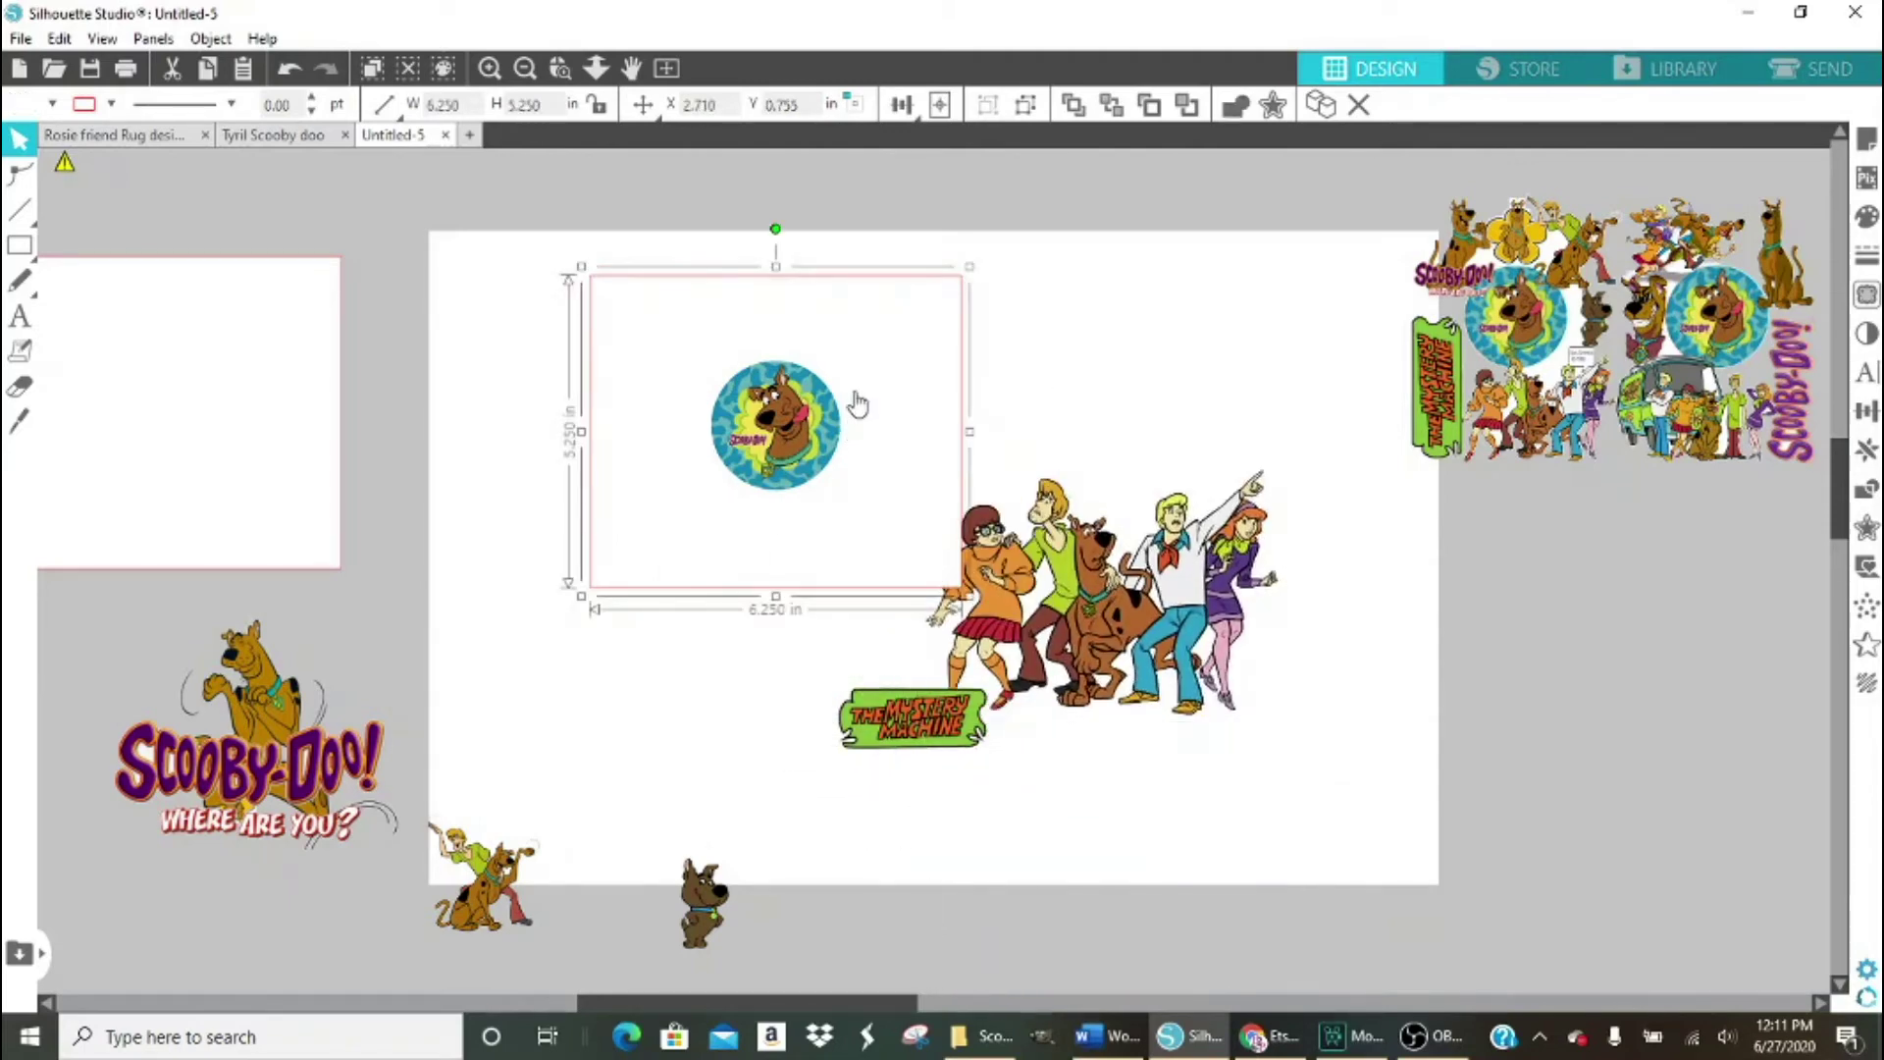
pyautogui.moveTo(1178, 604); pyautogui.dragTo(922, 521)
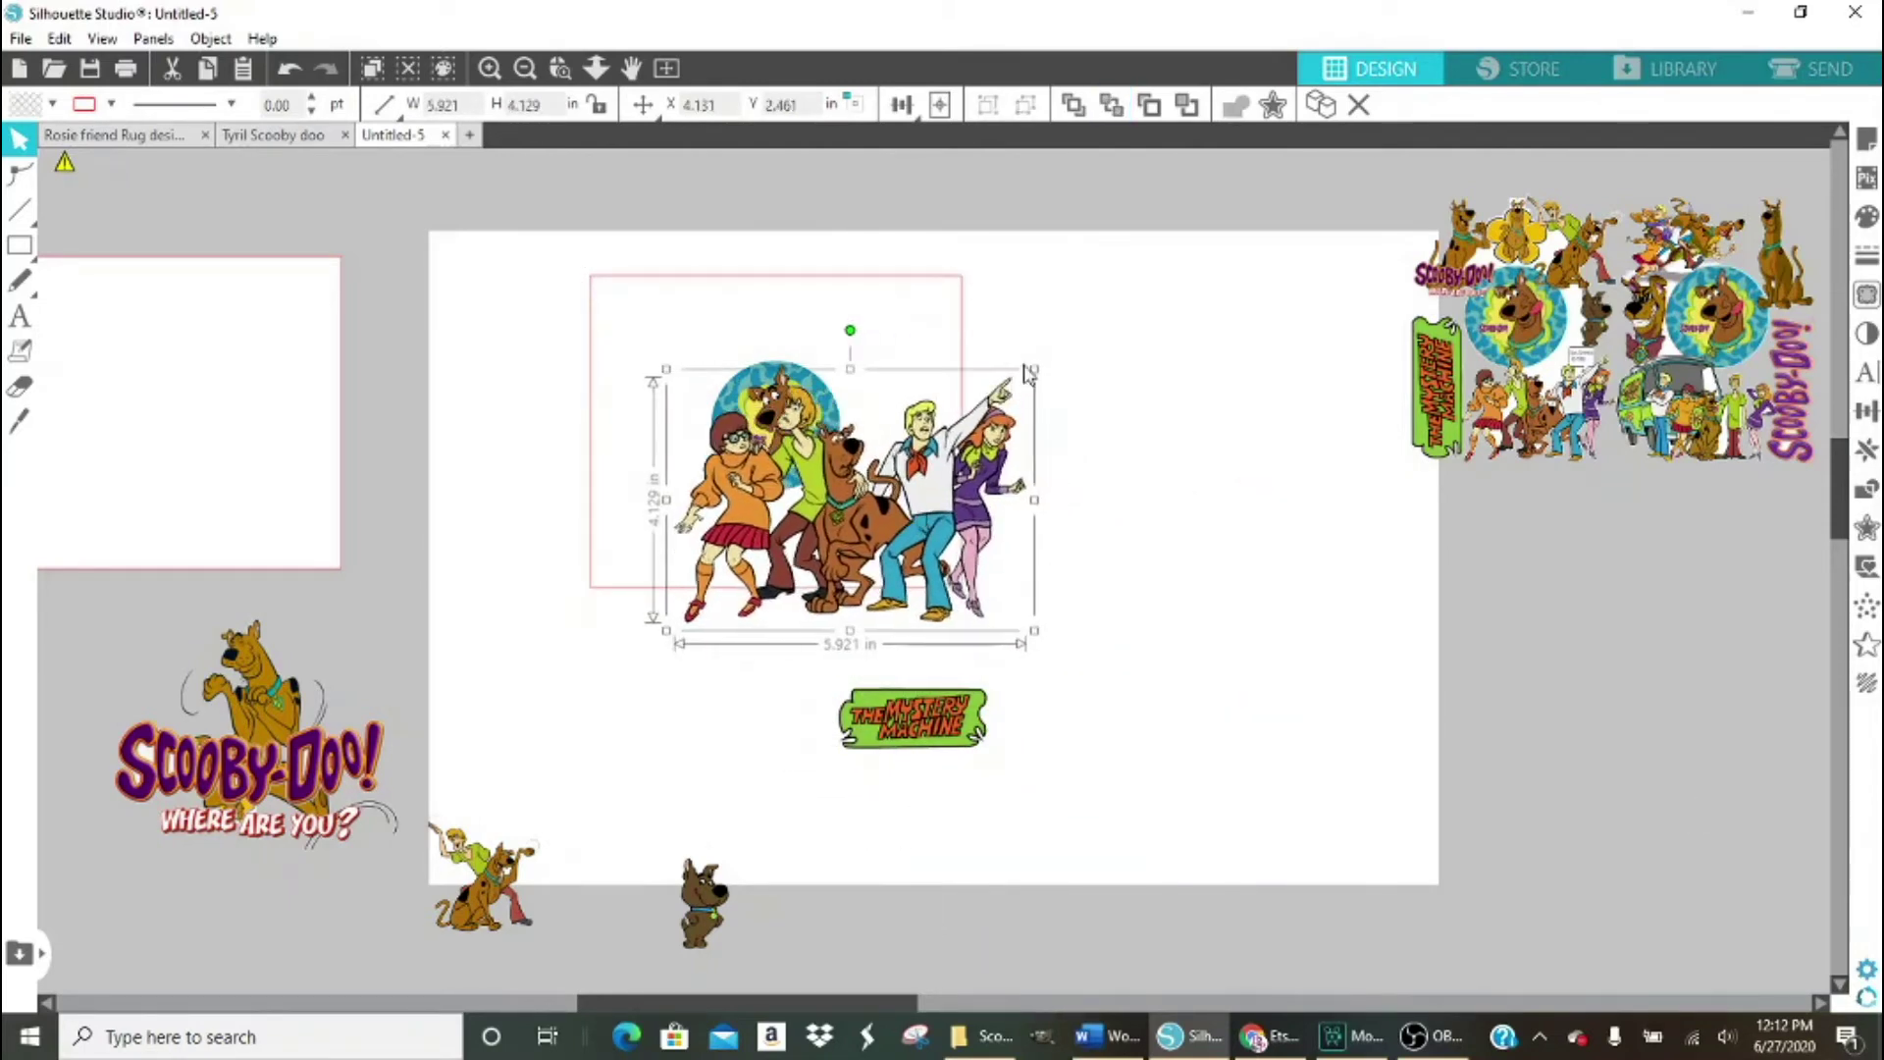
pyautogui.moveTo(1034, 369); pyautogui.dragTo(928, 446)
pyautogui.moveTo(822, 532); pyautogui.dragTo(860, 492)
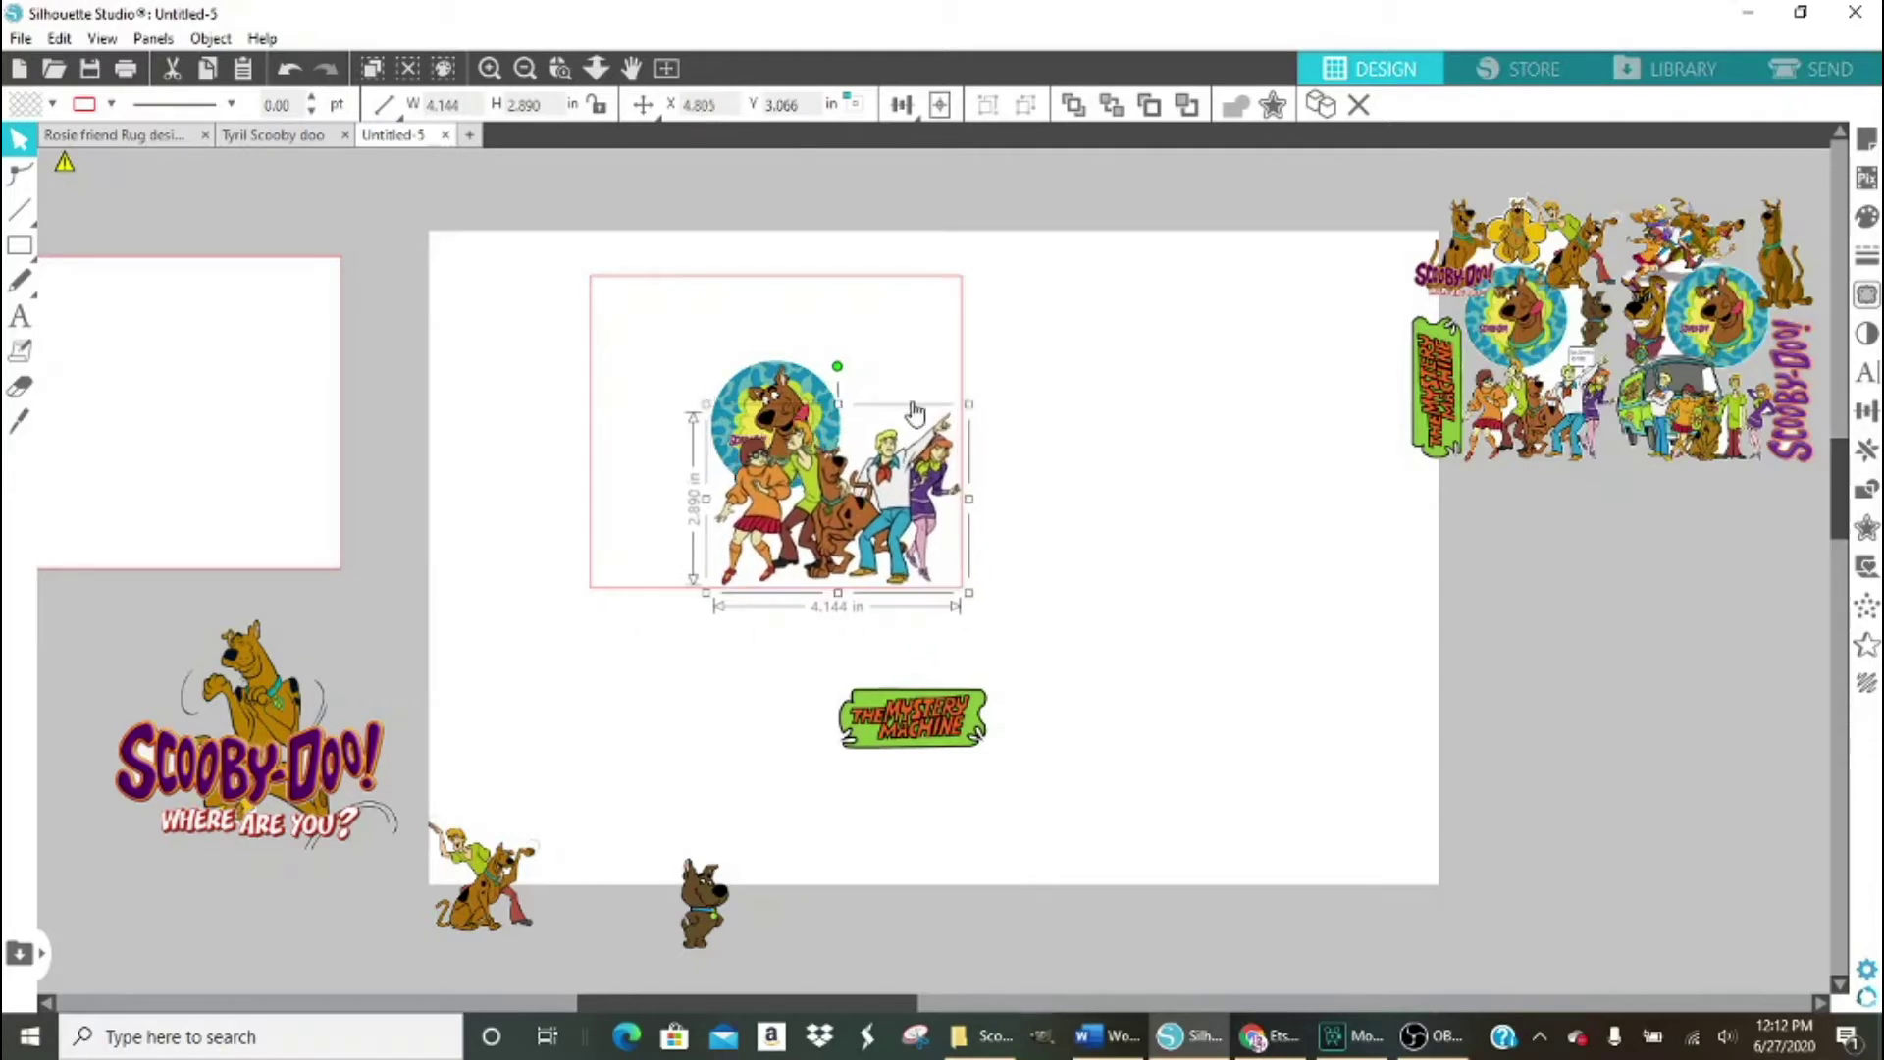
pyautogui.moveTo(967, 403); pyautogui.dragTo(974, 442)
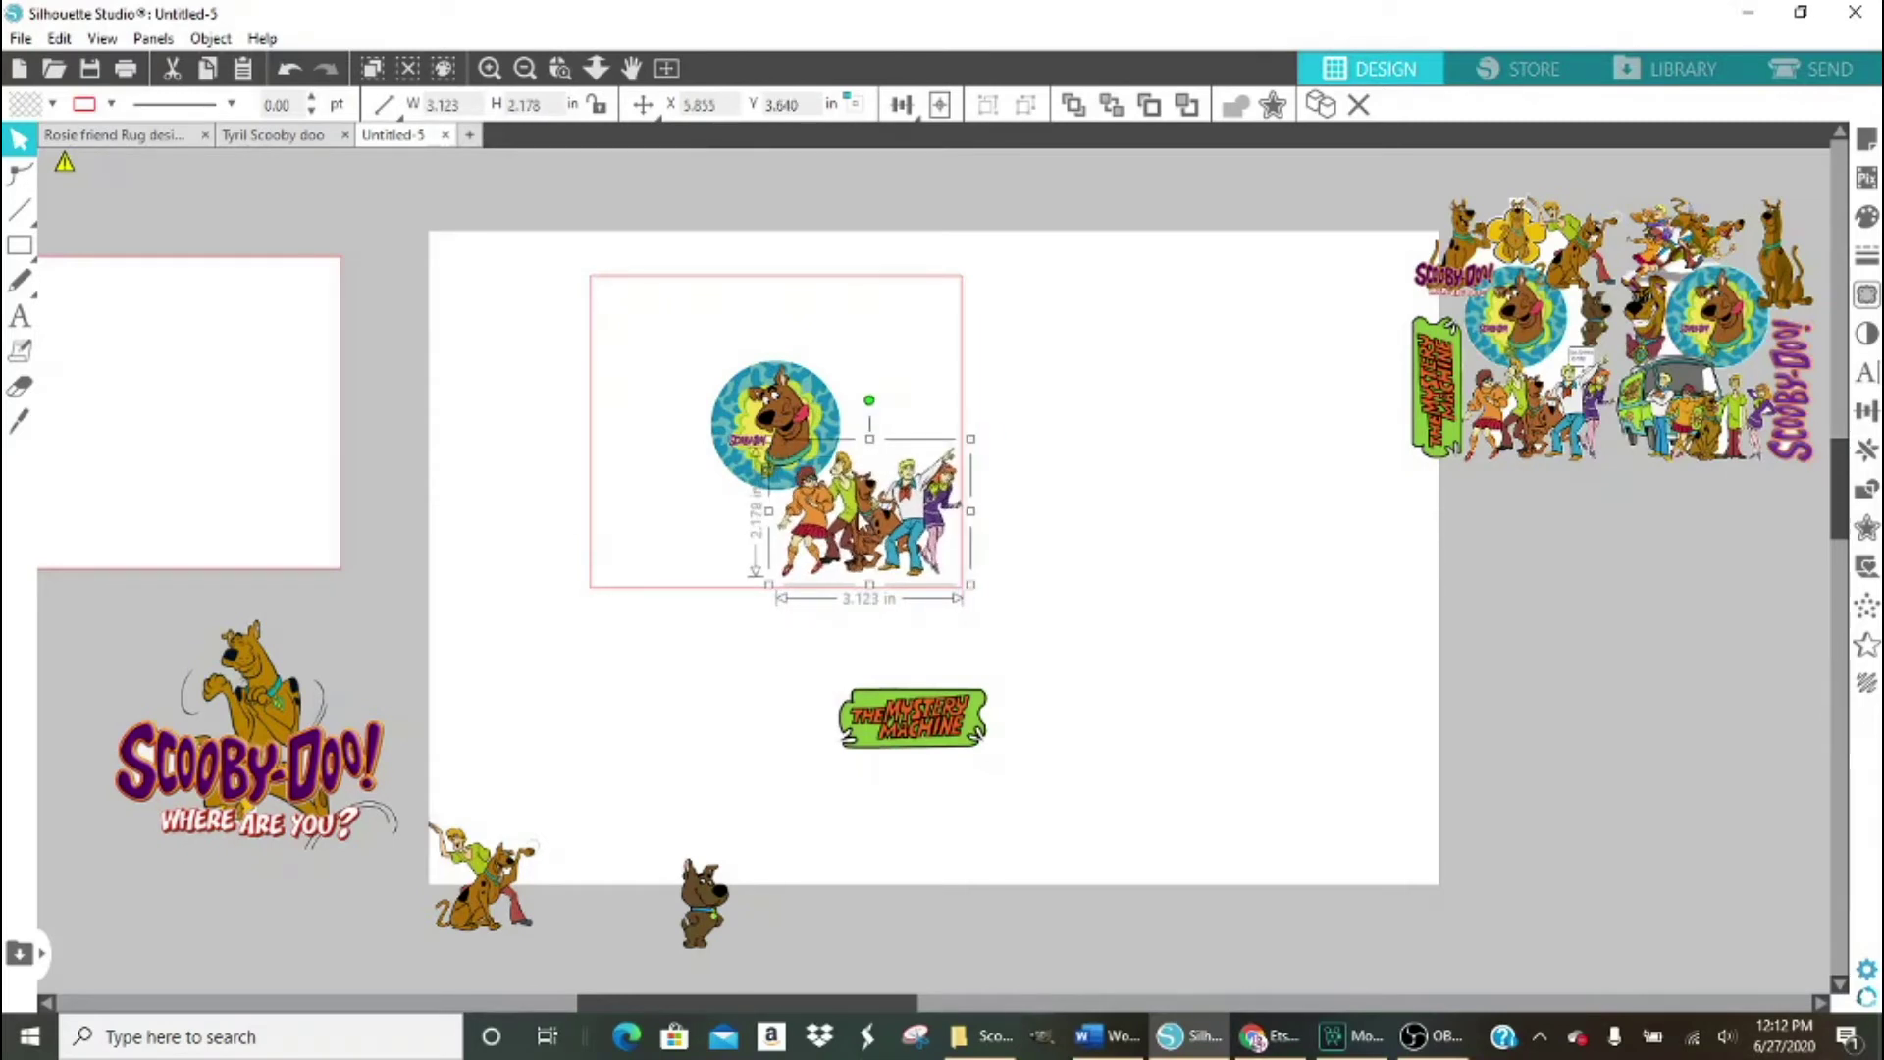
# Move the "Scooby-Doo! Where Are You?" logo into the rectangle's upper-left corner and shrink it to fit beside the circular picture.
pyautogui.click(305, 761)
pyautogui.moveTo(306, 760); pyautogui.dragTo(687, 394)
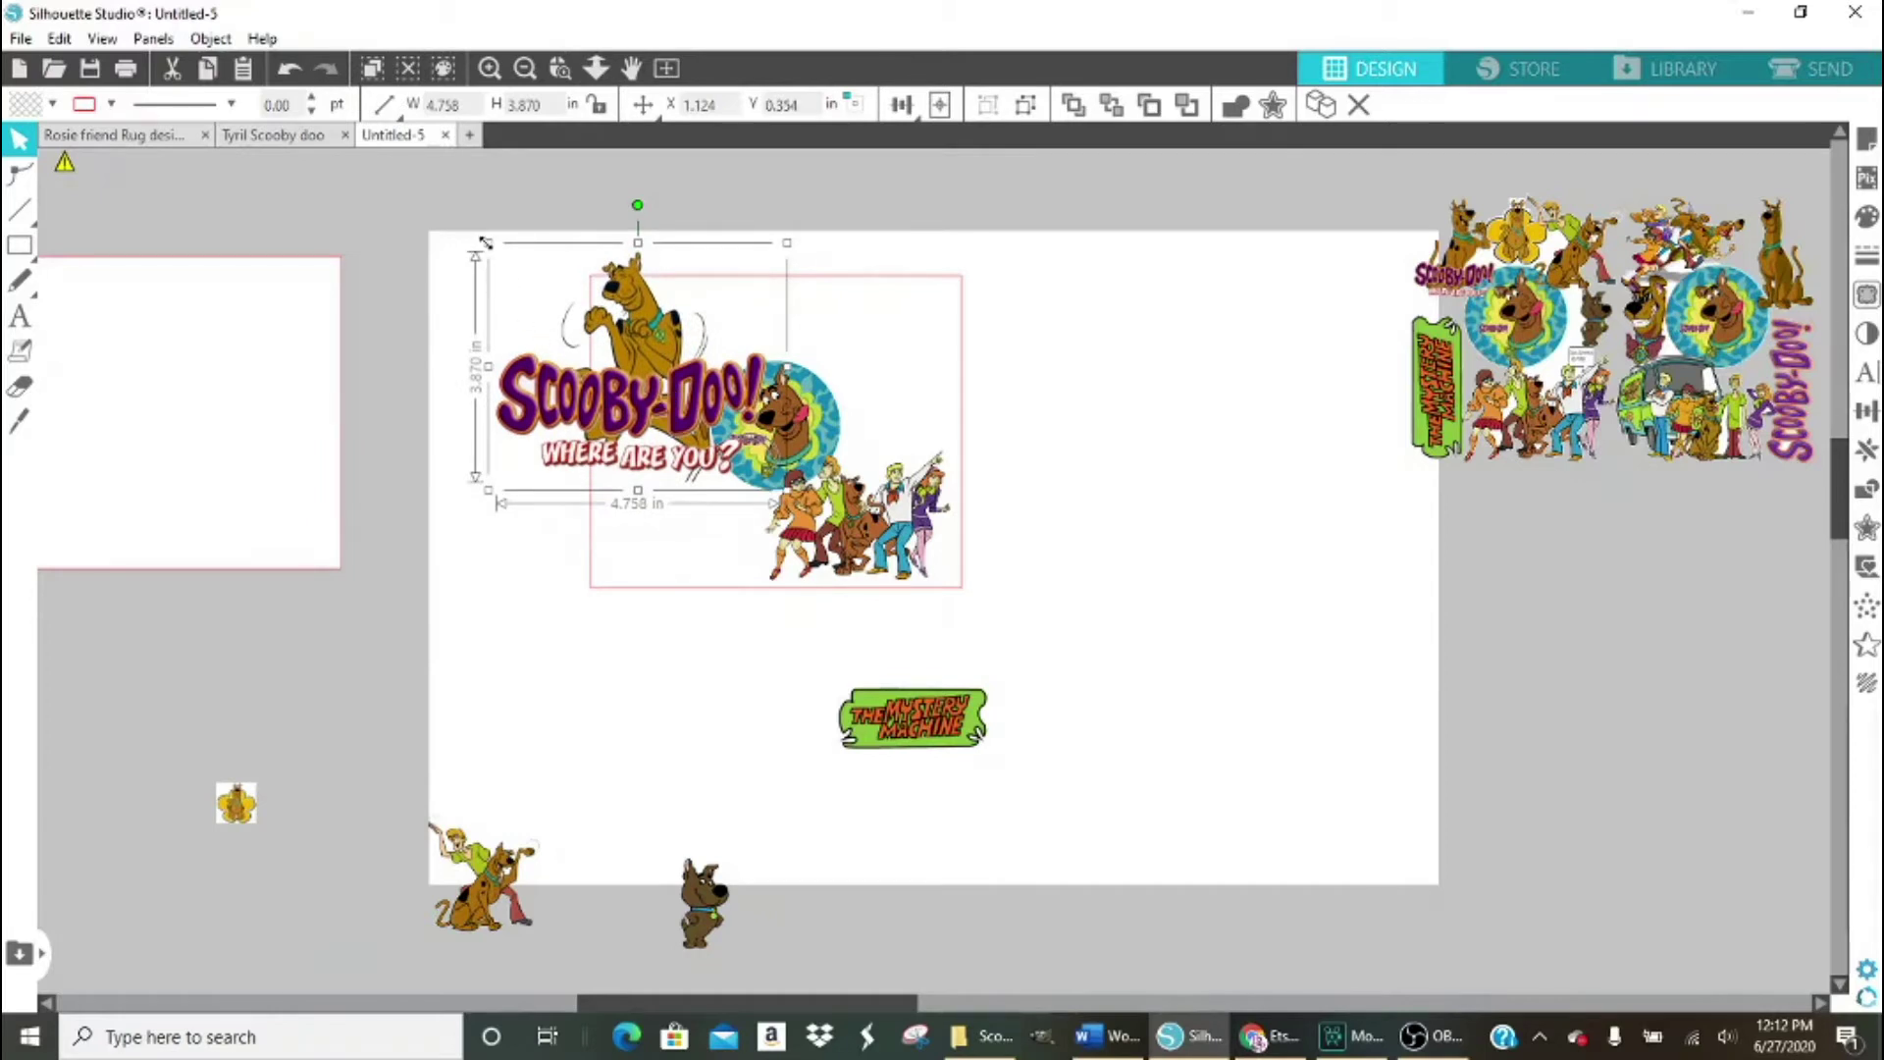
pyautogui.moveTo(518, 252); pyautogui.dragTo(586, 272)
# Trace and detach the yellow-flower Scooby picture on the page's empty area with the threshold at 84%.
pyautogui.moveTo(236, 802); pyautogui.dragTo(1615, 793)
pyautogui.click(1867, 293)
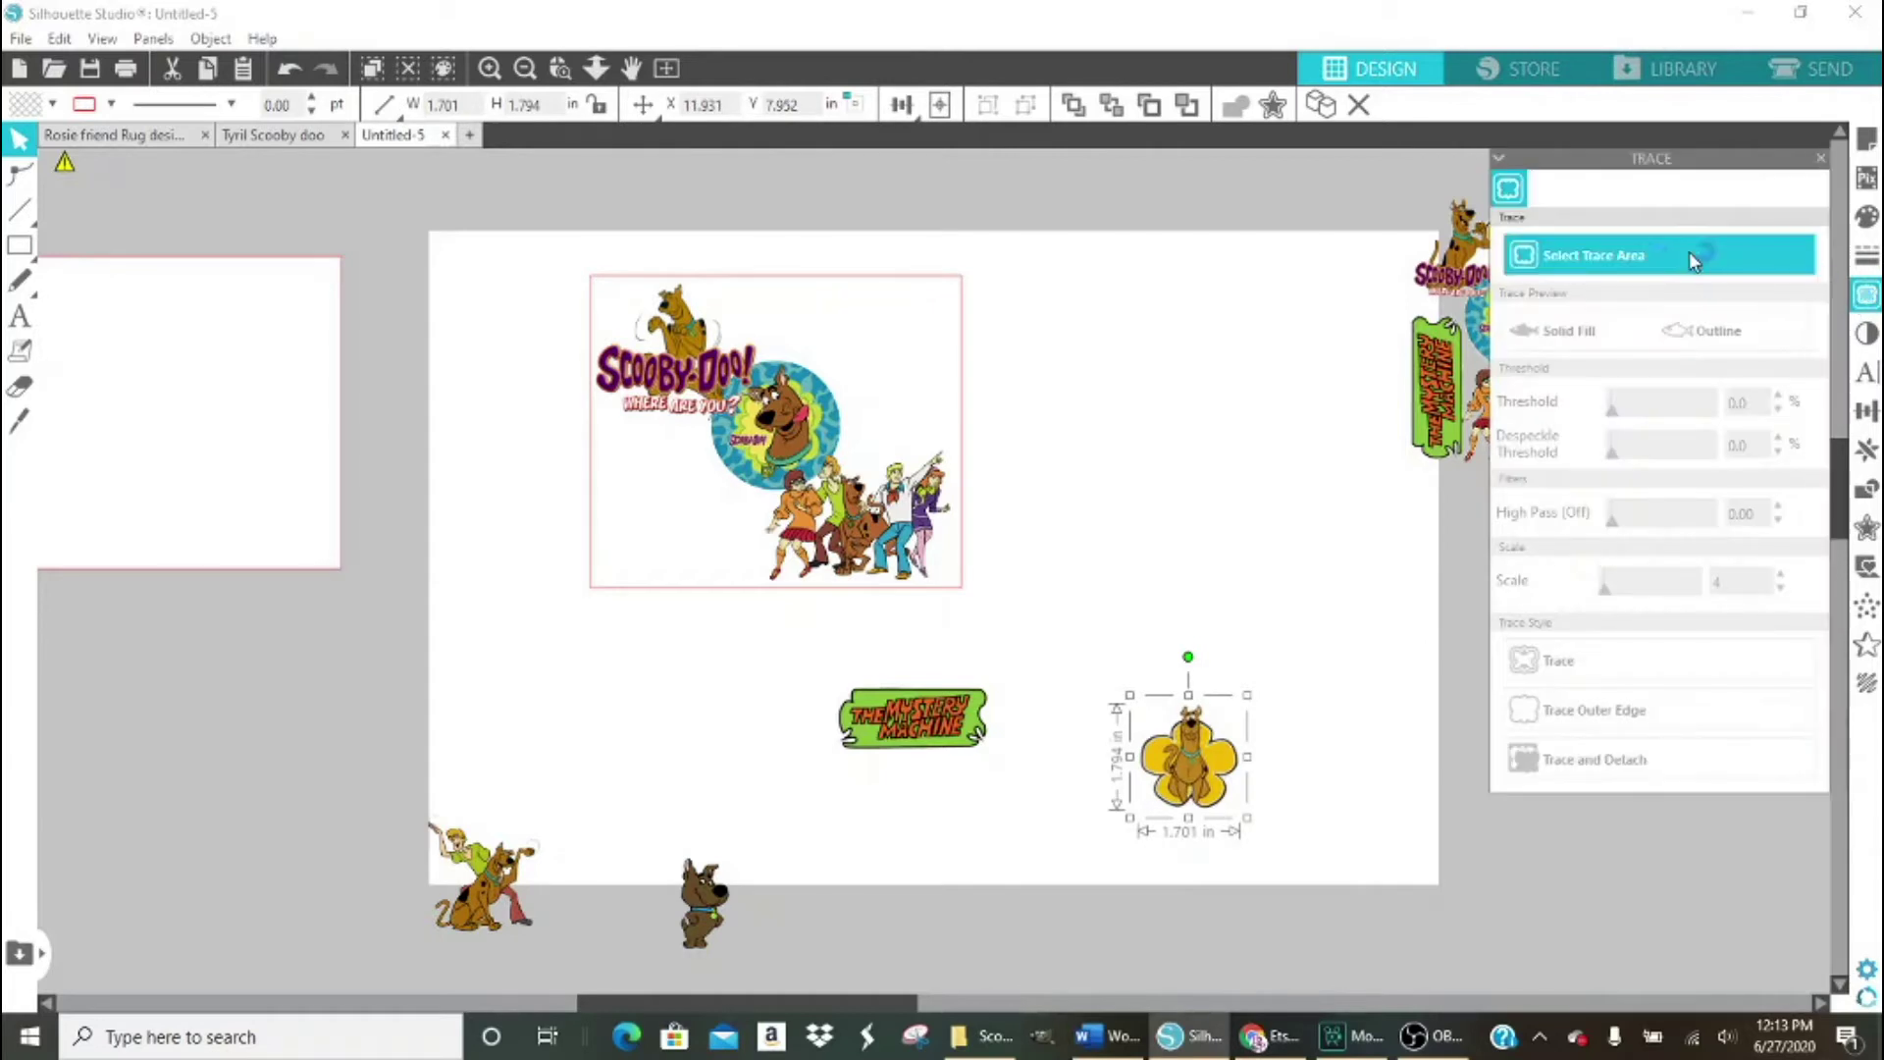
pyautogui.click(1653, 256)
pyautogui.moveTo(1121, 677)
pyautogui.mouseDown()
pyautogui.moveTo(1287, 818)
pyautogui.moveTo(1279, 841)
pyautogui.mouseUp()
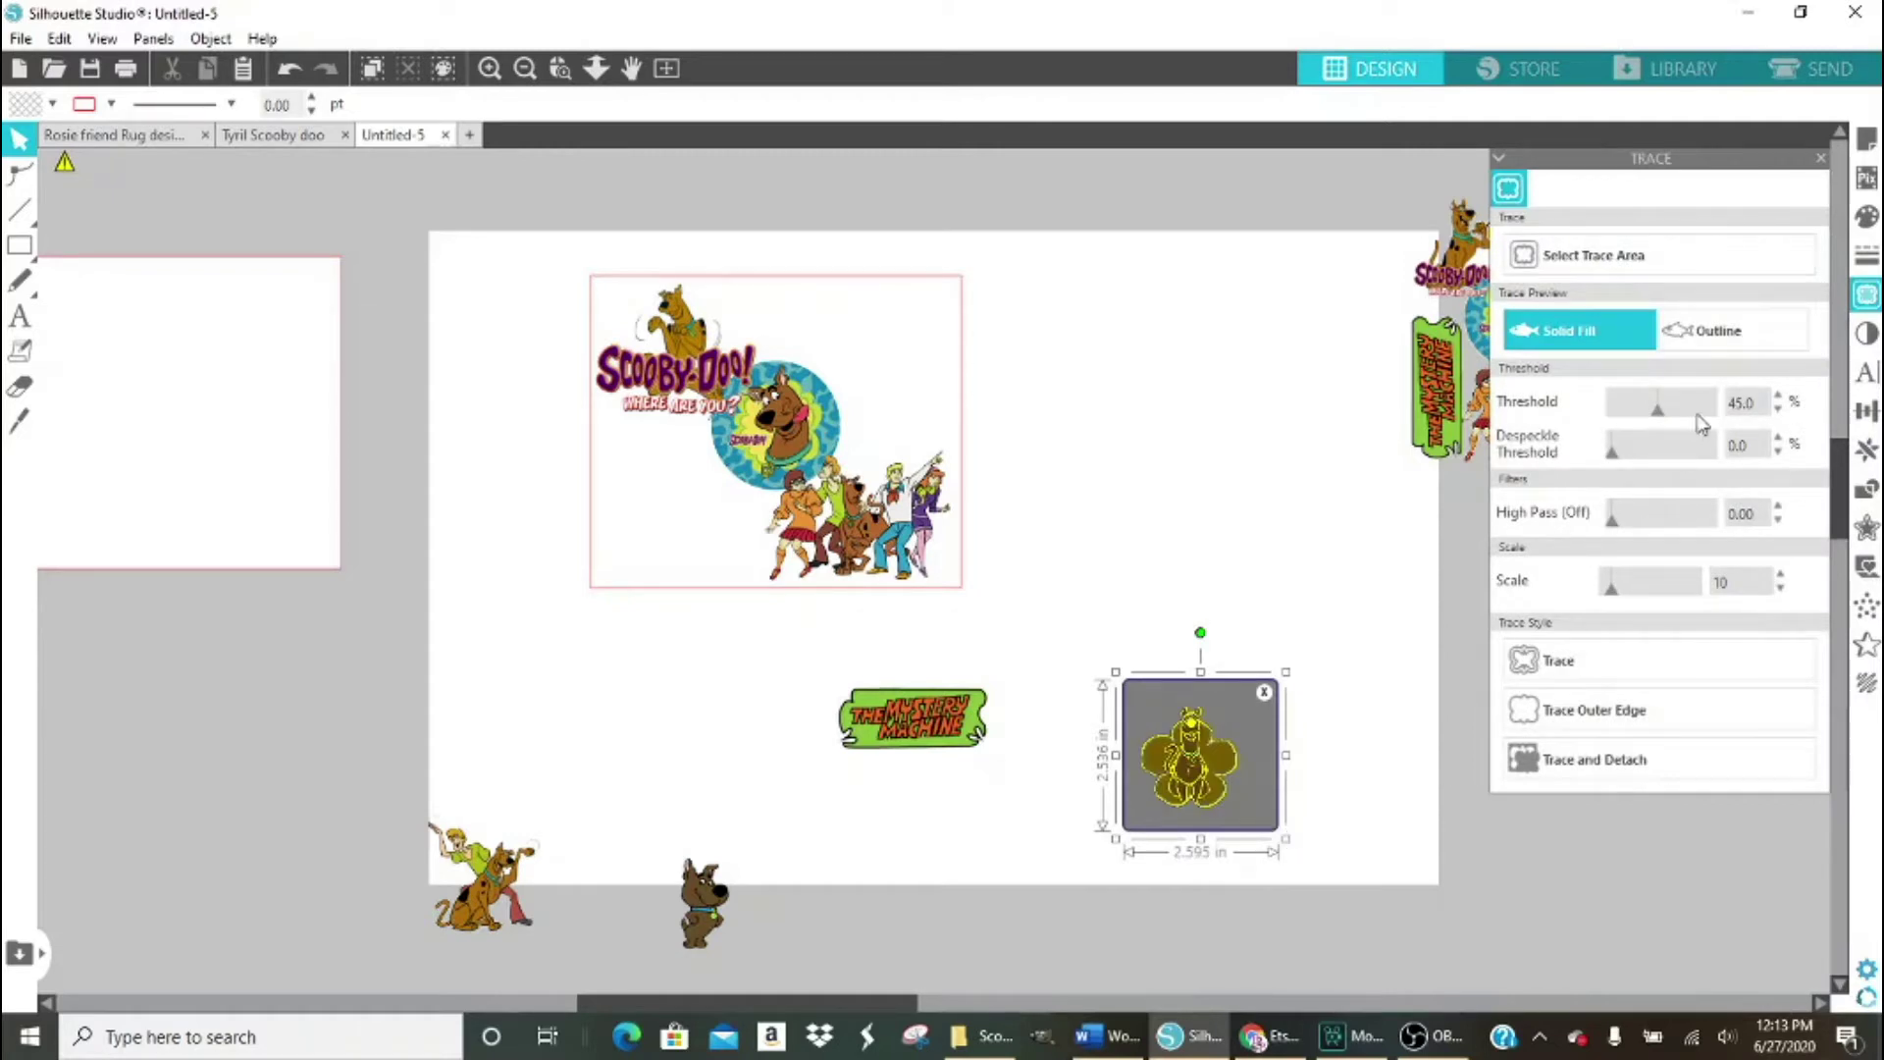
pyautogui.click(1683, 413)
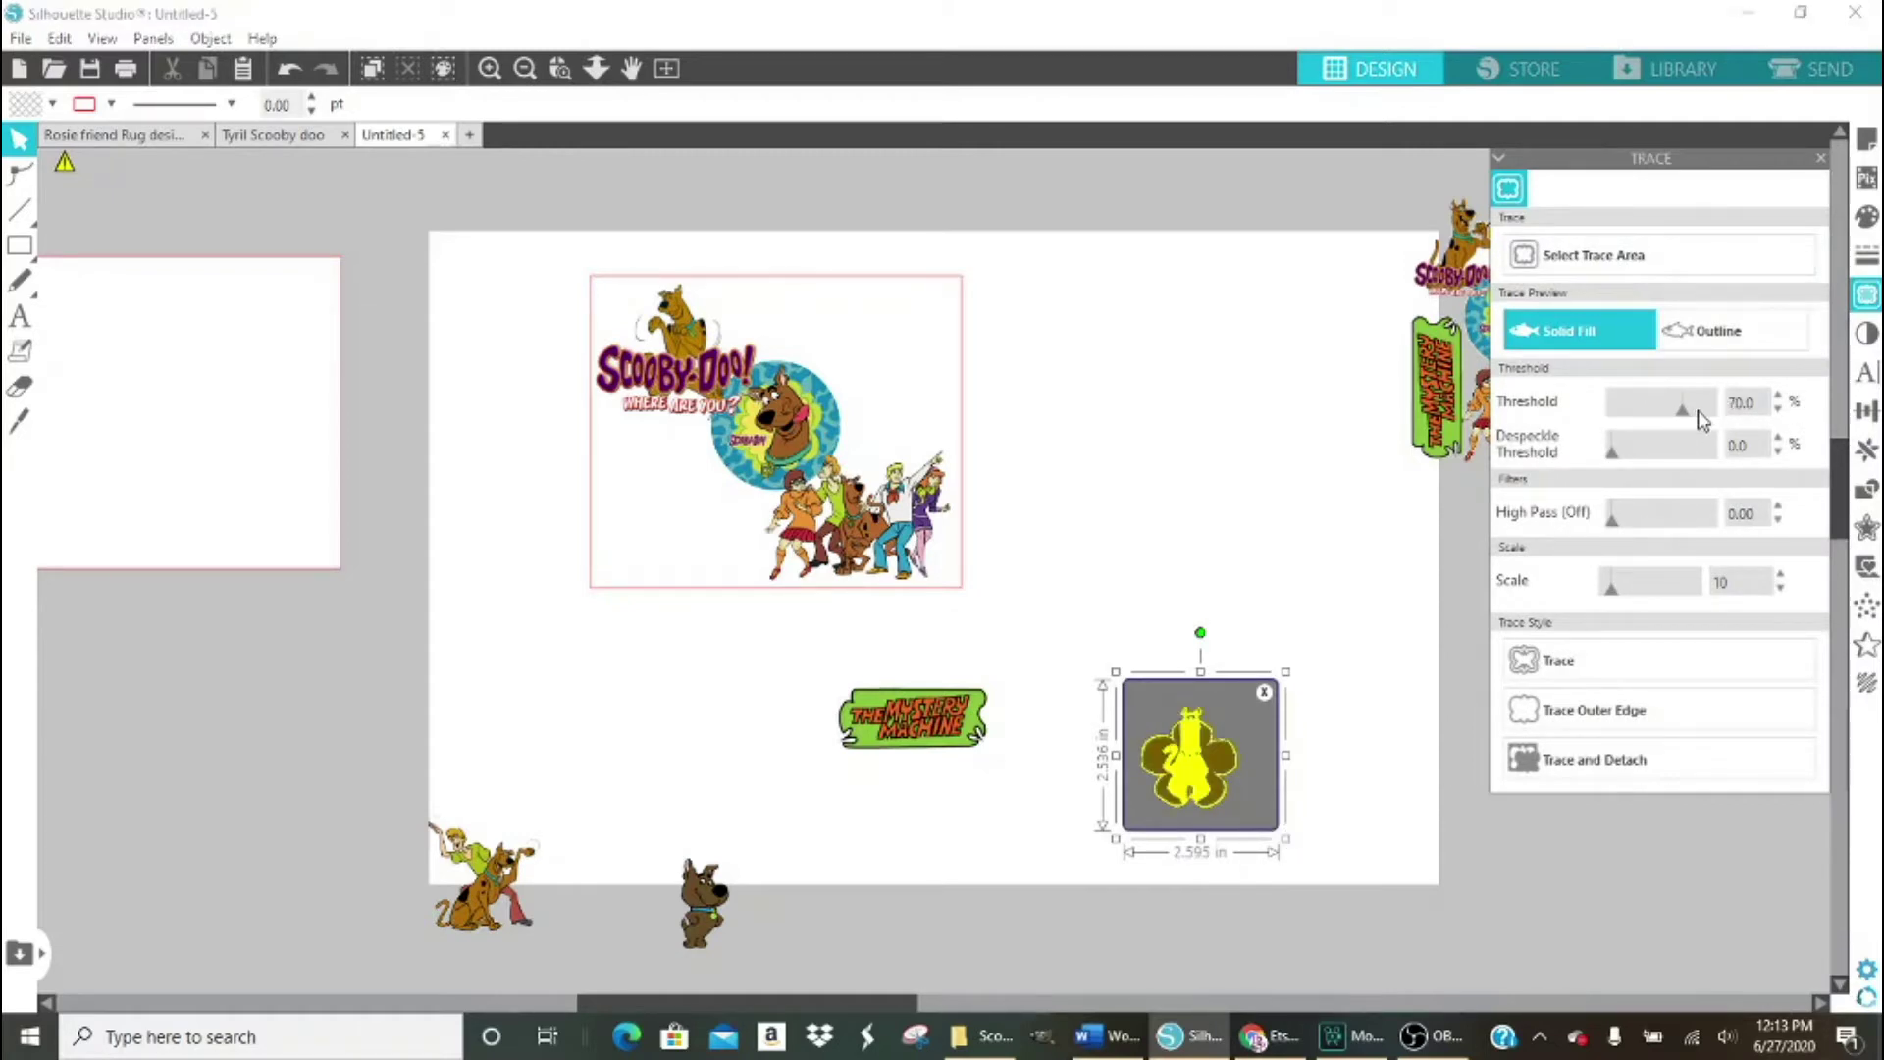
pyautogui.click(1698, 417)
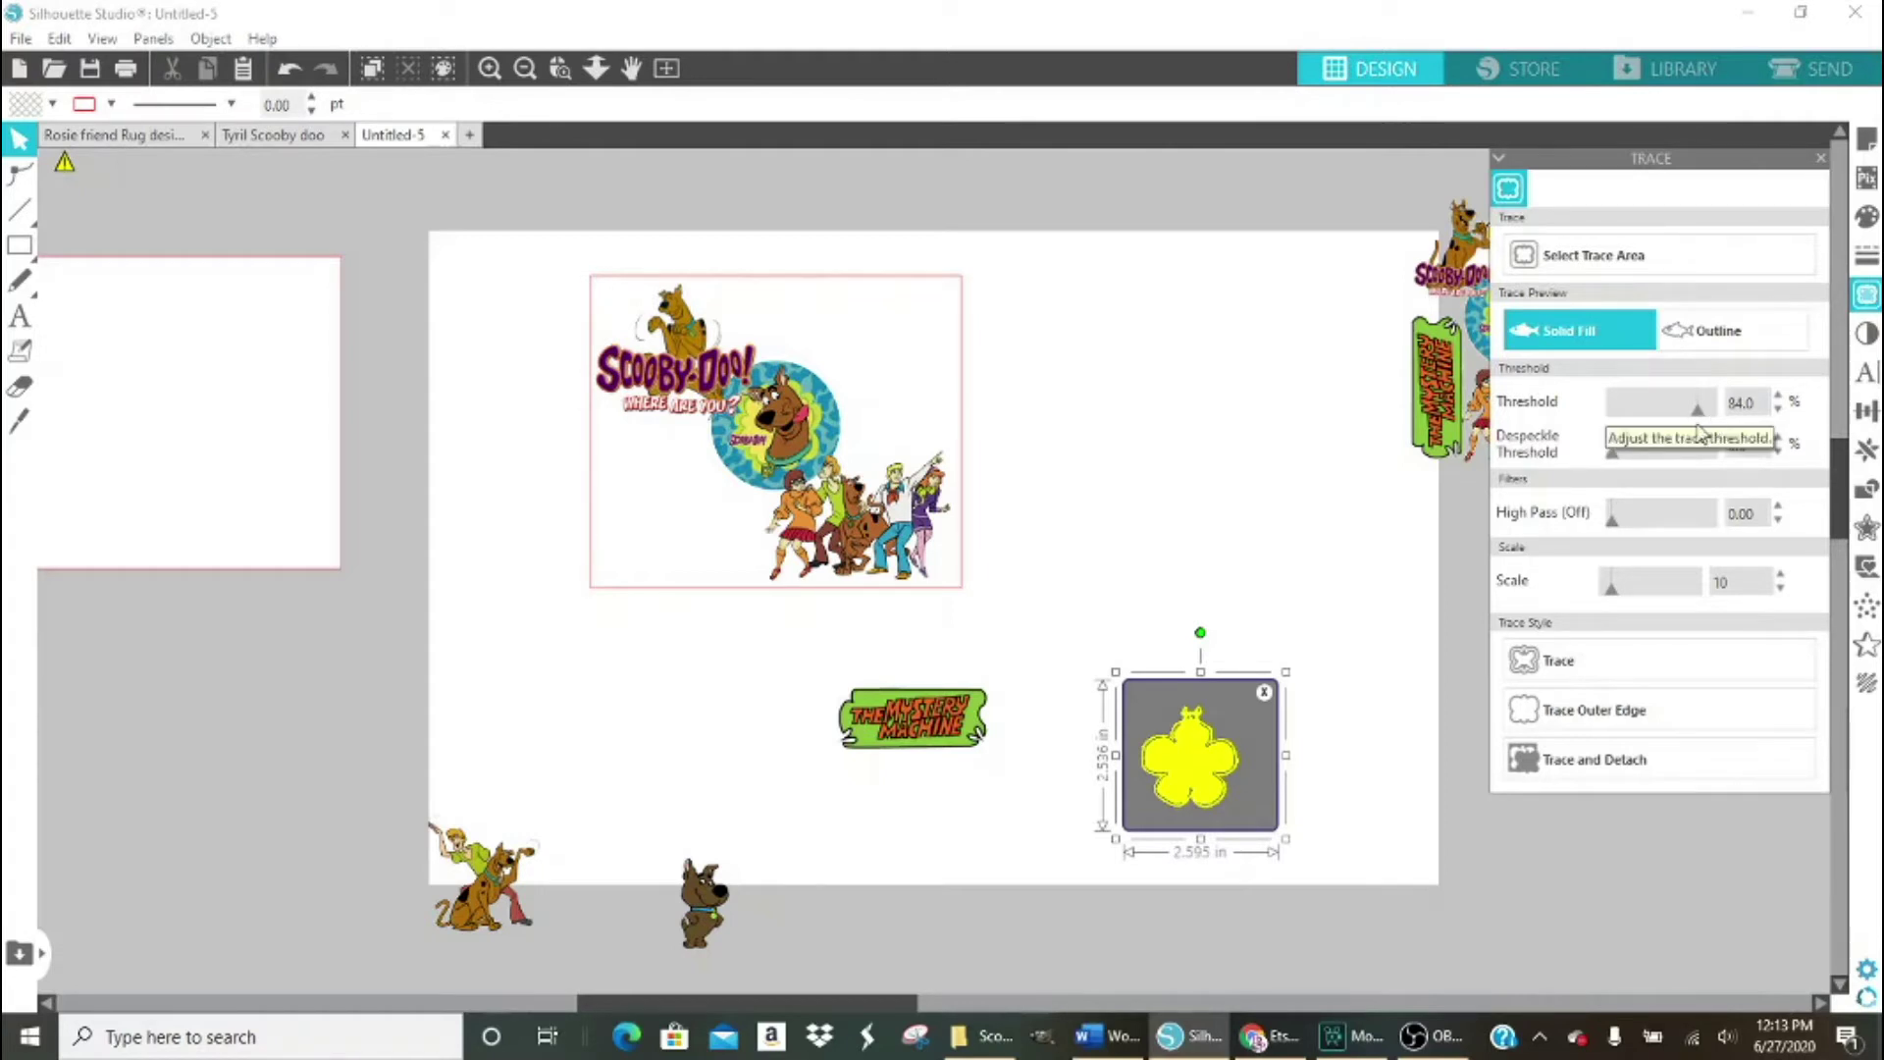
pyautogui.click(1601, 766)
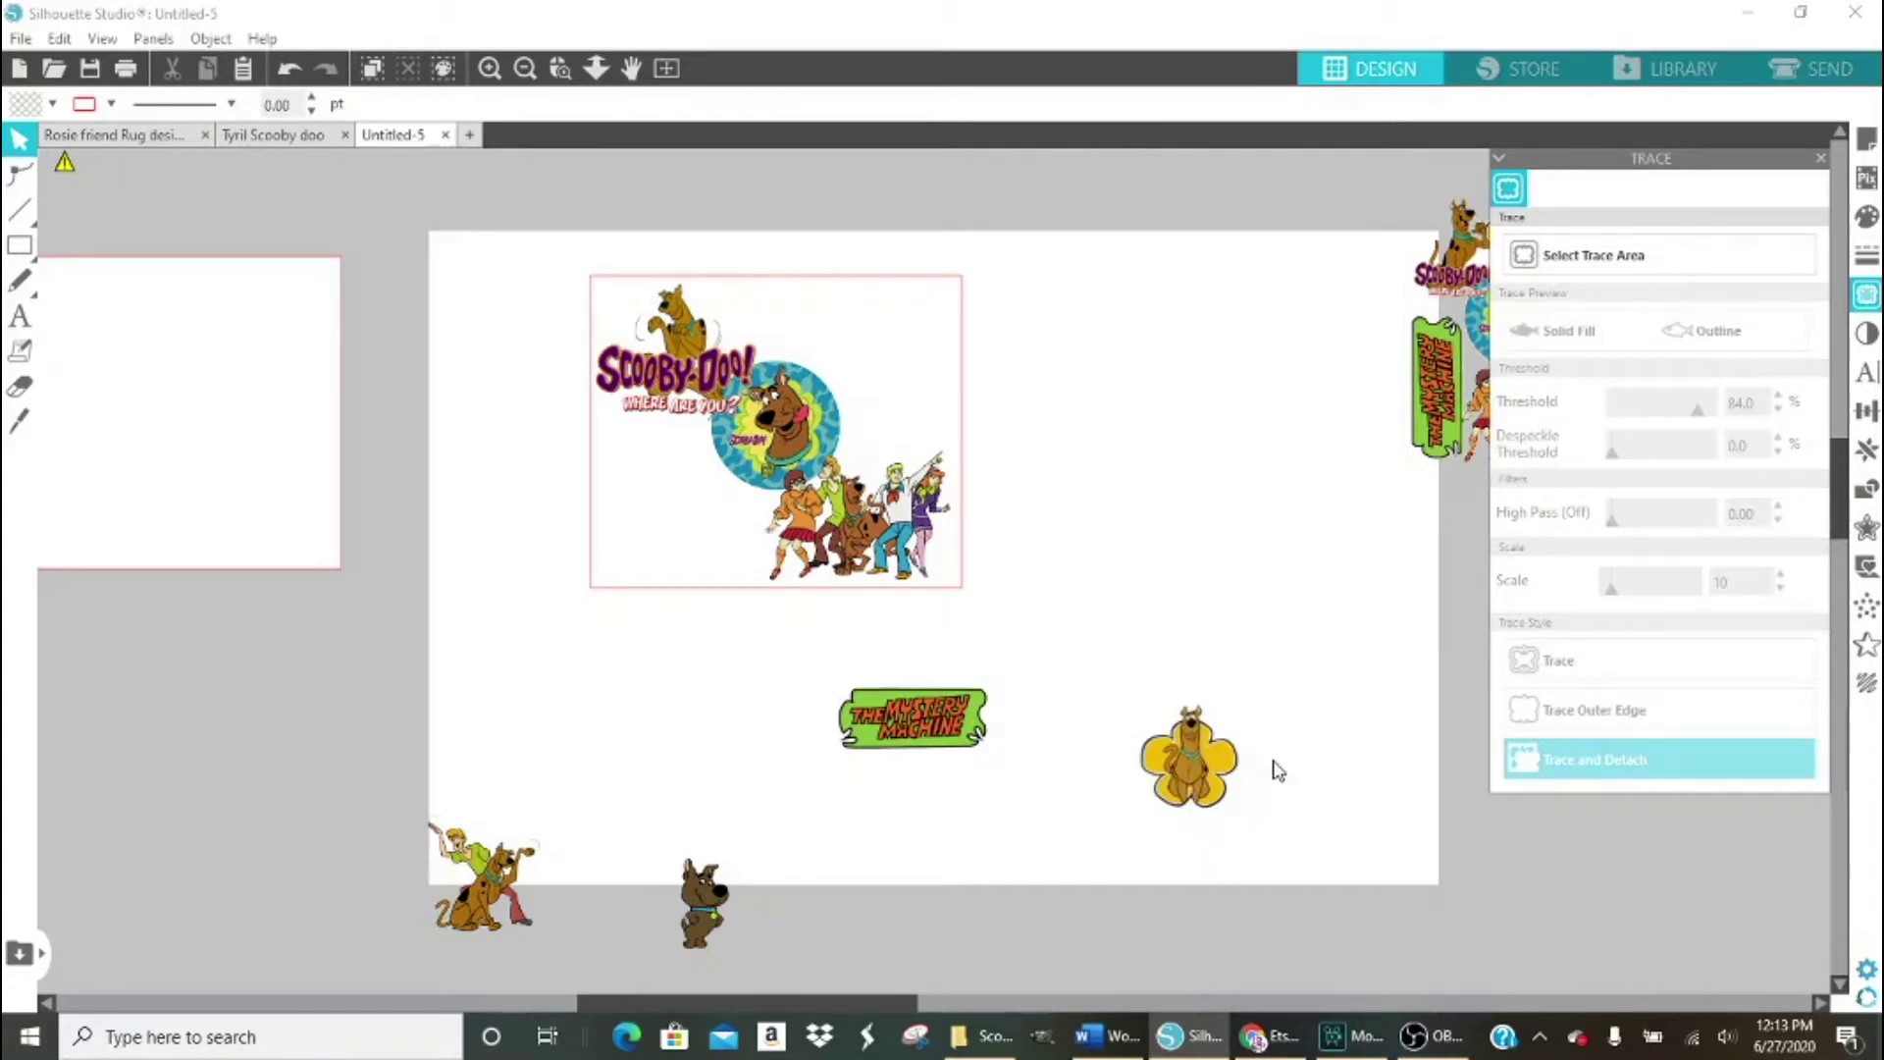
# Delete the leftover background of the flower picture and place the cutout above the circular picture in the rectangle.
pyautogui.moveTo(1237, 803)
pyautogui.mouseDown()
pyautogui.moveTo(1565, 914)
pyautogui.moveTo(1645, 918)
pyautogui.mouseUp()
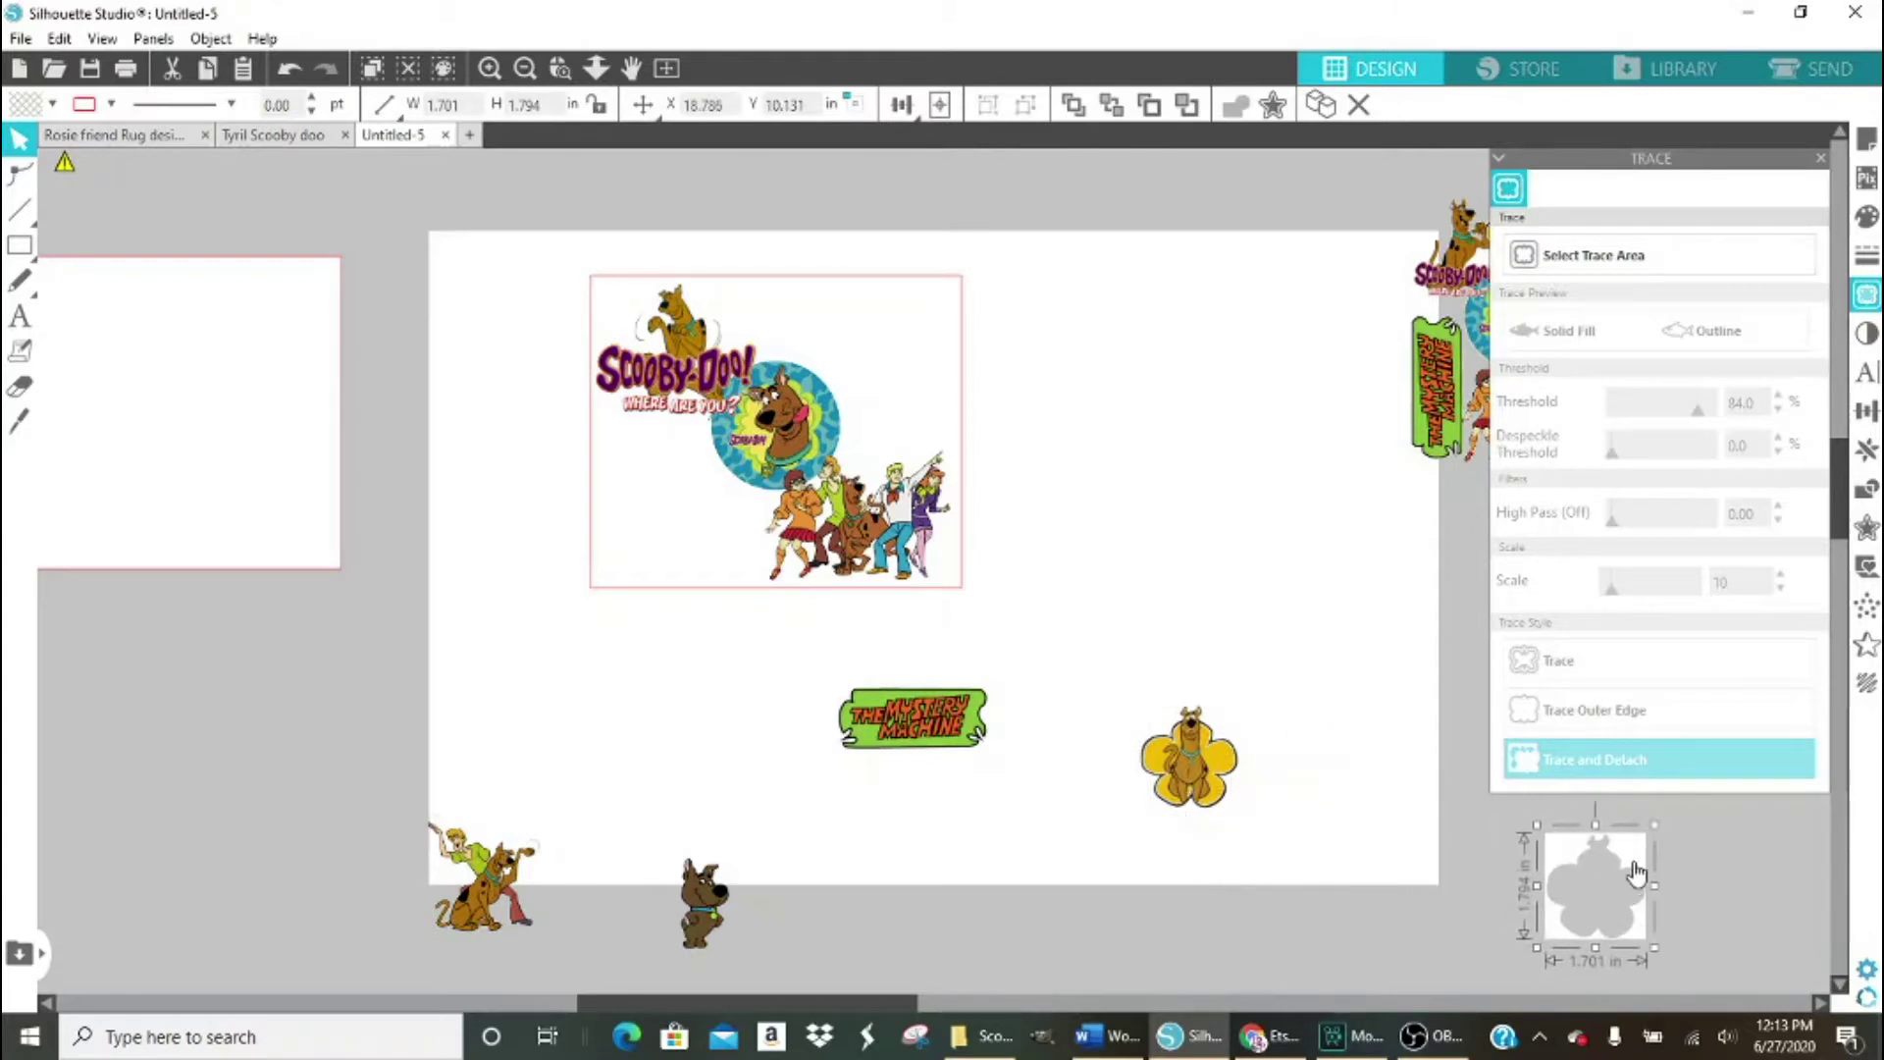
pyautogui.press('Delete')
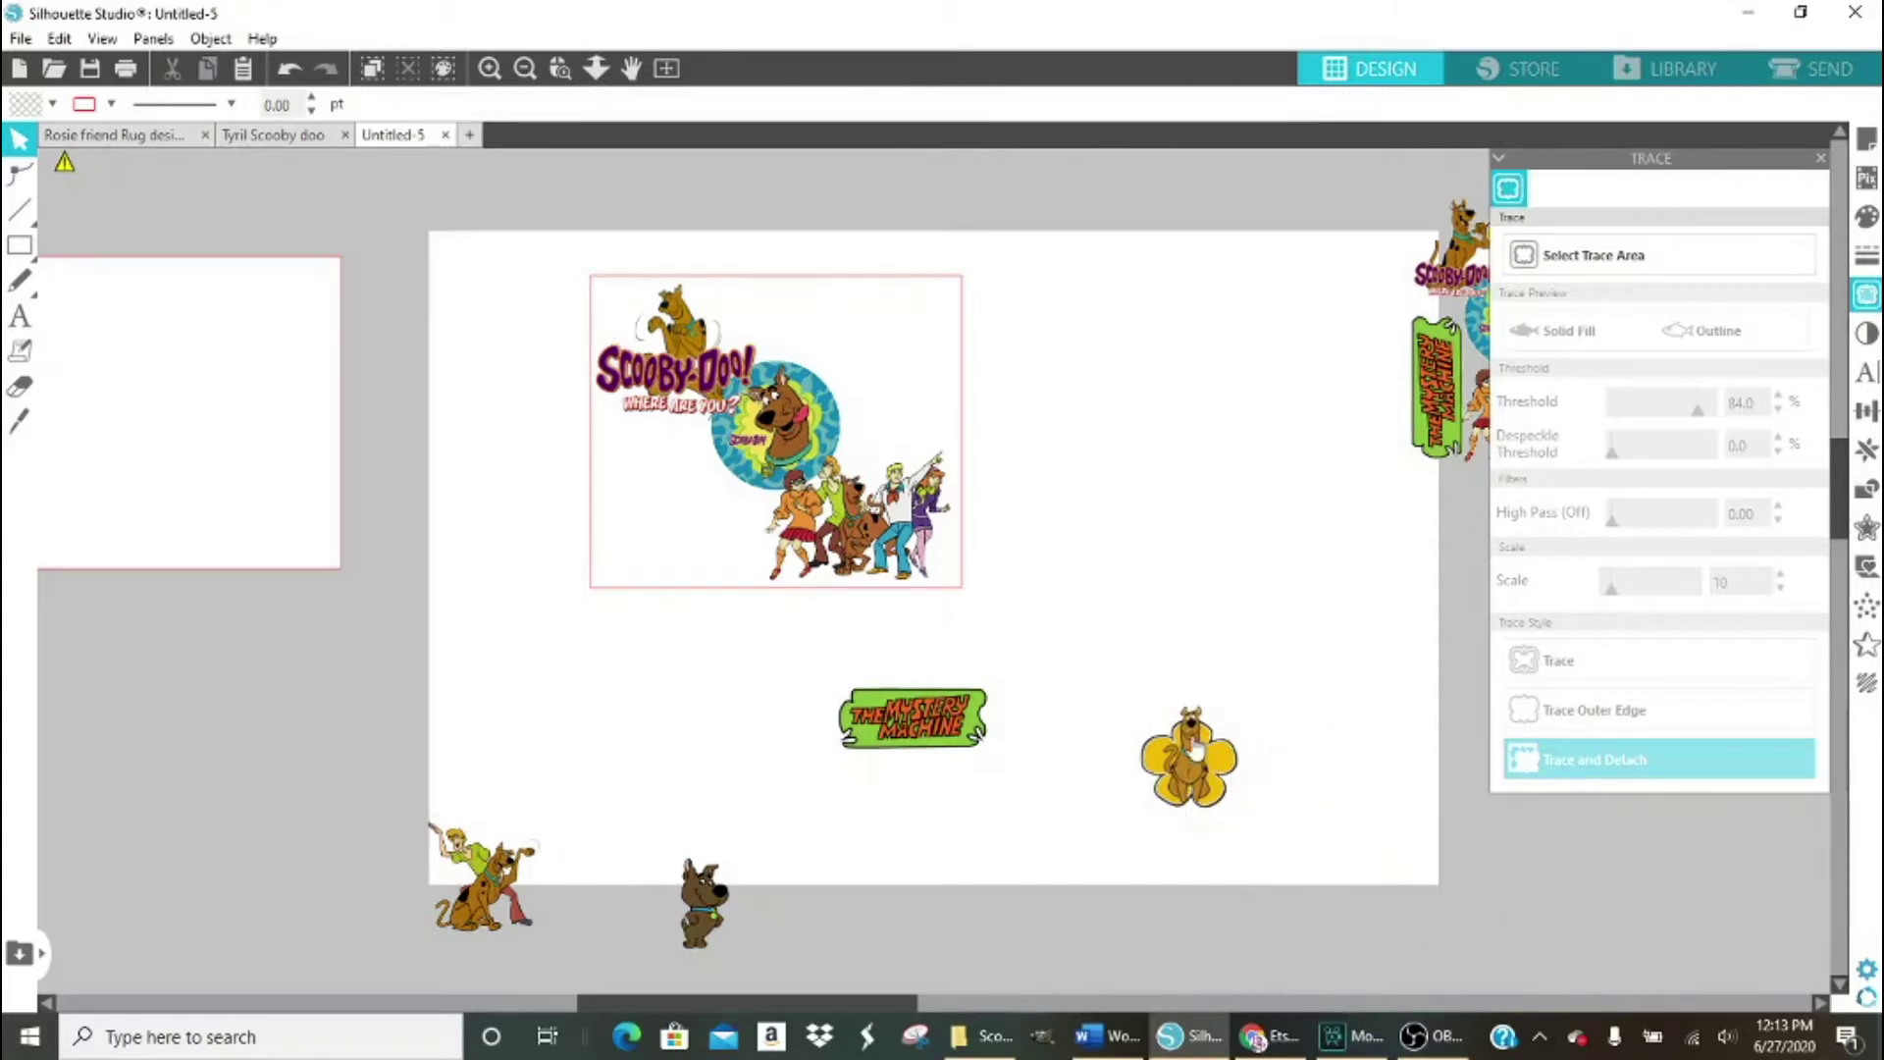
pyautogui.click(1229, 776)
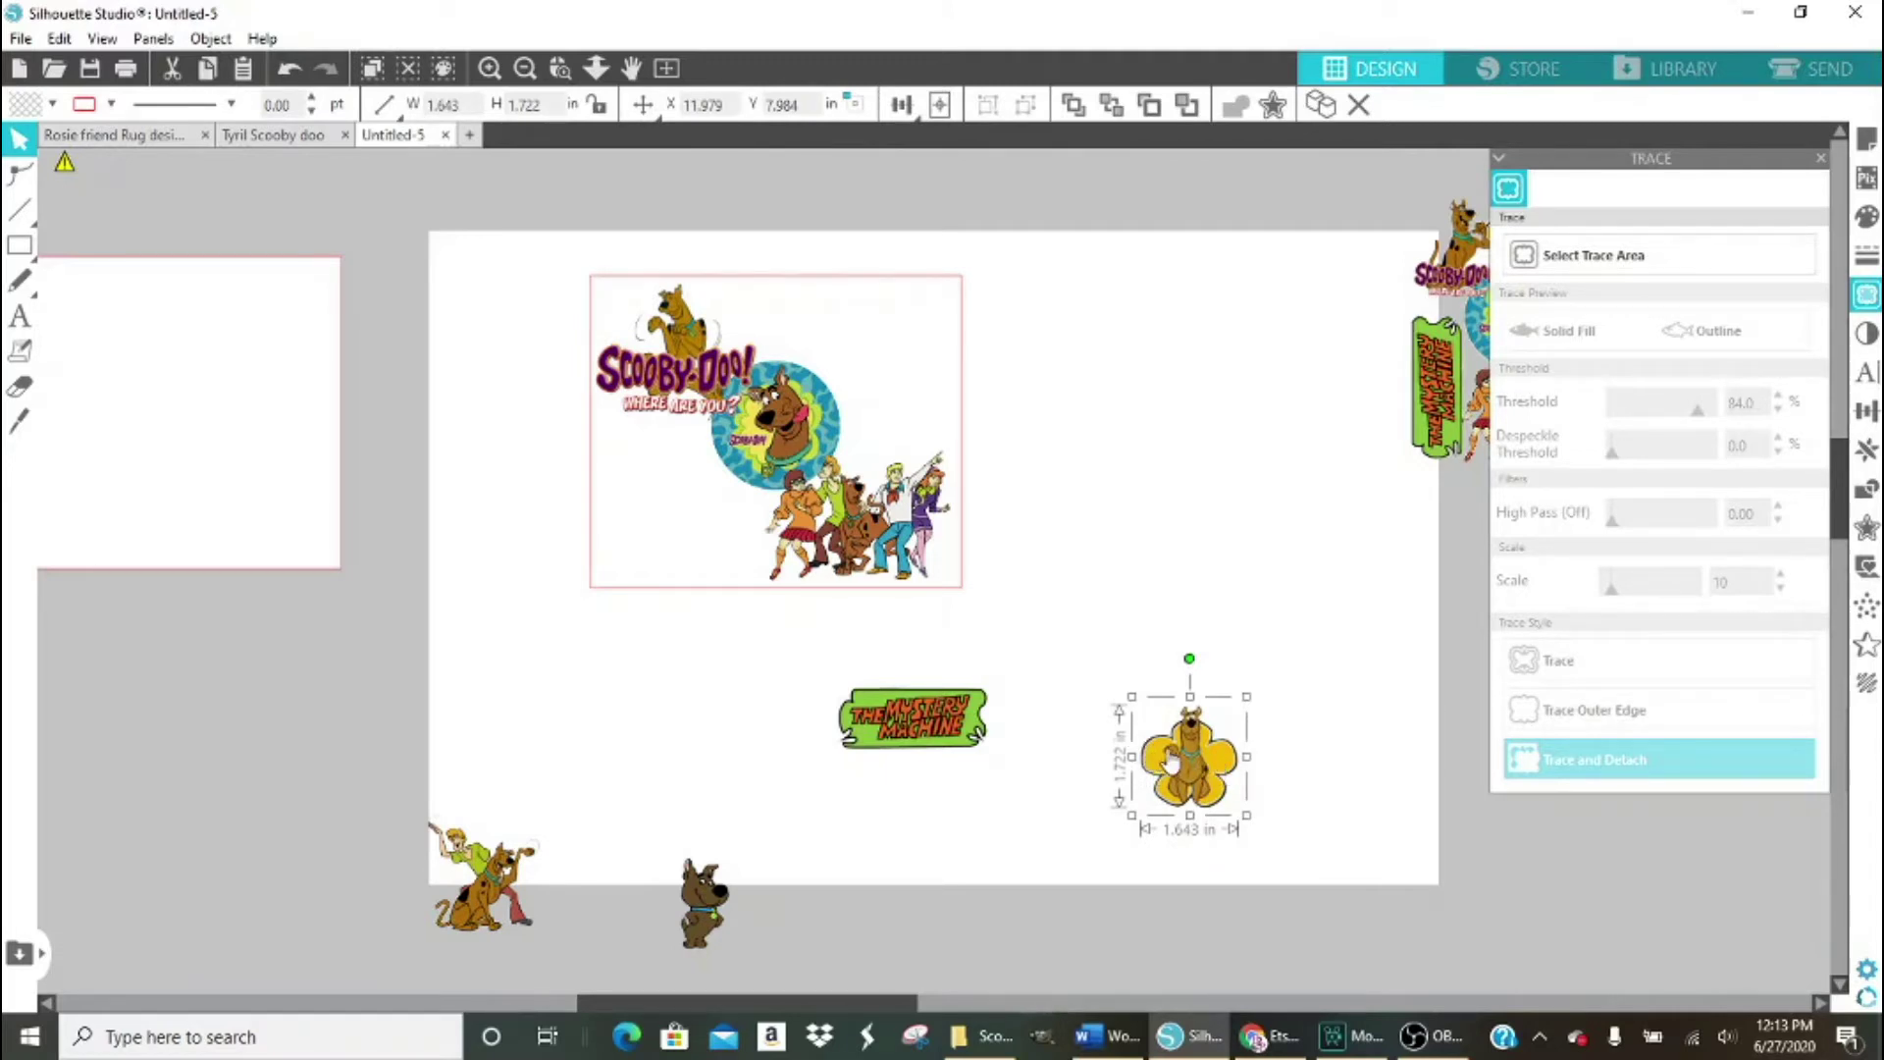
pyautogui.moveTo(1178, 782)
pyautogui.mouseDown()
pyautogui.moveTo(1544, 897)
pyautogui.moveTo(1117, 638)
pyautogui.moveTo(831, 406)
pyautogui.moveTo(793, 345)
pyautogui.moveTo(765, 344)
pyautogui.moveTo(783, 336)
pyautogui.mouseUp()
pyautogui.click(1822, 158)
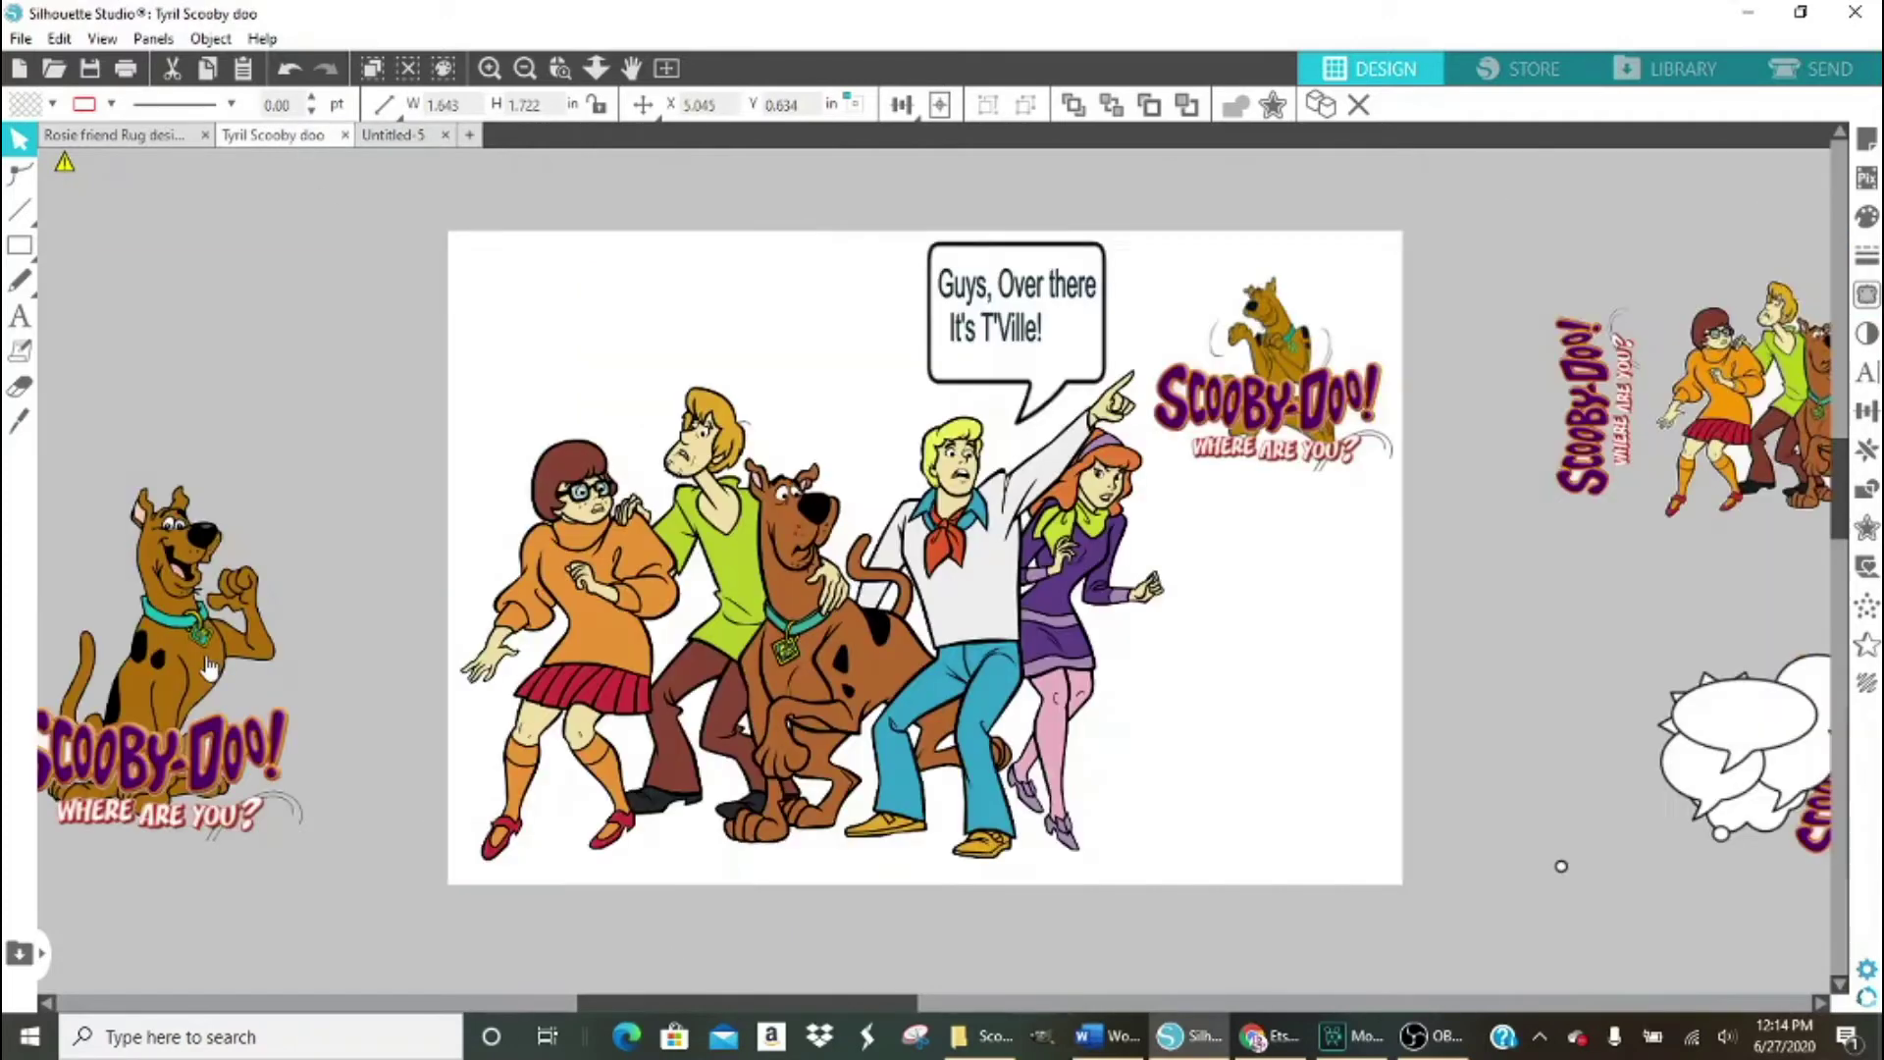
# Copy the larger sitting-Scooby logo from the other open Scooby doo document into Untitled-5.
pyautogui.moveTo(223, 623); pyautogui.dragTo(285, 434)
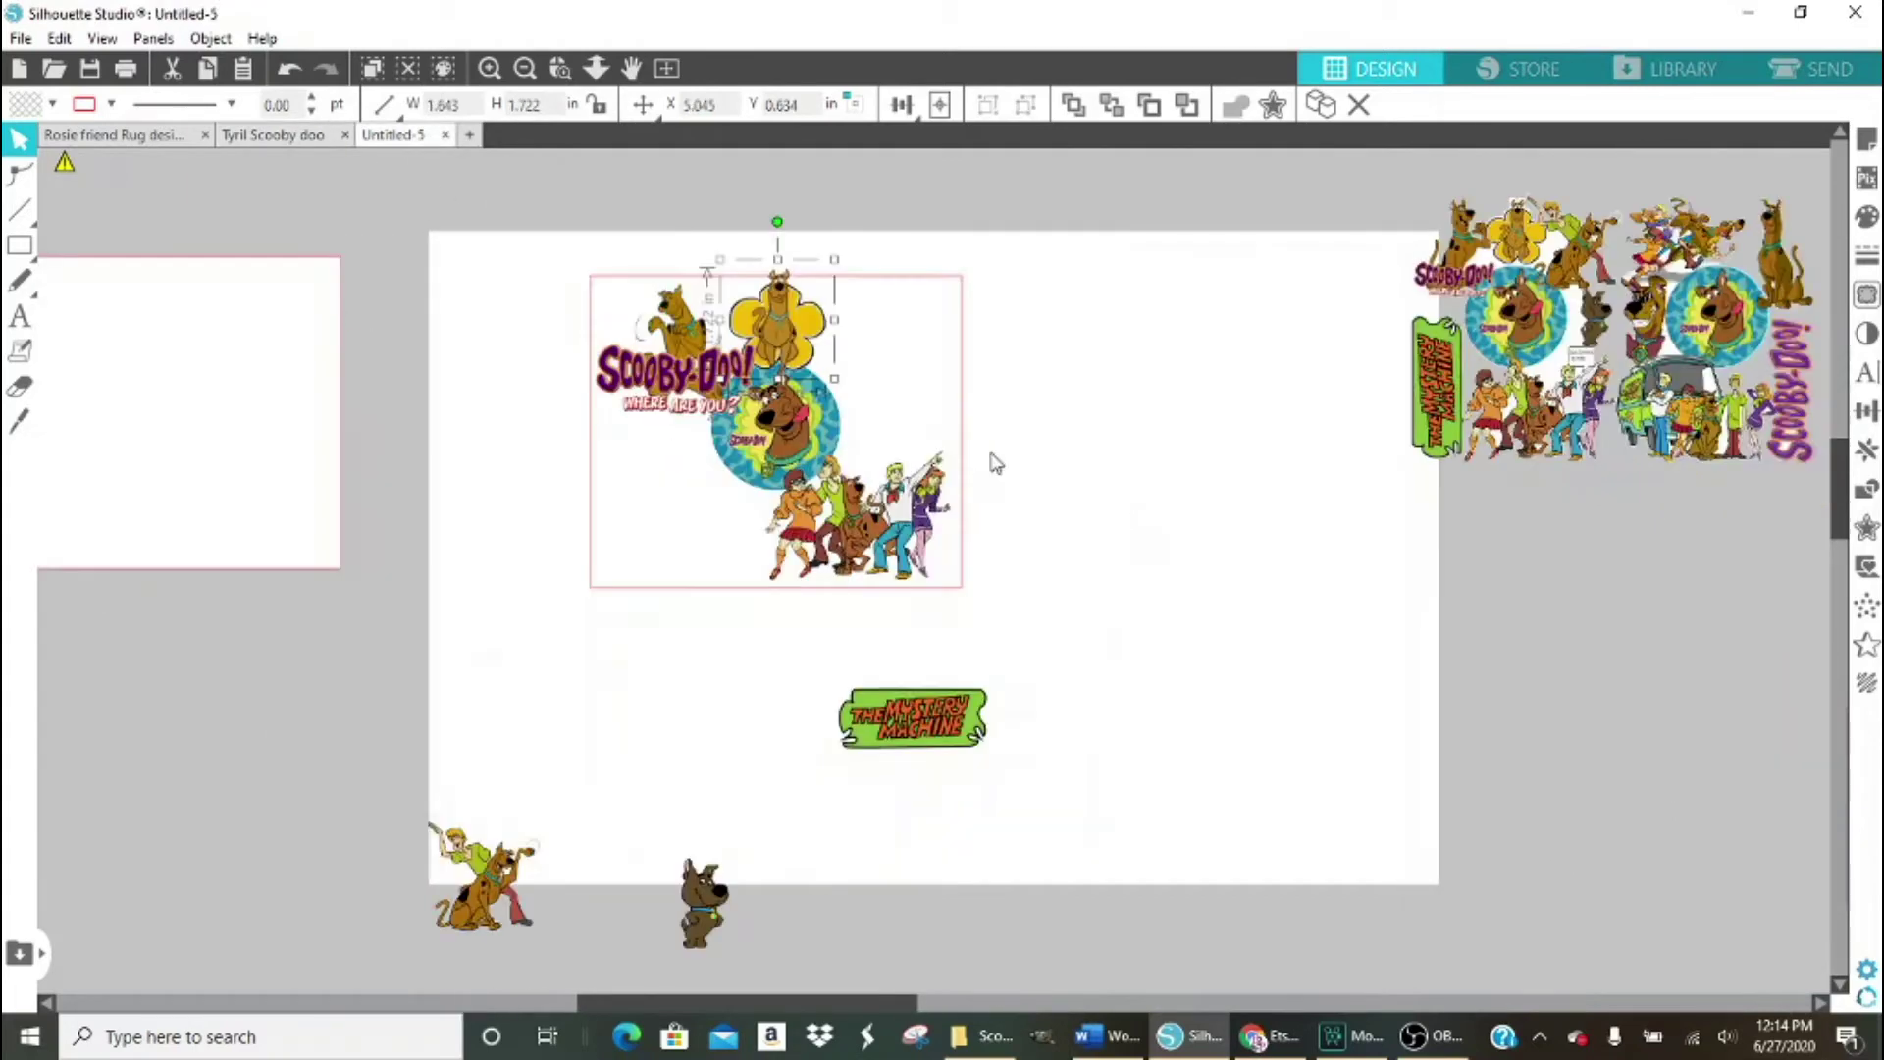
pyautogui.rightClick(523, 322)
pyautogui.click(580, 429)
# Fit the Shaggy-and-Scooby picture, about 2.4 by 2.4 in, into the rectangle's upper-right corner and enlarge the flower picture to about 1.9 by 2 in.
pyautogui.moveTo(515, 535); pyautogui.dragTo(960, 422)
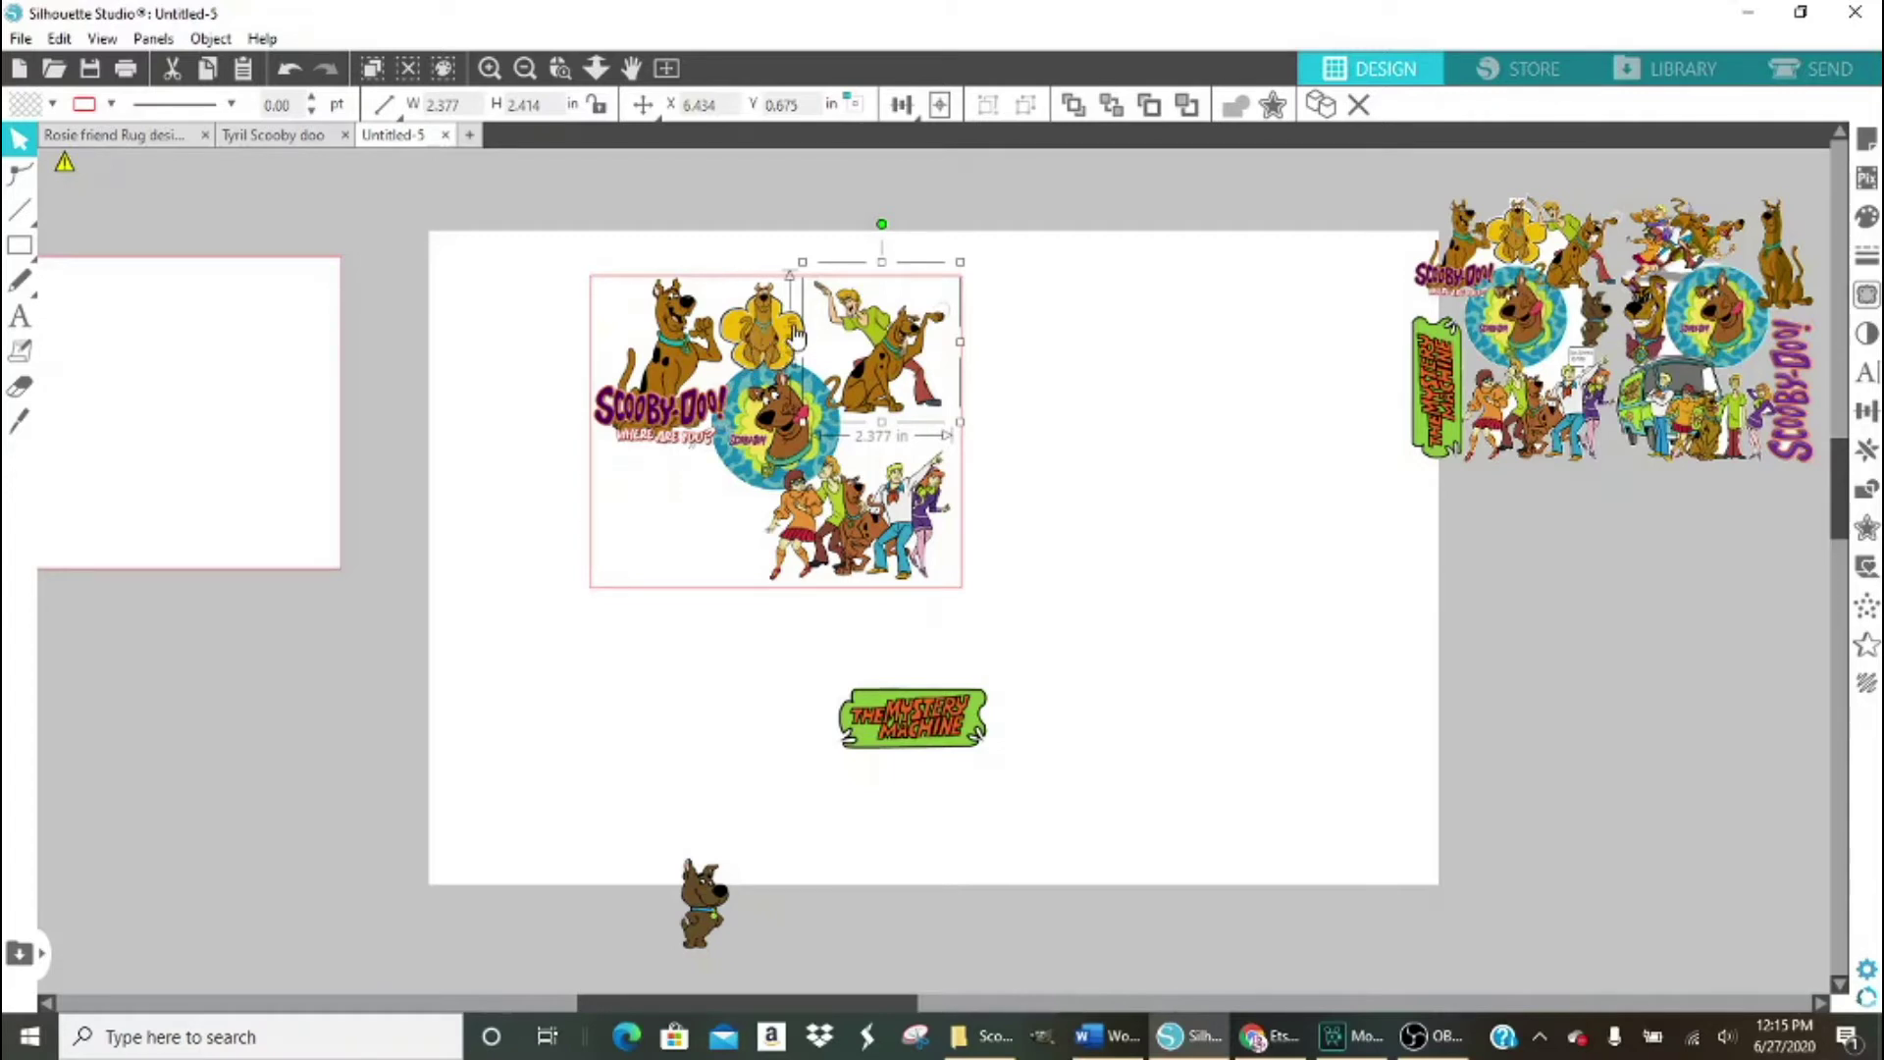
pyautogui.moveTo(795, 337); pyautogui.dragTo(817, 397)
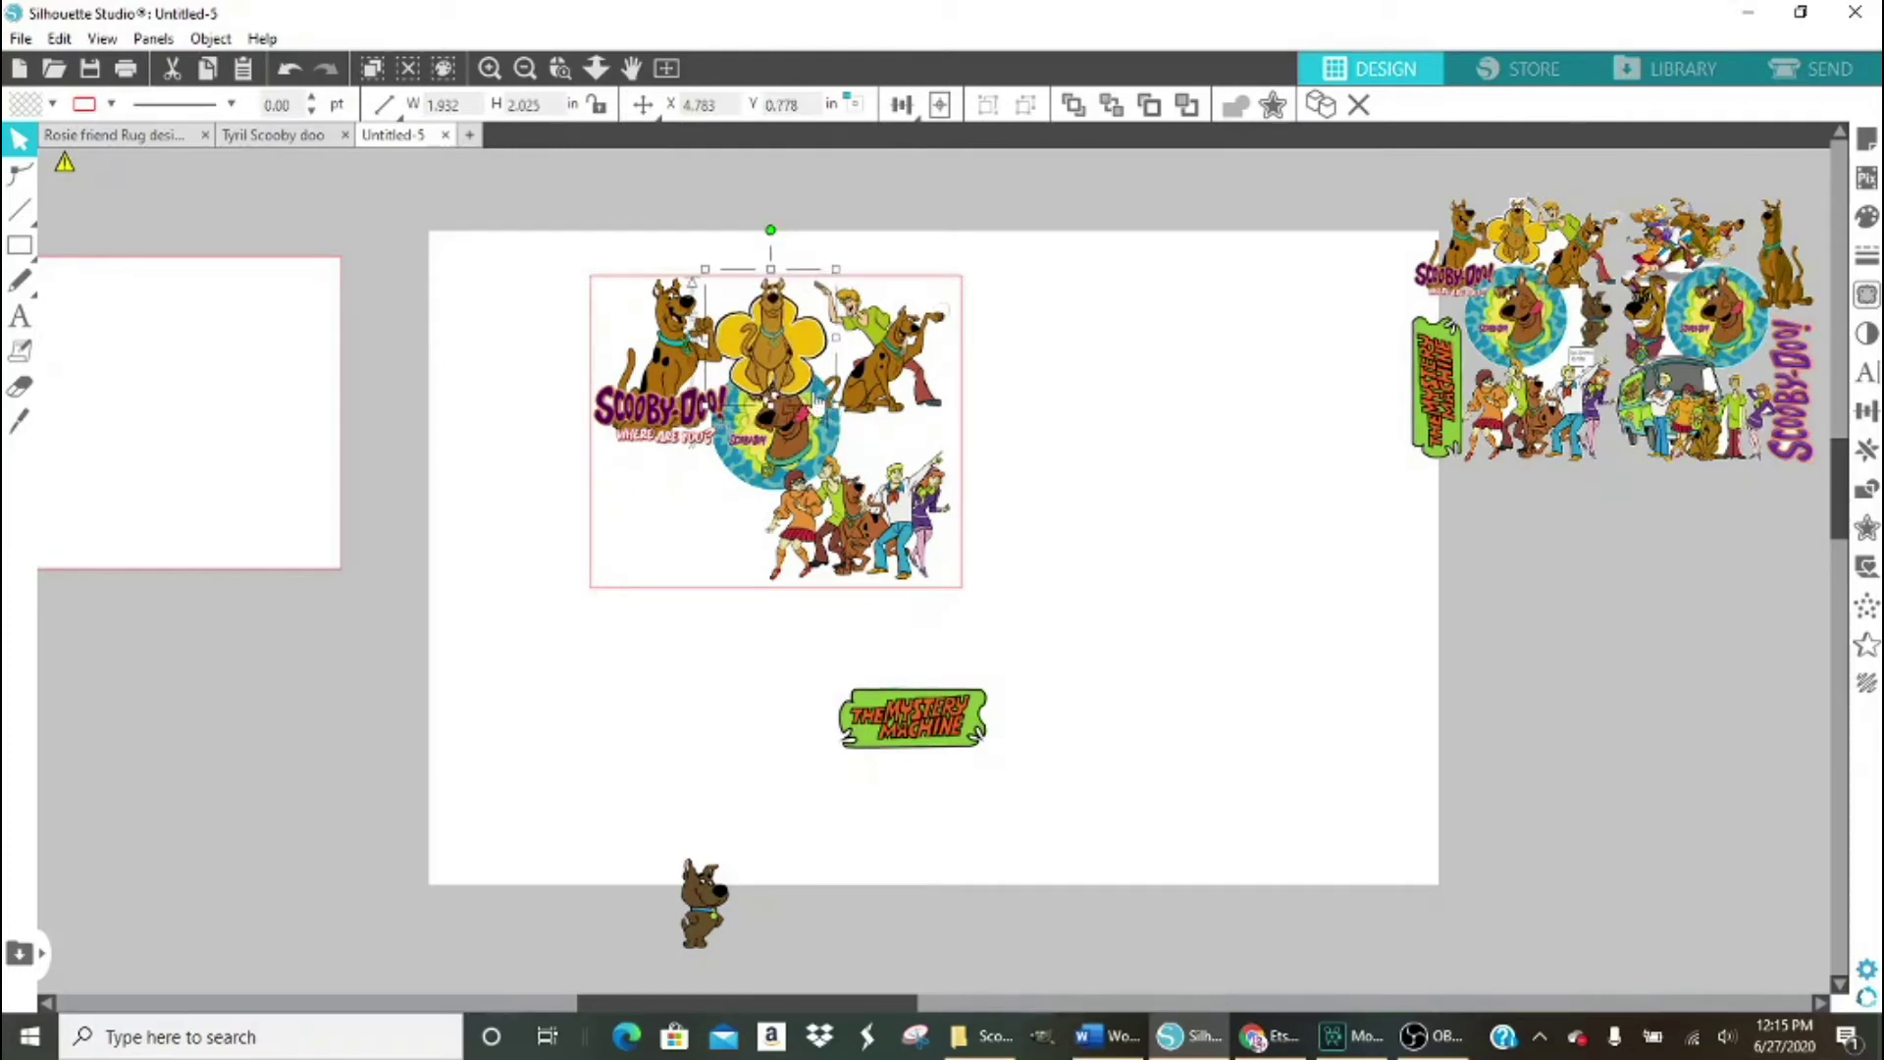
# Copy the "Guys, Over there It's T'Ville!" speech bubble from the Scooby doo document over the gang in Untitled-5 and place Scrappy-Doo beside it.
pyautogui.hotkey('ctrl', 'Tab')
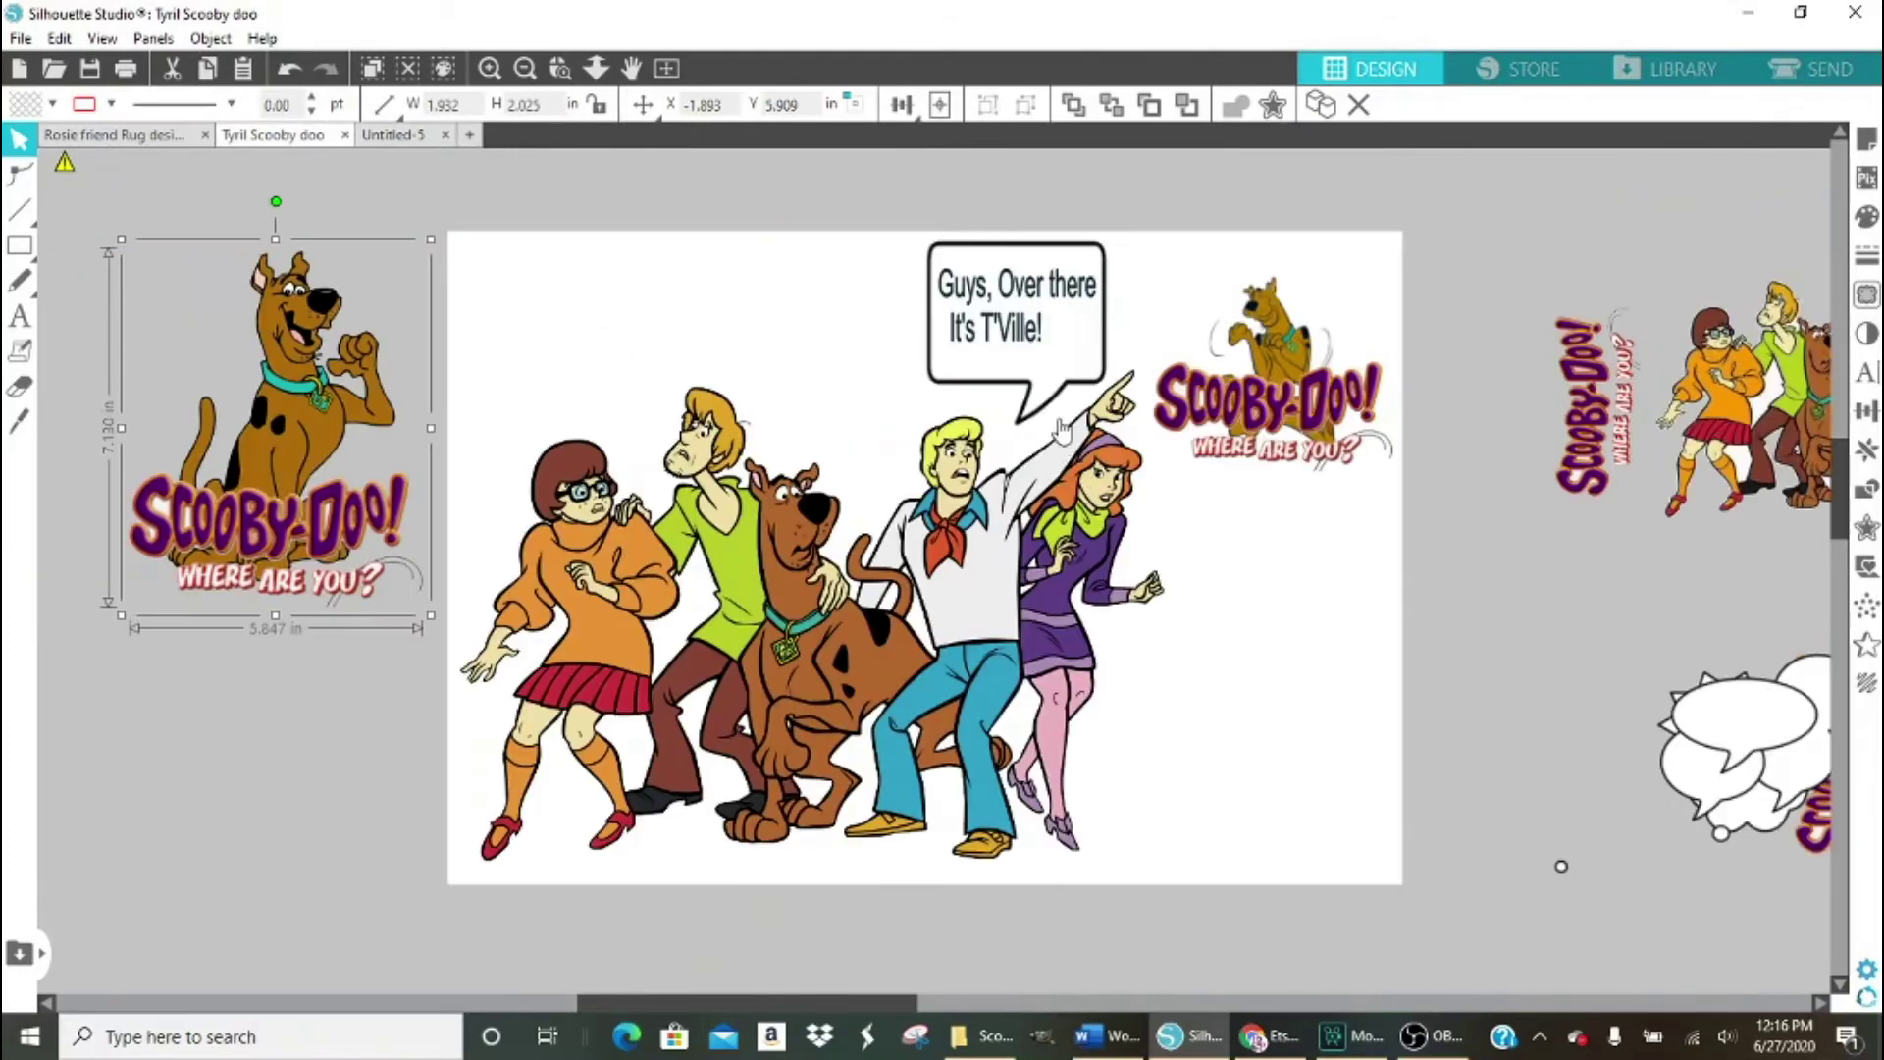
pyautogui.click(1058, 368)
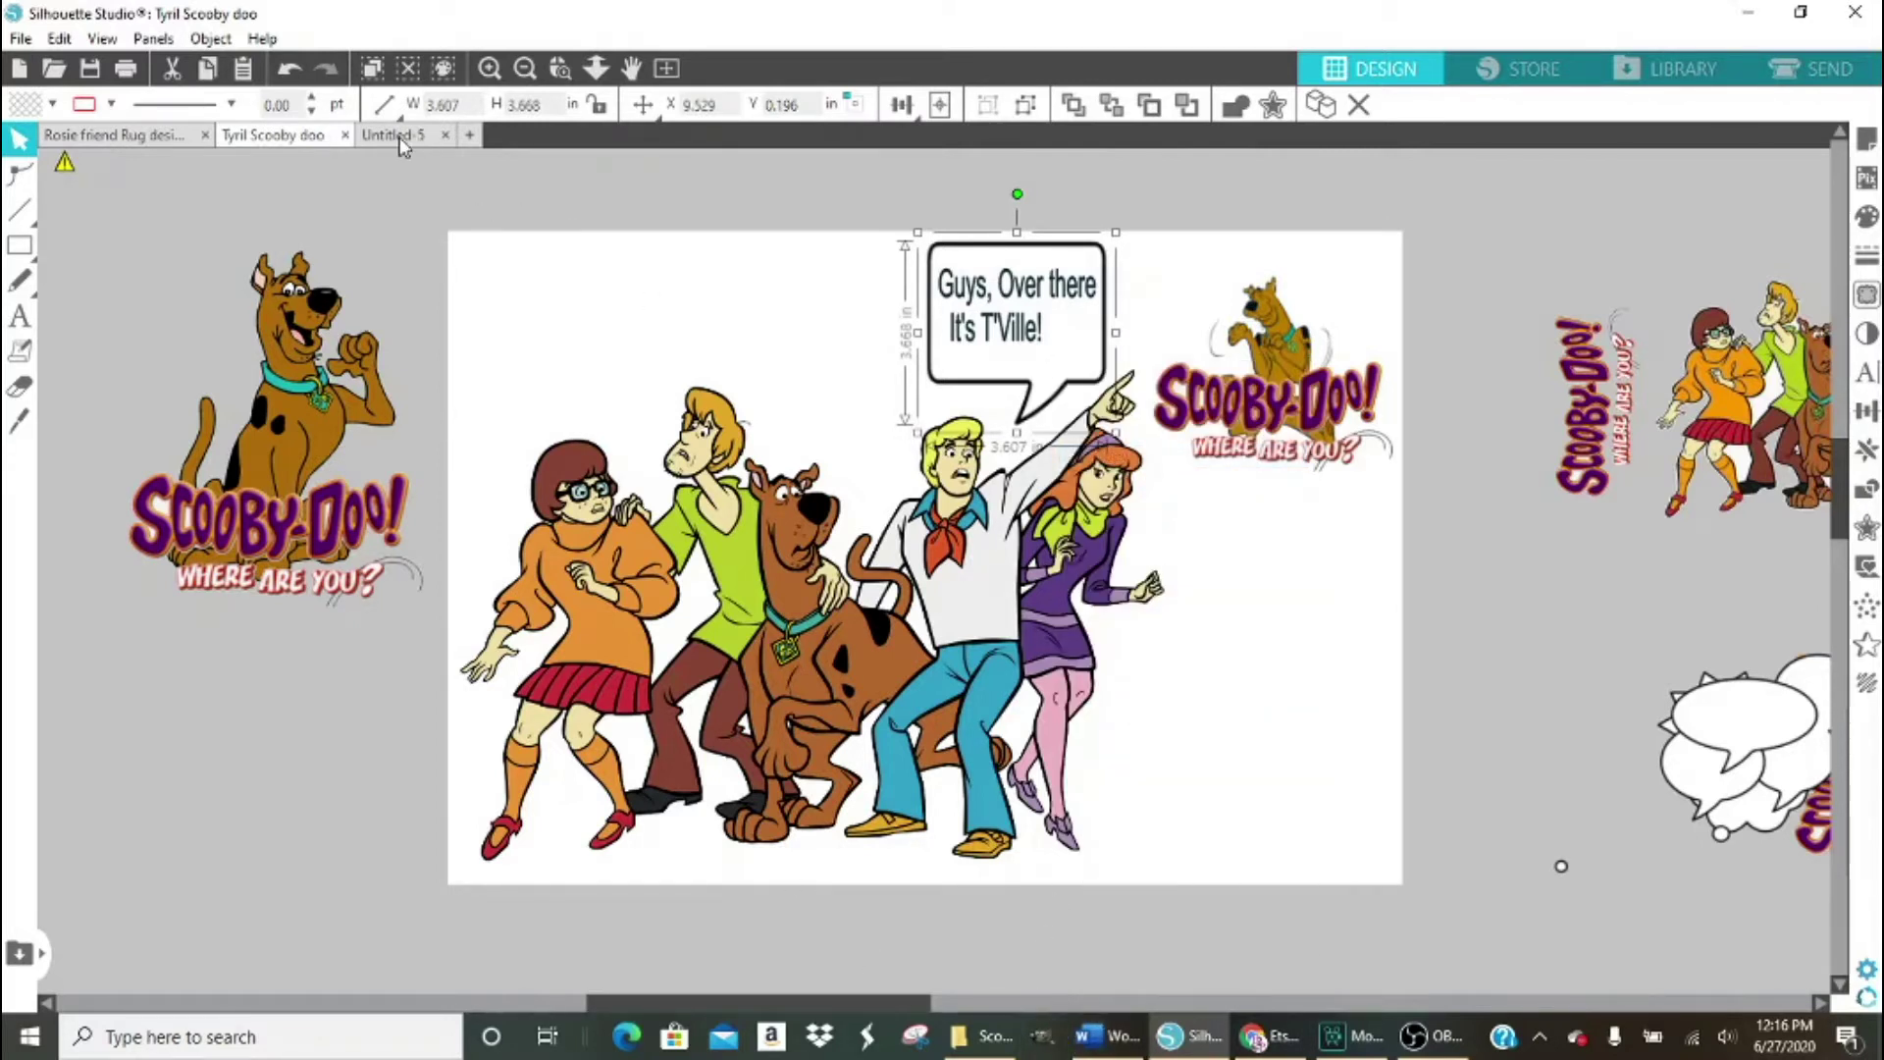
pyautogui.hotkey('ctrl', 'Tab')
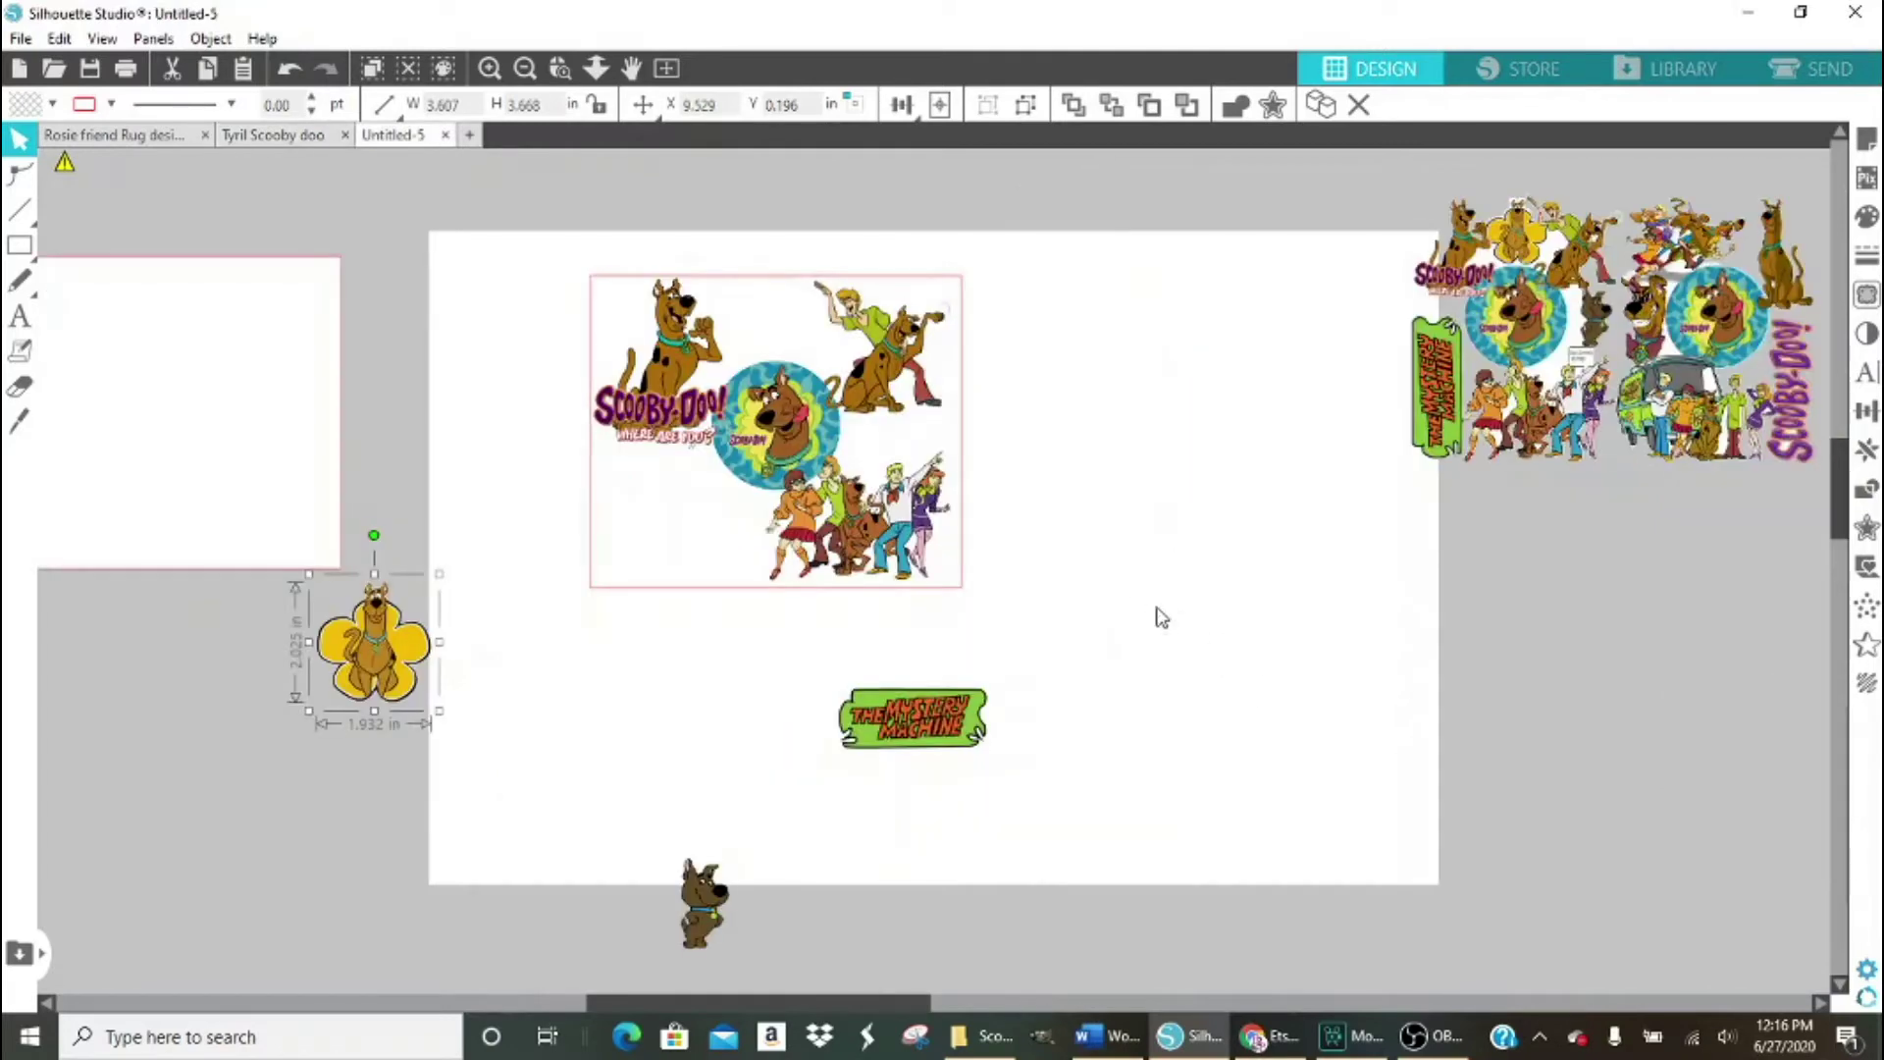
pyautogui.rightClick(1124, 595)
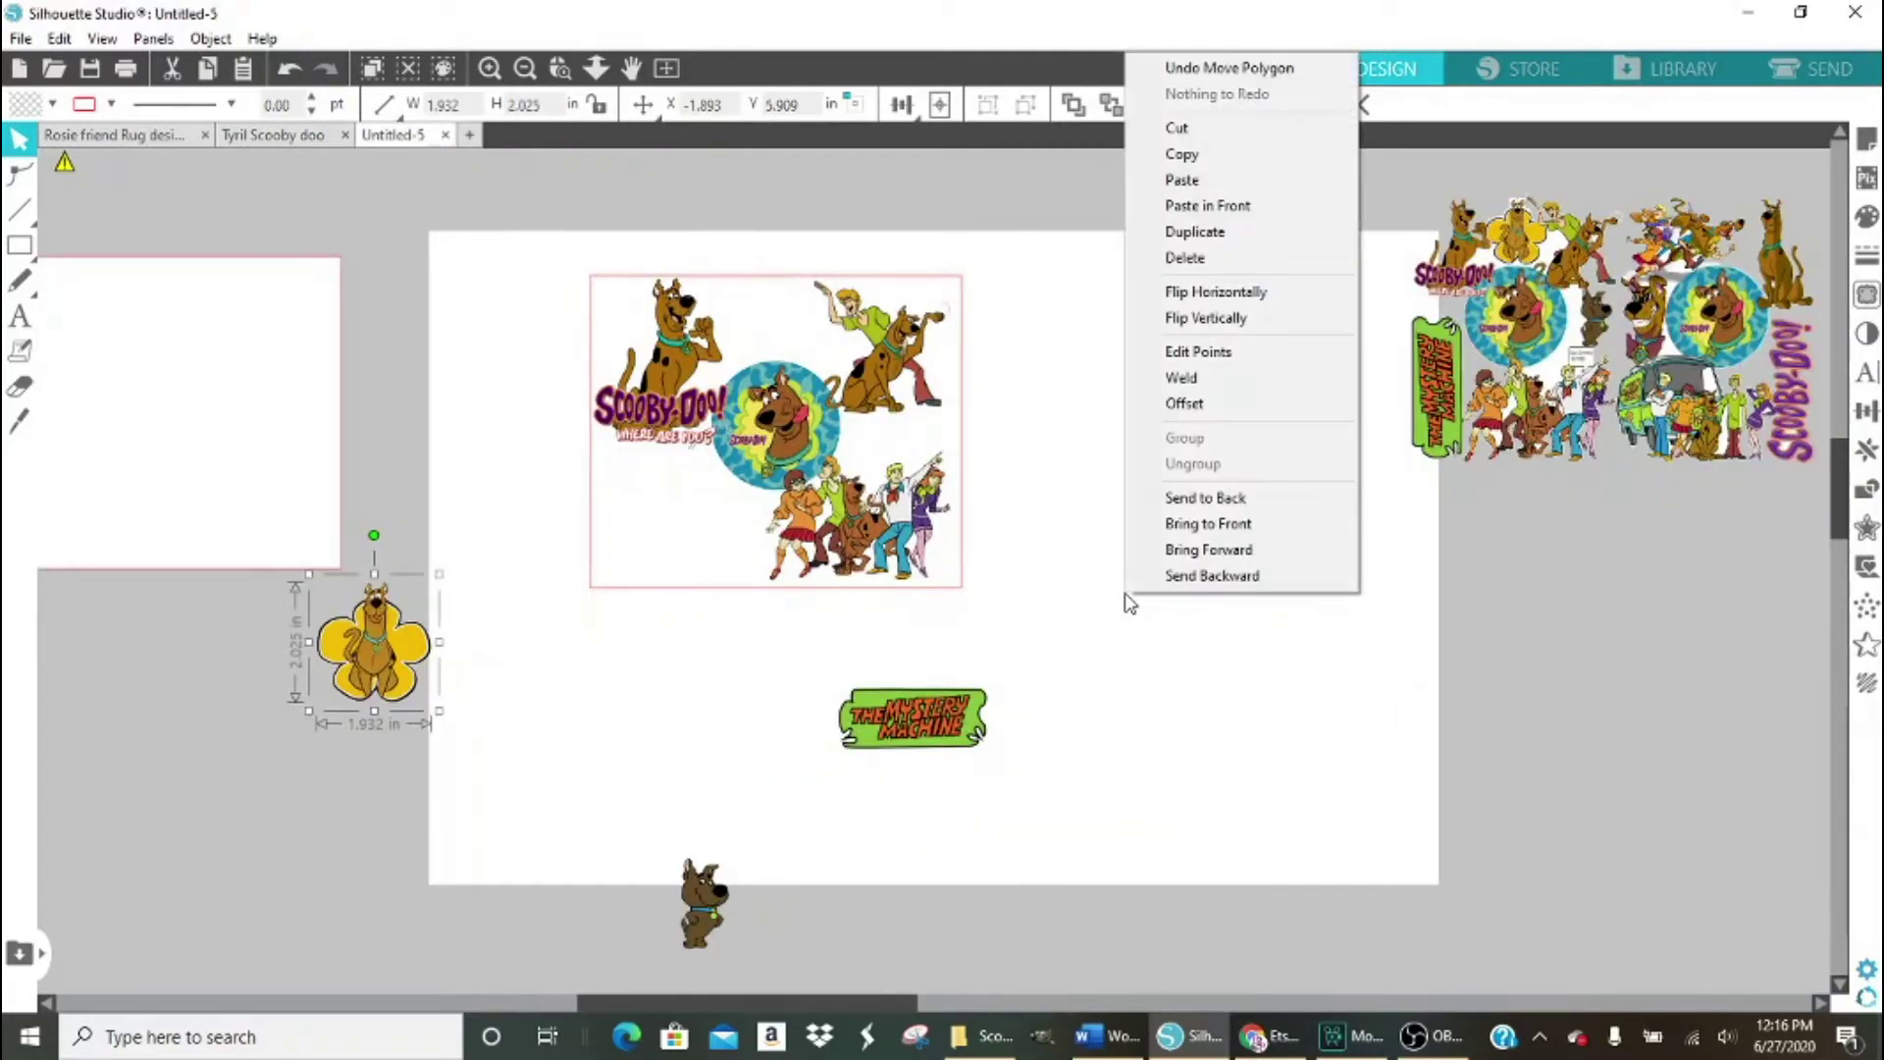
pyautogui.click(1183, 180)
pyautogui.moveTo(1220, 526); pyautogui.dragTo(937, 415)
pyautogui.moveTo(705, 903); pyautogui.dragTo(872, 451)
pyautogui.click(1192, 616)
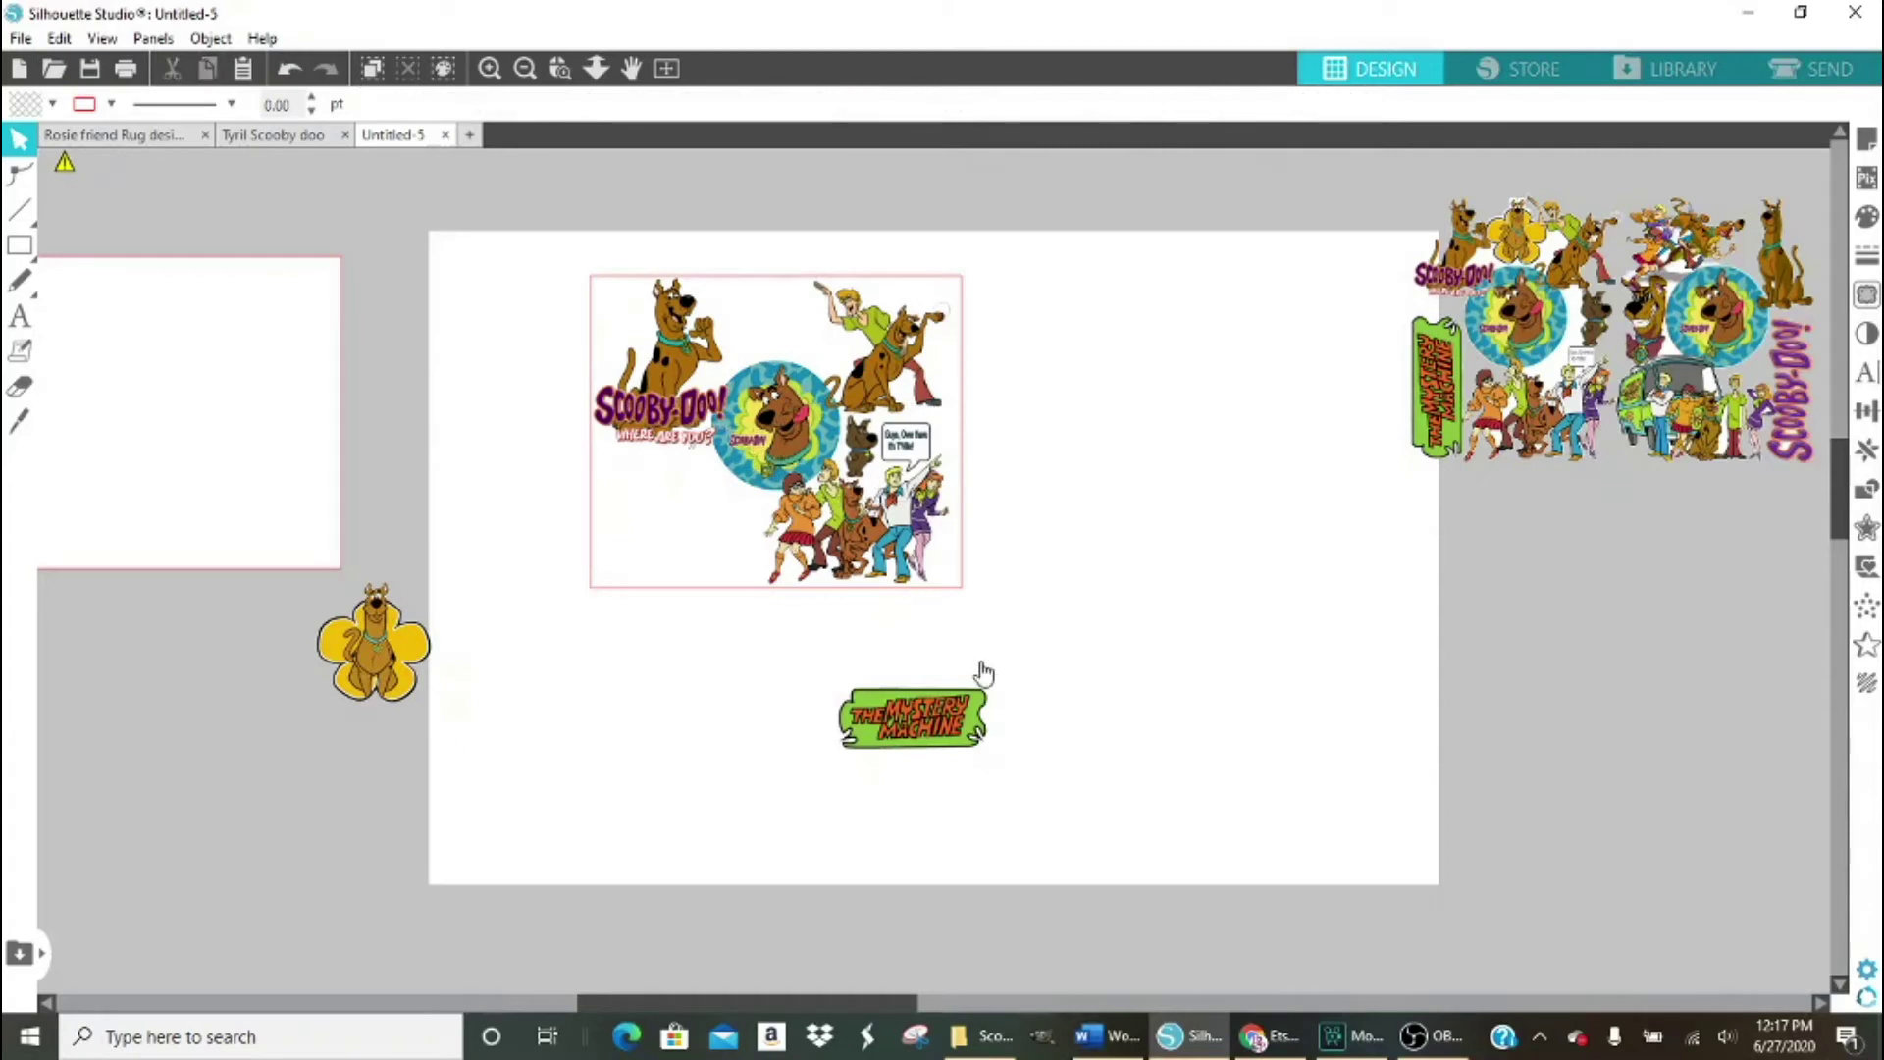
# Rotate the Mystery Machine sign 90° counter-clockwise and fit it into the rectangle's lower-left corner with the flower picture beside it.
pyautogui.click(883, 717)
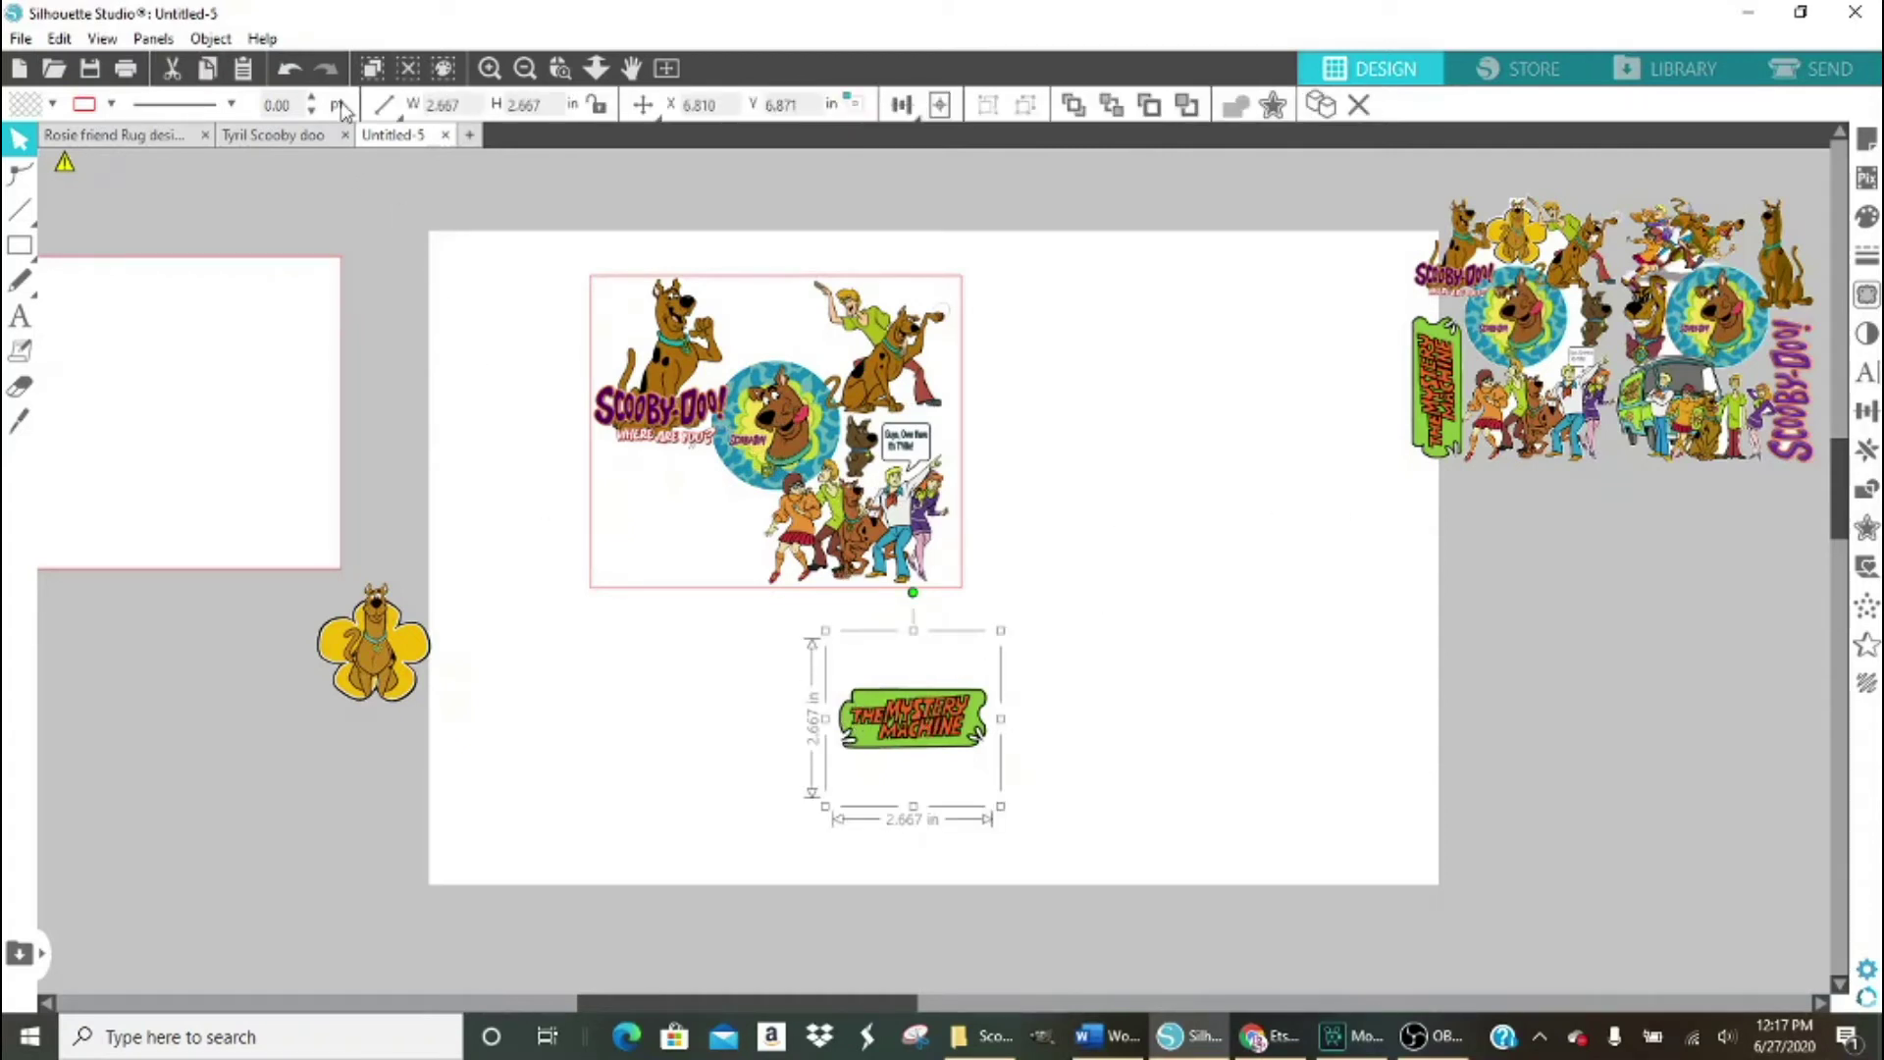
pyautogui.click(210, 38)
pyautogui.moveTo(252, 138)
pyautogui.click(652, 245)
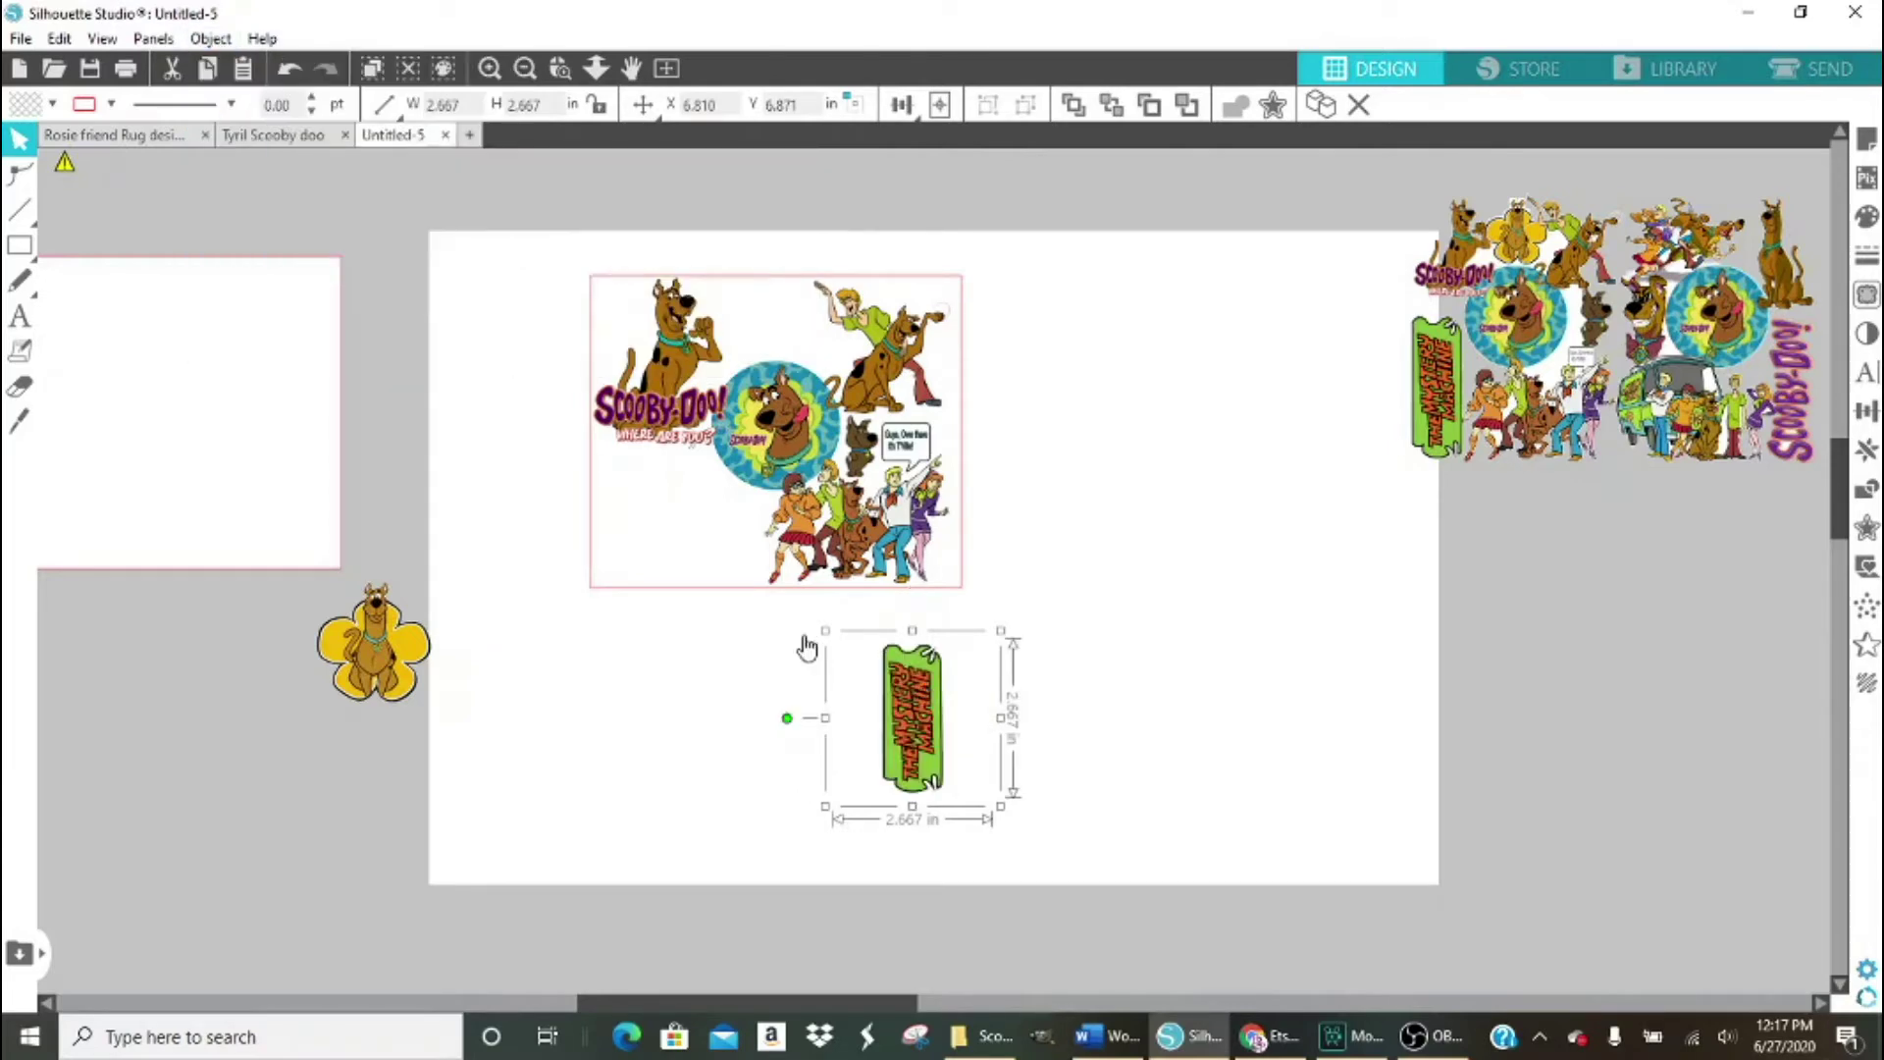
pyautogui.moveTo(807, 647); pyautogui.dragTo(523, 445)
pyautogui.click(770, 690)
pyautogui.moveTo(361, 631); pyautogui.dragTo(700, 507)
# Bring the picture of Scooby holding a burger from the Downloads folder onto the page below and beside the rectangle.
pyautogui.click(985, 1036)
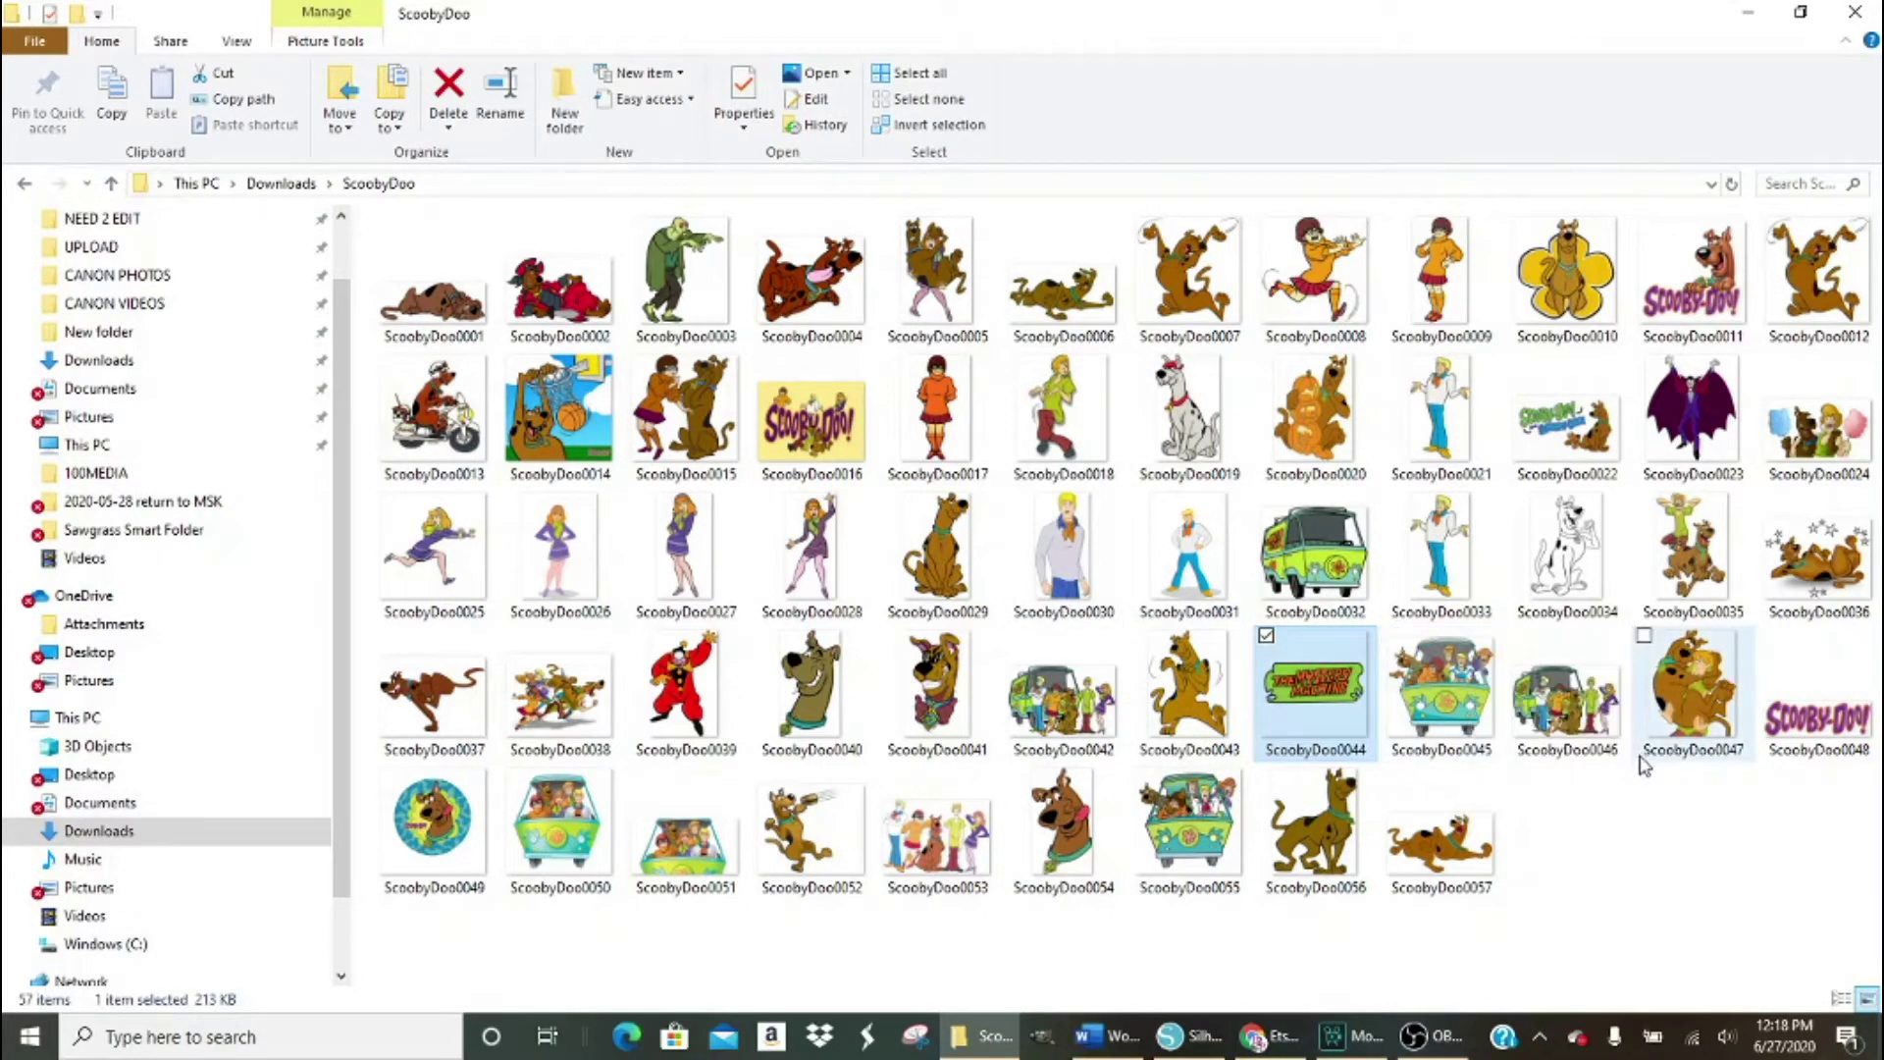
pyautogui.click(26, 186)
pyautogui.moveTo(785, 545); pyautogui.dragTo(1175, 723)
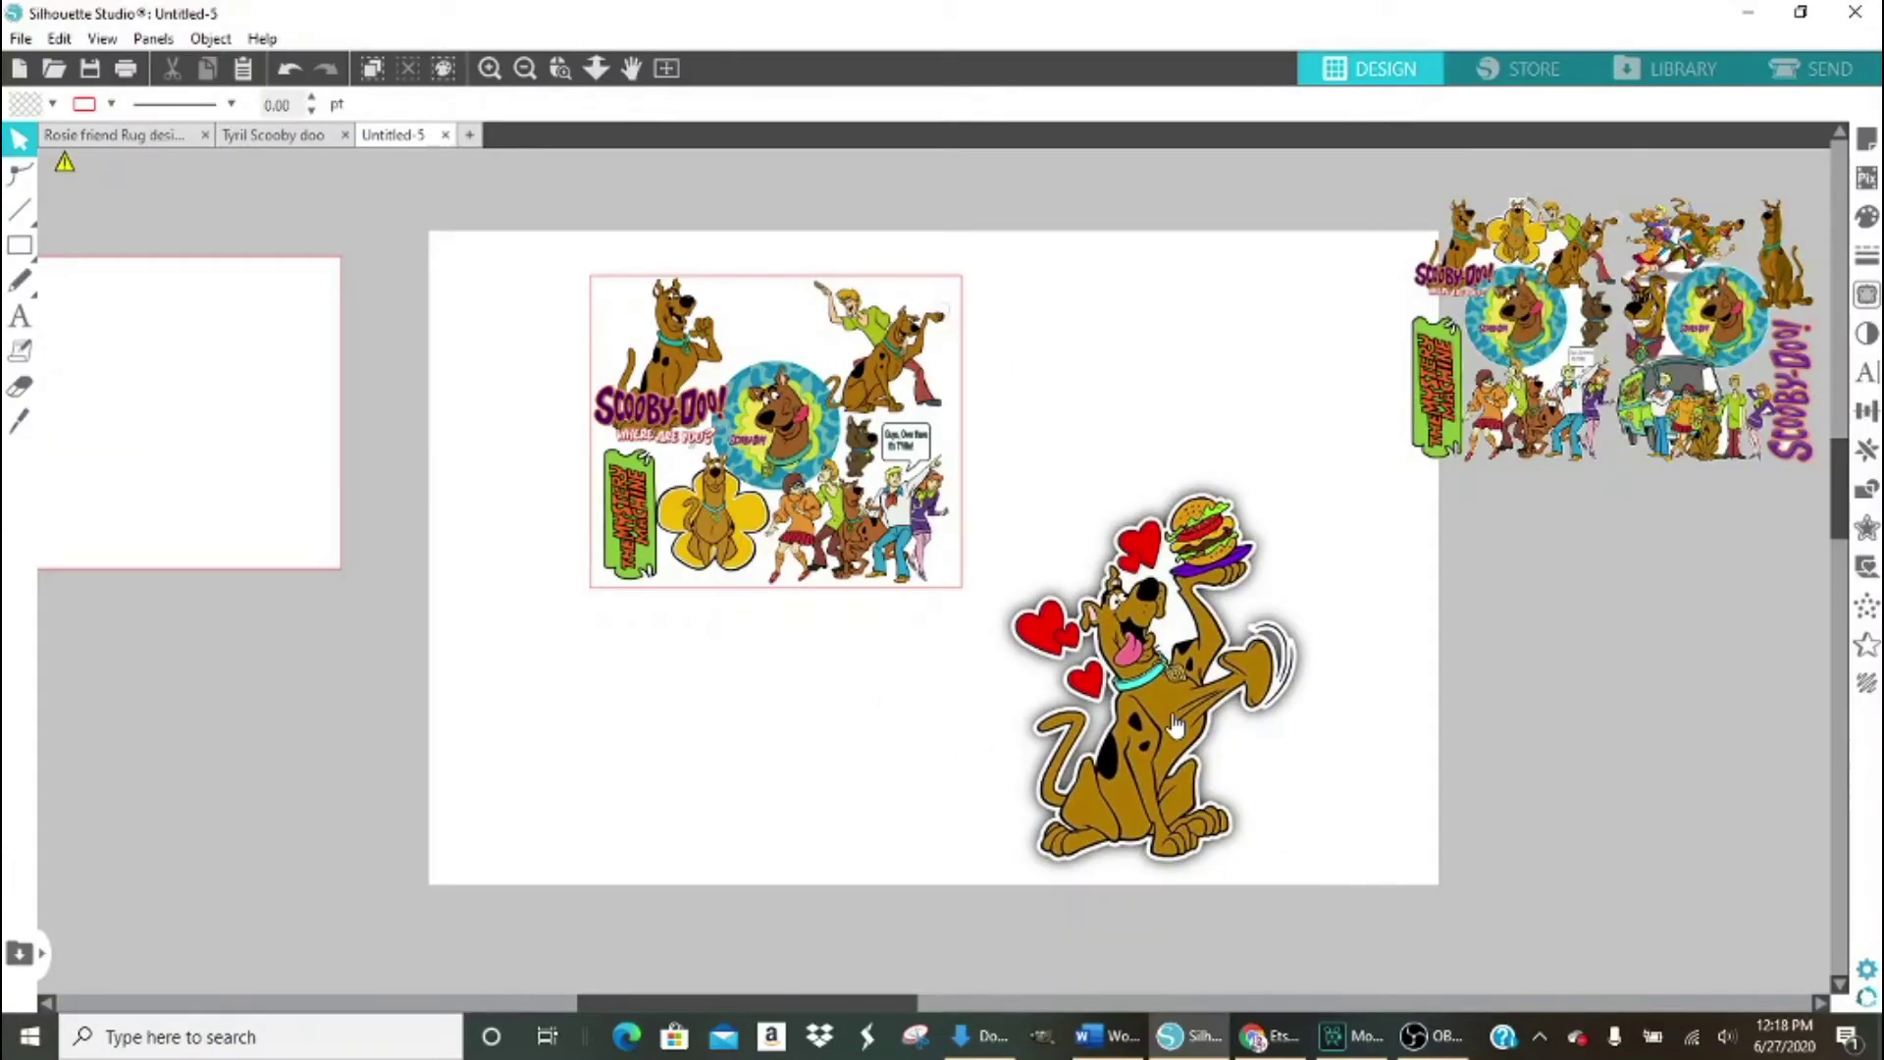
# Trace and detach the burger-holding Scooby picture with the threshold at 80%.
pyautogui.click(1868, 295)
pyautogui.click(1531, 257)
pyautogui.moveTo(1673, 406); pyautogui.dragTo(1698, 422)
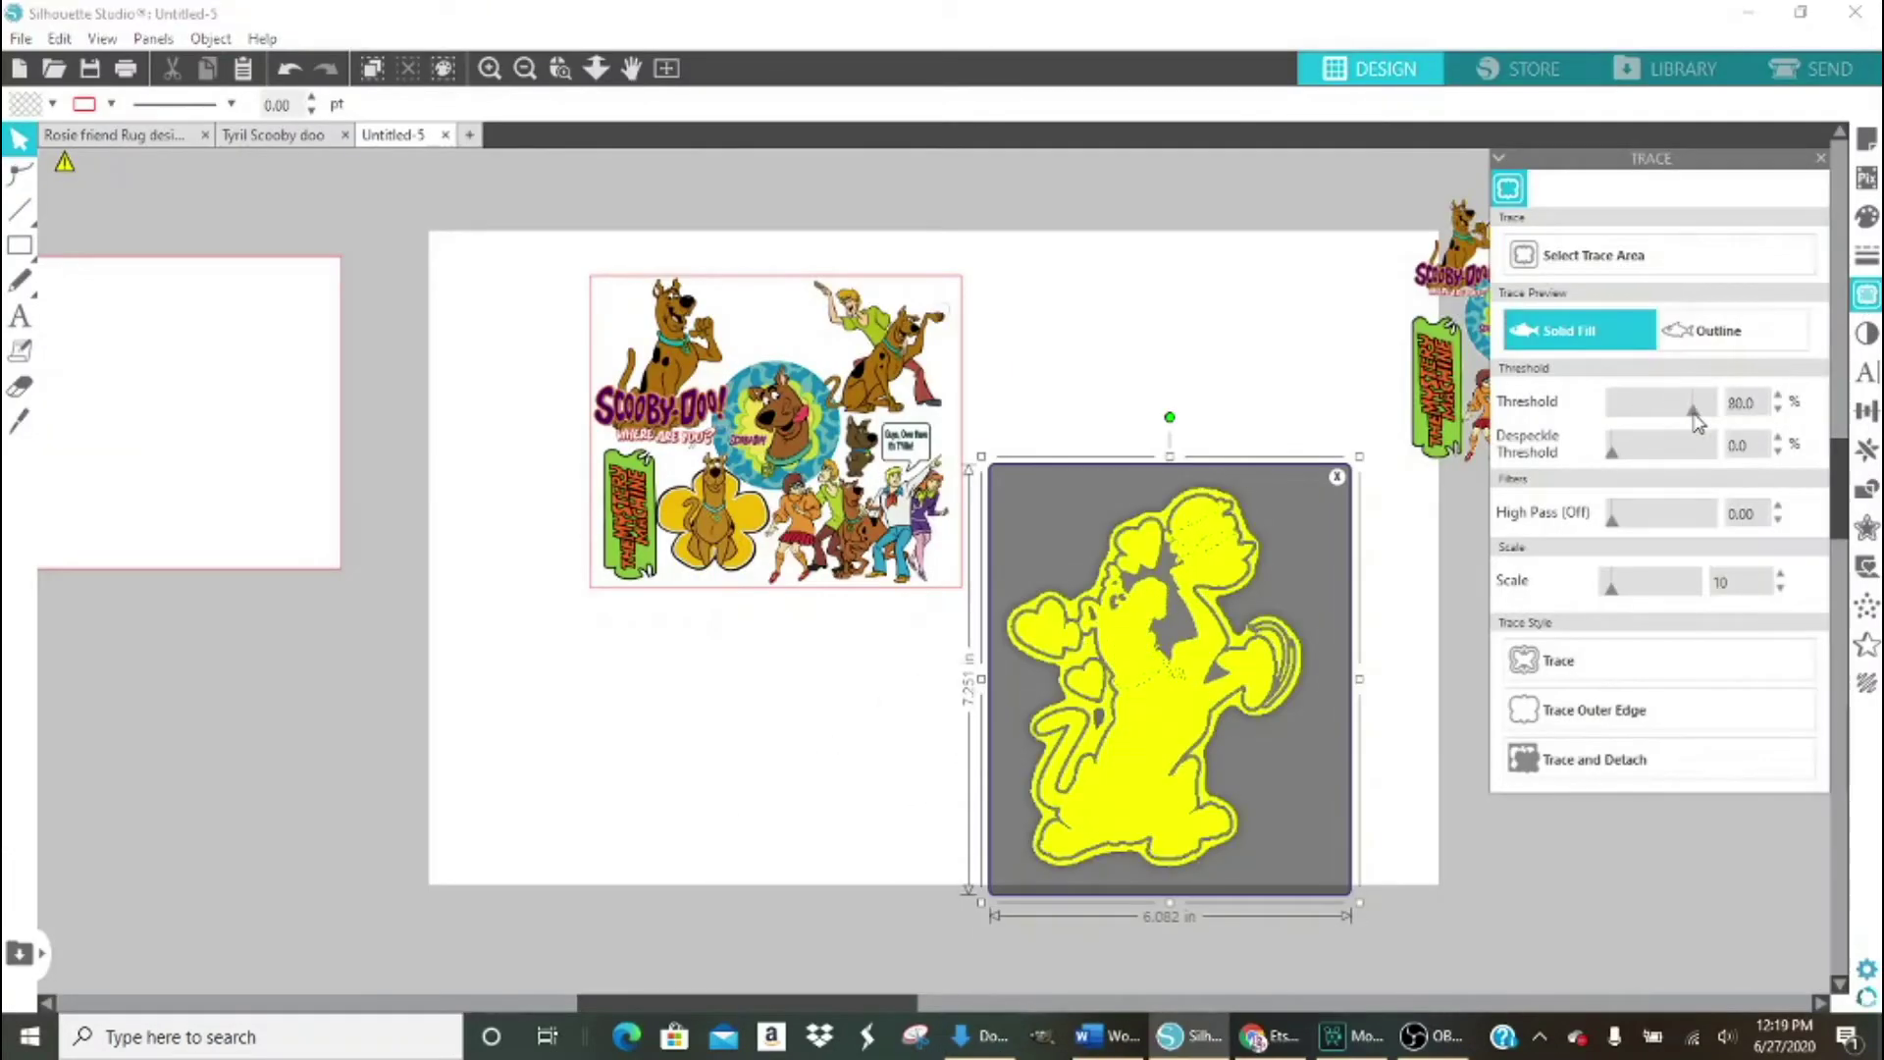
pyautogui.click(1619, 760)
# Move the burger Scooby cutout off its leftover background and shrink it to fit the collage.
pyautogui.scroll(-1, 1207, 579)
pyautogui.moveTo(1203, 575)
pyautogui.mouseDown()
pyautogui.moveTo(279, 864)
pyautogui.moveTo(324, 804)
pyautogui.mouseUp()
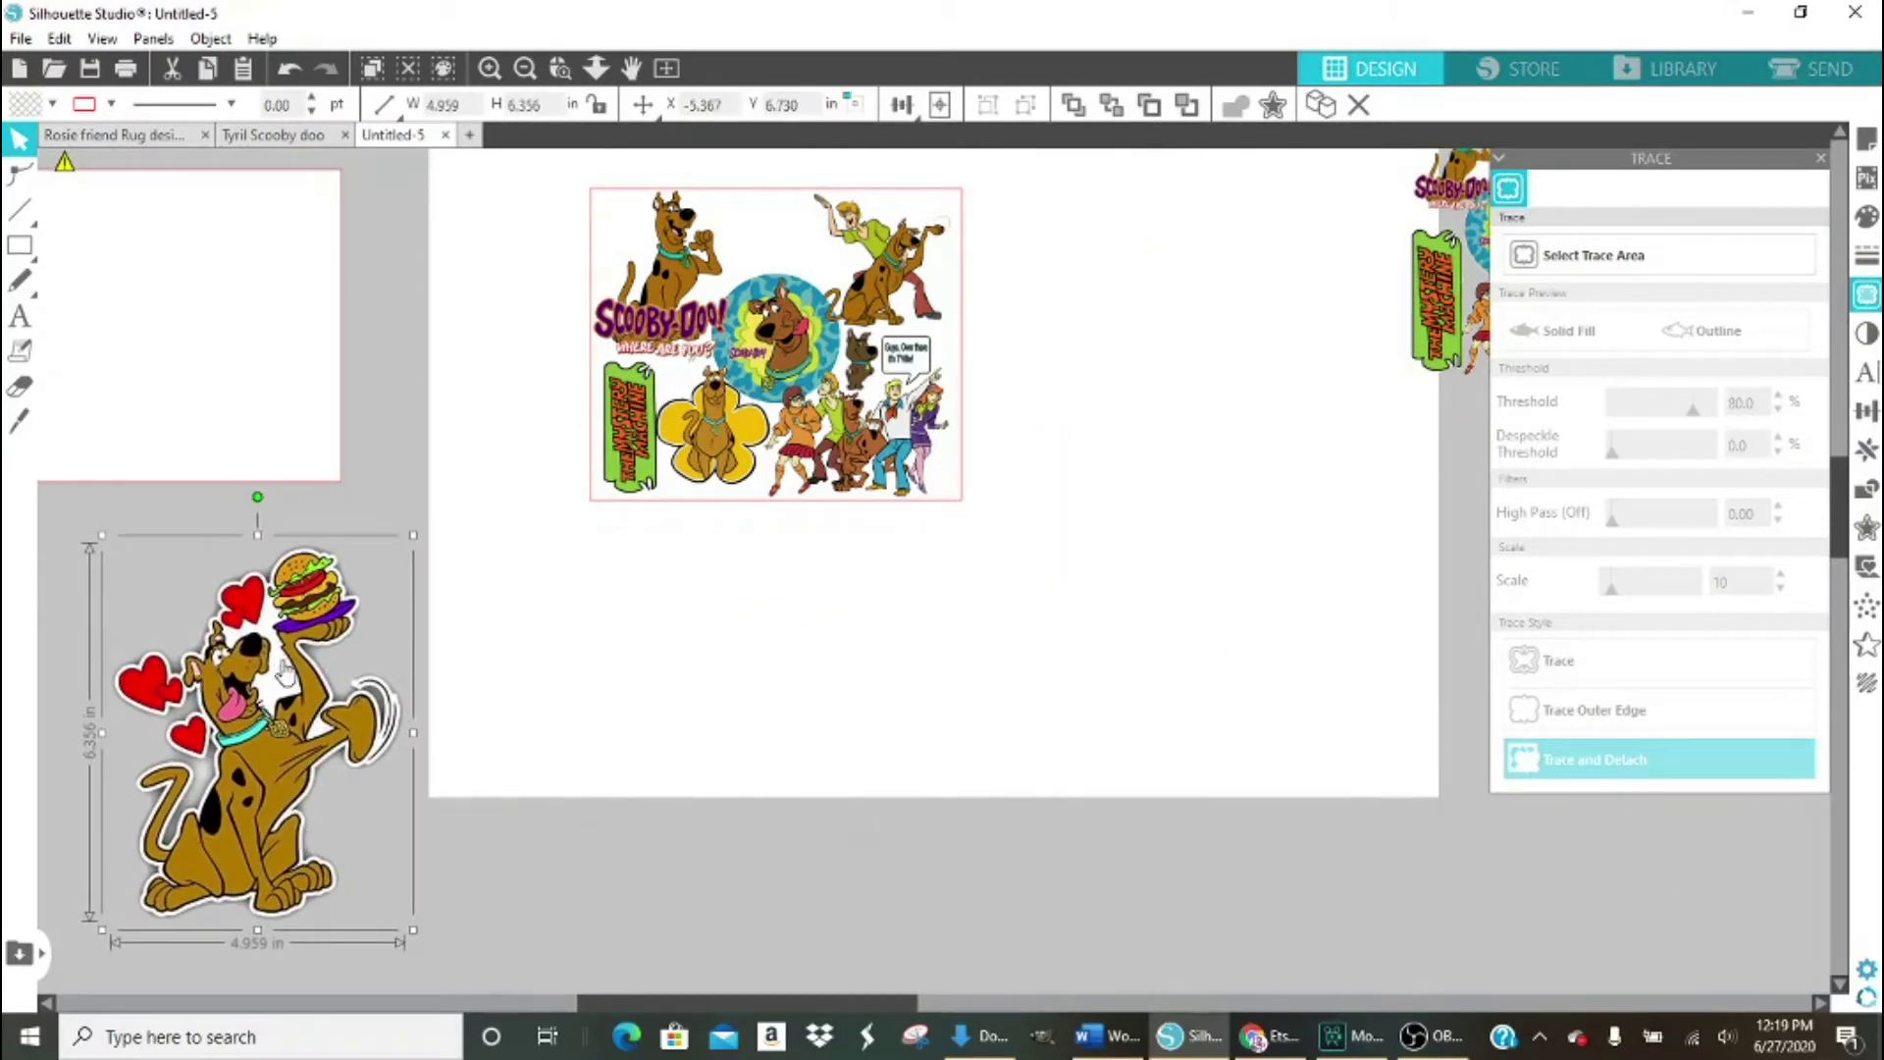
pyautogui.scroll(1, 393, 690)
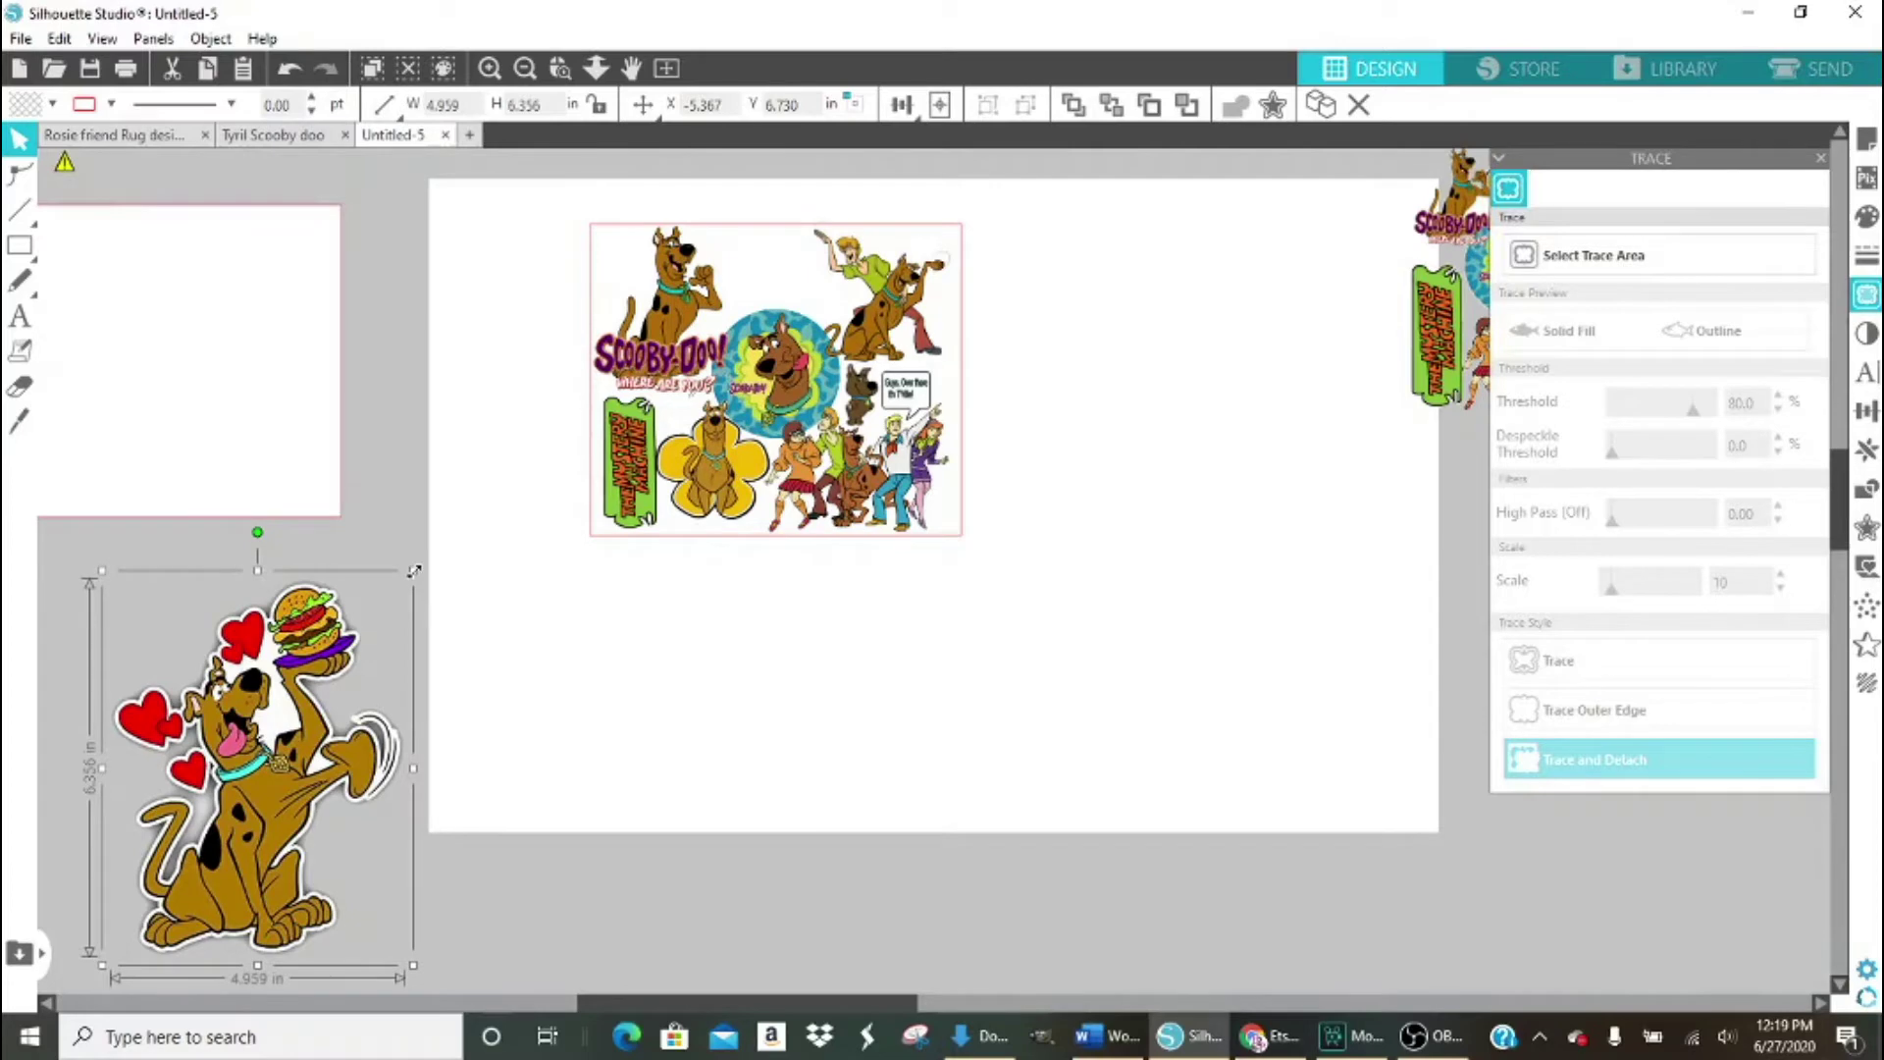
pyautogui.moveTo(414, 570); pyautogui.dragTo(623, 589)
# Take the Mystery Machine sign out of the rectangle's lower-left corner, rotate it back to upright horizontal, and fit it at the rectangle's top centre.
pyautogui.moveTo(630, 461); pyautogui.dragTo(883, 689)
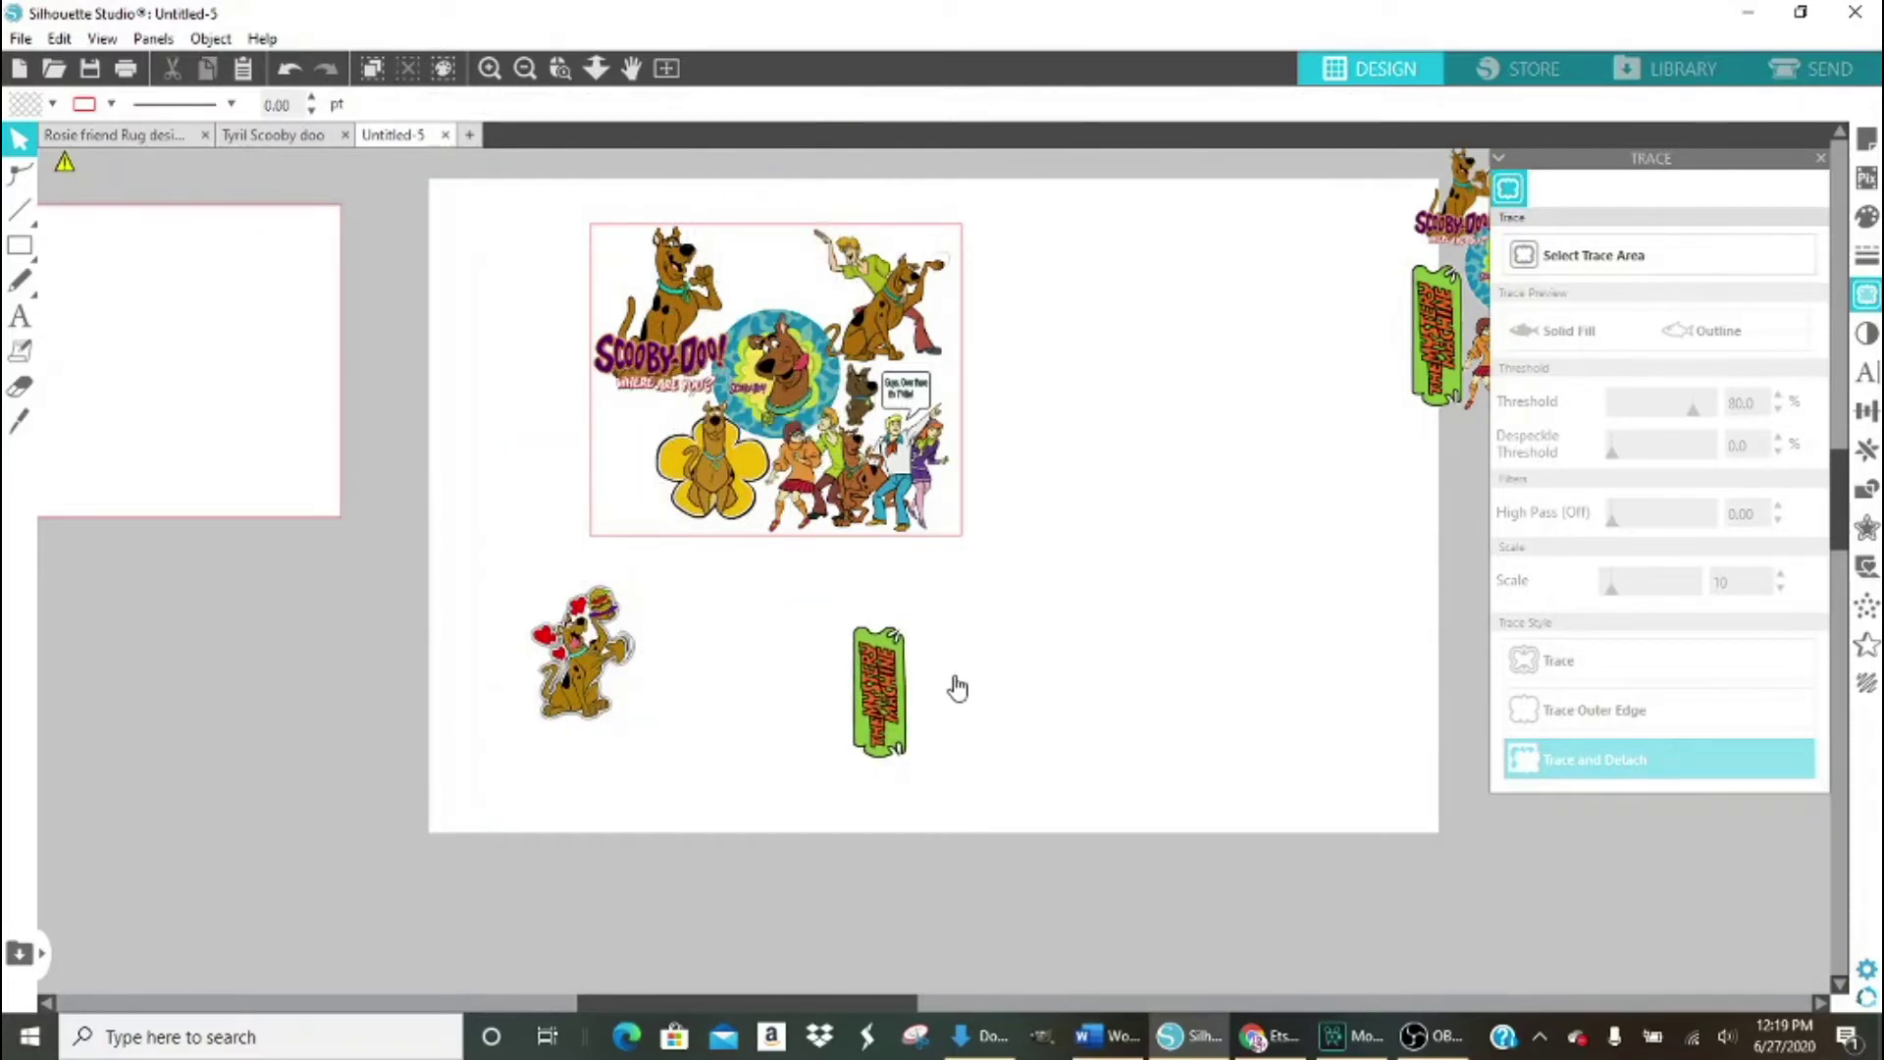
pyautogui.click(879, 692)
pyautogui.click(210, 39)
pyautogui.click(589, 190)
pyautogui.click(210, 38)
pyautogui.click(606, 169)
pyautogui.click(210, 38)
pyautogui.click(605, 168)
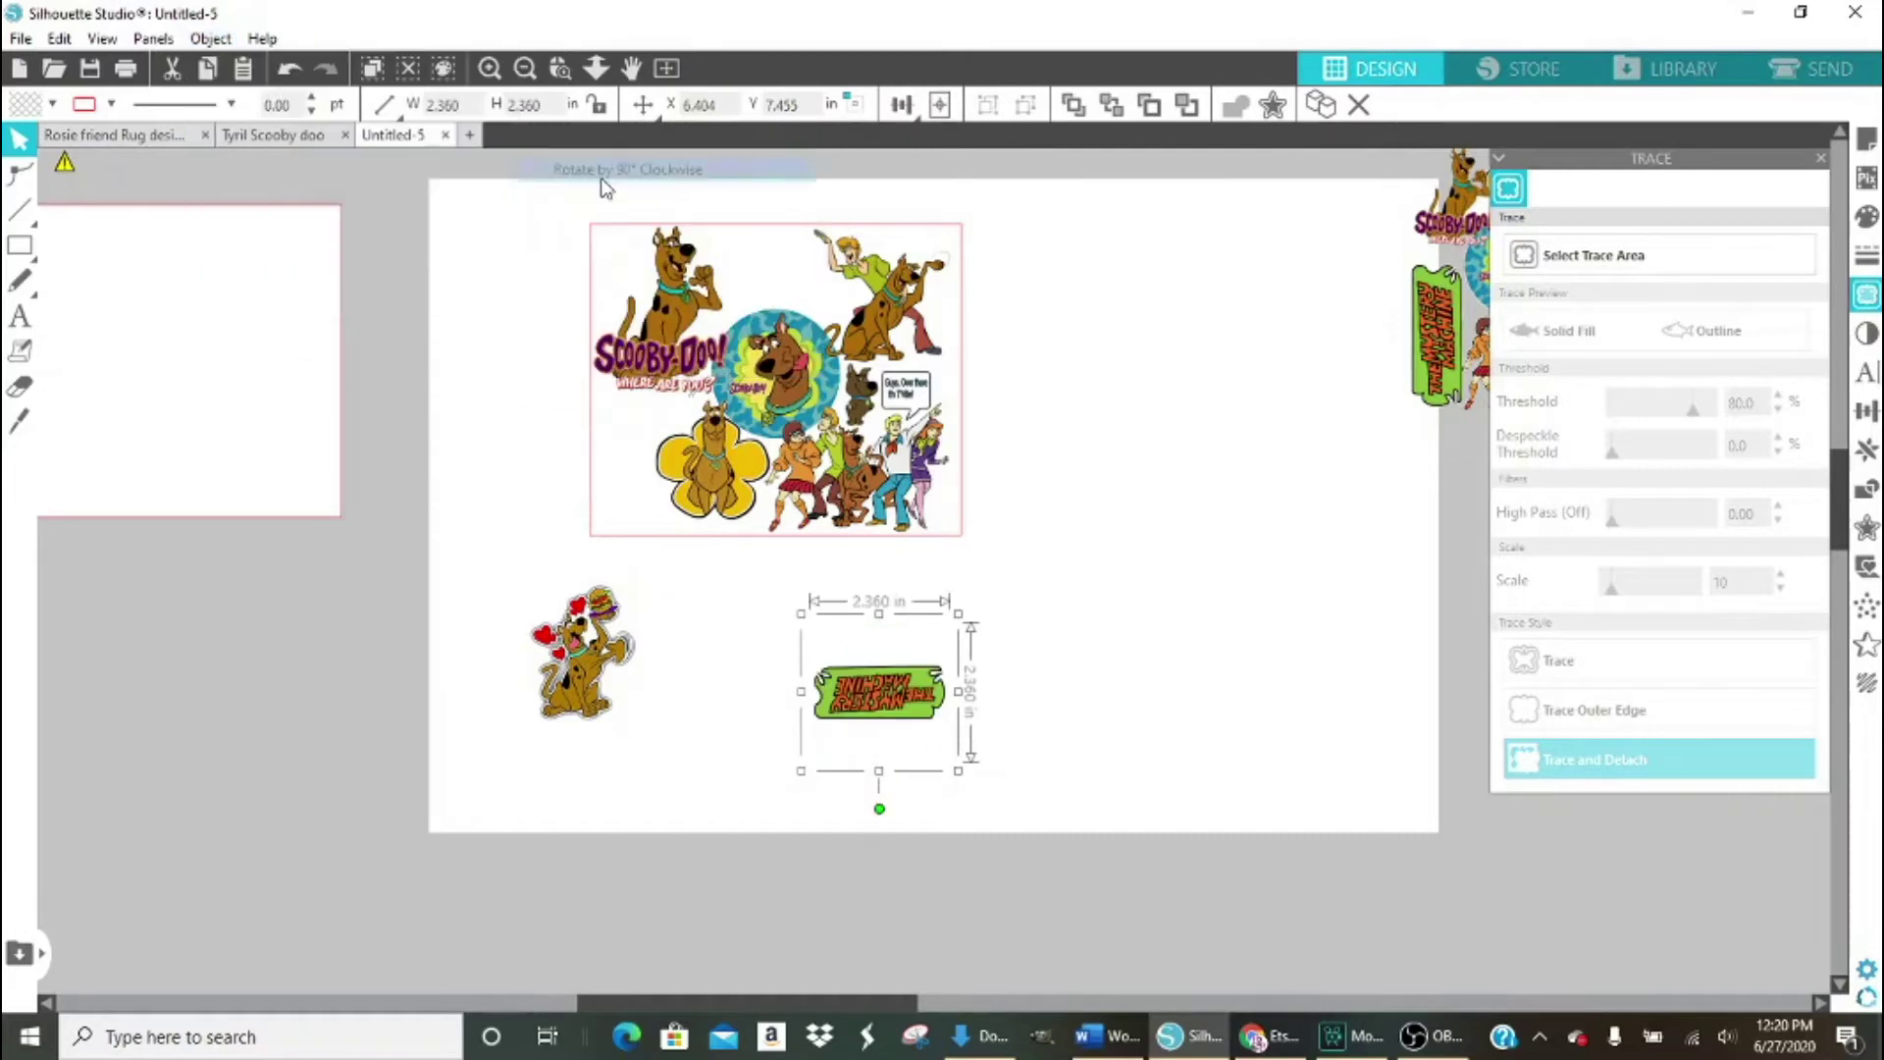
pyautogui.click(210, 38)
pyautogui.click(605, 169)
pyautogui.click(210, 38)
pyautogui.click(605, 169)
pyautogui.moveTo(880, 809); pyautogui.dragTo(790, 295)
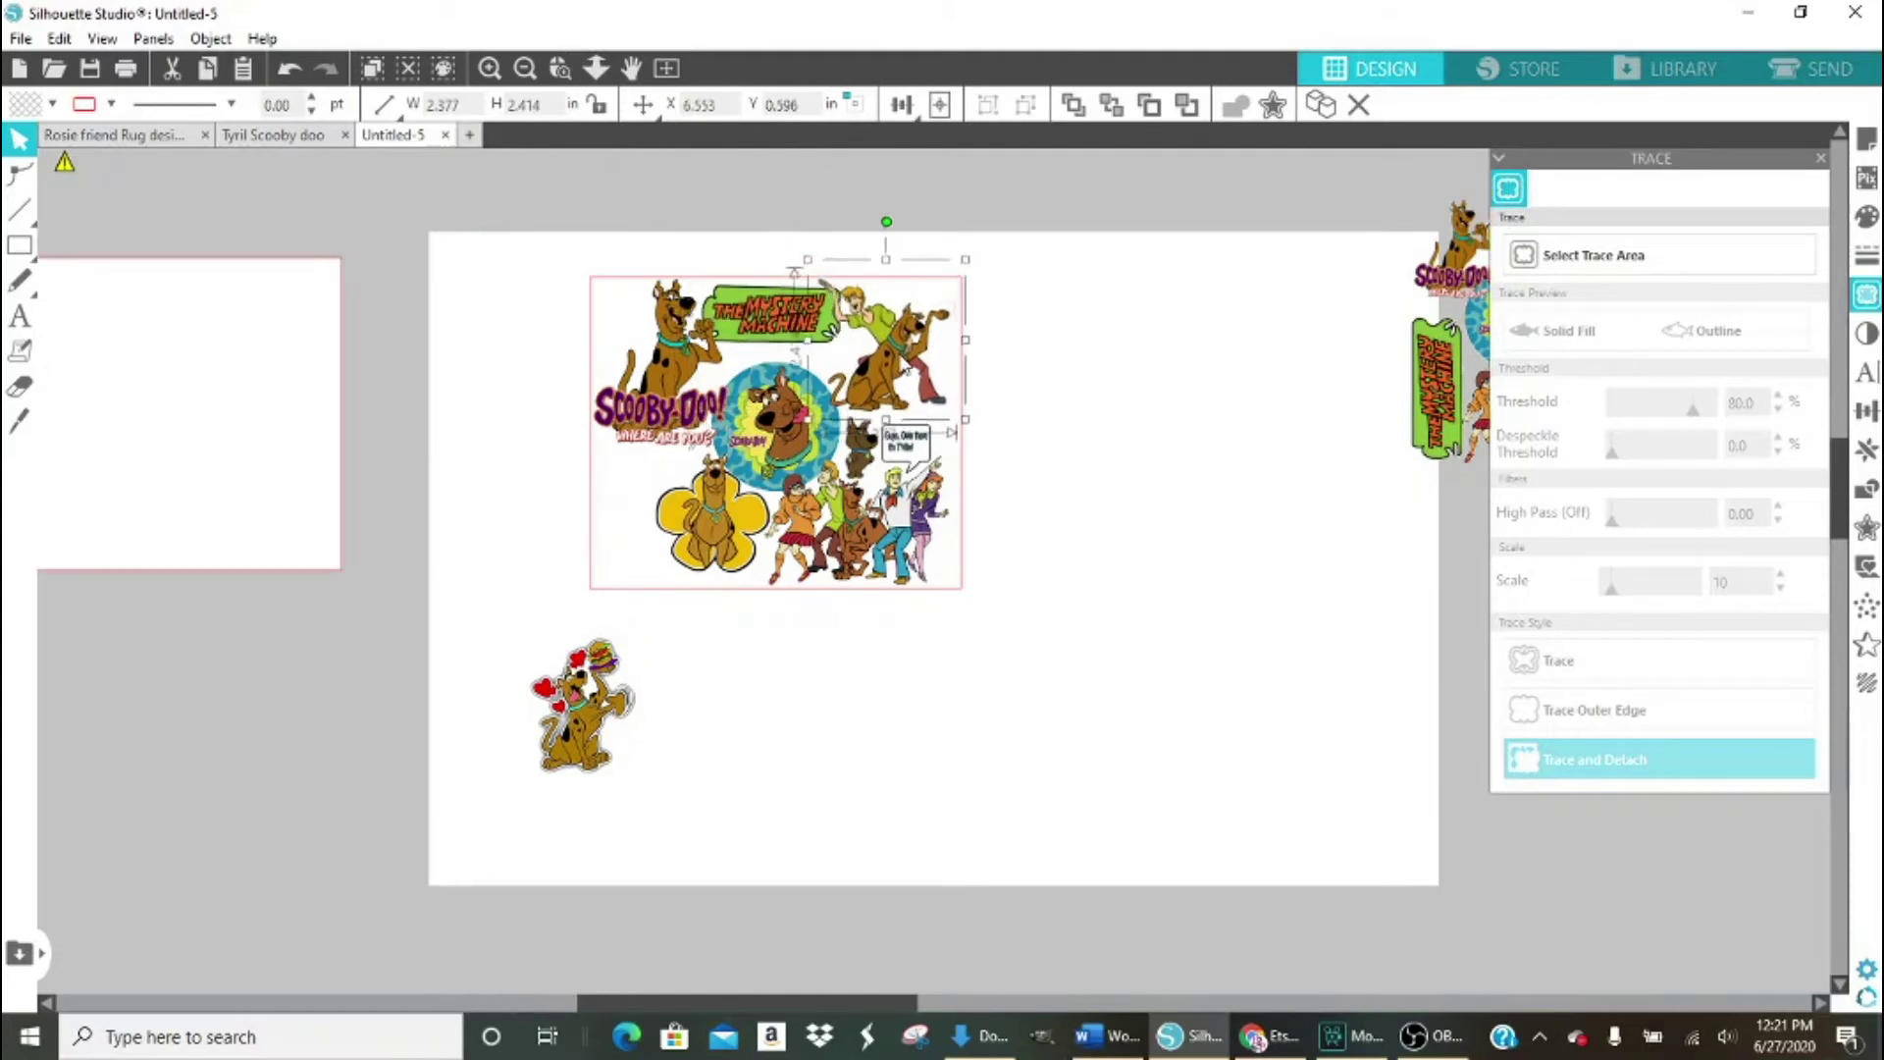
# Place the burger Scooby in the rectangle's lower-left corner and enlarge the flower picture beside it to about 1.8 by 1.9 in.
pyautogui.moveTo(584, 704); pyautogui.dragTo(638, 526)
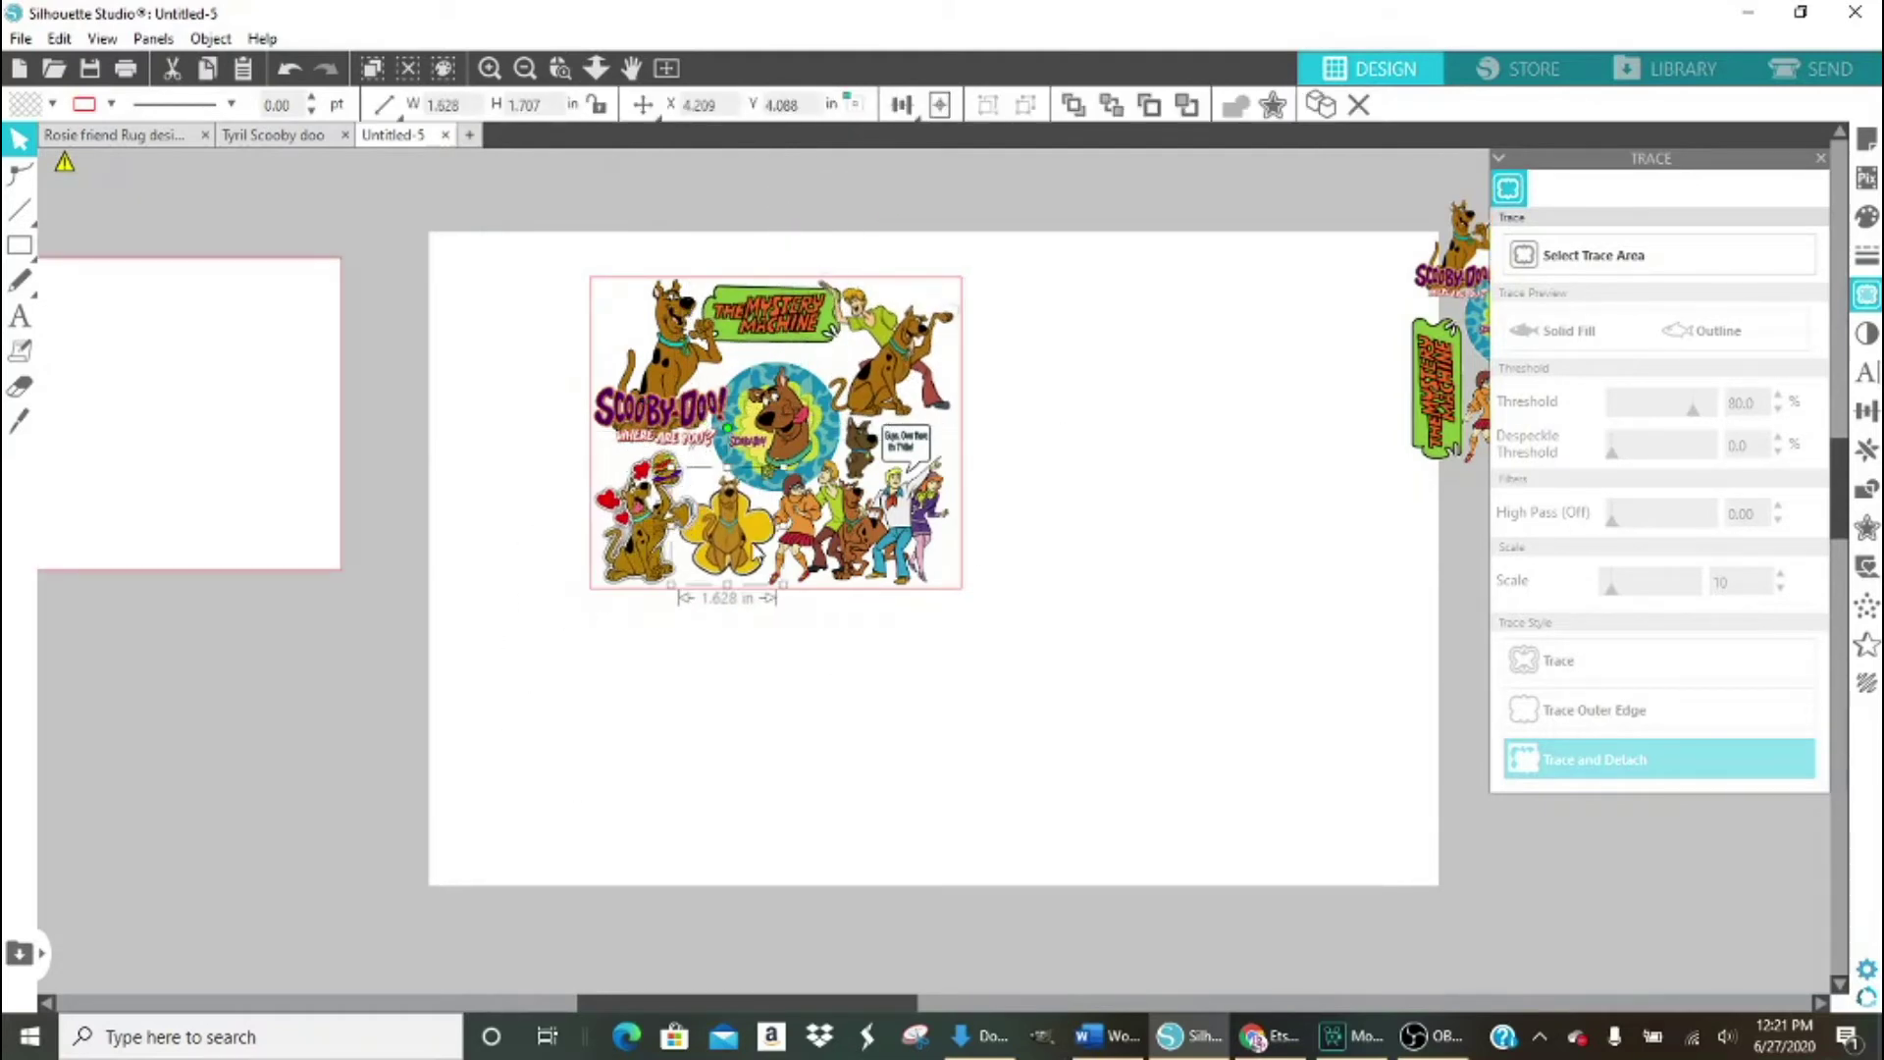
pyautogui.click(852, 566)
pyautogui.click(738, 575)
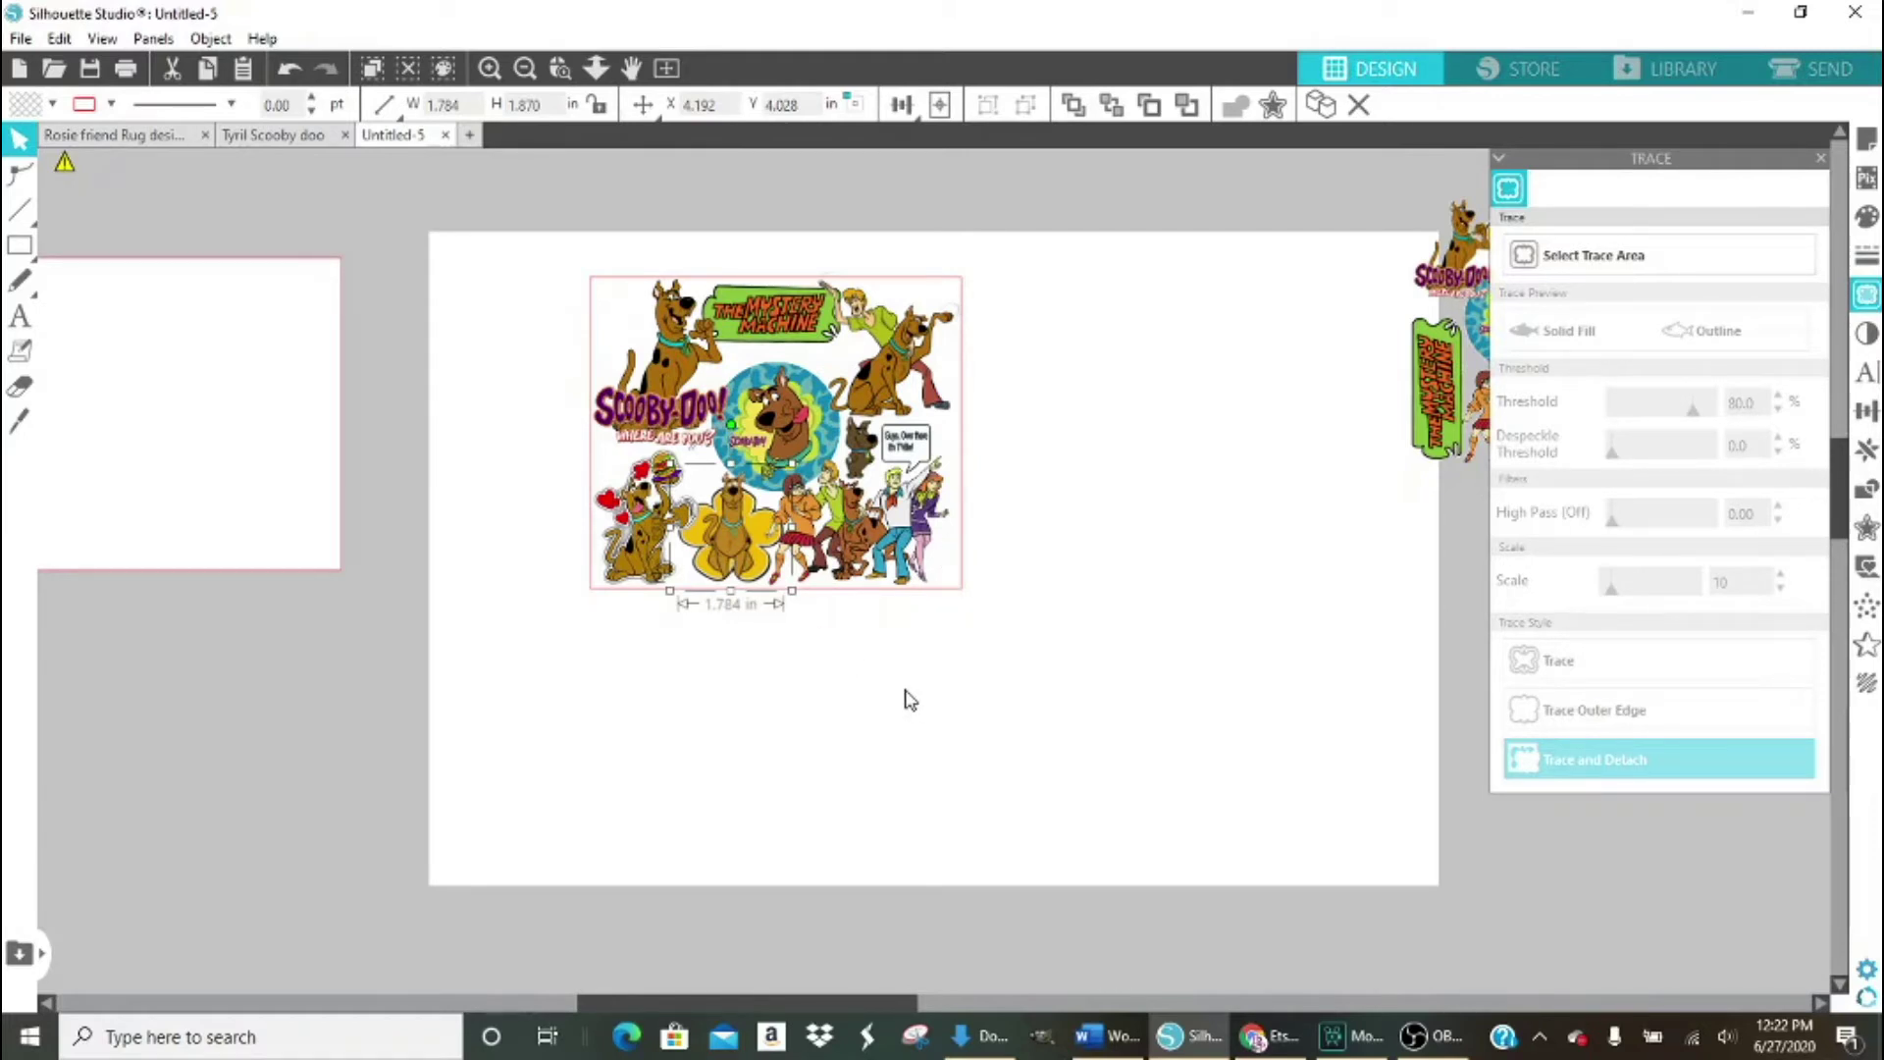
# Place a second 6.25 by 5.25 in rectangle containing the round blue Scooby picture to the right of the filled rectangle.
pyautogui.click(1821, 158)
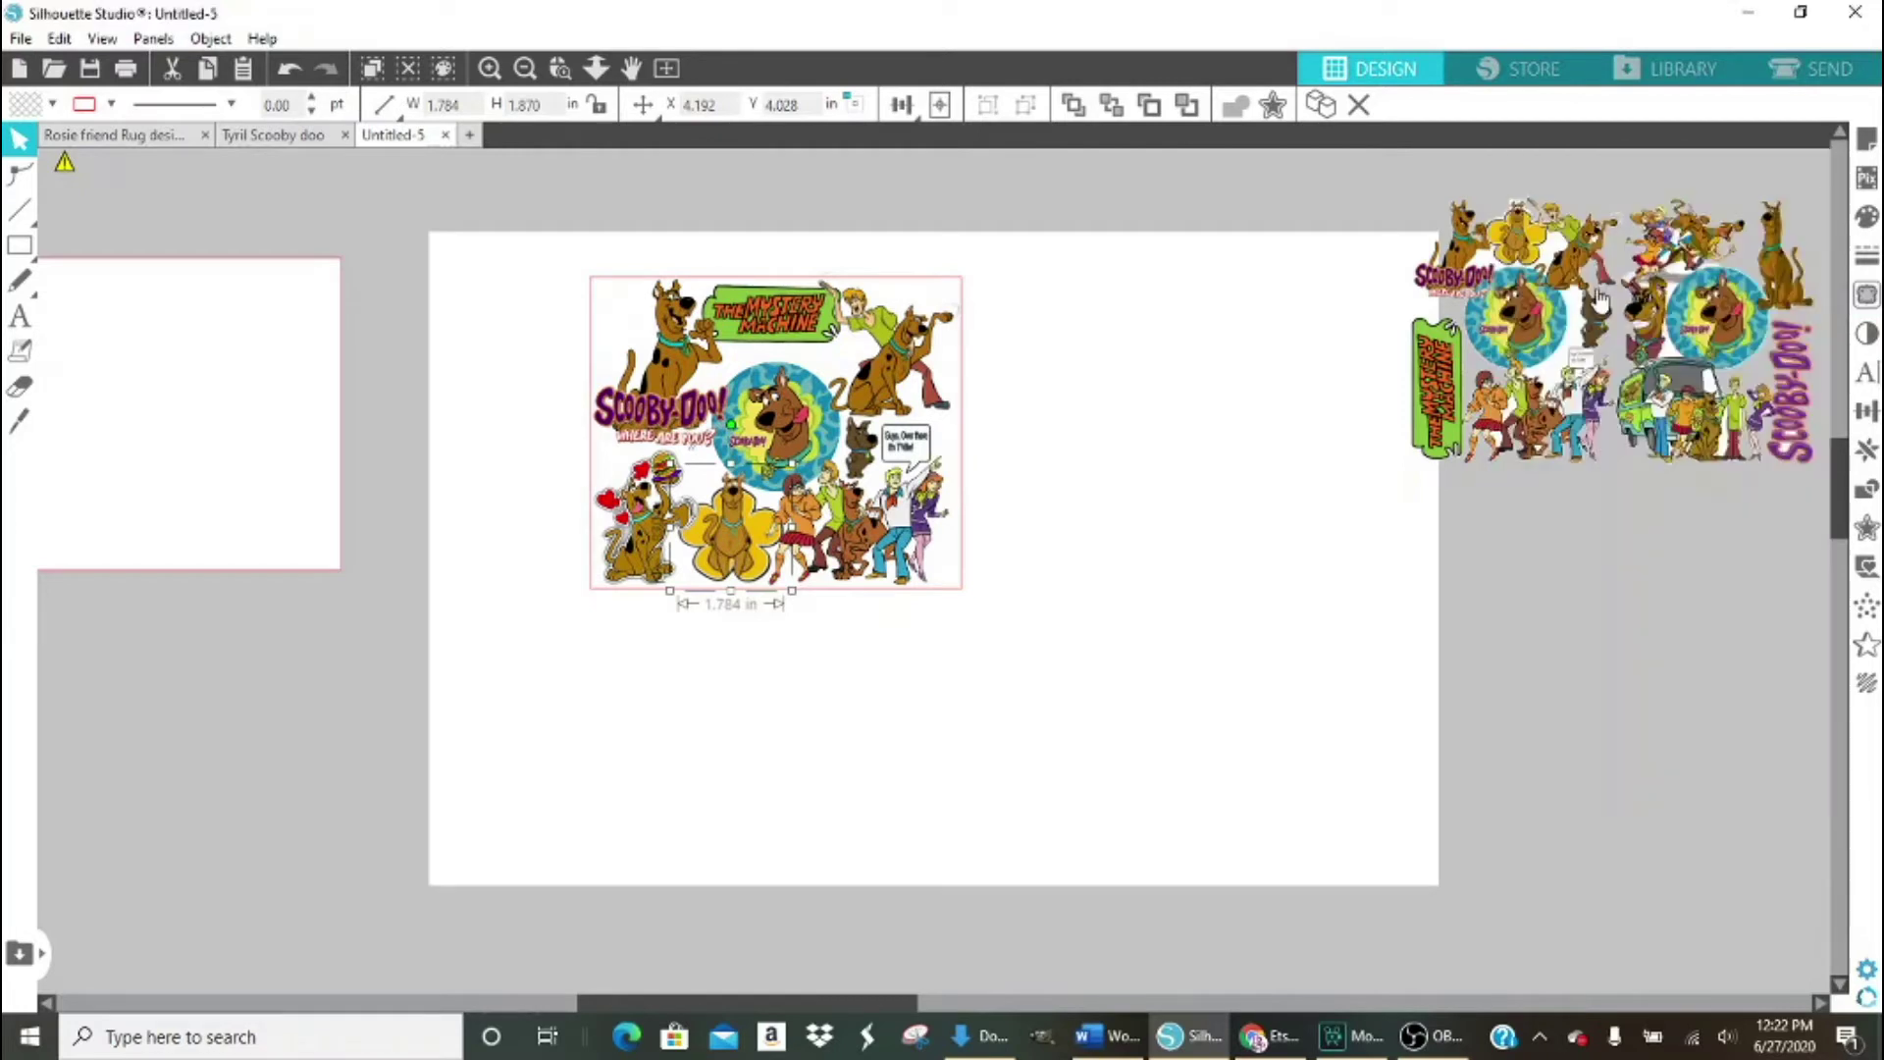
pyautogui.moveTo(1668, 402)
pyautogui.mouseDown()
pyautogui.moveTo(1269, 500)
pyautogui.moveTo(1462, 515)
pyautogui.mouseUp()
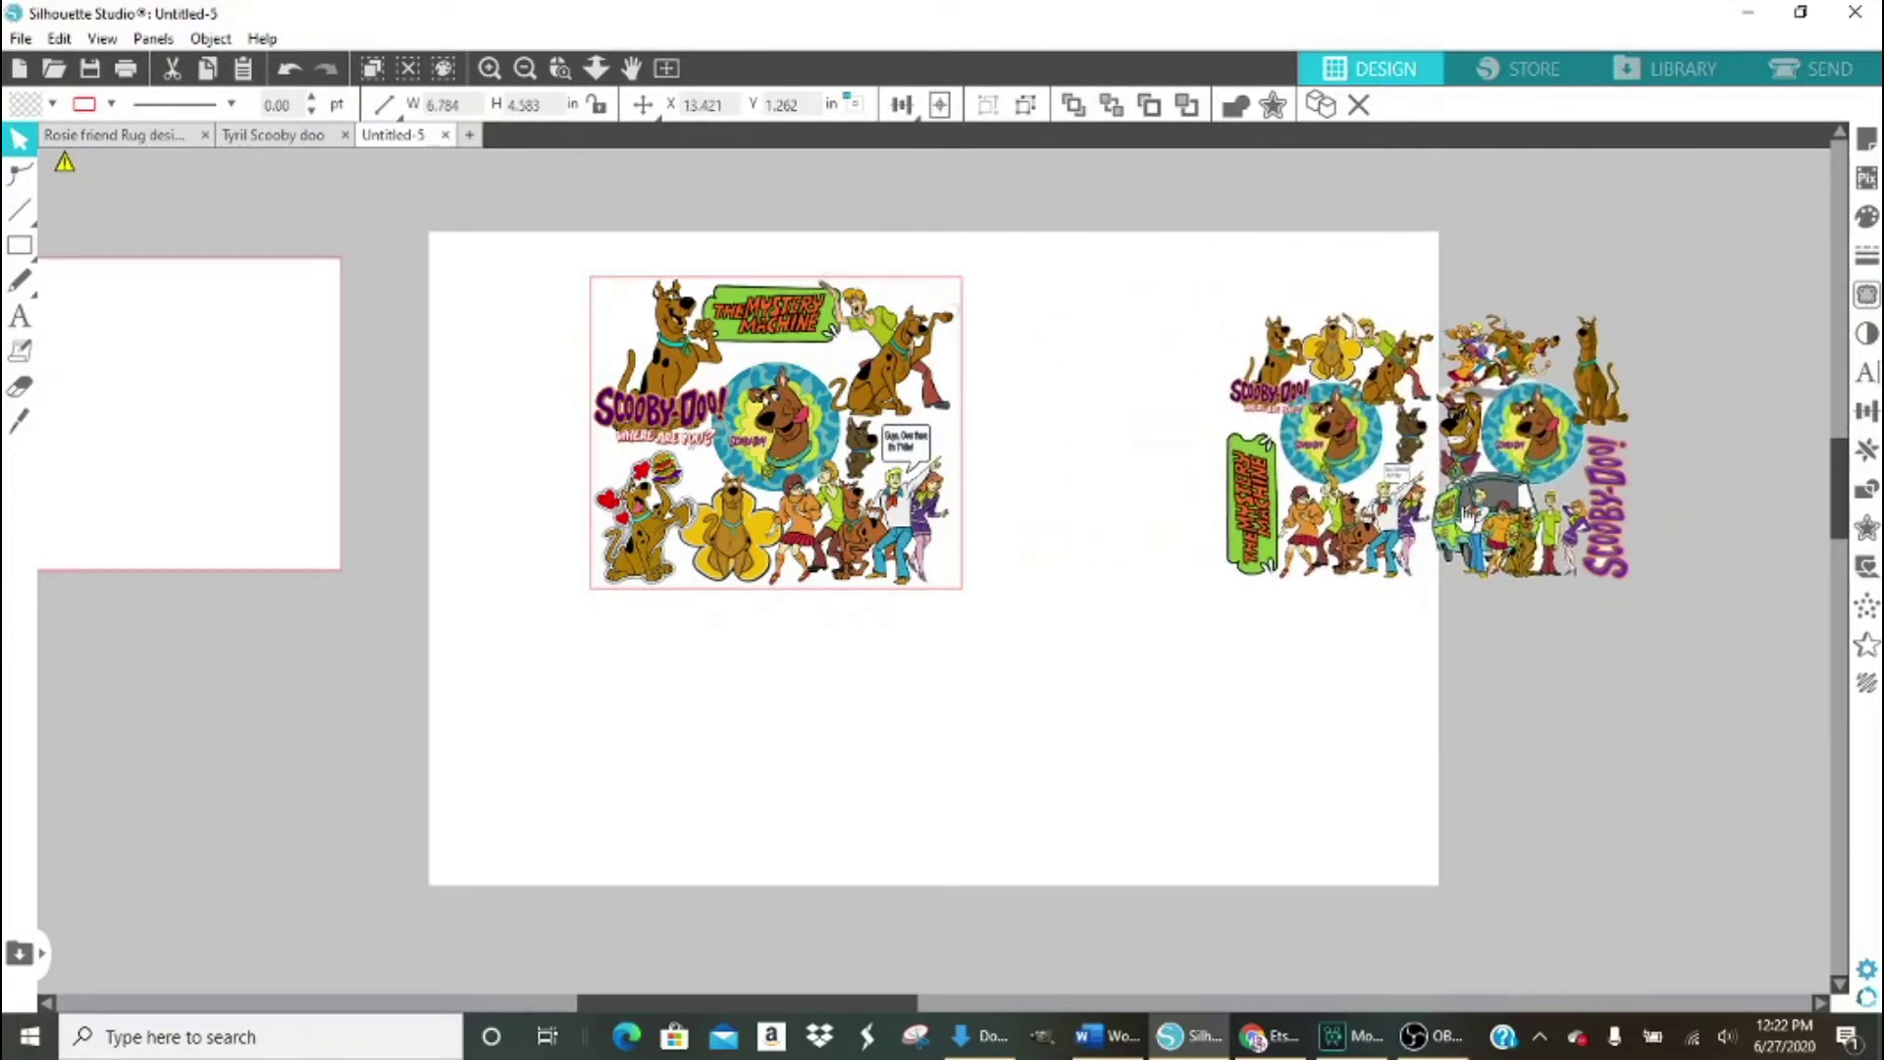
pyautogui.hotkey('ctrl', 'z')
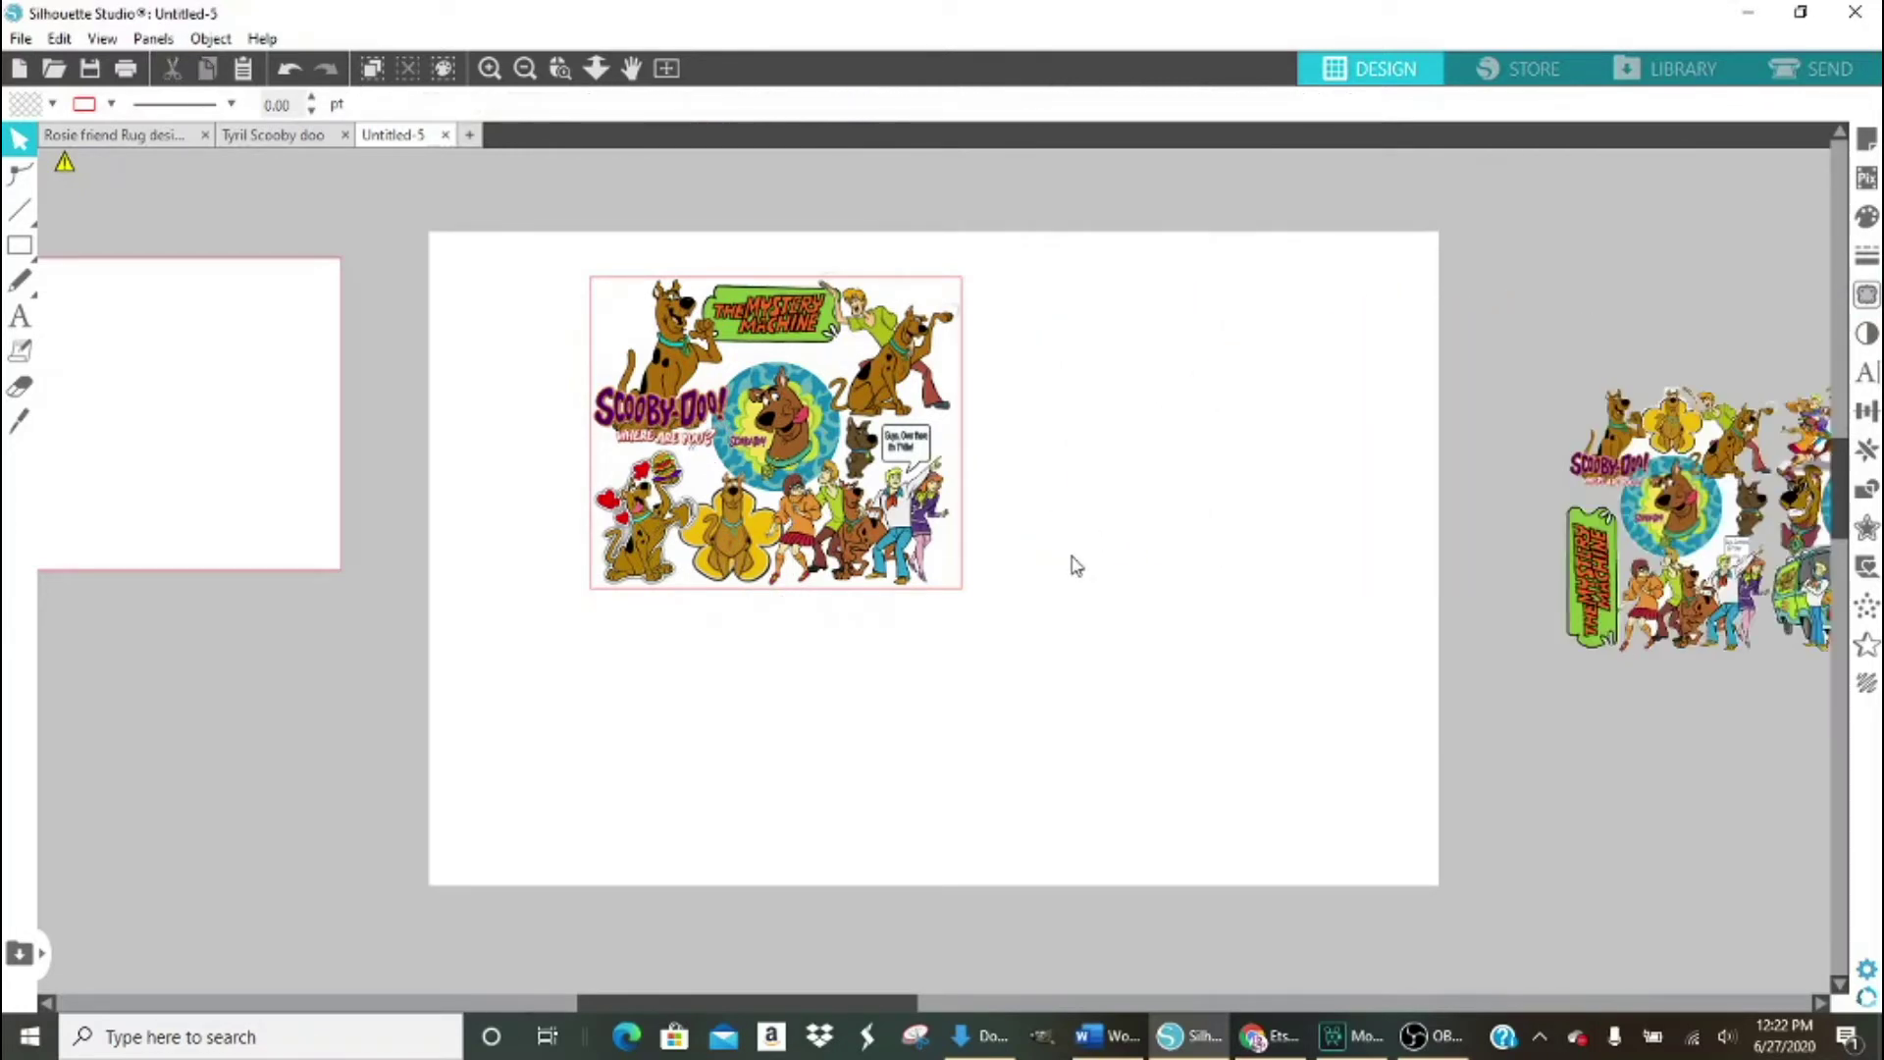
pyautogui.click(959, 593)
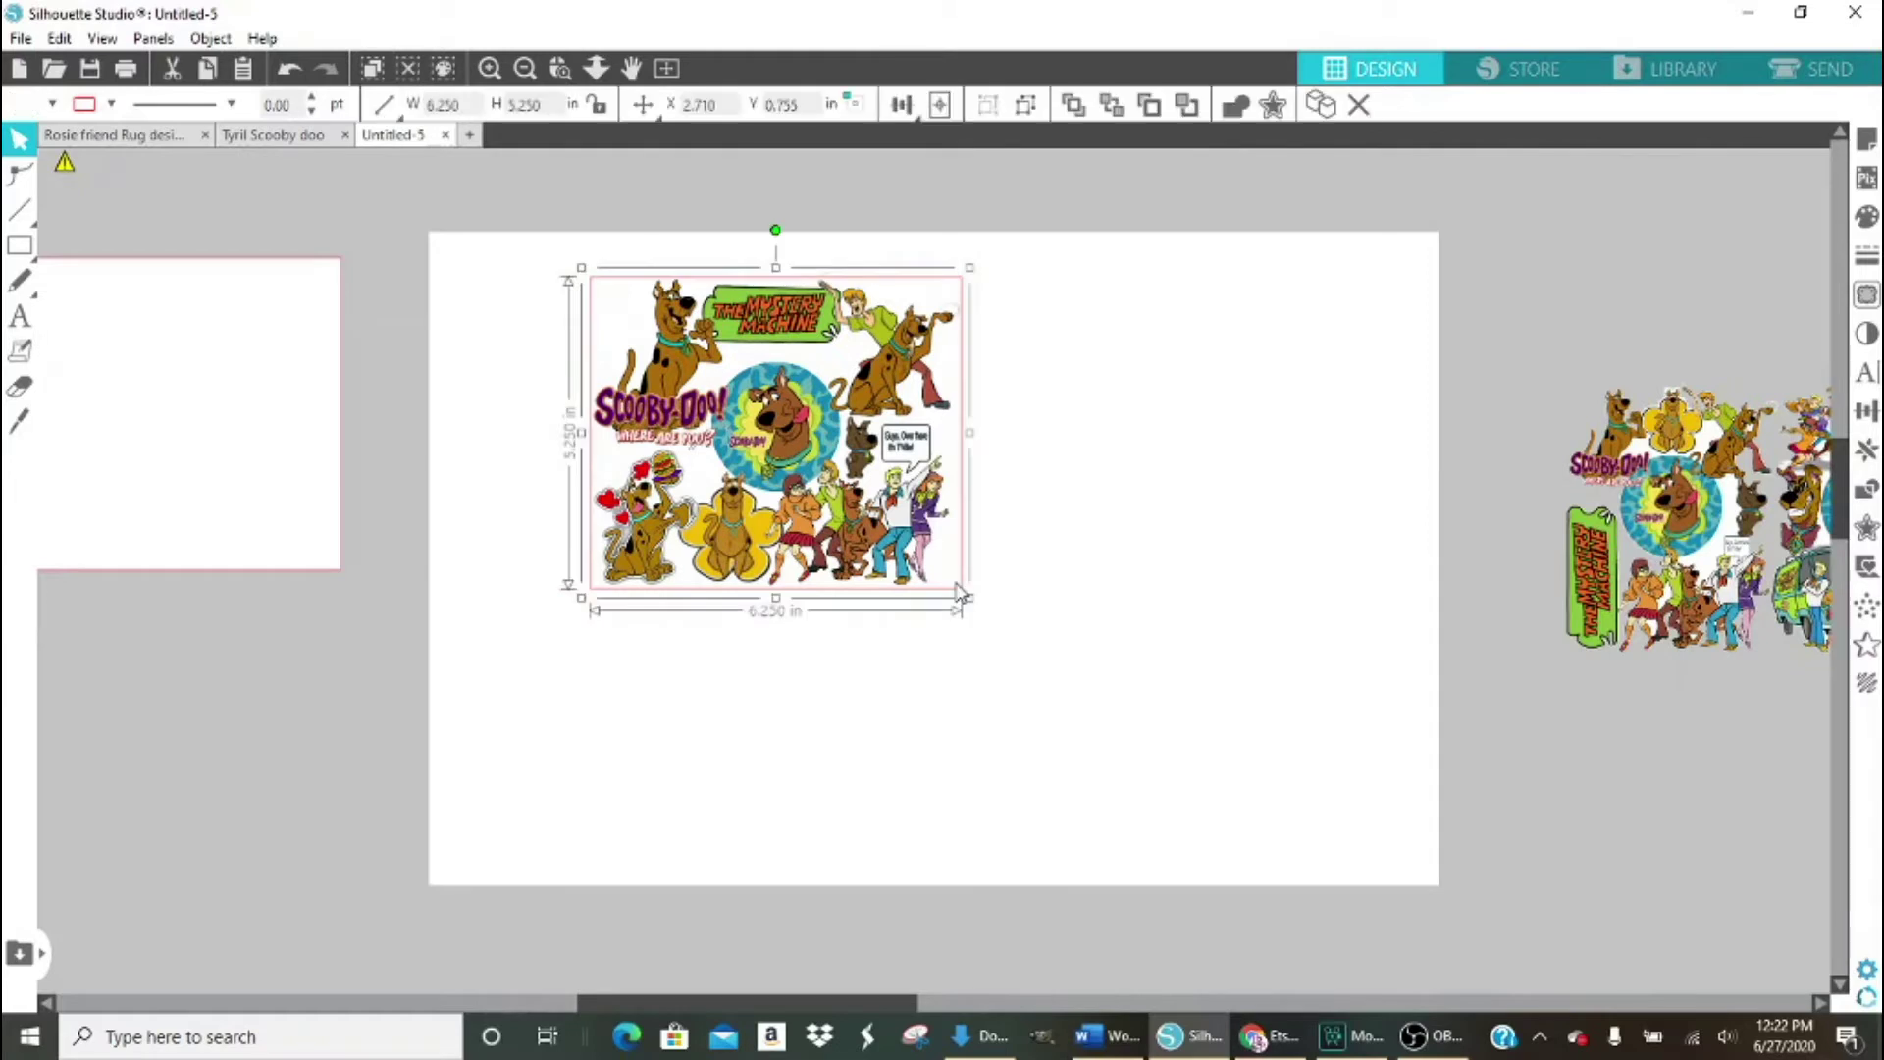
pyautogui.click(1322, 106)
pyautogui.moveTo(942, 539); pyautogui.dragTo(1369, 563)
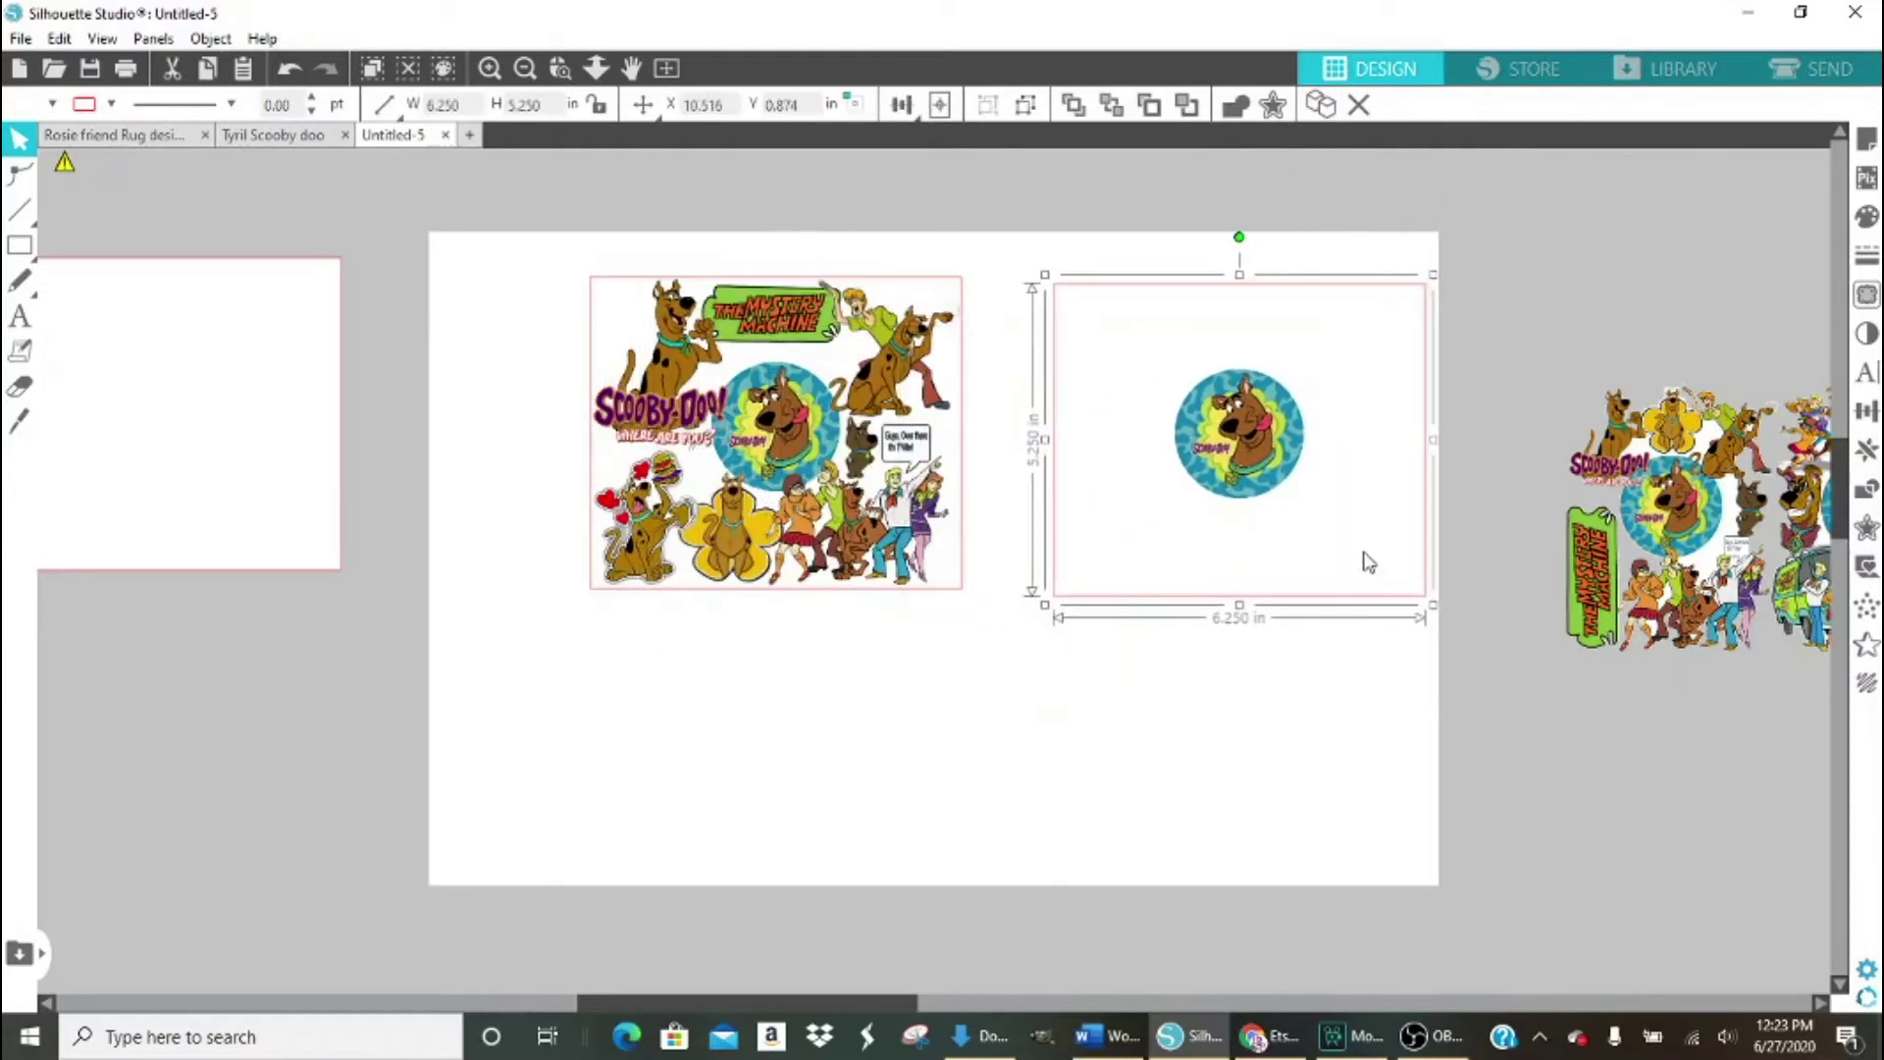
# Delete the leftover empty rectangle outside the page's left edge.
pyautogui.click(339, 510)
pyautogui.press('\\')
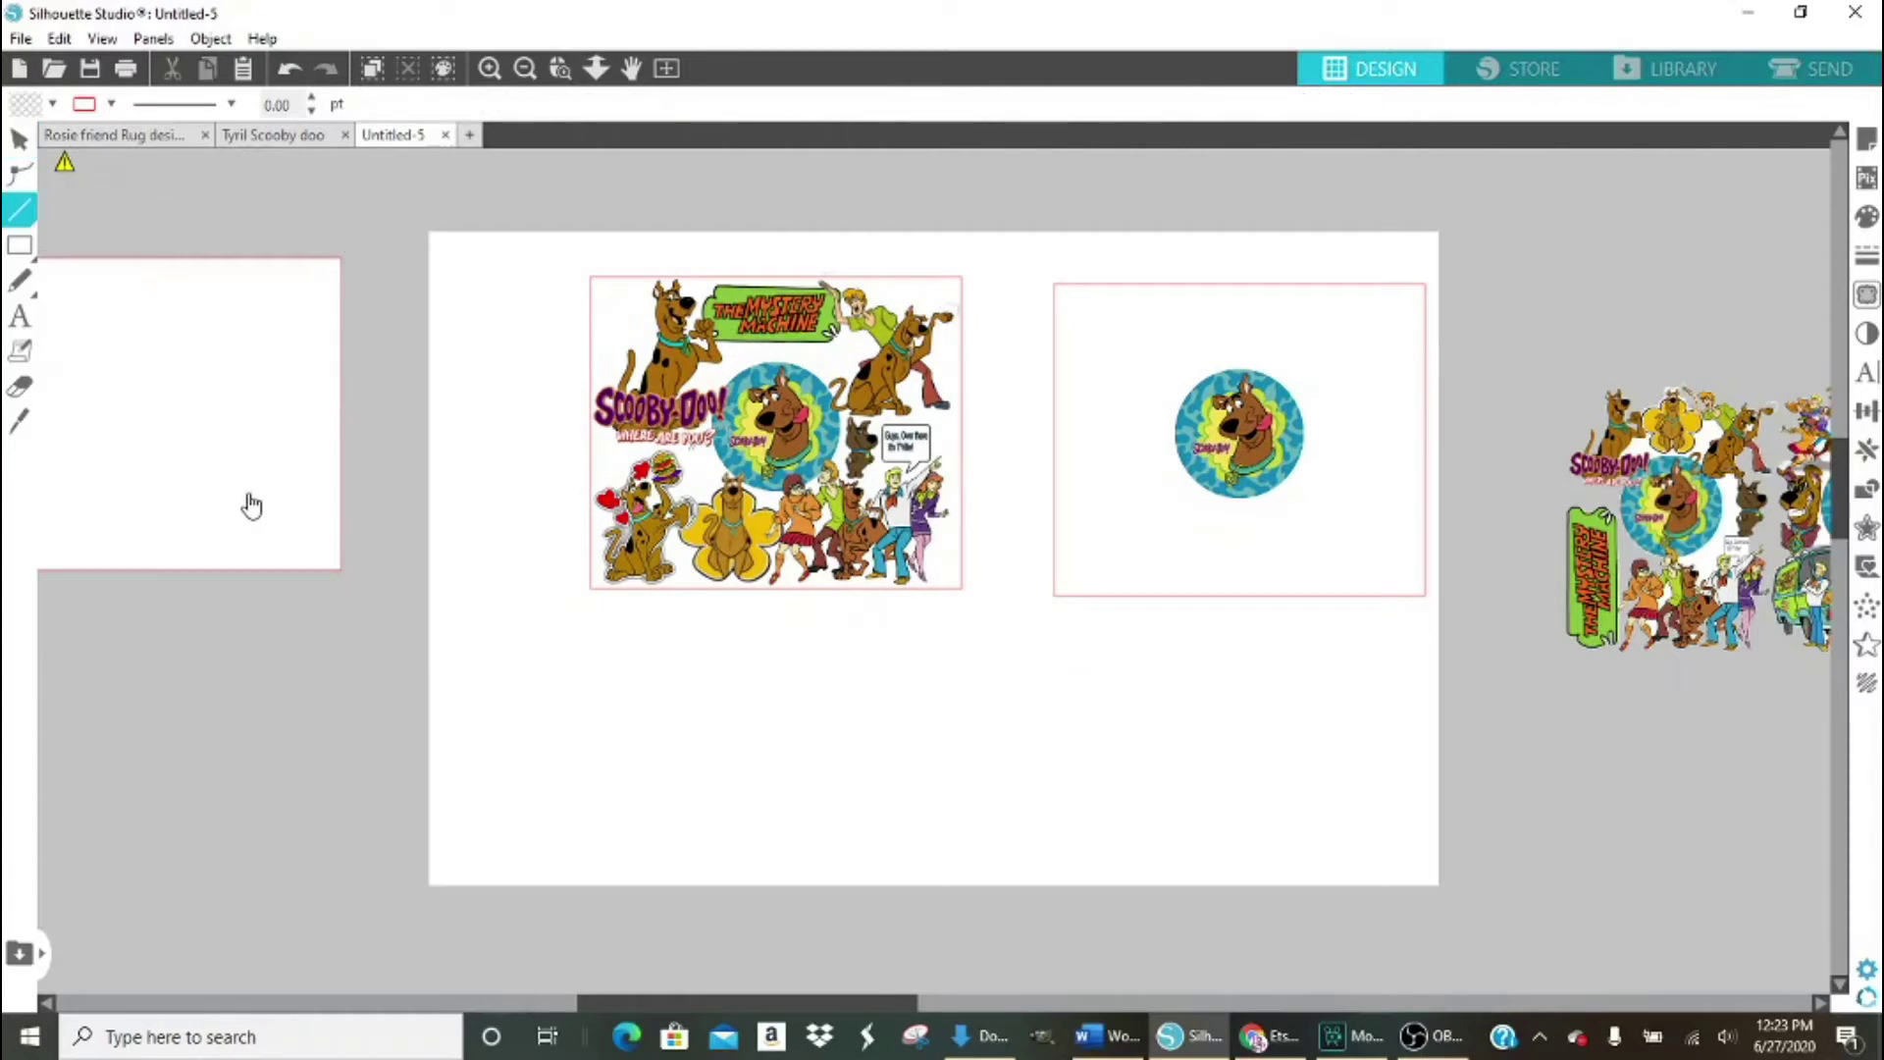
pyautogui.press('Delete')
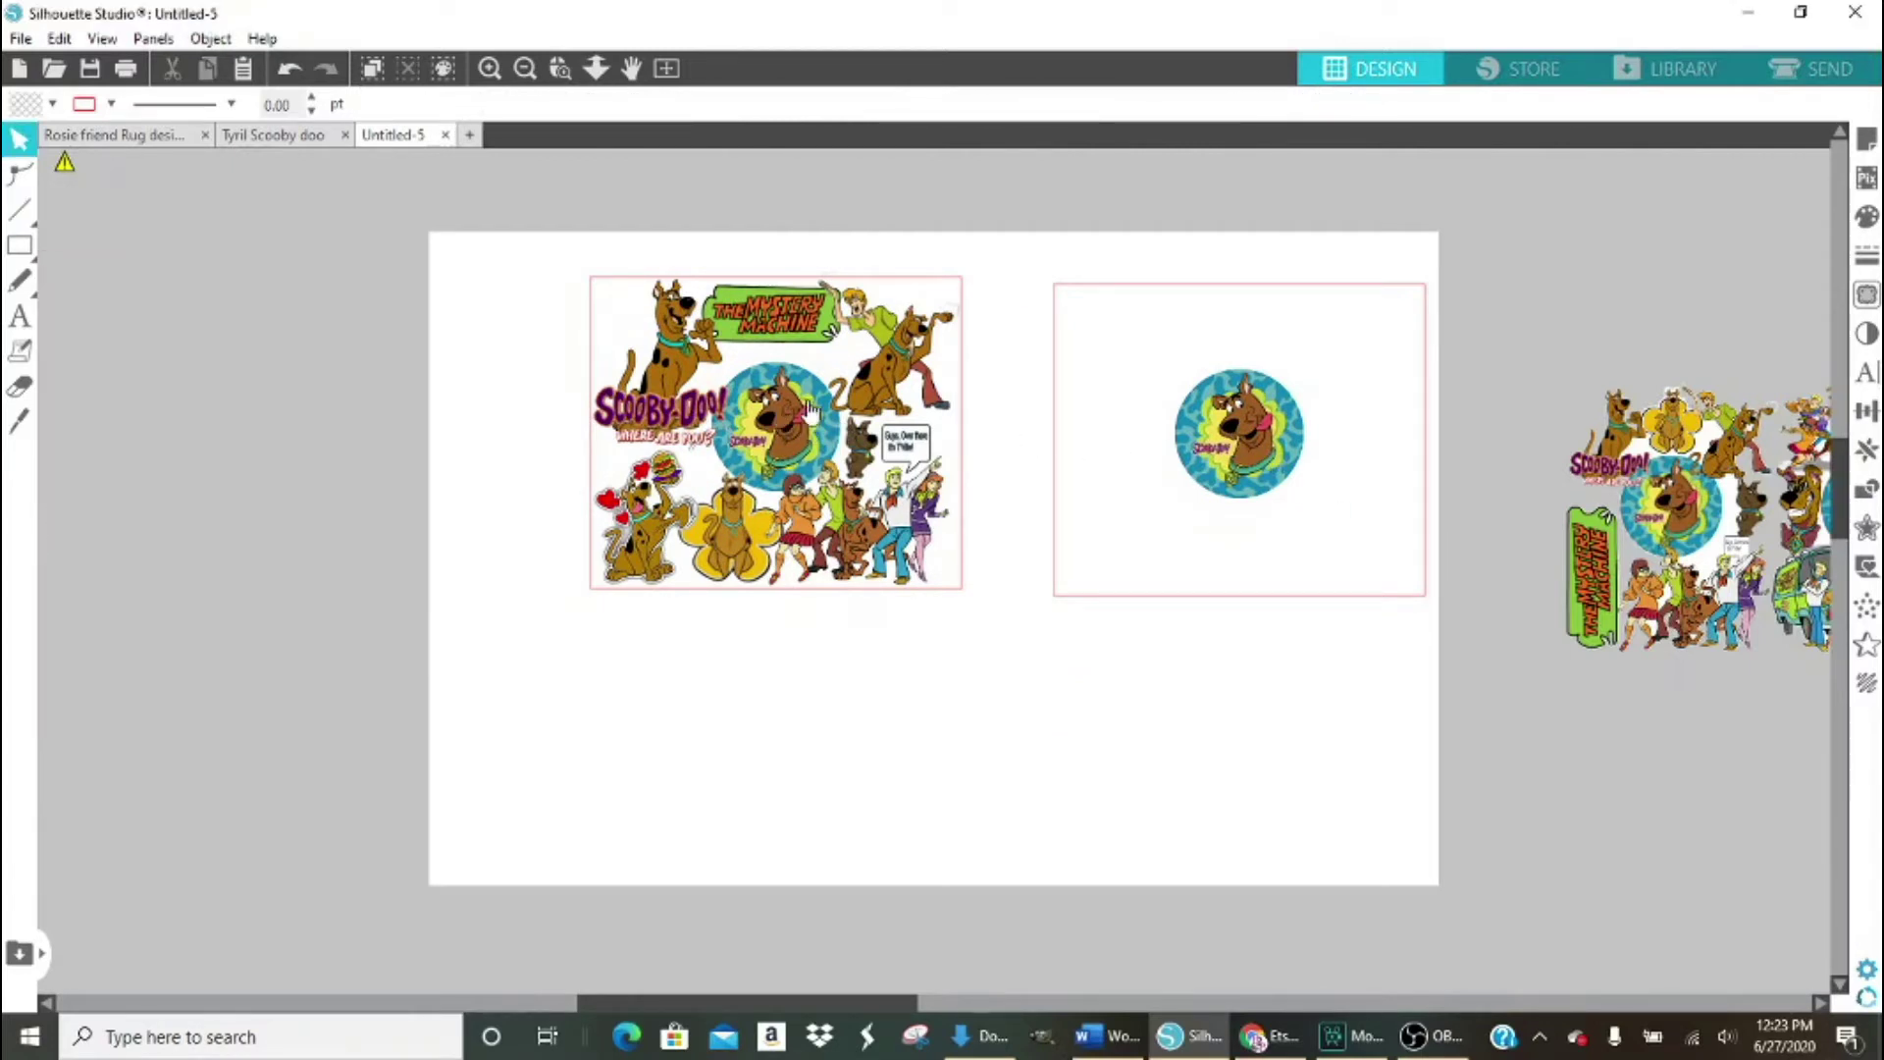
# Move the second rectangle and its round picture close to the first, and park the two reference collages at the page's upper-left corner.
pyautogui.moveTo(1227, 429); pyautogui.dragTo(1148, 420)
pyautogui.moveTo(1484, 685); pyautogui.dragTo(245, 775)
pyautogui.moveTo(304, 628); pyautogui.dragTo(125, 300)
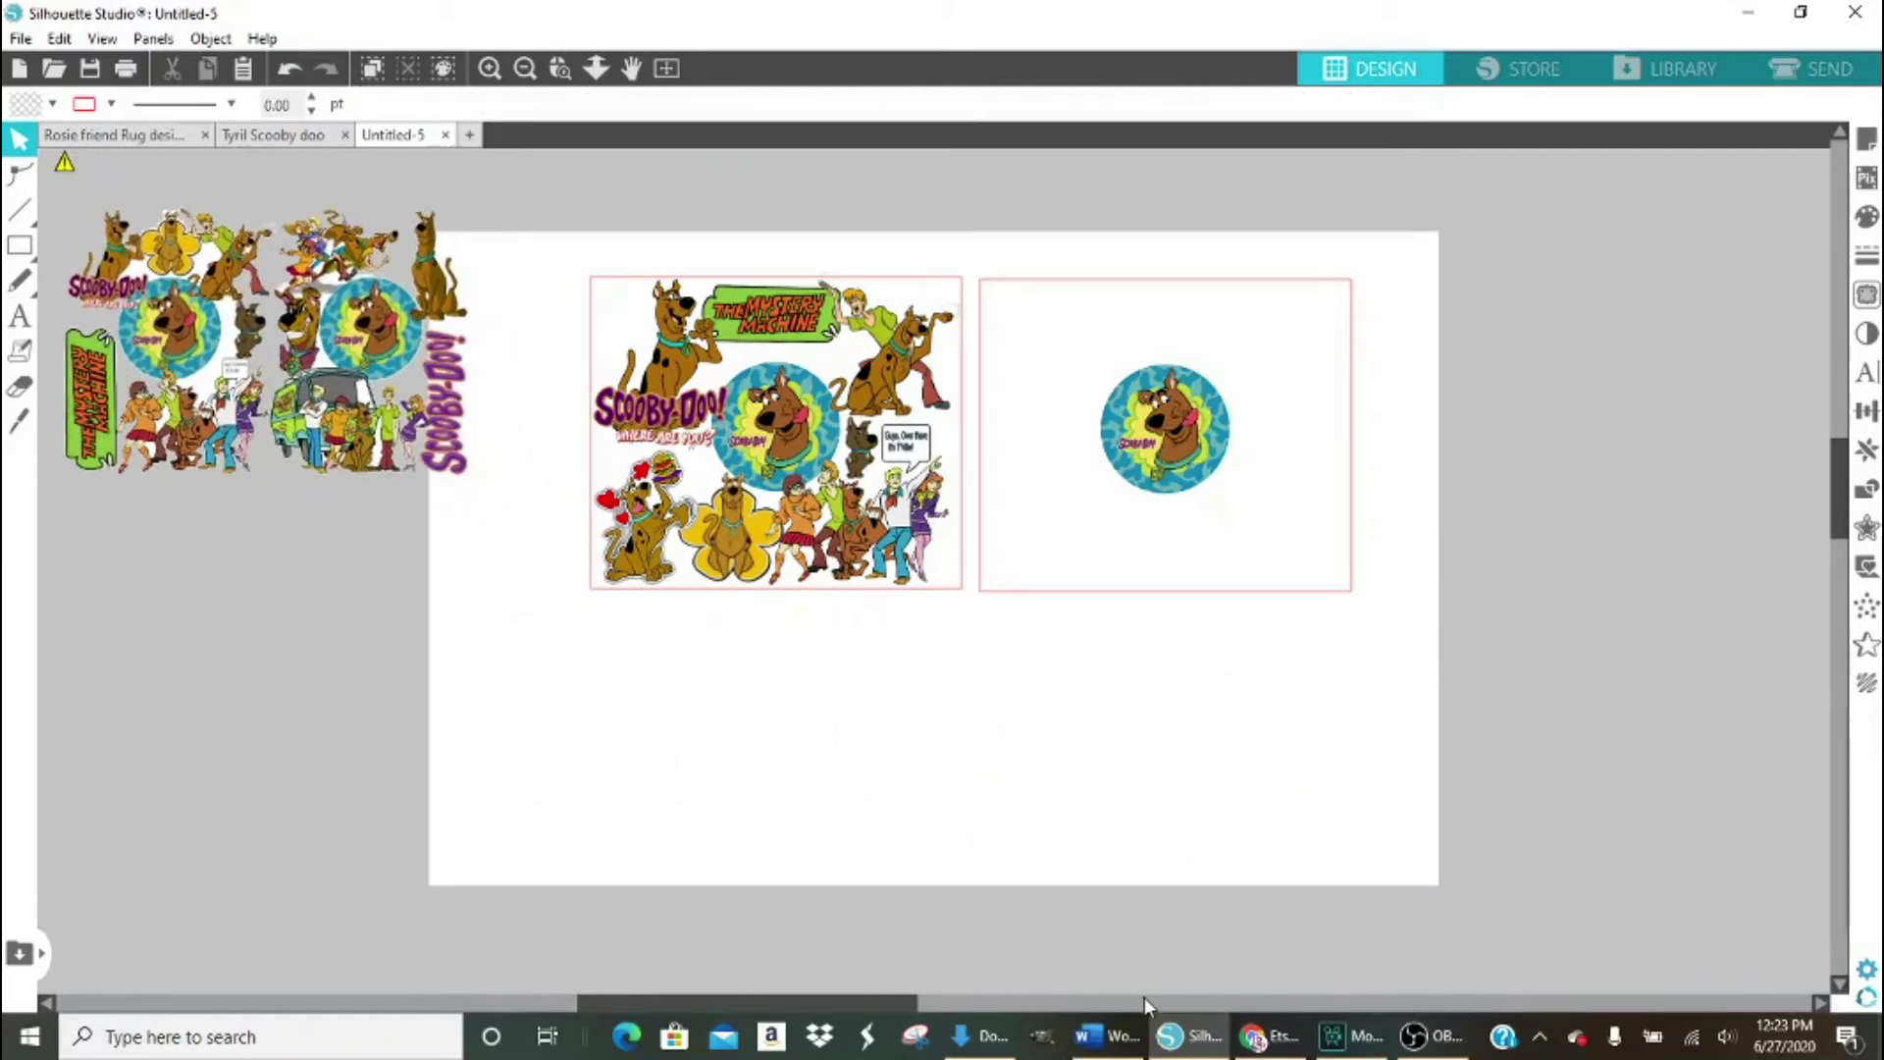
# Bring pictures ScoobyDoo0029, 0038, 0041, 0042, 0048 and 0052 from the ScoobyDoo folder in Downloads into the Silhouette Studio document.
pyautogui.click(982, 1036)
pyautogui.doubleClick(1394, 947)
pyautogui.moveTo(1816, 702); pyautogui.dragTo(1556, 748)
pyautogui.moveTo(1062, 697); pyautogui.dragTo(1276, 923)
pyautogui.click(1003, 1050)
pyautogui.moveTo(937, 687); pyautogui.dragTo(946, 821)
pyautogui.click(986, 1041)
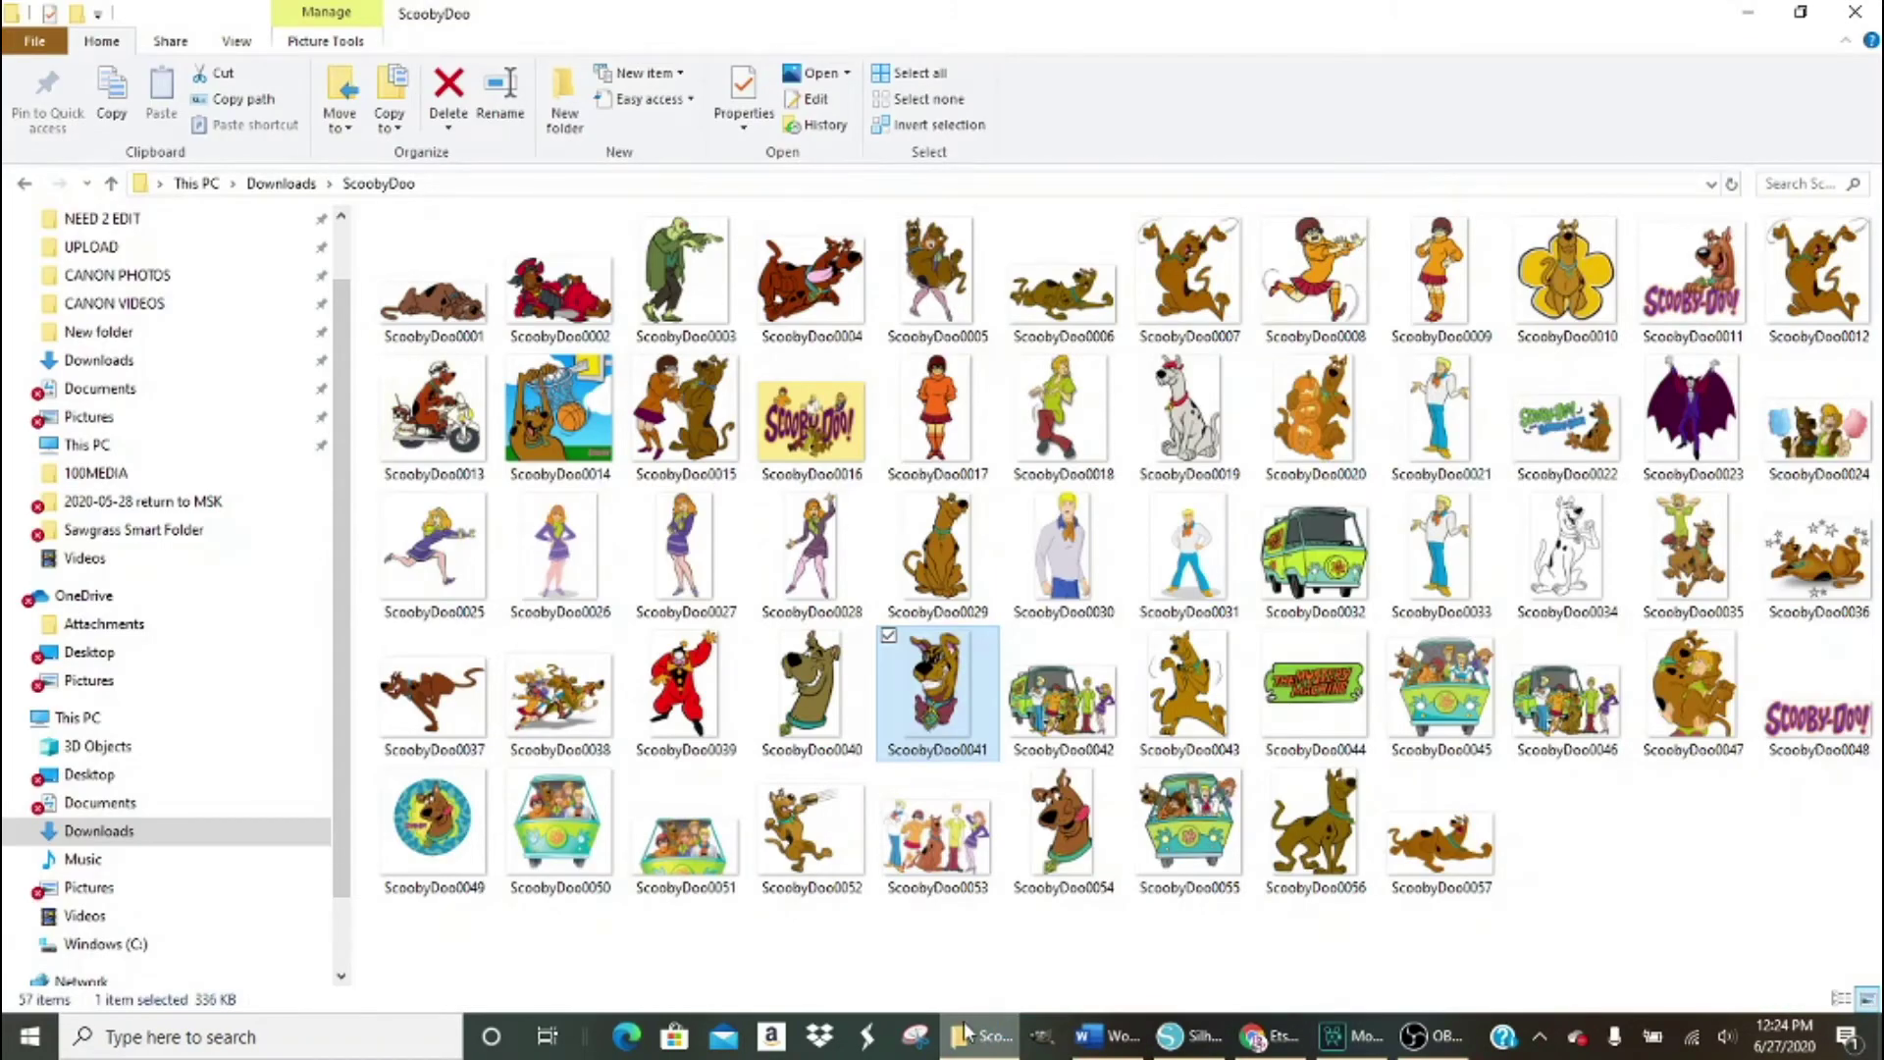
pyautogui.moveTo(940, 570); pyautogui.dragTo(1055, 844)
pyautogui.click(986, 1040)
pyautogui.moveTo(811, 829); pyautogui.dragTo(756, 769)
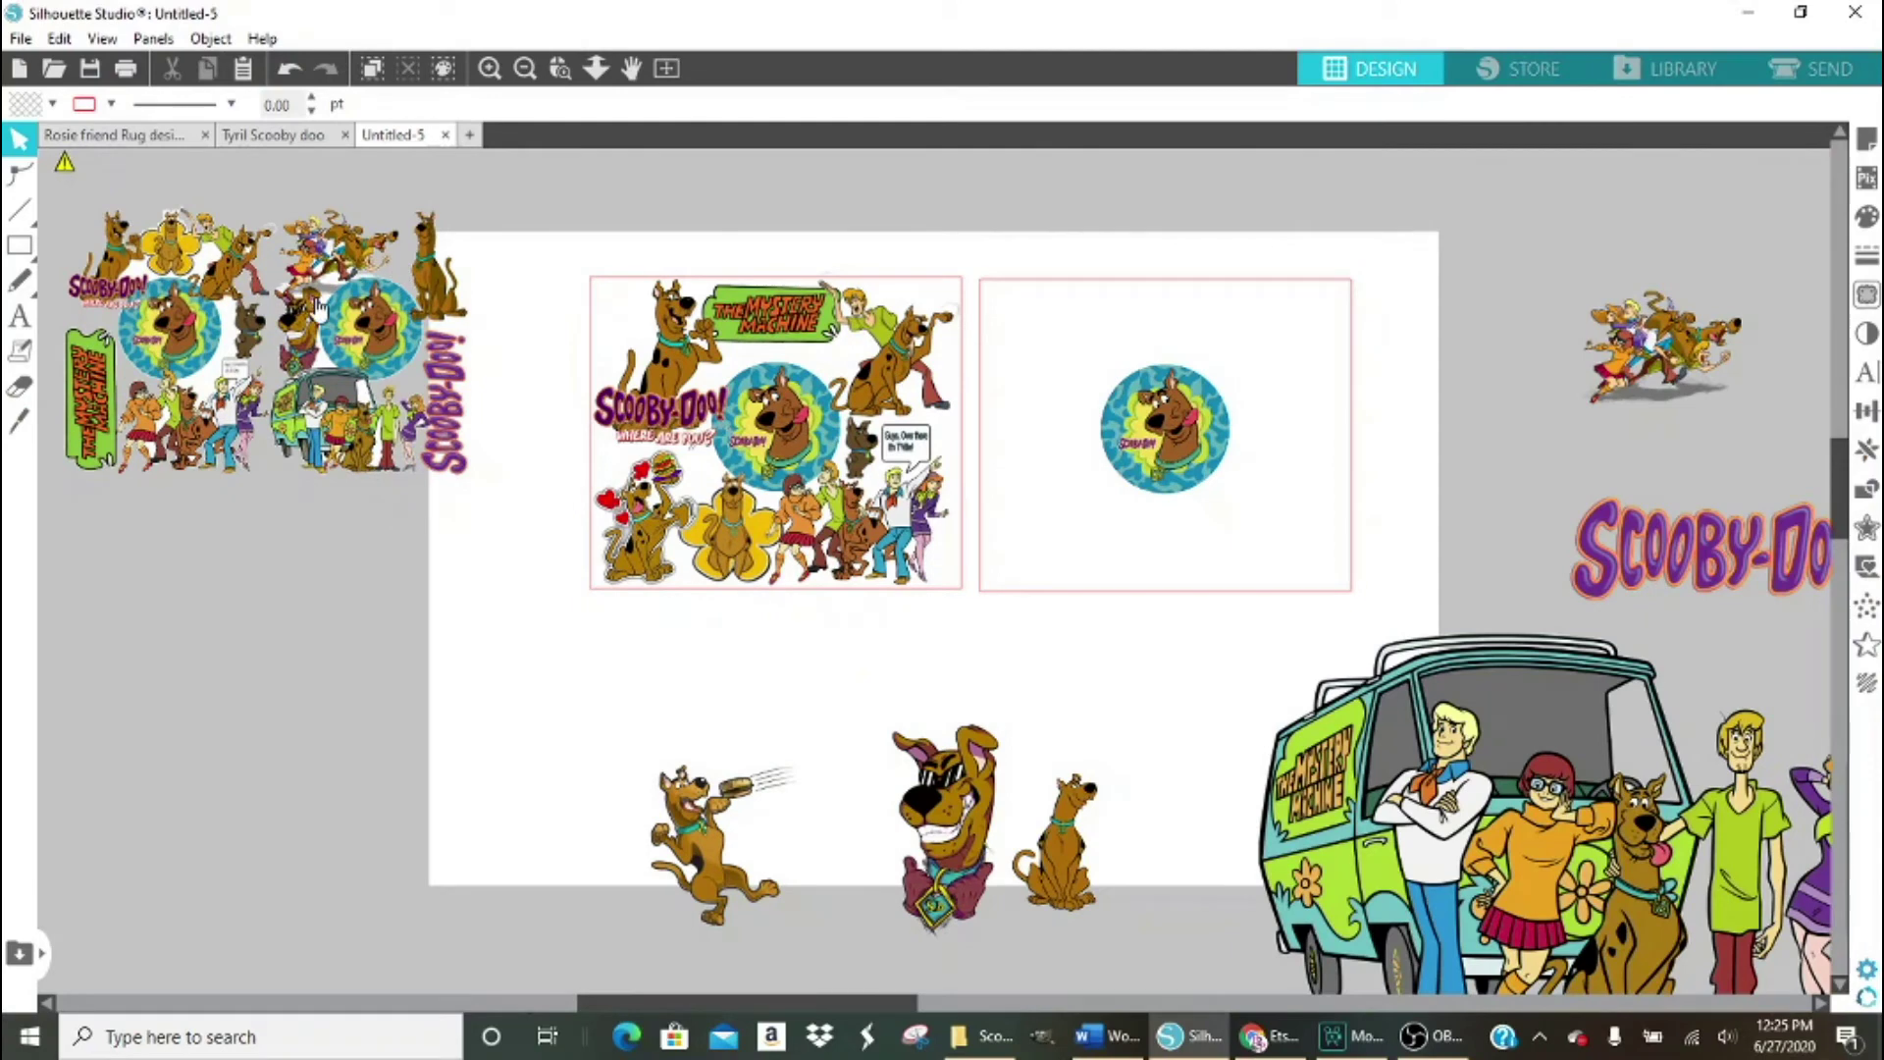
# Shrink the sunglasses Scooby and set it below the rectangles, and fit the shrunken van picture at the second rectangle's bottom centre.
pyautogui.moveTo(945, 824); pyautogui.dragTo(1070, 471)
pyautogui.moveTo(1070, 550); pyautogui.dragTo(976, 618)
pyautogui.moveTo(1021, 442); pyautogui.dragTo(912, 721)
pyautogui.moveTo(1266, 638); pyautogui.dragTo(1369, 709)
pyautogui.moveTo(1442, 775); pyautogui.dragTo(1158, 540)
# Shrink the Scooby-Doo logo, turn it vertical and place it in the second rectangle's lower-right corner.
pyautogui.click(1701, 547)
pyautogui.moveTo(1701, 547); pyautogui.dragTo(1580, 628)
pyautogui.moveTo(1580, 539); pyautogui.dragTo(1289, 486)
pyautogui.moveTo(1371, 630); pyautogui.dragTo(1341, 587)
# Place the burger-throwing Scooby in the second rectangle's upper-right corner and size it to about 2.7 by 2.3 in.
pyautogui.moveTo(708, 888); pyautogui.dragTo(1297, 405)
pyautogui.moveTo(1436, 451); pyautogui.dragTo(1380, 403)
pyautogui.moveTo(1262, 330); pyautogui.dragTo(1272, 348)
pyautogui.moveTo(1226, 281); pyautogui.dragTo(1208, 271)
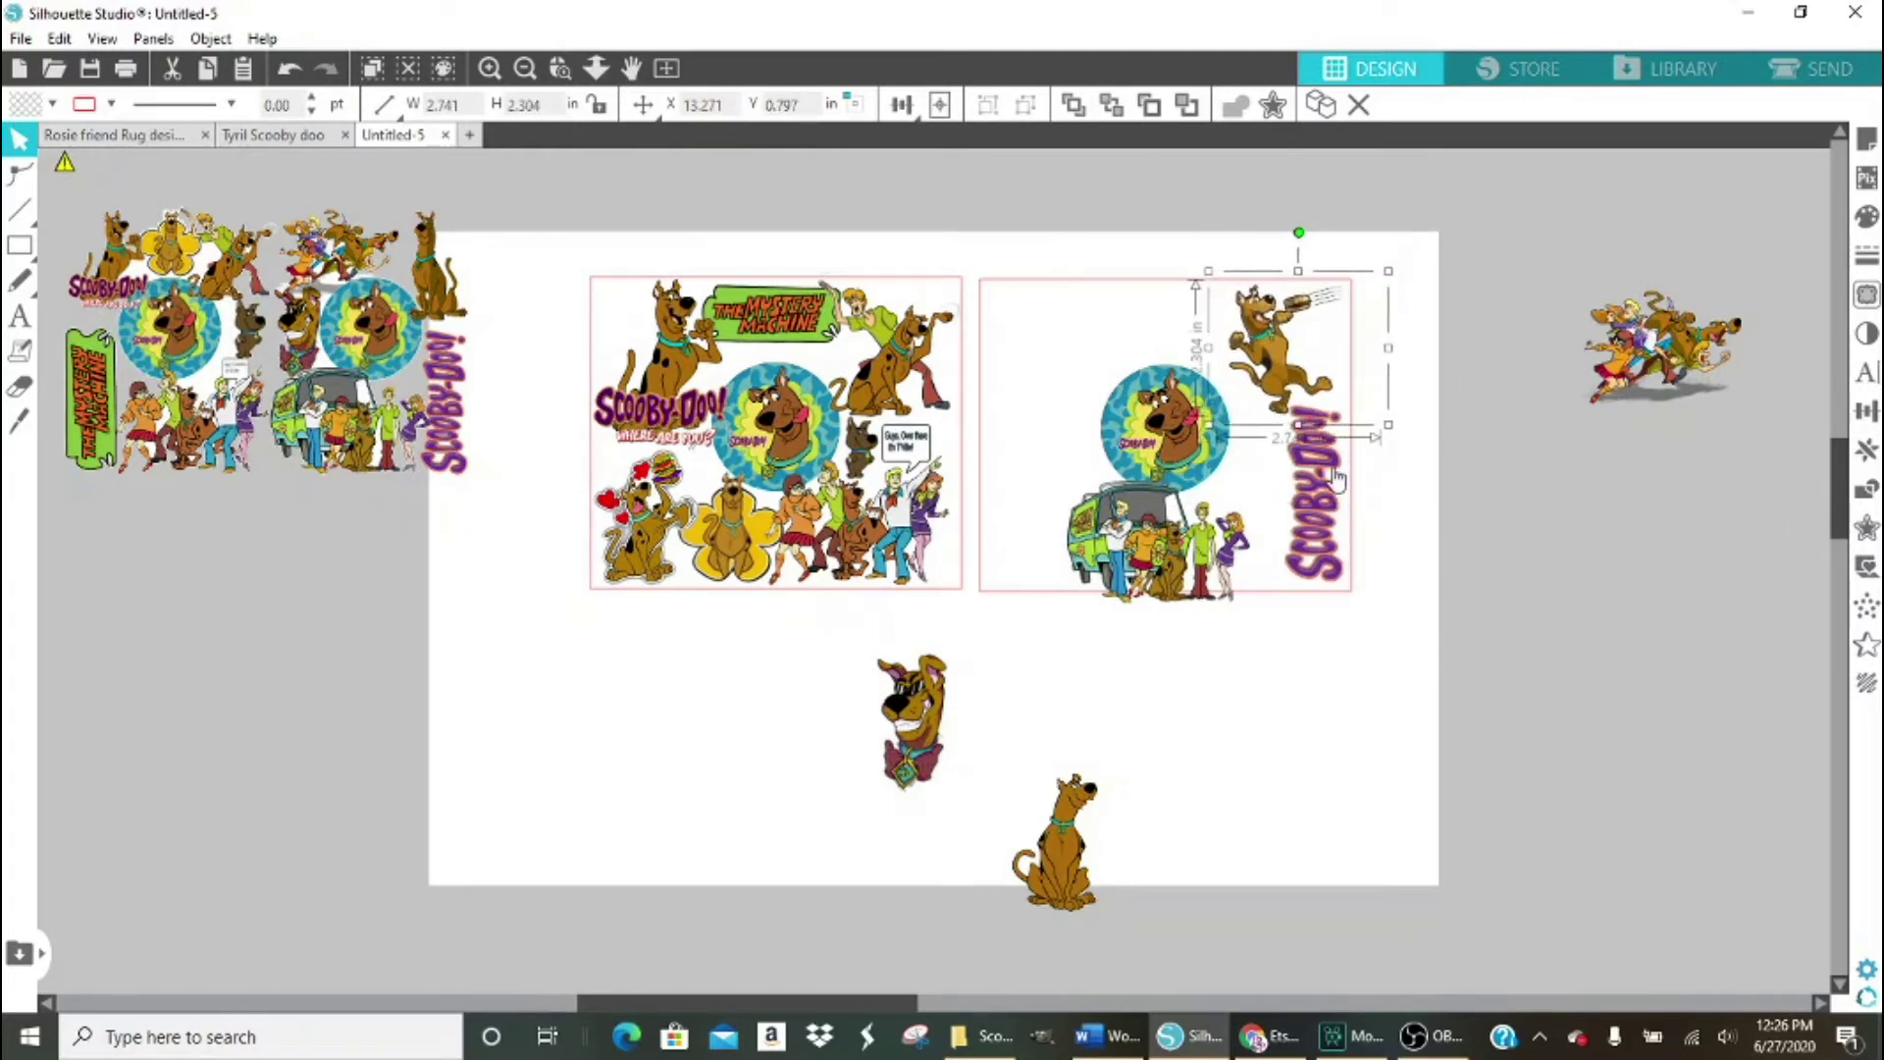
# Place the running gang picture in the second rectangle's upper-left corner, send it behind the round picture and enlarge it.
pyautogui.moveTo(1664, 343); pyautogui.dragTo(1156, 333)
pyautogui.click(1112, 105)
pyautogui.click(1193, 390)
pyautogui.click(1148, 329)
pyautogui.moveTo(1048, 252); pyautogui.dragTo(1026, 235)
pyautogui.moveTo(1129, 328); pyautogui.dragTo(1069, 347)
# Put the sunglasses Scooby at the second rectangle's left edge, and shift and resize the van picture toward the vertical logo.
pyautogui.moveTo(922, 726); pyautogui.dragTo(1011, 483)
pyautogui.moveTo(1138, 541); pyautogui.dragTo(1203, 542)
pyautogui.moveTo(1129, 481)
pyautogui.mouseDown()
pyautogui.moveTo(1105, 462)
pyautogui.moveTo(1118, 473)
pyautogui.mouseUp()
# Place and enlarge the sitting Scooby between the sunglasses Scooby and the van, and nudge the running gang into its corner.
pyautogui.moveTo(1079, 816); pyautogui.dragTo(1070, 520)
pyautogui.moveTo(1020, 447); pyautogui.dragTo(986, 393)
pyautogui.moveTo(1080, 567); pyautogui.dragTo(1074, 563)
pyautogui.click(1048, 348)
pyautogui.moveTo(1047, 350); pyautogui.dragTo(1032, 337)
# Move the small puppy from the first rectangle to beside the second rectangle's vertical logo and enlarge its picture to about 2.7 by 1.5 in.
pyautogui.click(896, 556)
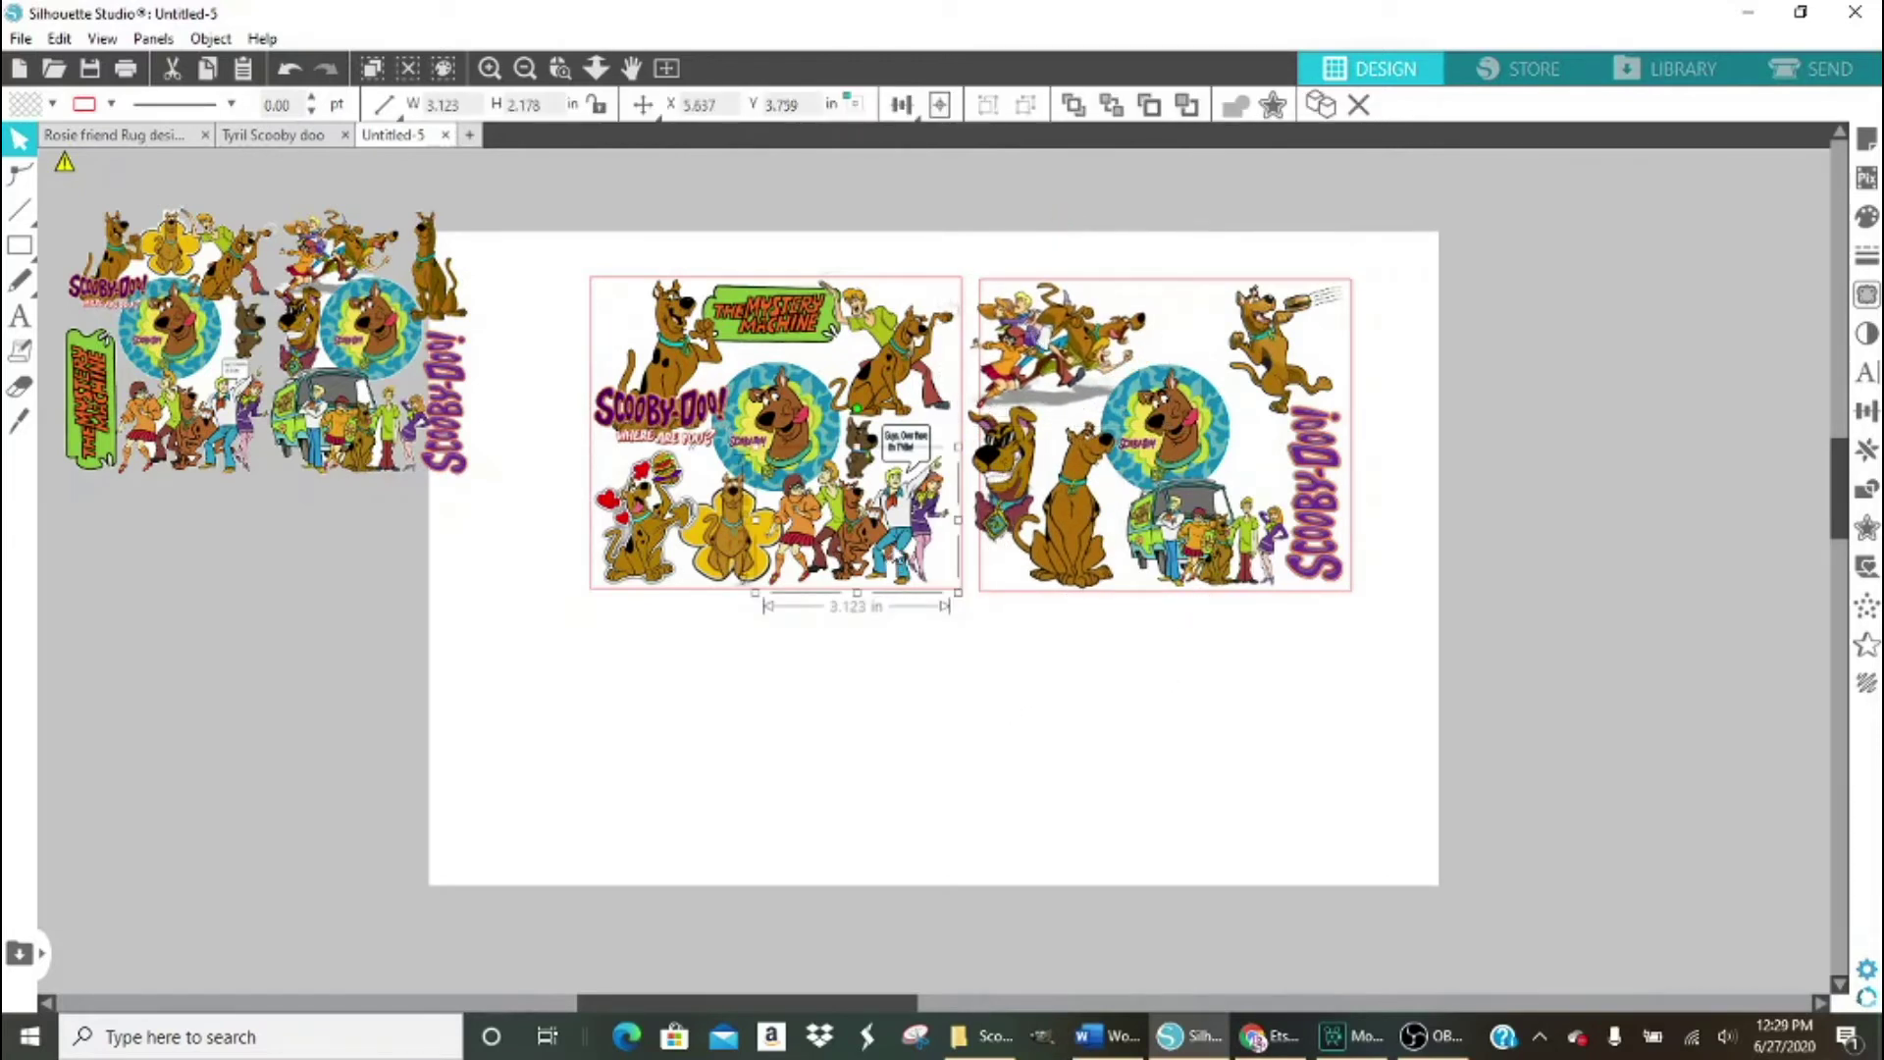
pyautogui.moveTo(861, 436); pyautogui.dragTo(1356, 528)
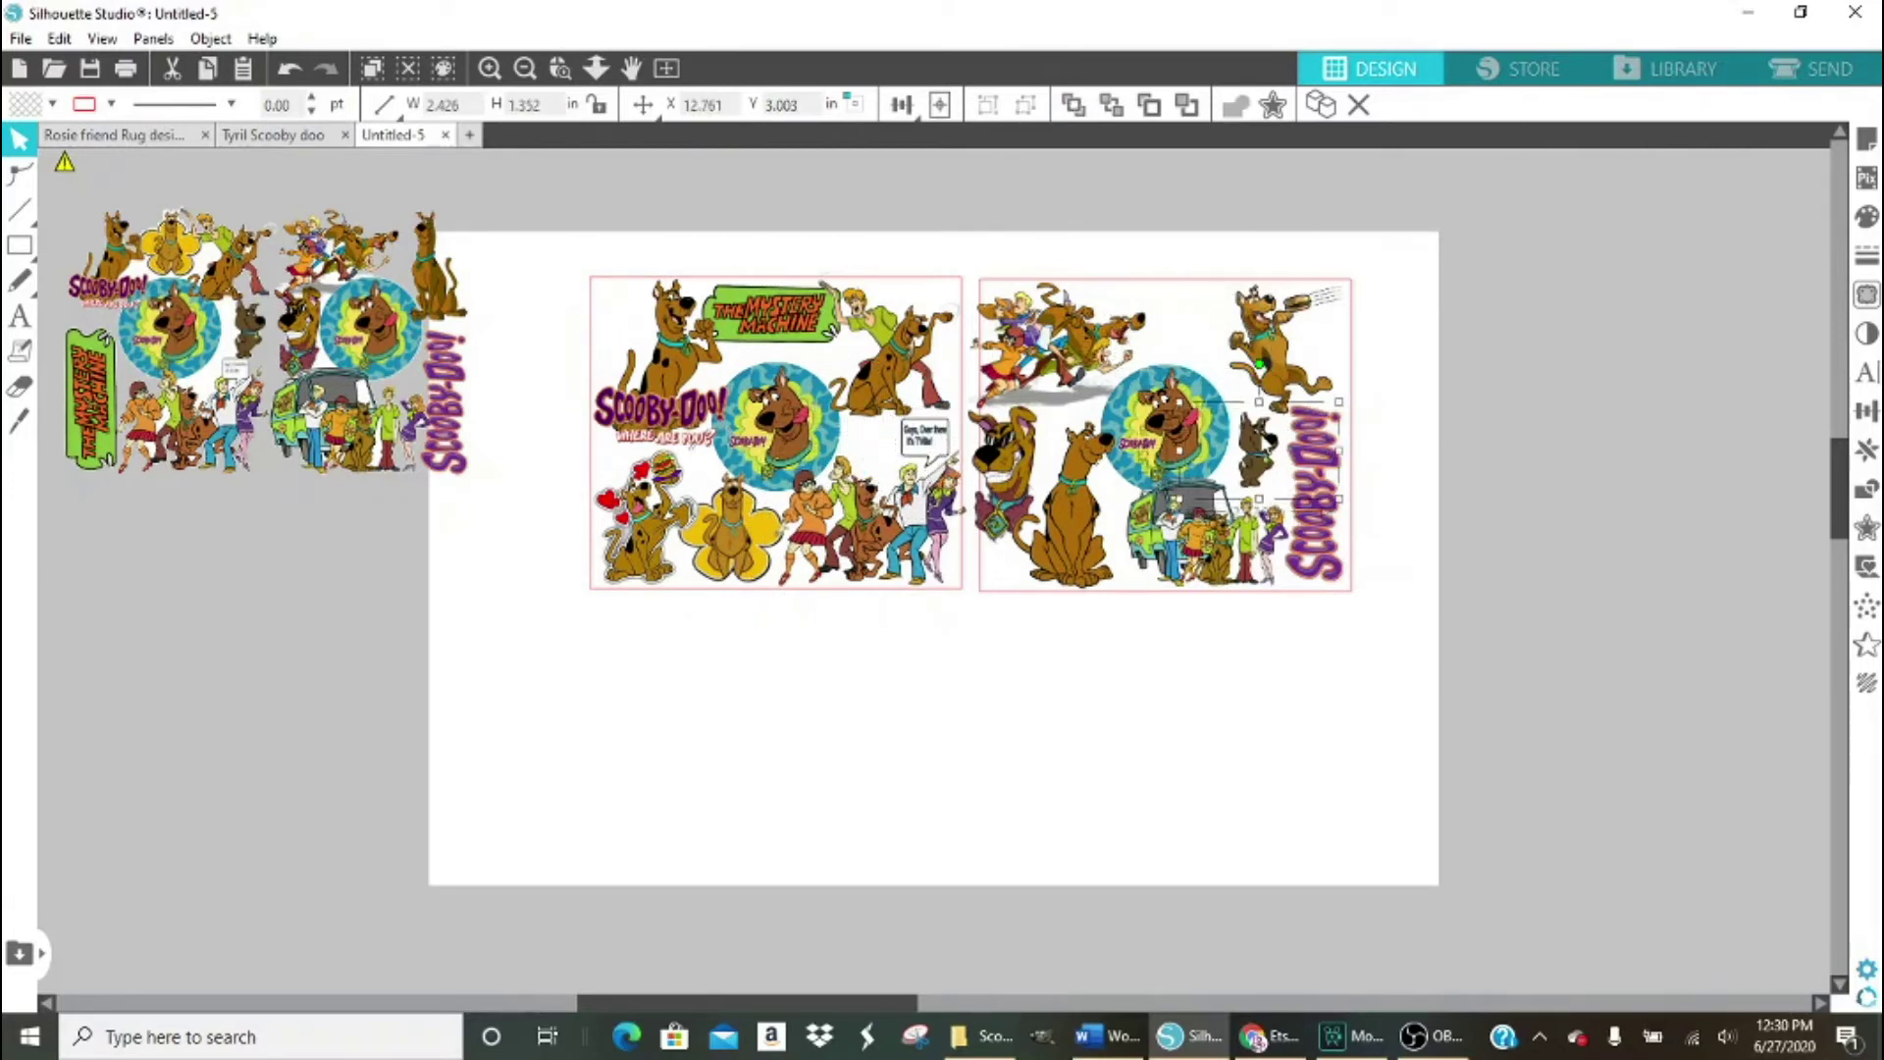
pyautogui.moveTo(1265, 470); pyautogui.dragTo(1256, 456)
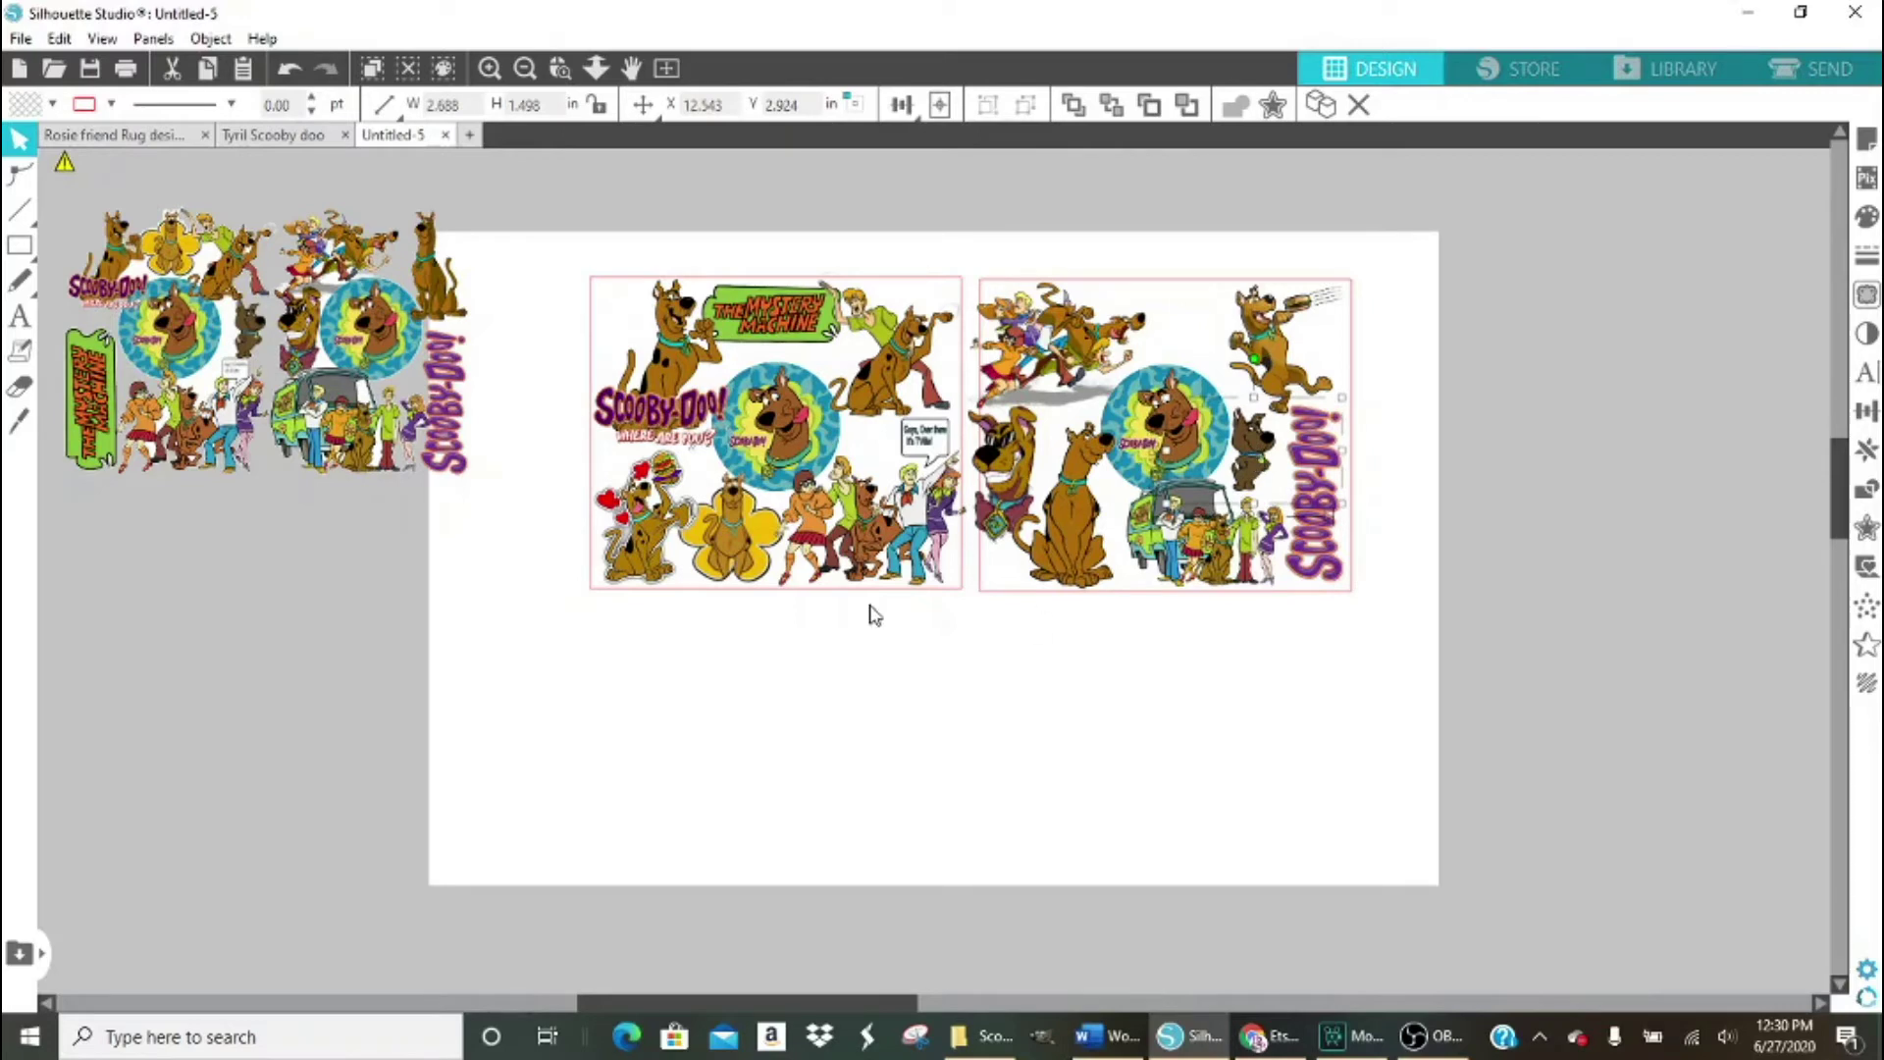
# Look through the ScoobyDoo1 folder in File Explorer for more "scooby" pictures.
pyautogui.click(985, 1035)
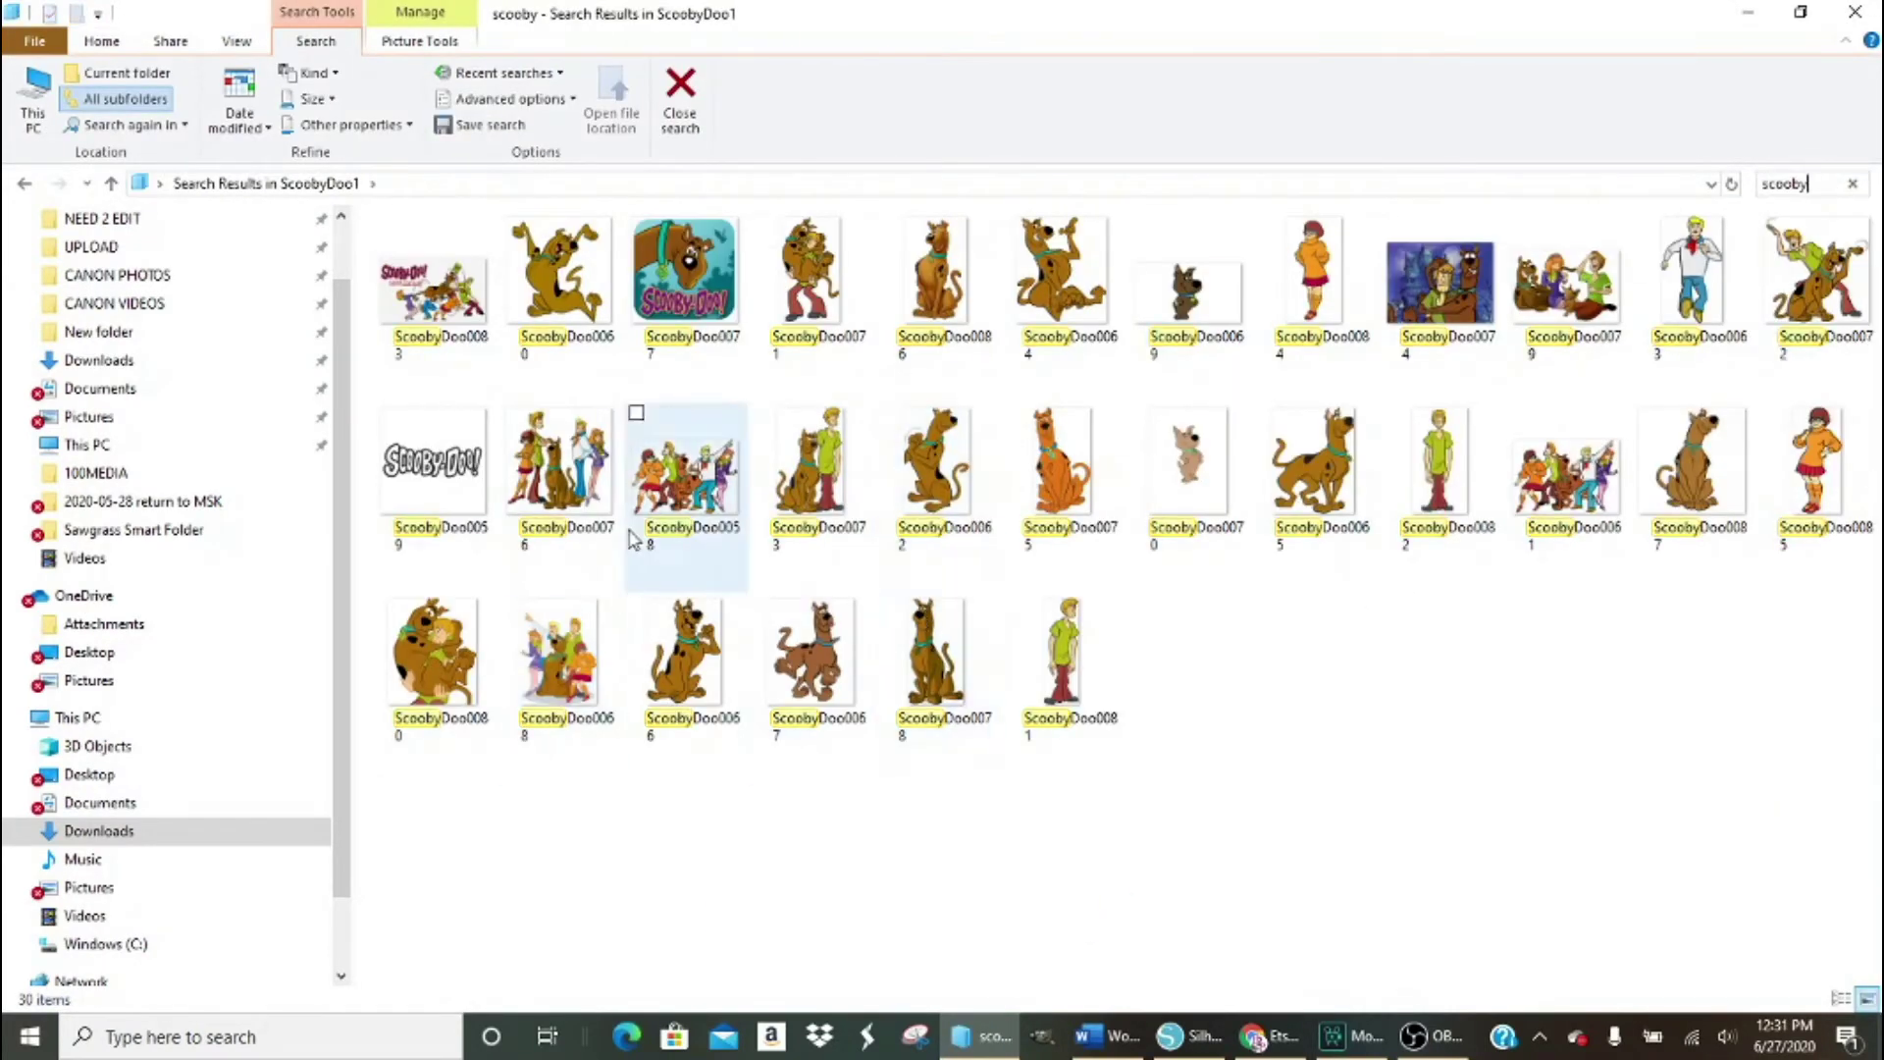
pyautogui.write('doo')
pyautogui.press('BackSpace')
pyautogui.press('BackSpace')
pyautogui.press('BackSpace')
pyautogui.press('BackSpace')
pyautogui.press('BackSpace')
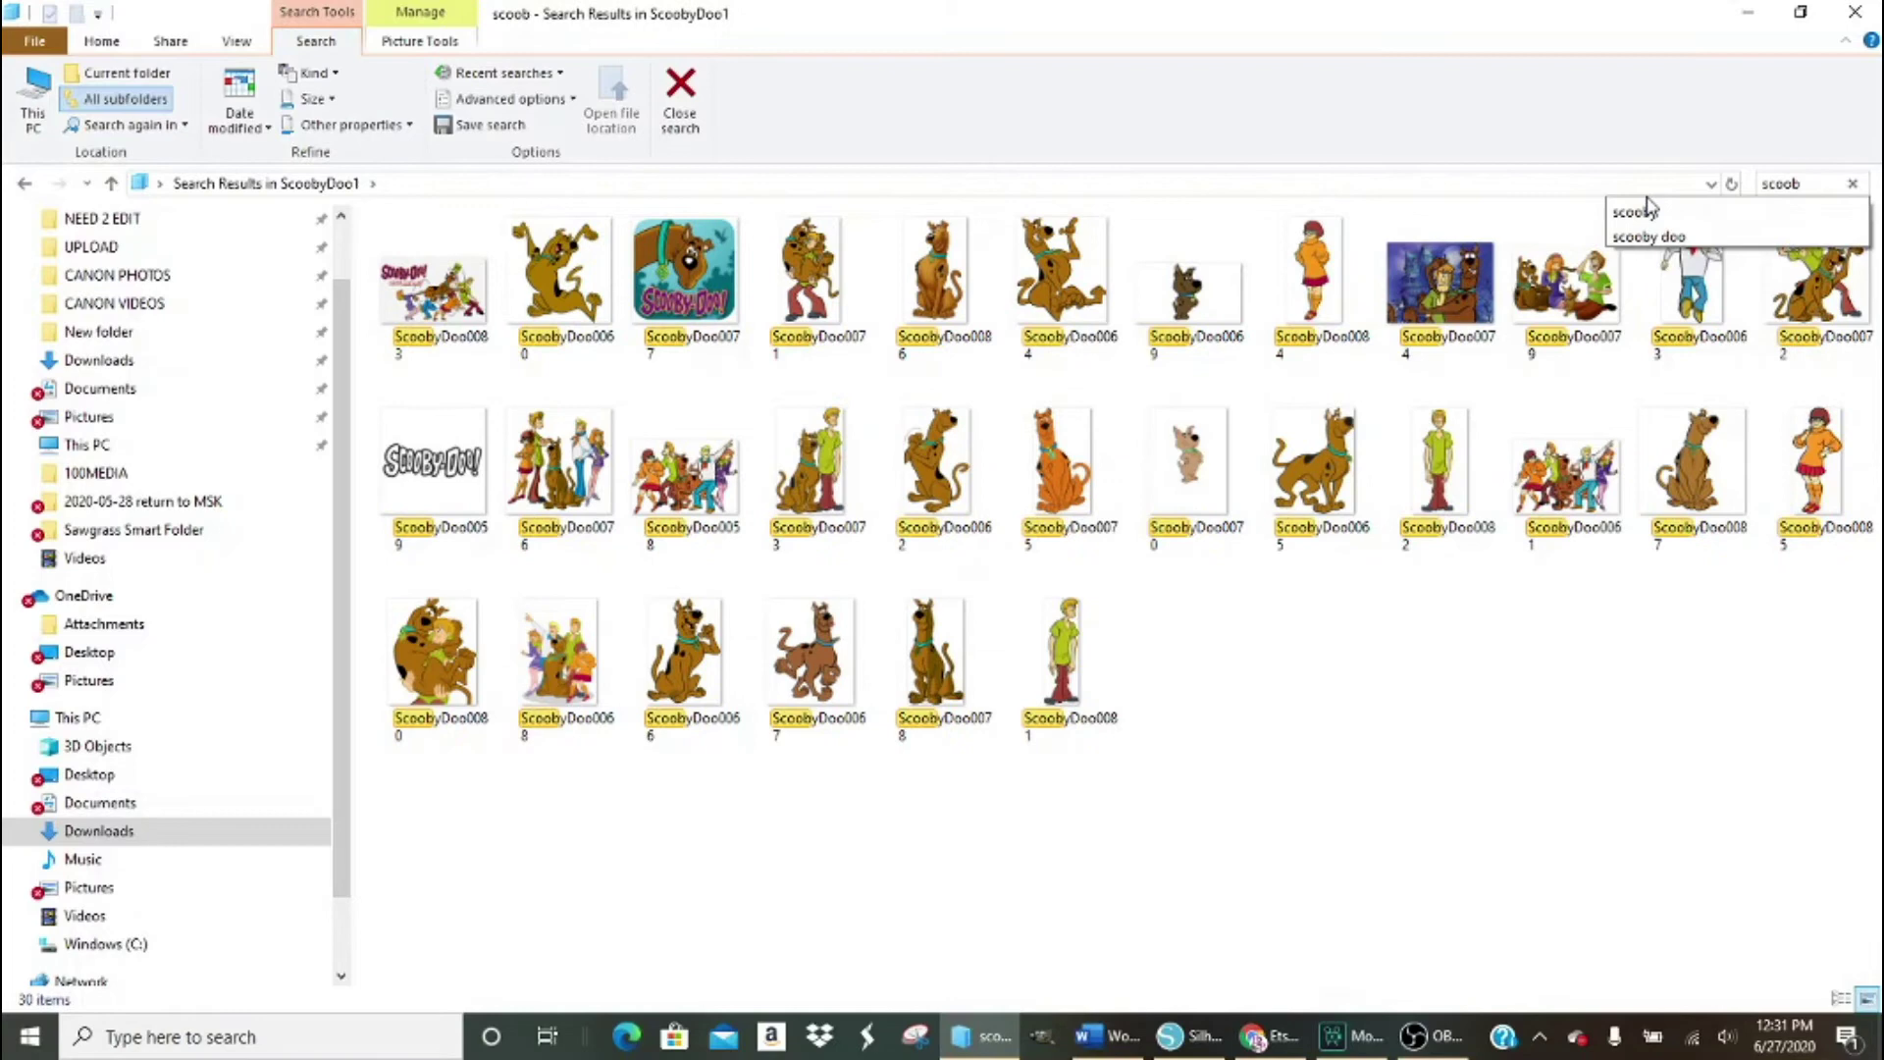
# Add the motorcycle Scooby picture ScoobyDoo0013 from the ScoobyDoo folder in Downloads below the second rectangle.
pyautogui.click(99, 360)
pyautogui.doubleClick(1355, 854)
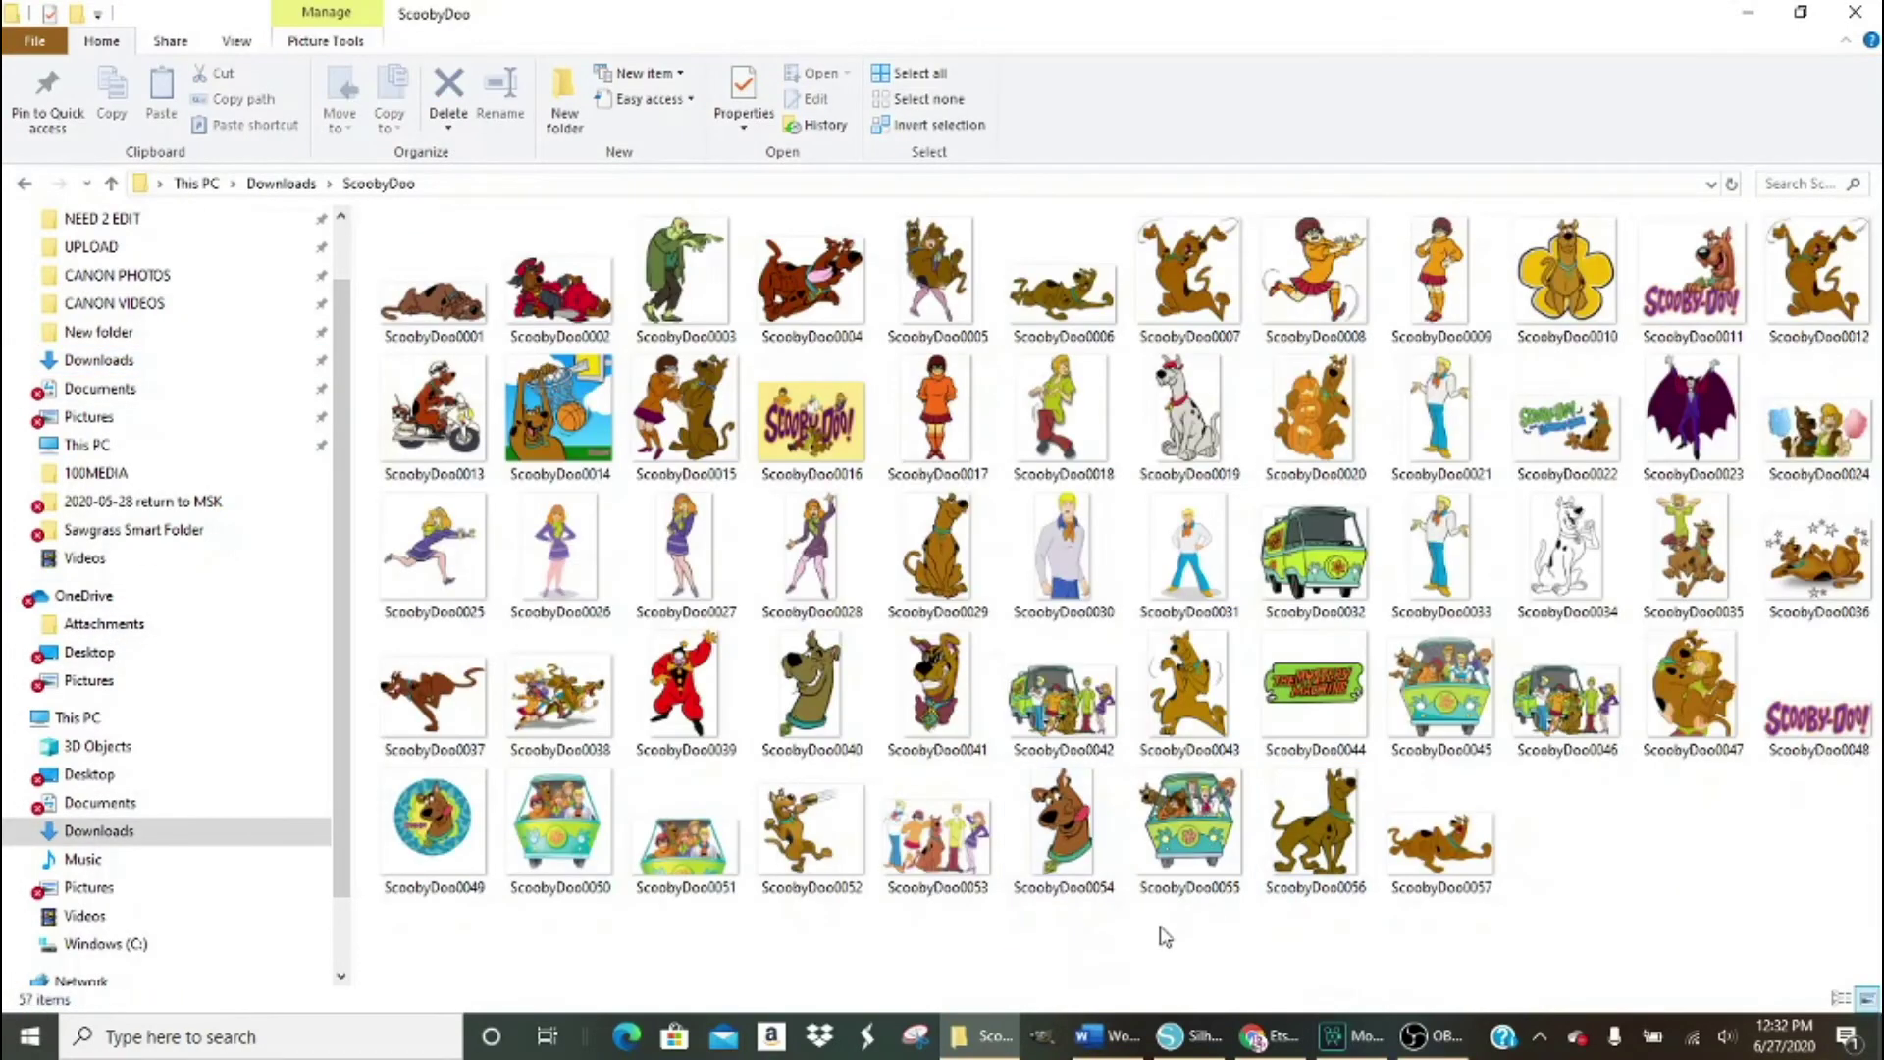
pyautogui.moveTo(433, 407); pyautogui.dragTo(1060, 744)
pyautogui.moveTo(1181, 852); pyautogui.dragTo(1260, 883)
# Trace and detach the motorcycle Scooby picture with the threshold at 90%.
pyautogui.click(1867, 293)
pyautogui.click(1593, 255)
pyautogui.moveTo(1028, 628); pyautogui.dragTo(1257, 874)
pyautogui.click(1704, 412)
pyautogui.click(1600, 760)
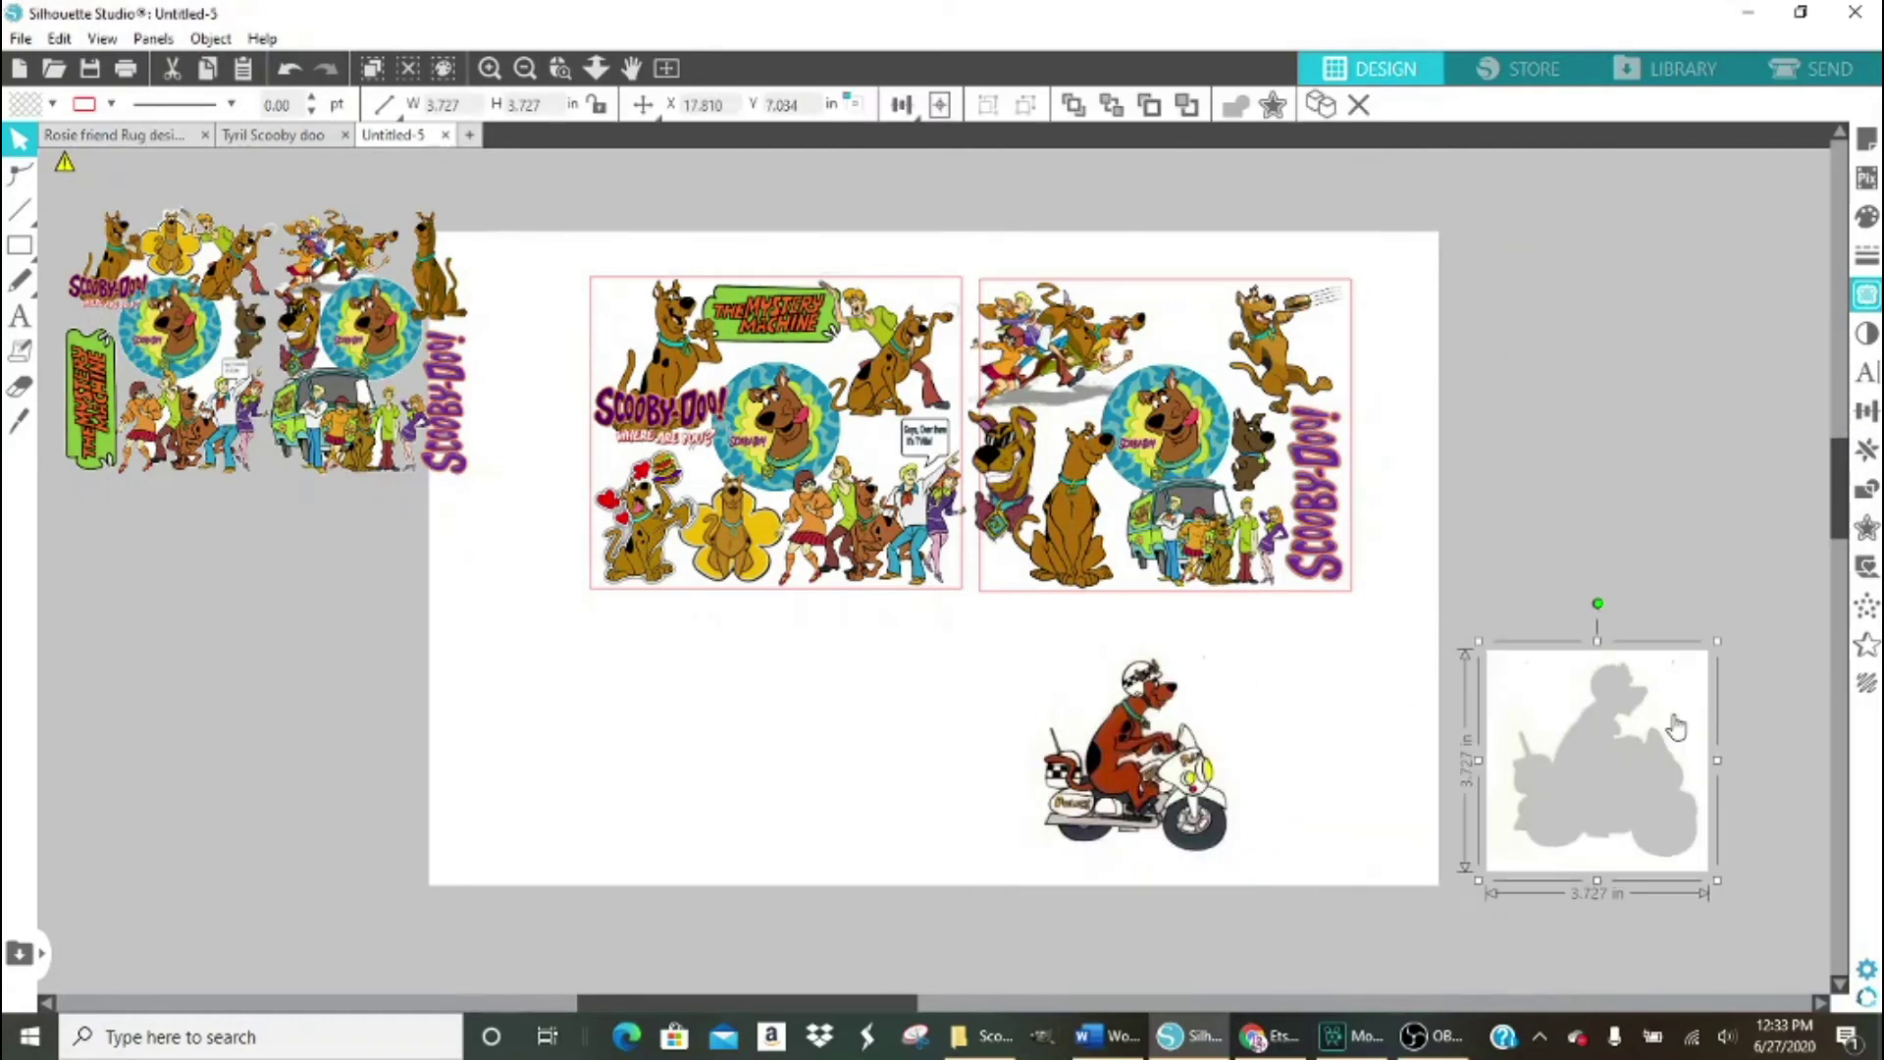
# Shrink the motorcycle Scooby cutout, fit it between the running gang and the burger-throwing Scooby, and remove its leftover background.
pyautogui.moveTo(1198, 731)
pyautogui.mouseDown()
pyautogui.moveTo(1713, 469)
pyautogui.moveTo(1266, 280)
pyautogui.mouseUp()
pyautogui.moveTo(1335, 424); pyautogui.dragTo(1222, 368)
pyautogui.click(1564, 513)
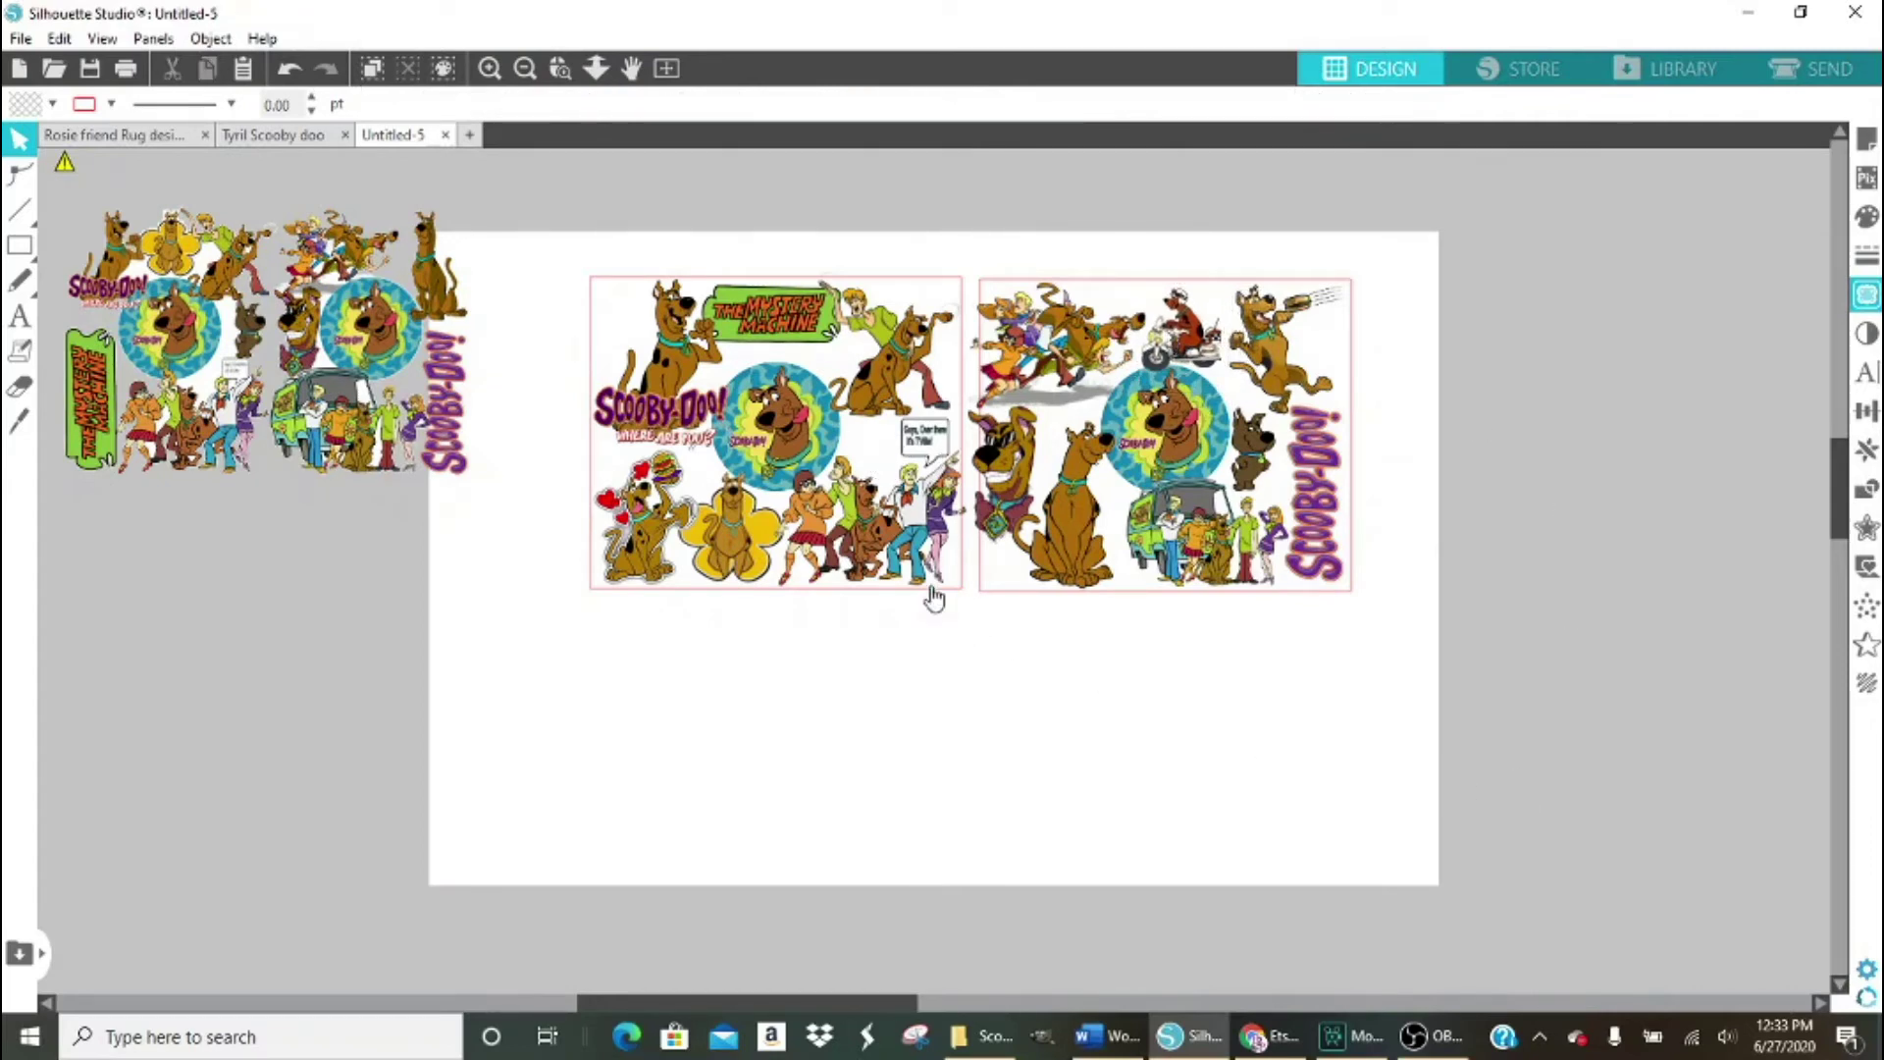
# Try out the grey dog picture ScoobyDoo0019 below the first rectangle and delete it.
pyautogui.hotkey('alt', 'Tab')
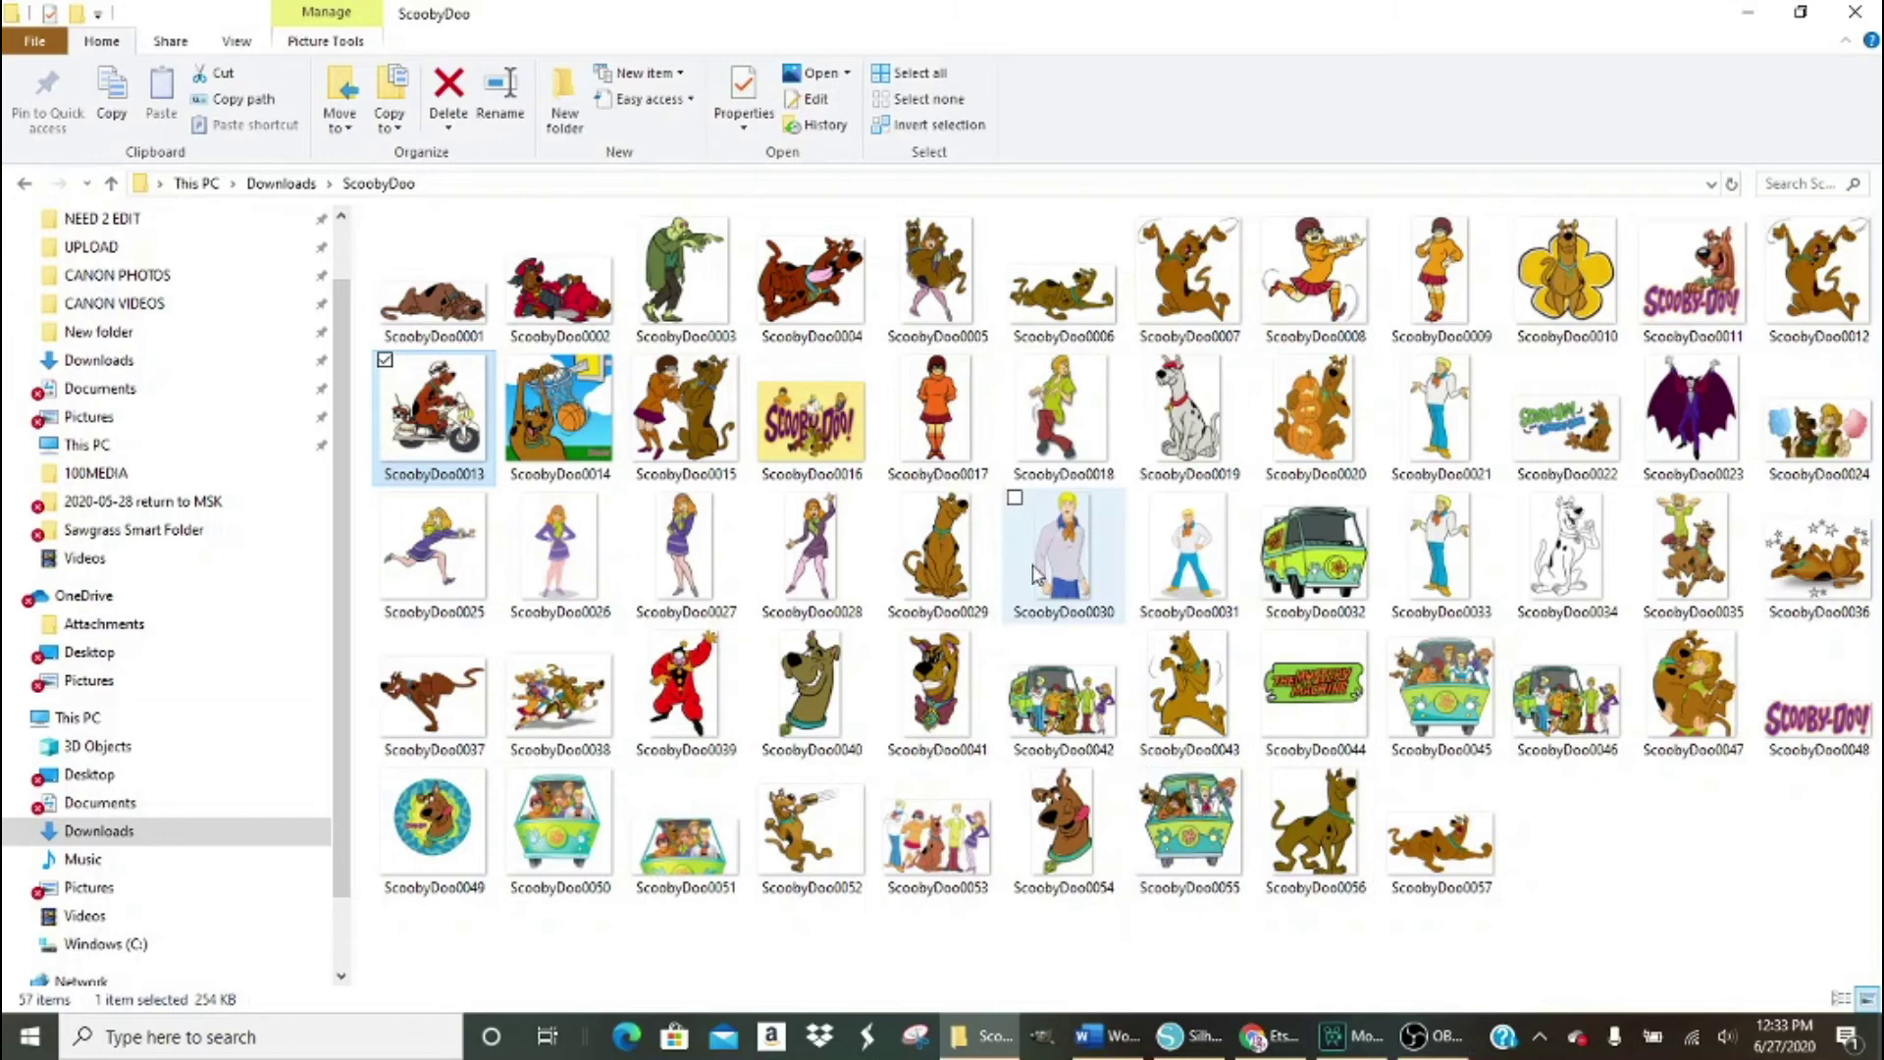
pyautogui.moveTo(1198, 395); pyautogui.dragTo(888, 699)
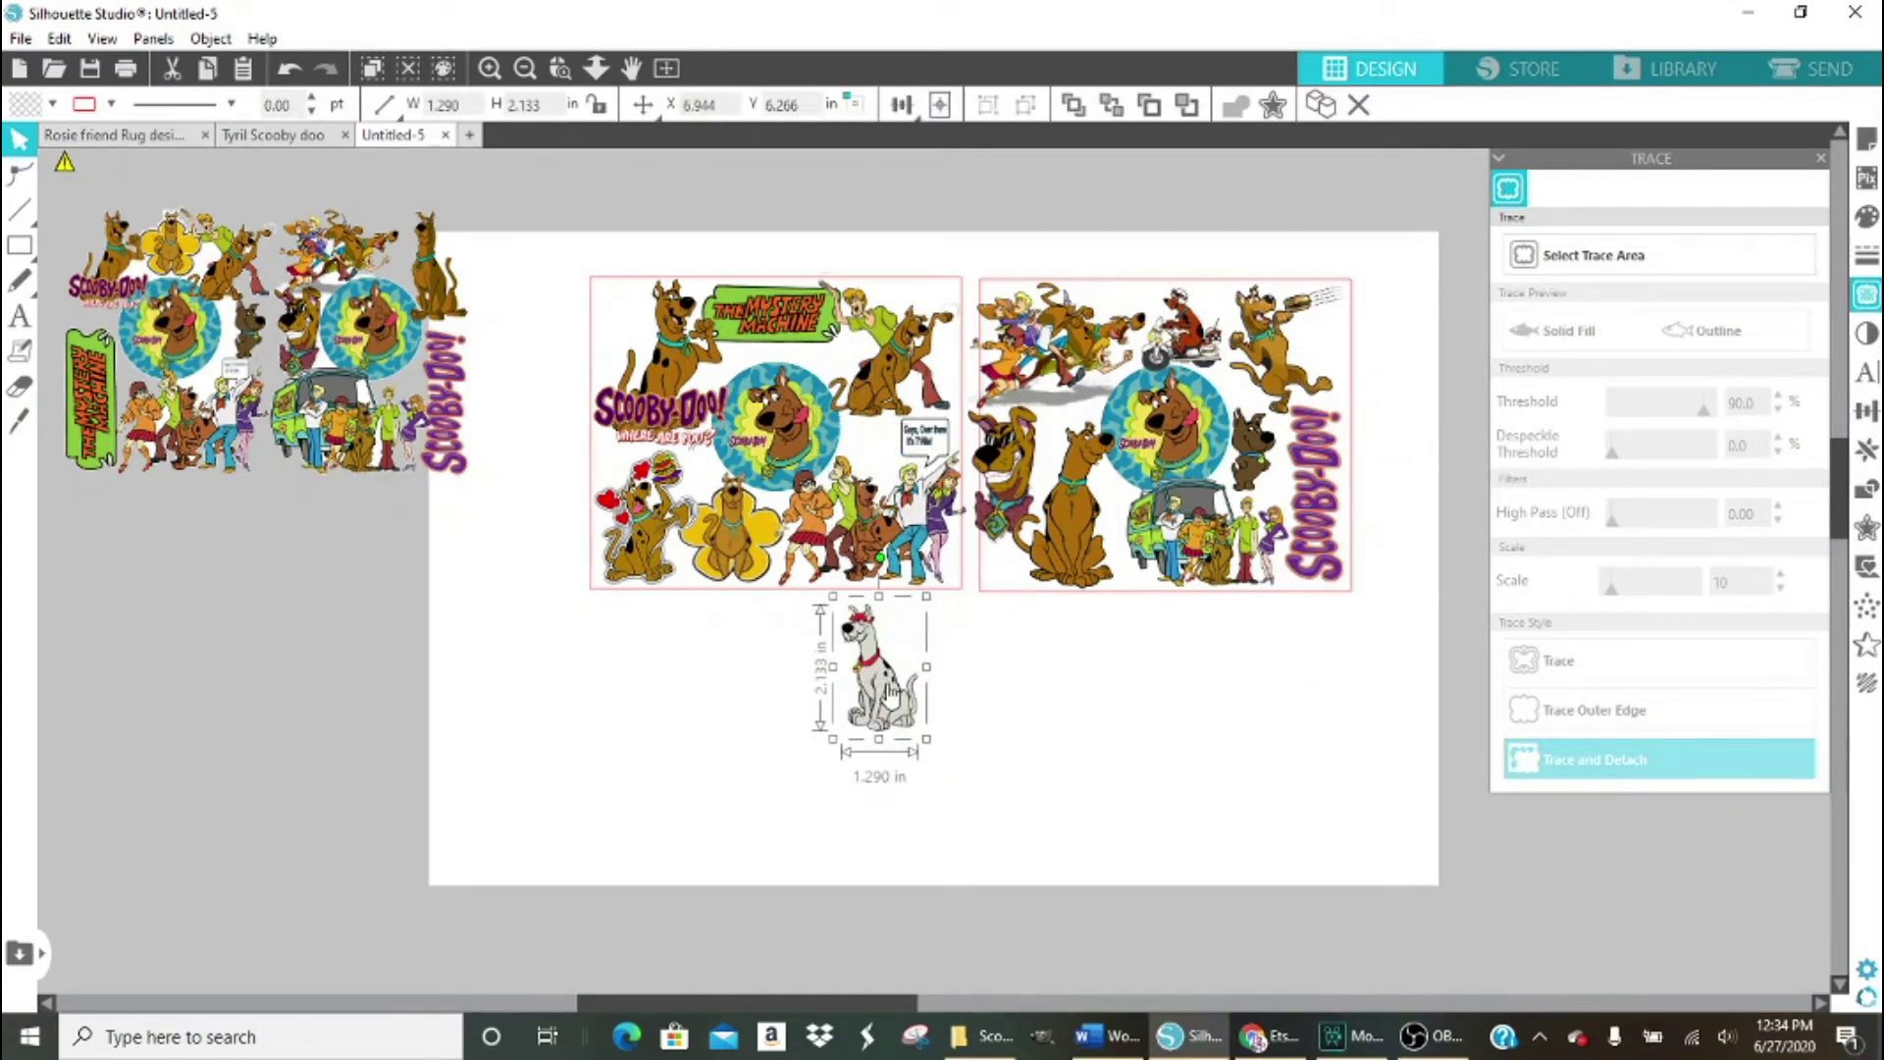
pyautogui.press('Delete')
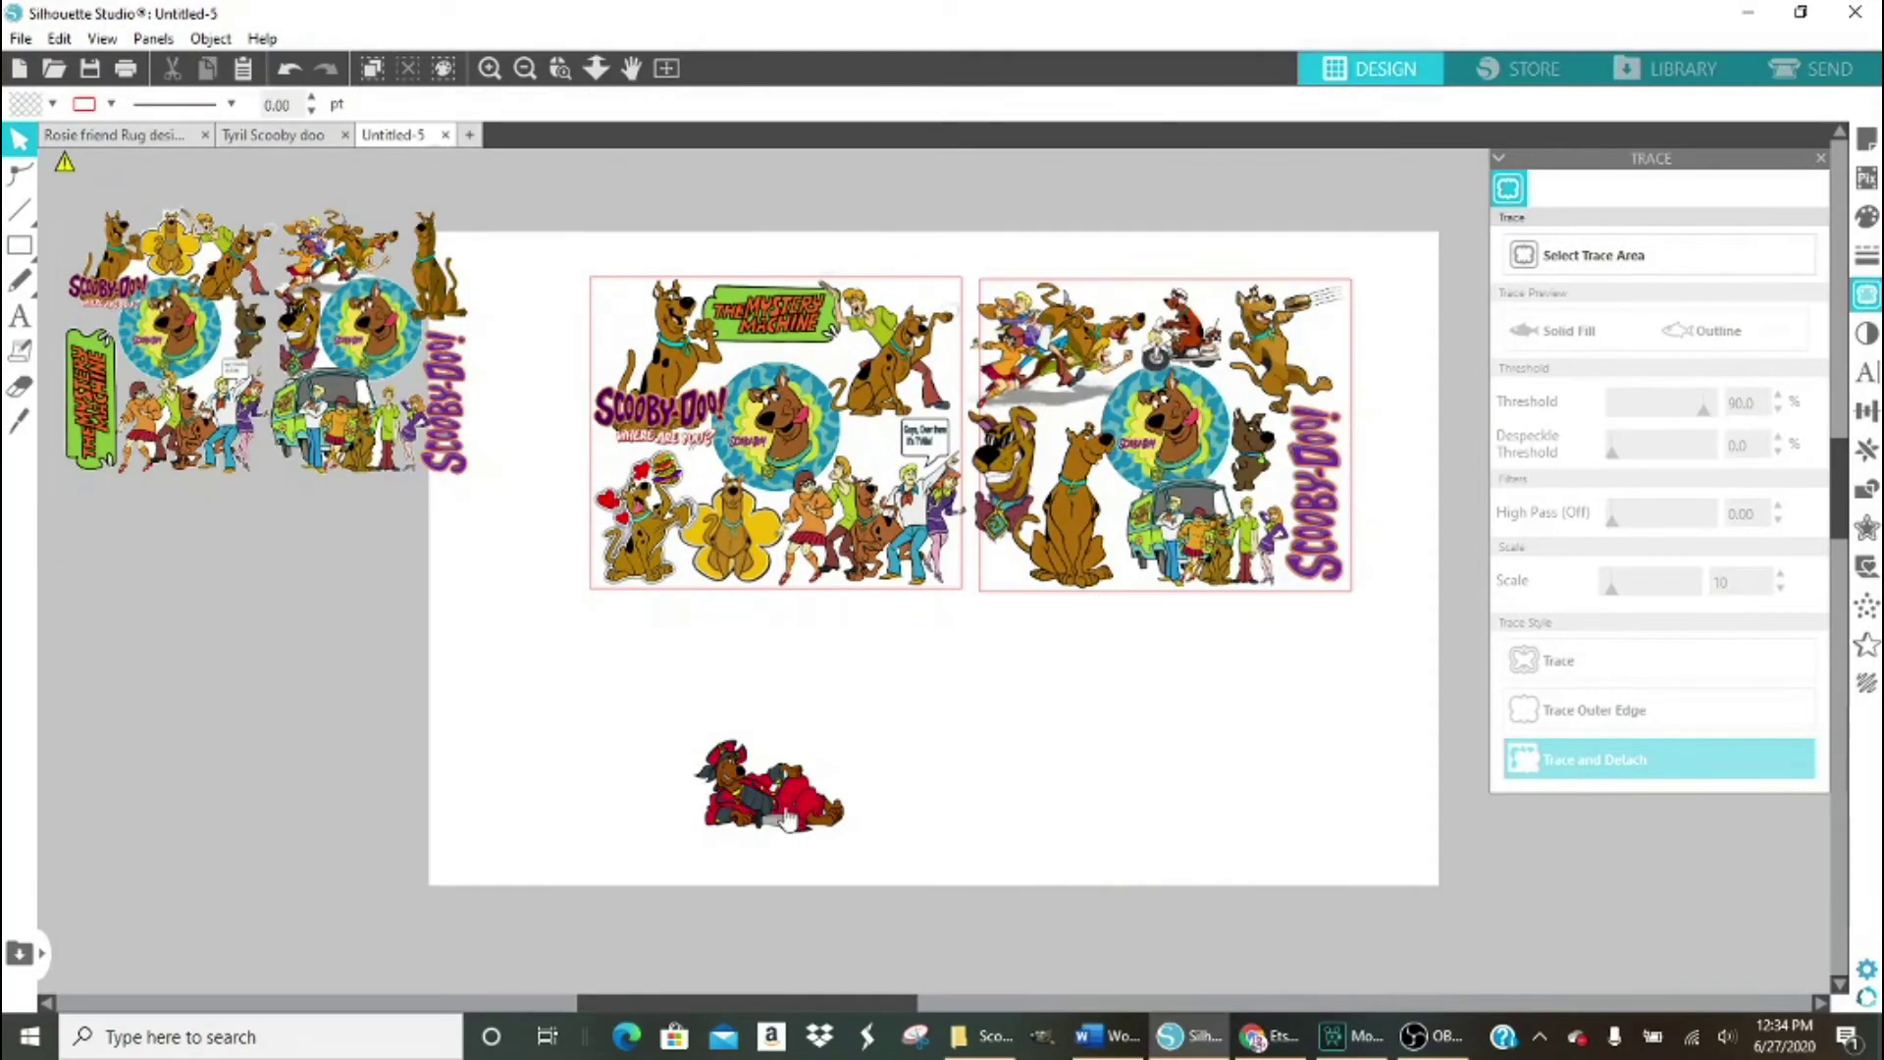
# Trace and detach the red pirate Scooby picture with the threshold at 73%.
pyautogui.click(778, 741)
pyautogui.click(1659, 256)
pyautogui.moveTo(1704, 408); pyautogui.dragTo(1686, 407)
pyautogui.click(1675, 774)
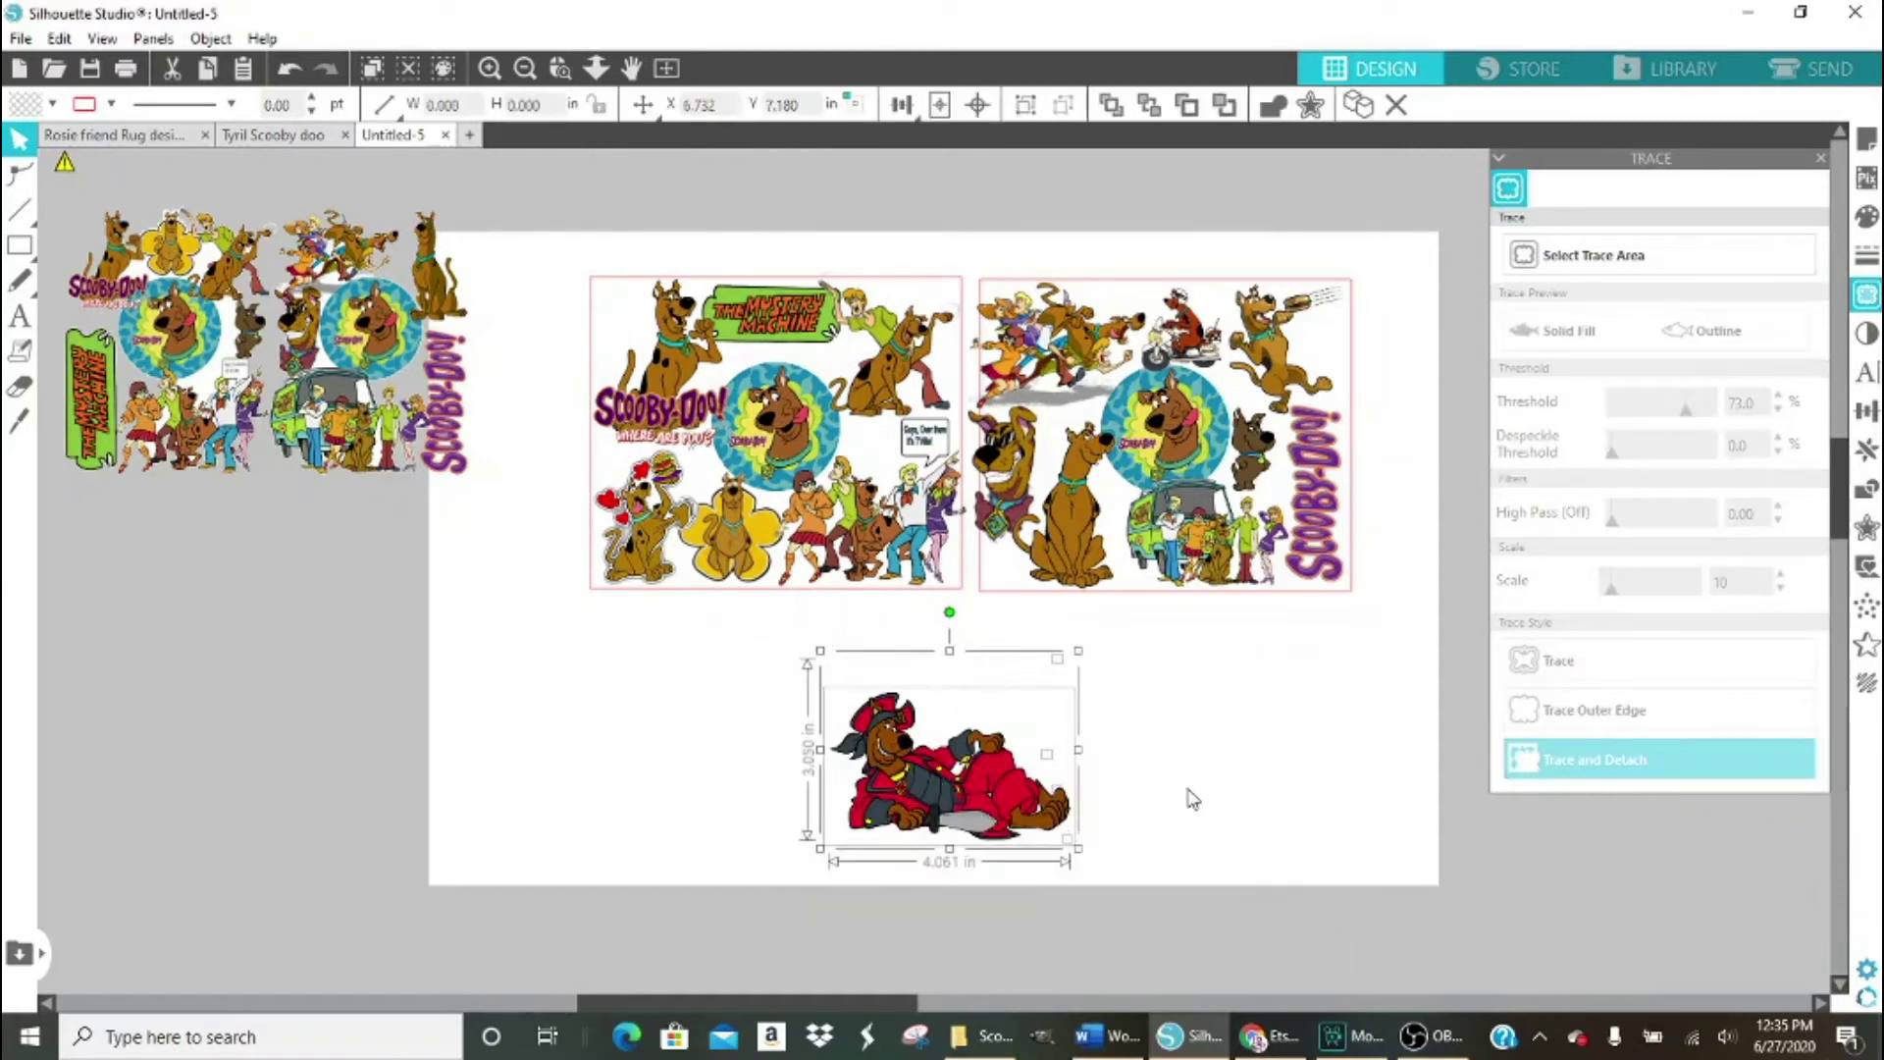
# Fit the pirate Scooby, about 1.1 by 0.7 in, between the first rectangle's round picture and speech bubble, and adjust the speech-bubble picture.
pyautogui.moveTo(642, 776); pyautogui.dragTo(864, 477)
pyautogui.click(861, 477)
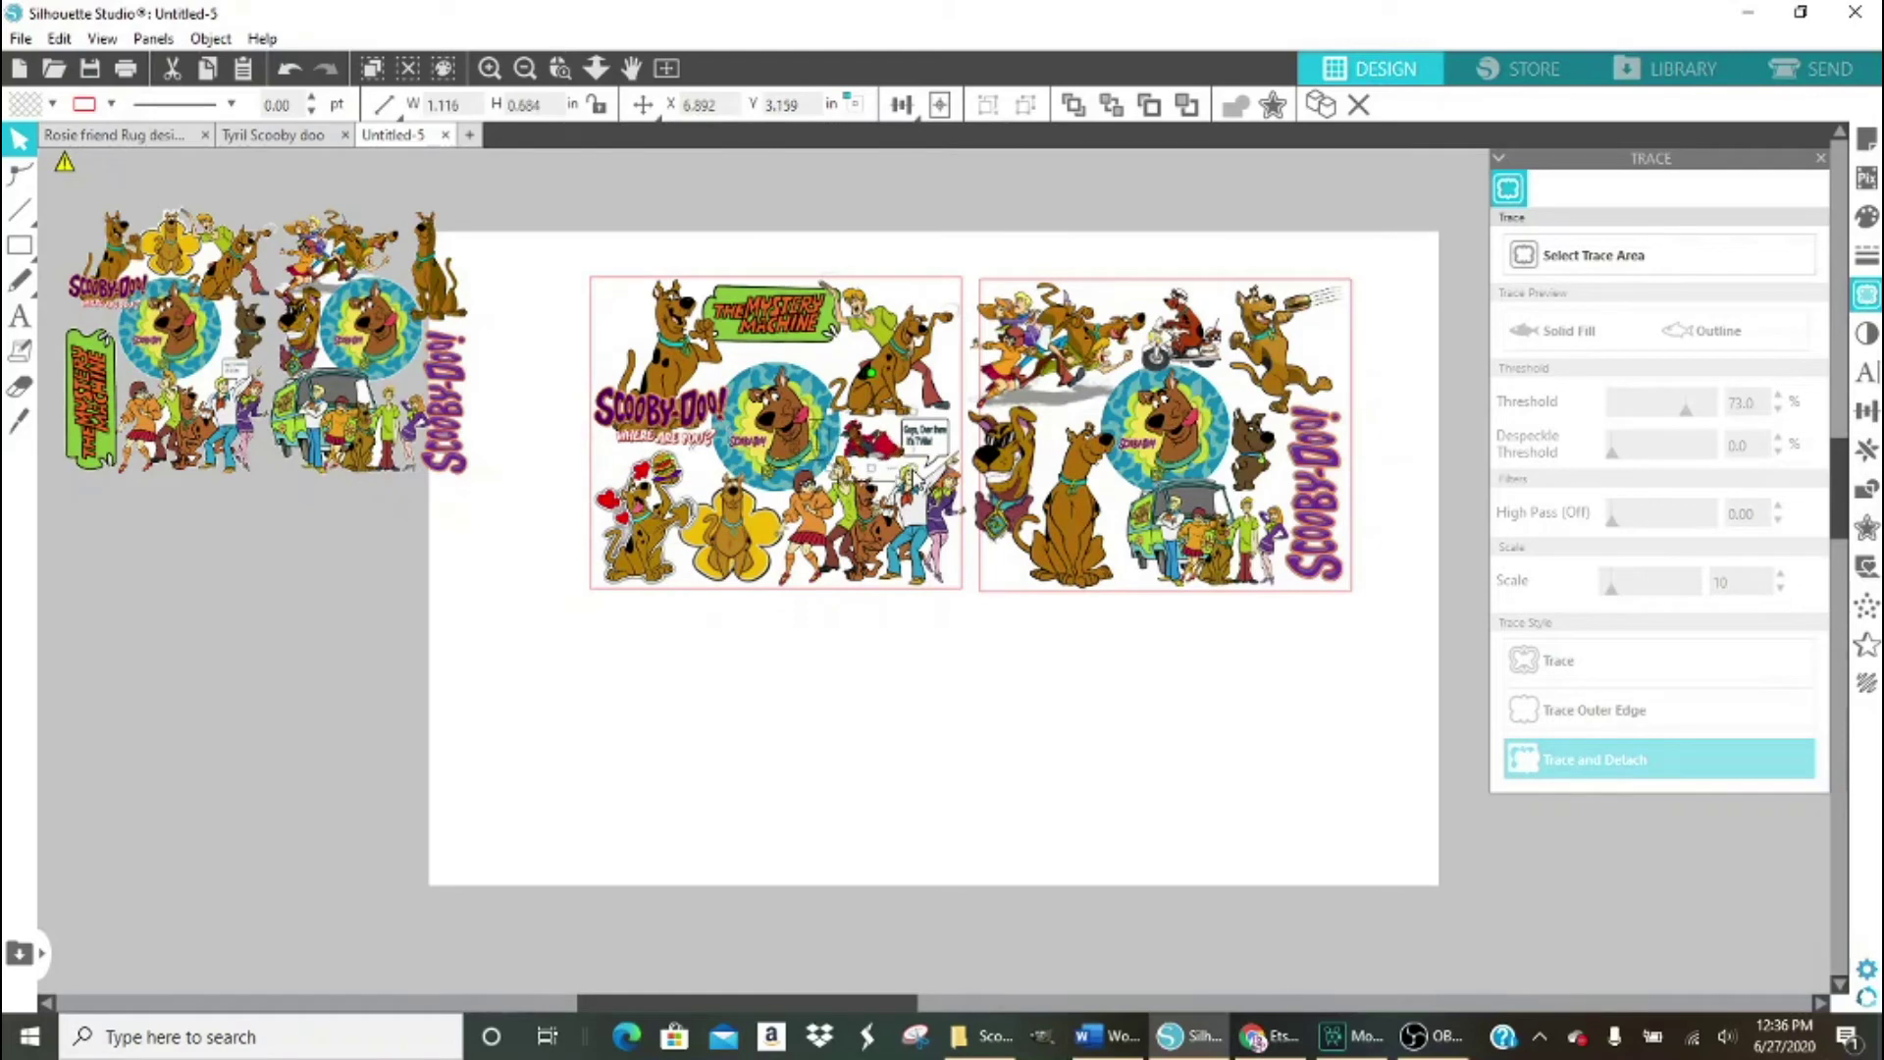
pyautogui.moveTo(964, 412); pyautogui.dragTo(950, 474)
pyautogui.click(880, 574)
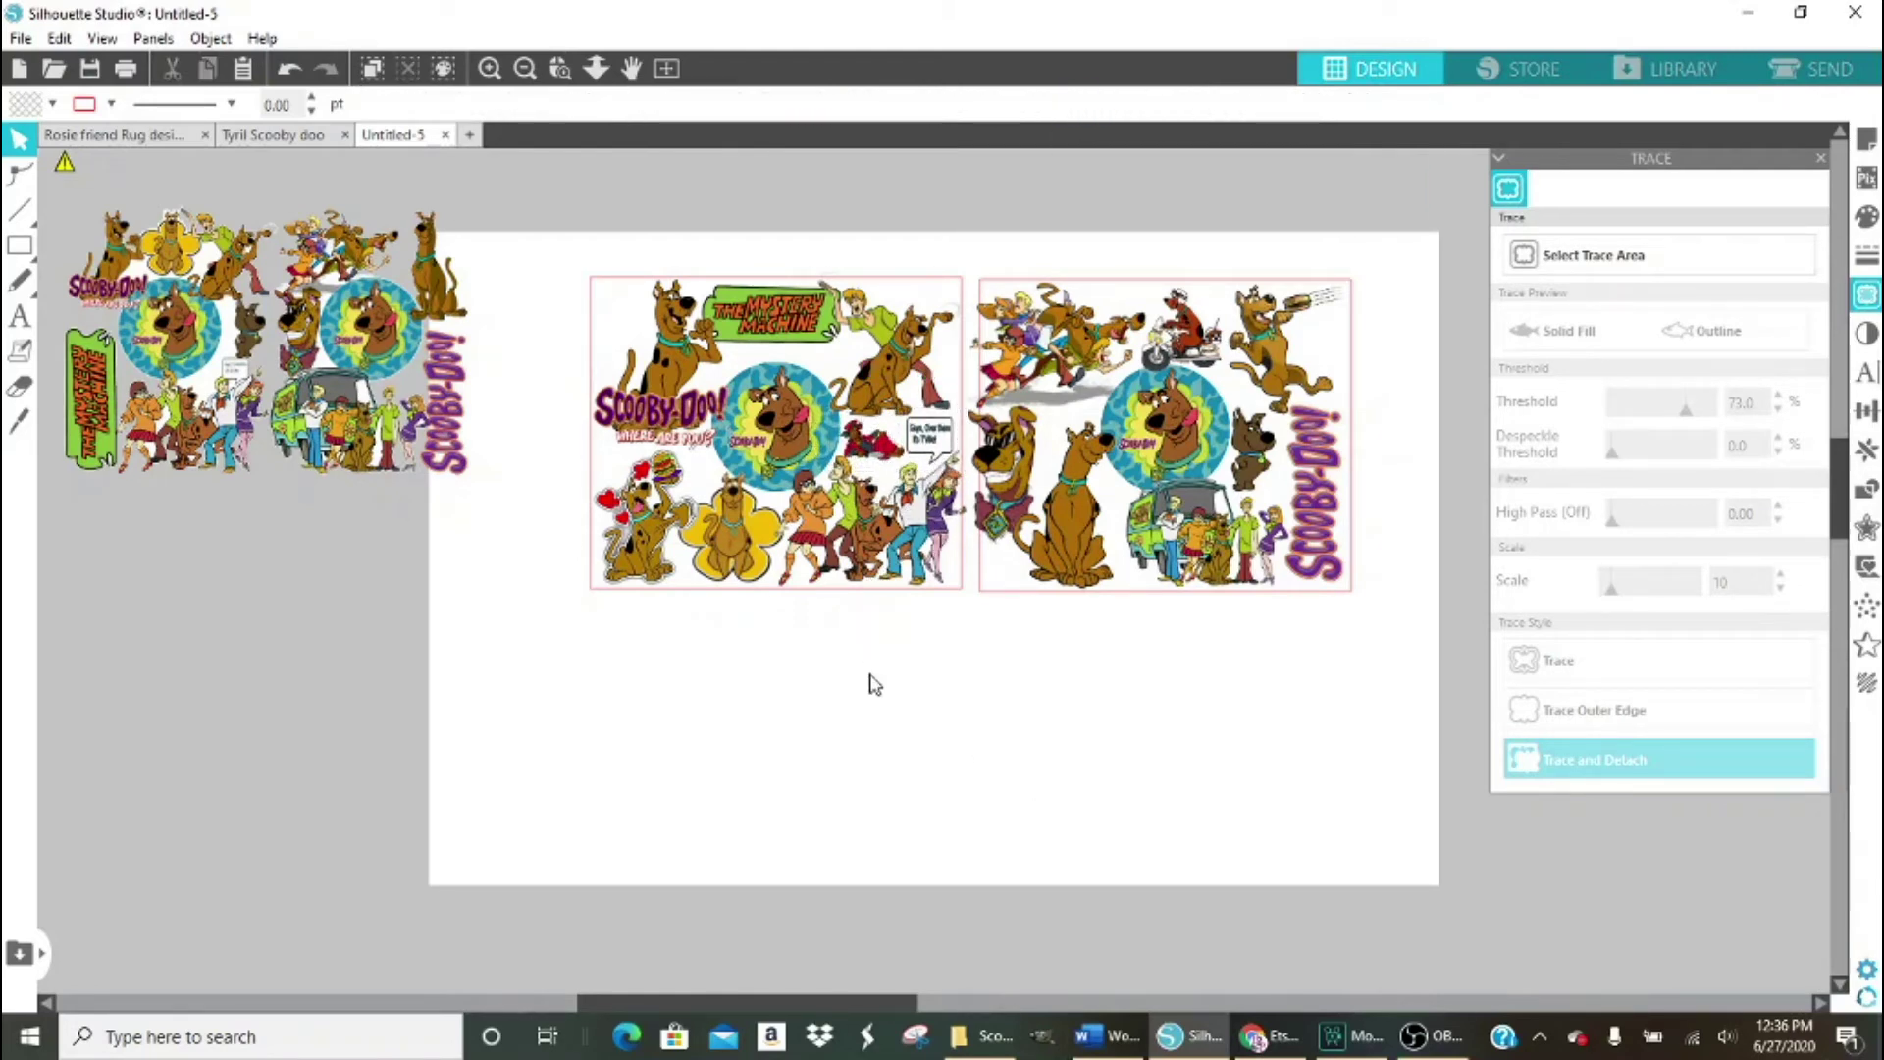
# Shift the sunglasses and sitting Scoobys inward in the second rectangle, and move the first rectangle's Mystery Machine sign slightly right.
pyautogui.moveTo(1007, 477); pyautogui.dragTo(1085, 532)
pyautogui.press('Escape')
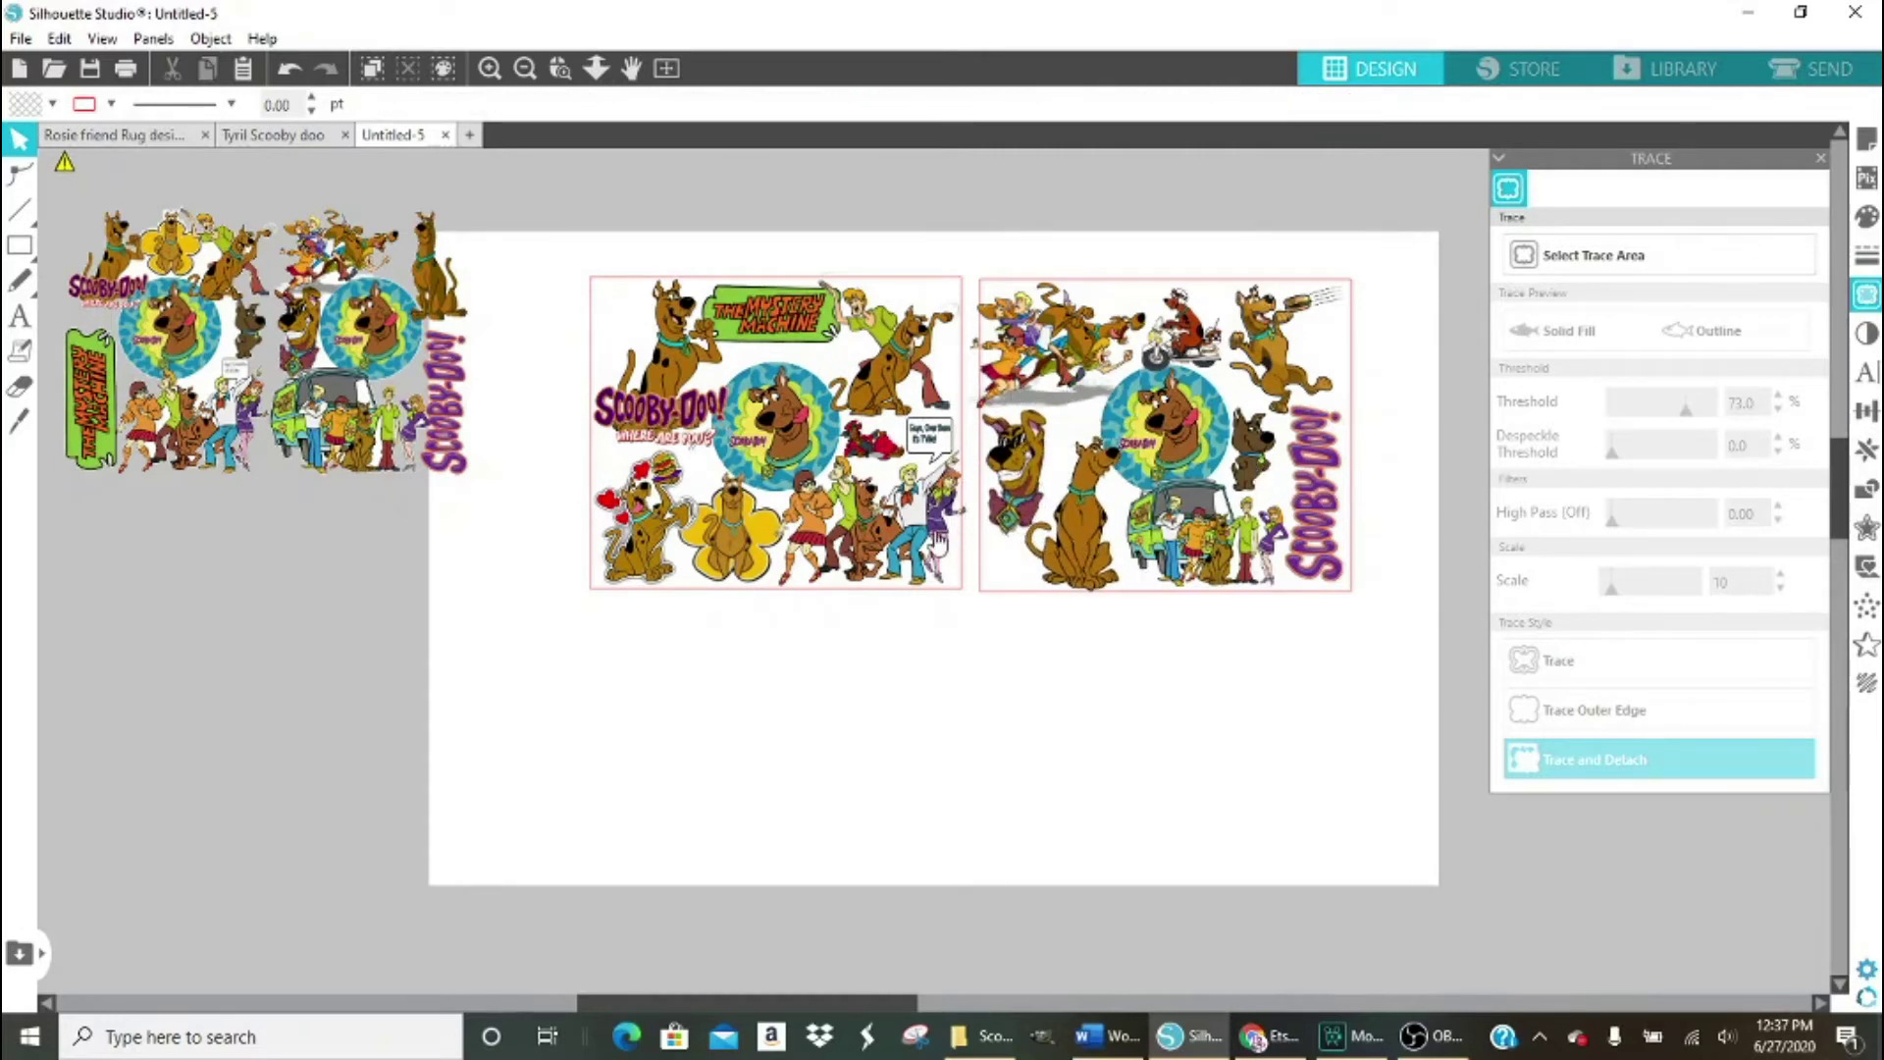
pyautogui.moveTo(763, 331); pyautogui.dragTo(775, 339)
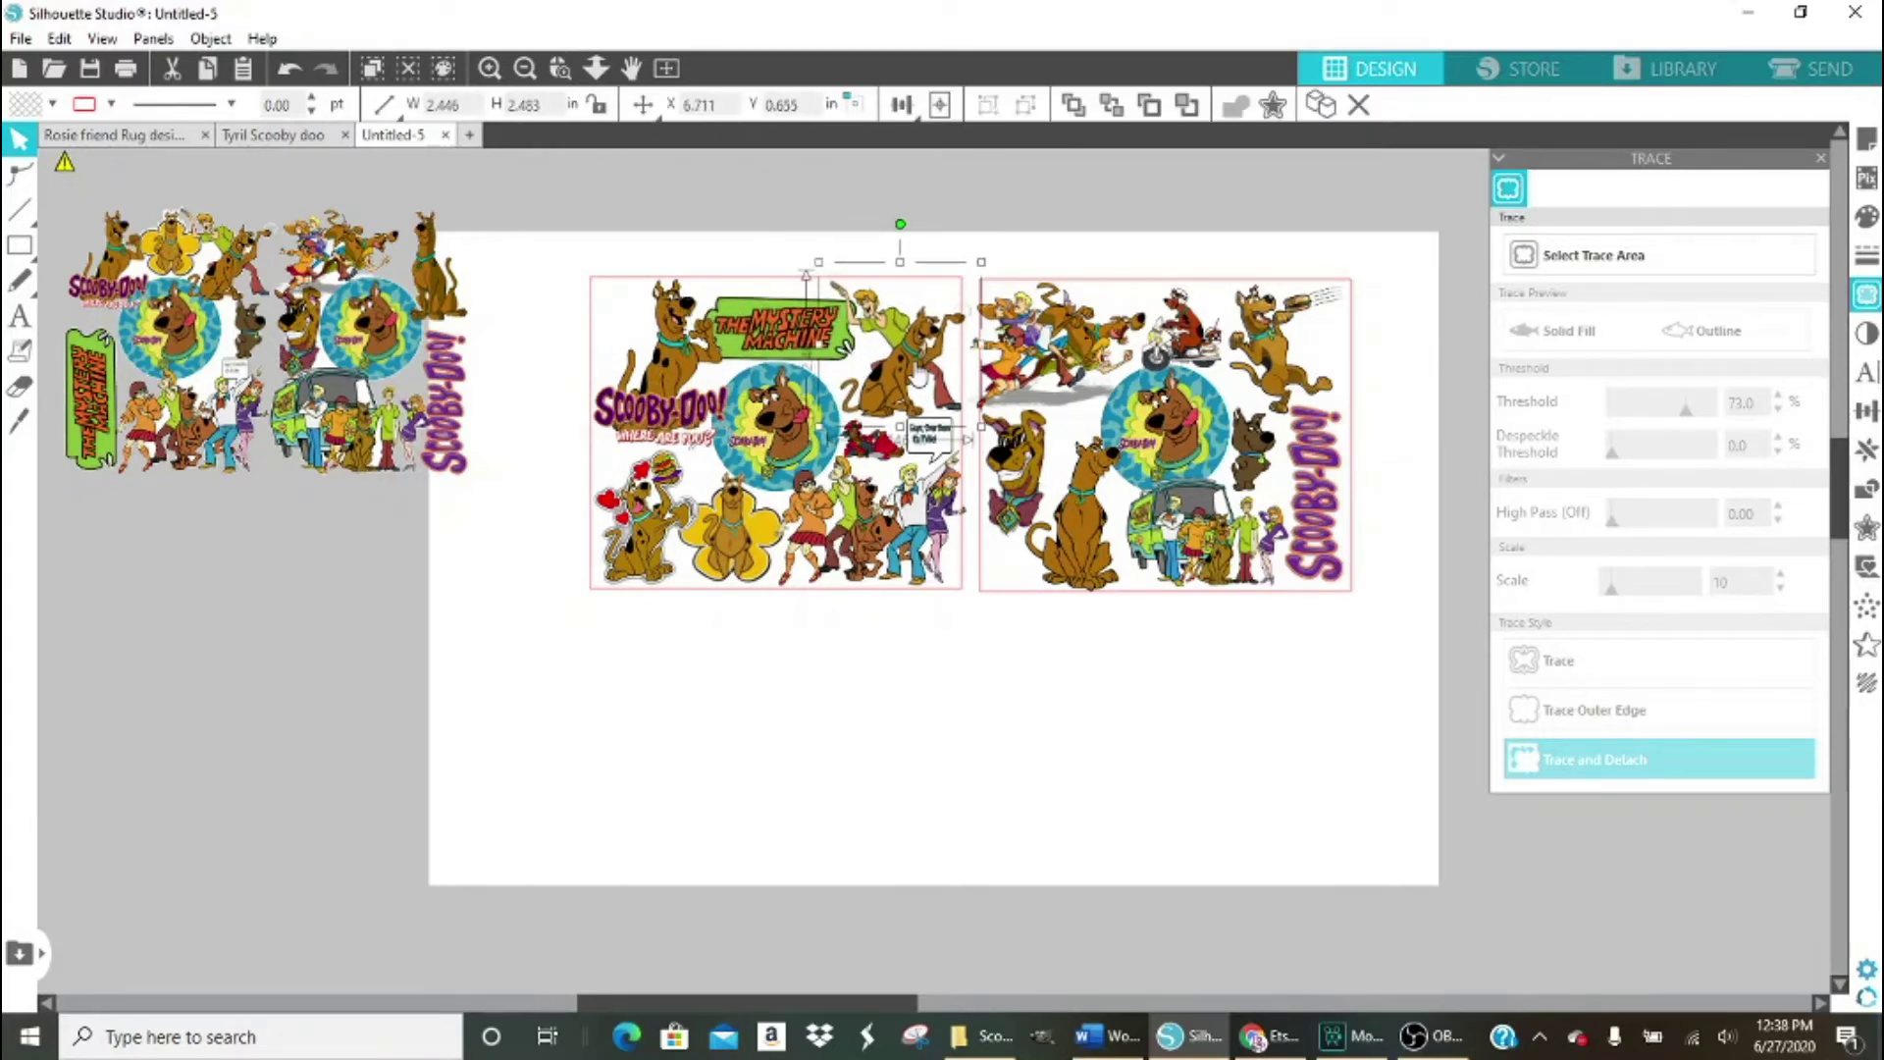
# Add the green monster picture ScoobyDoo0003 and fit it into the first rectangle's upper-left corner.
pyautogui.click(982, 1036)
pyautogui.moveTo(1189, 822); pyautogui.dragTo(618, 324)
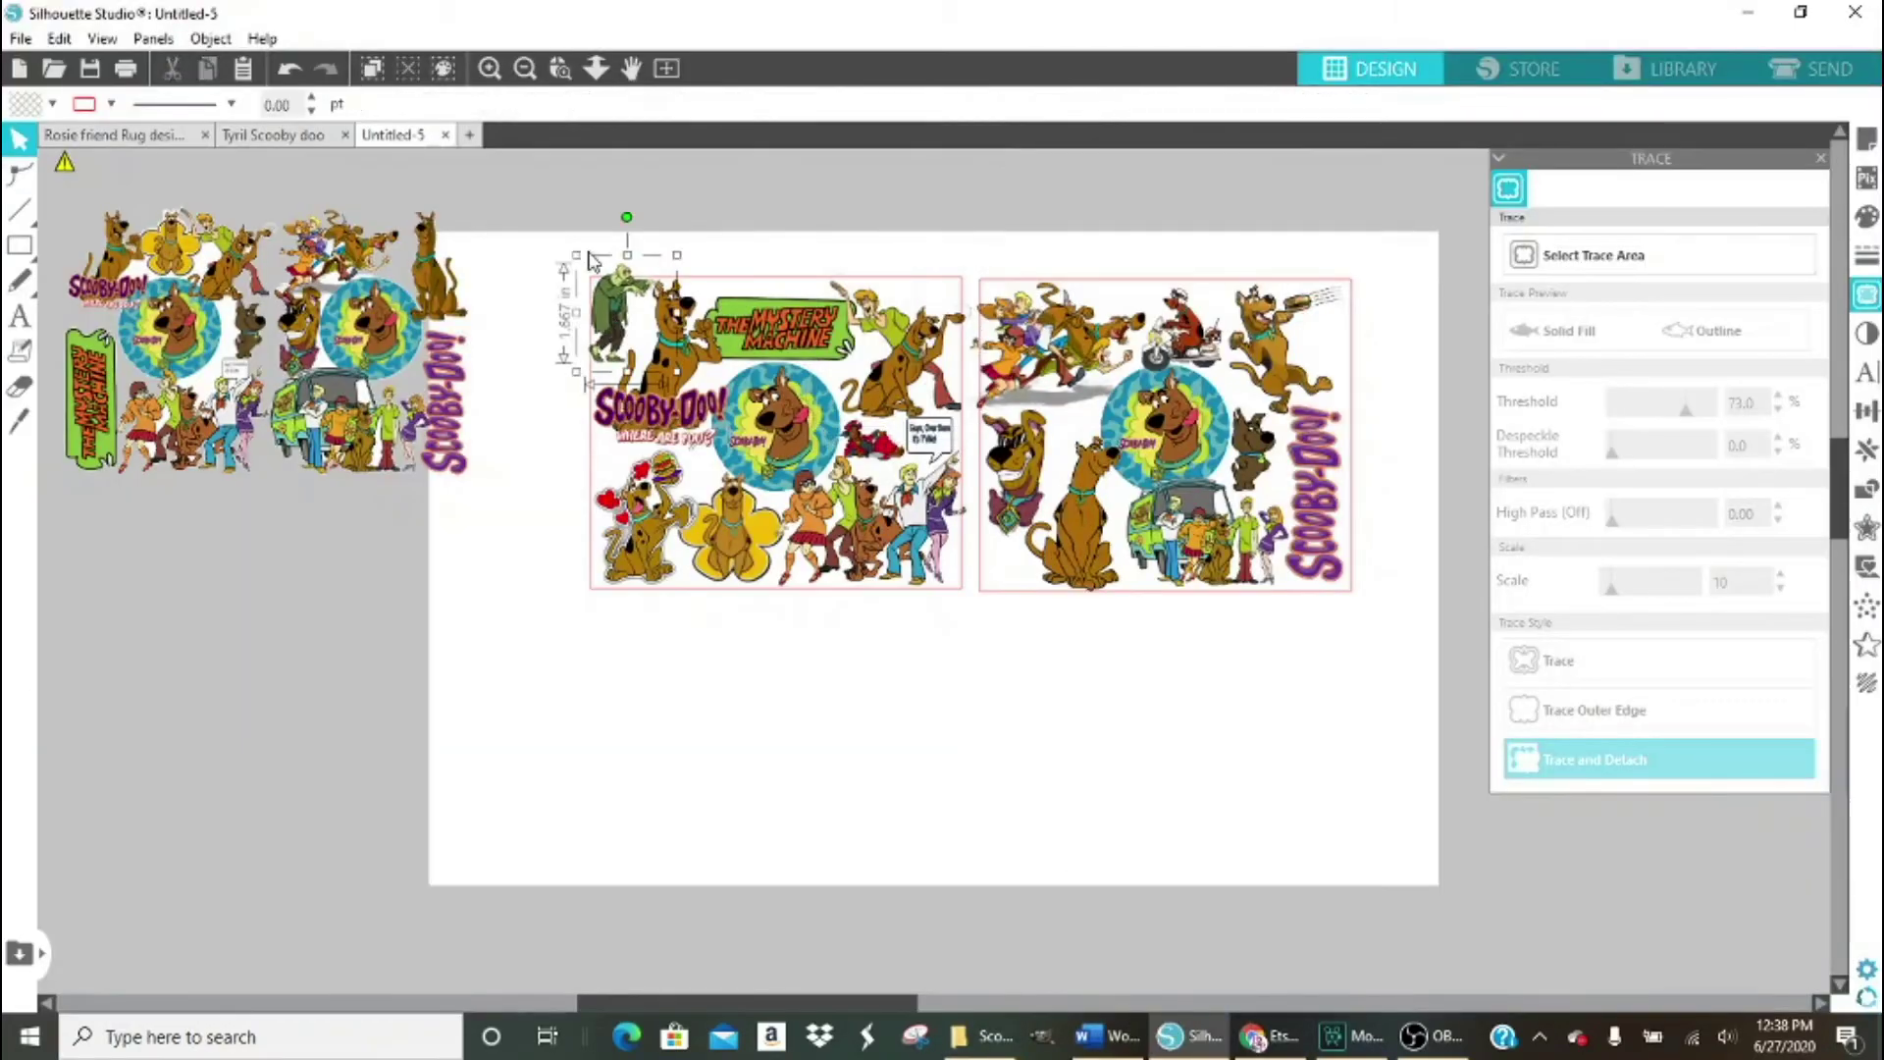
pyautogui.click(791, 659)
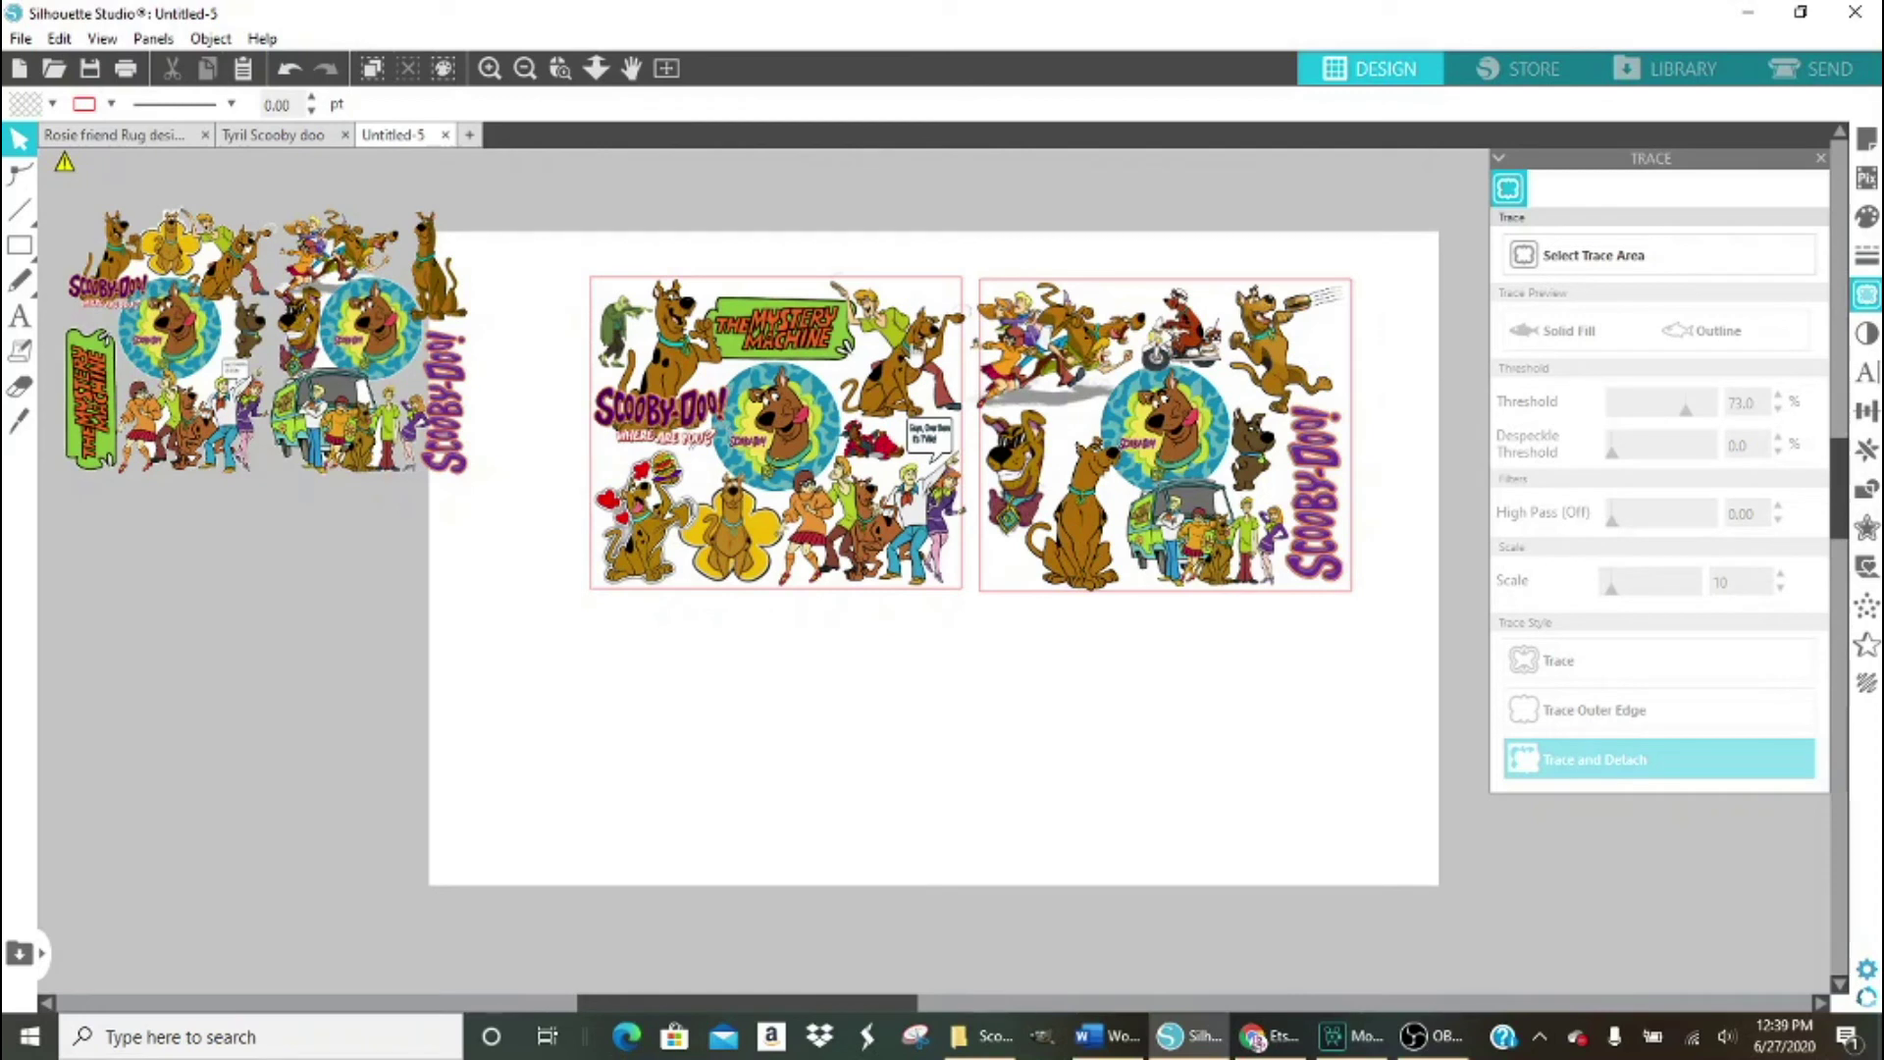
# Shrink the Shaggy and Scooby picture in the first rectangle's upper-right corner so it fits inside the border.
pyautogui.click(913, 355)
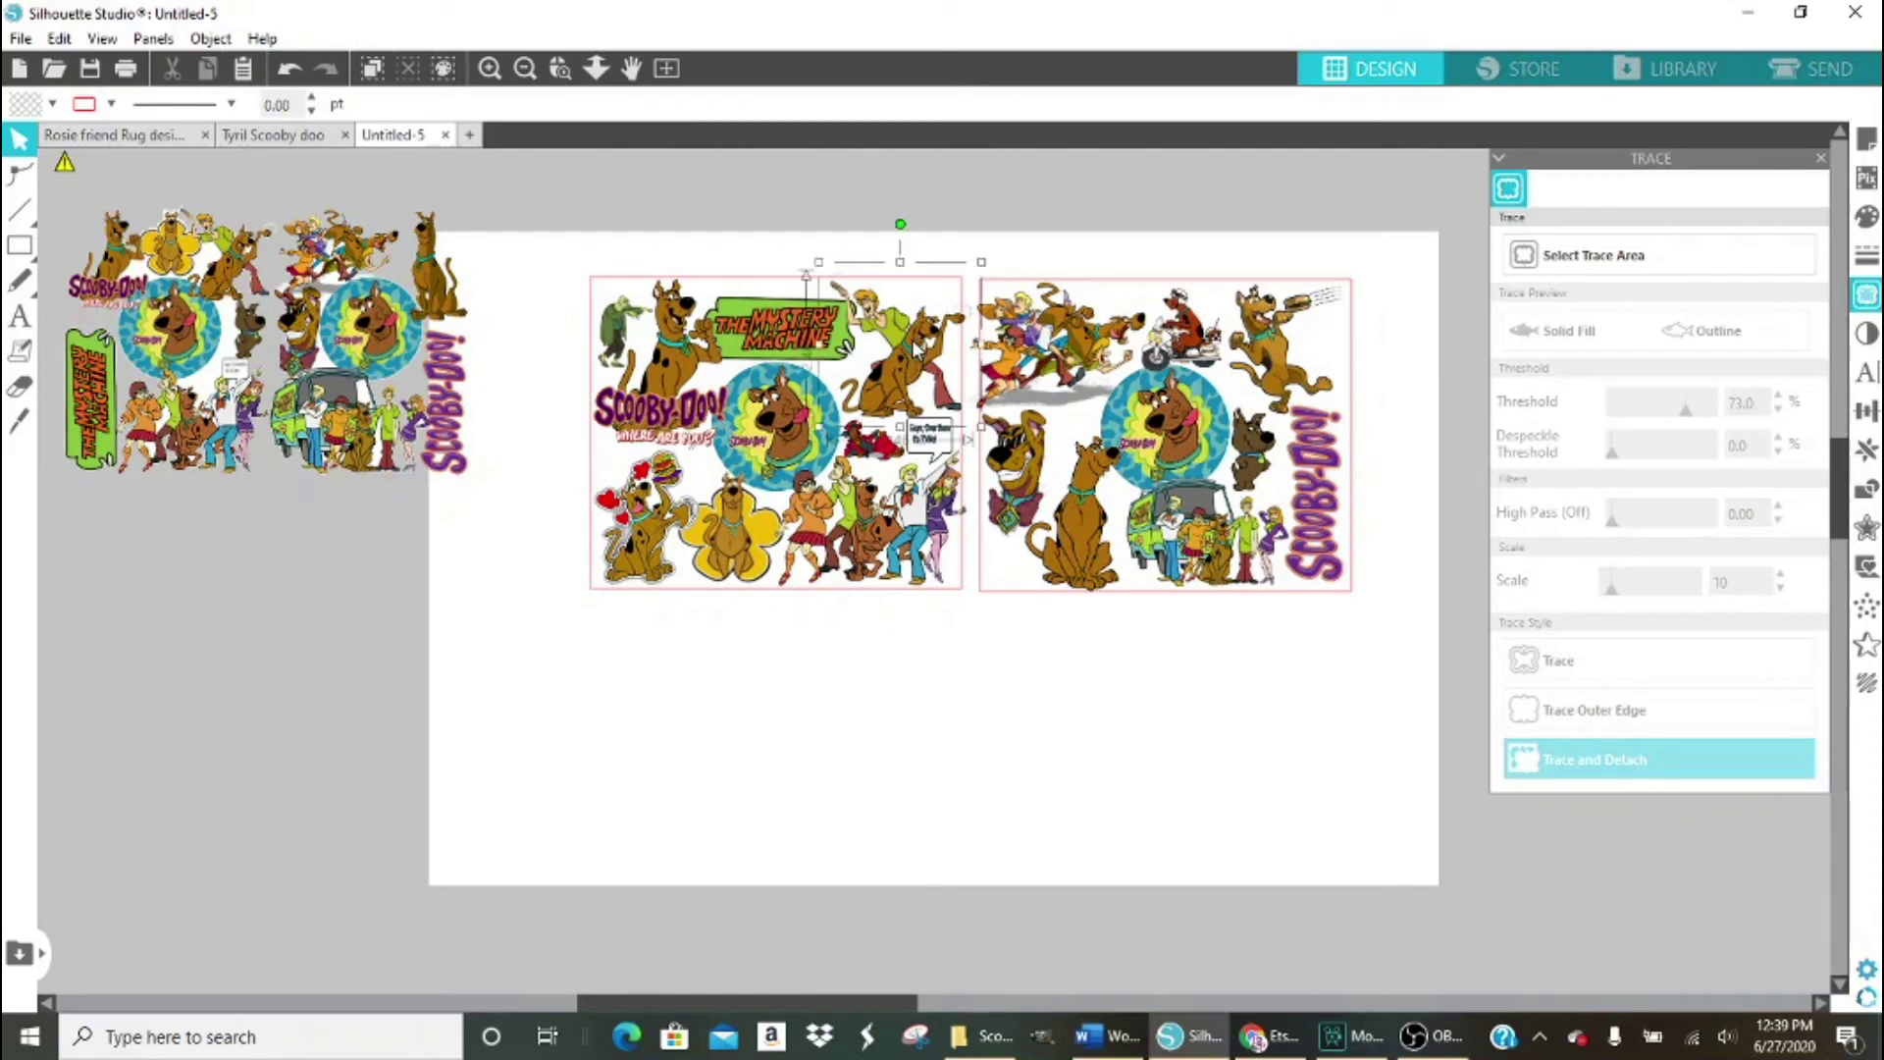
pyautogui.moveTo(981, 263); pyautogui.dragTo(973, 277)
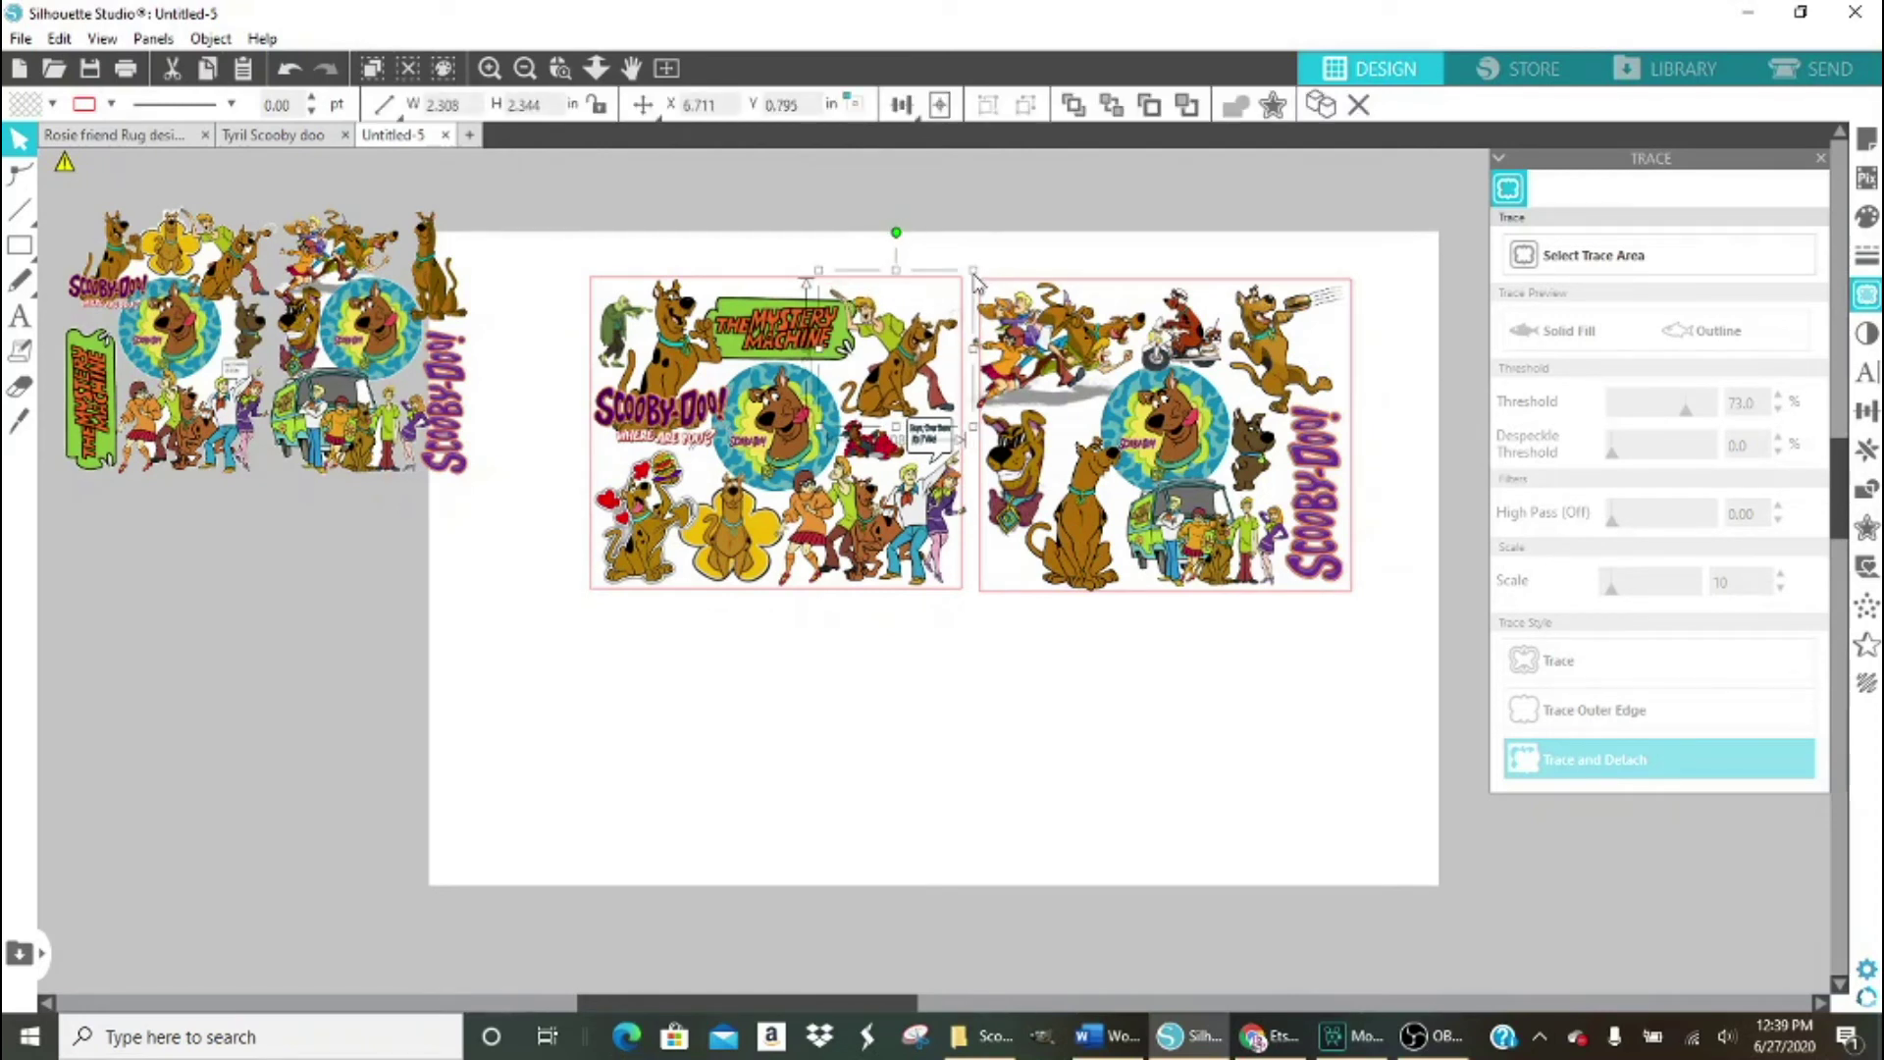
pyautogui.moveTo(978, 283)
pyautogui.mouseDown()
pyautogui.moveTo(997, 288)
pyautogui.moveTo(962, 267)
pyautogui.mouseUp()
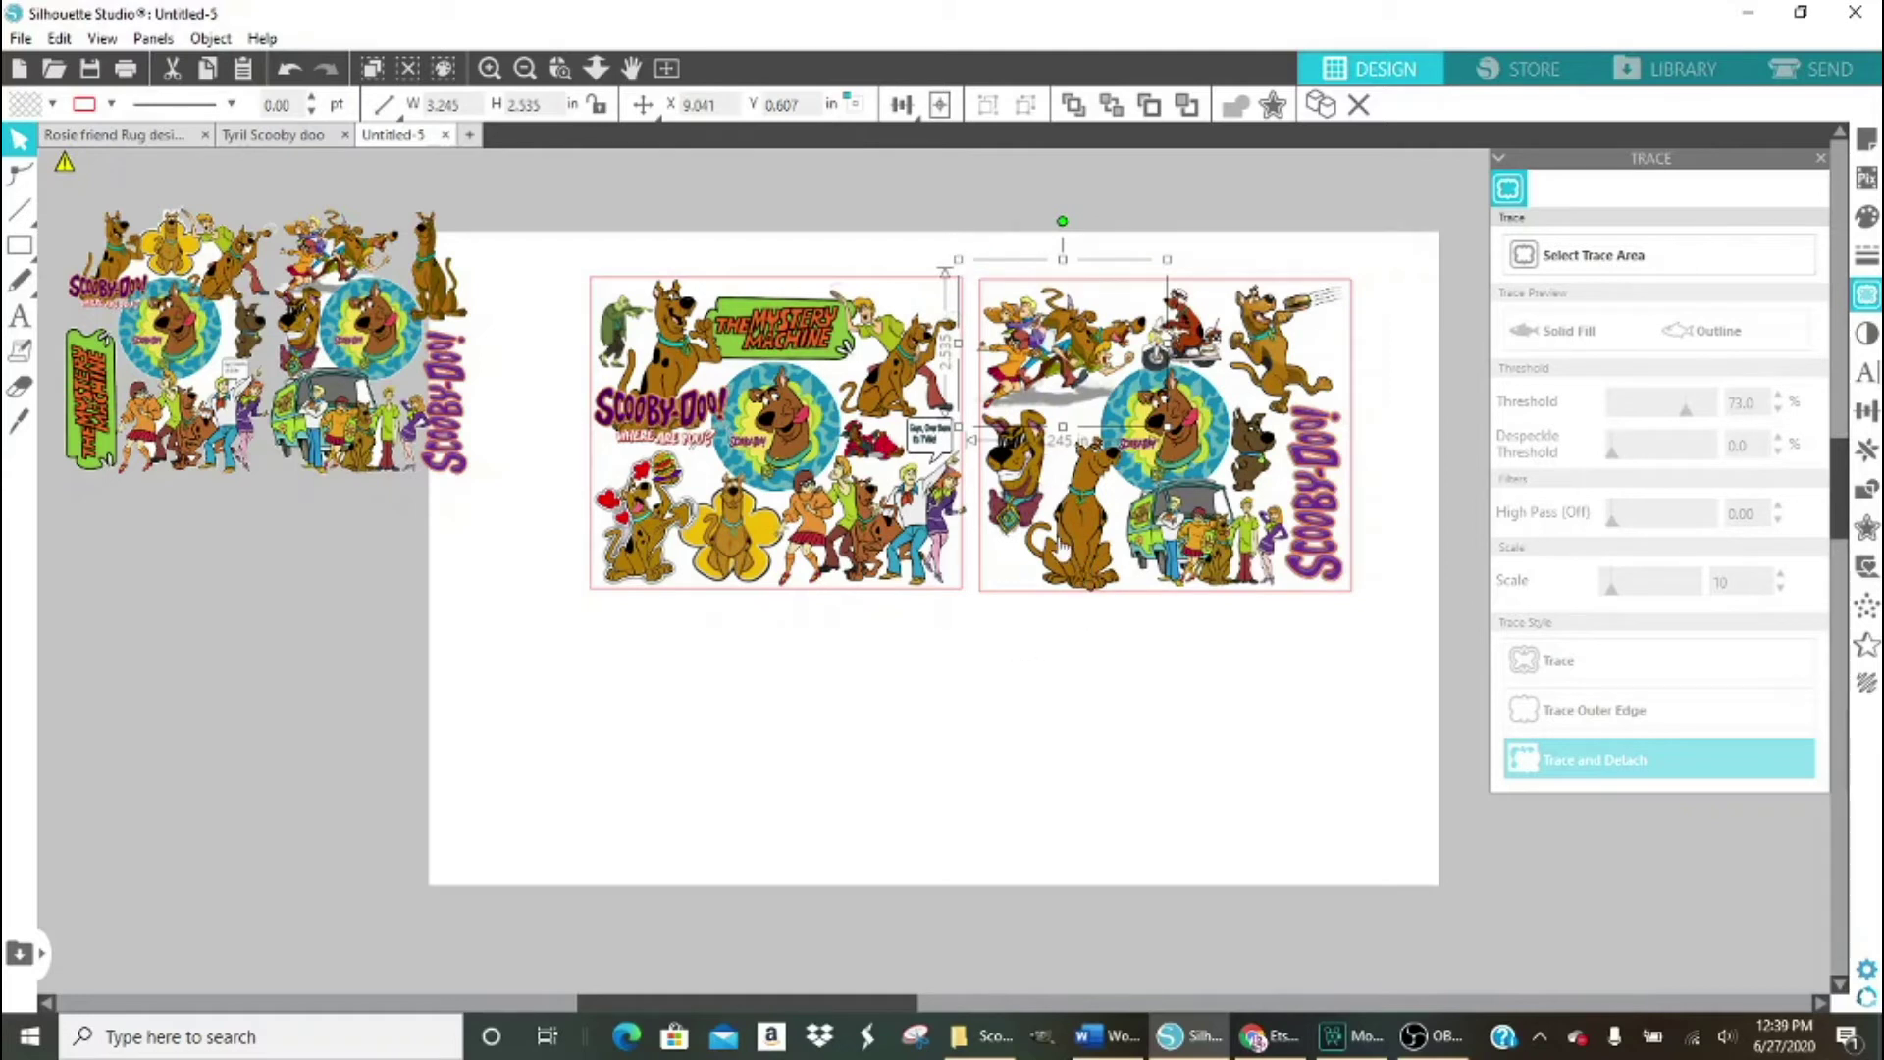
# Reposition the sunglasses Scooby just inside the second rectangle's left border.
pyautogui.click(1023, 481)
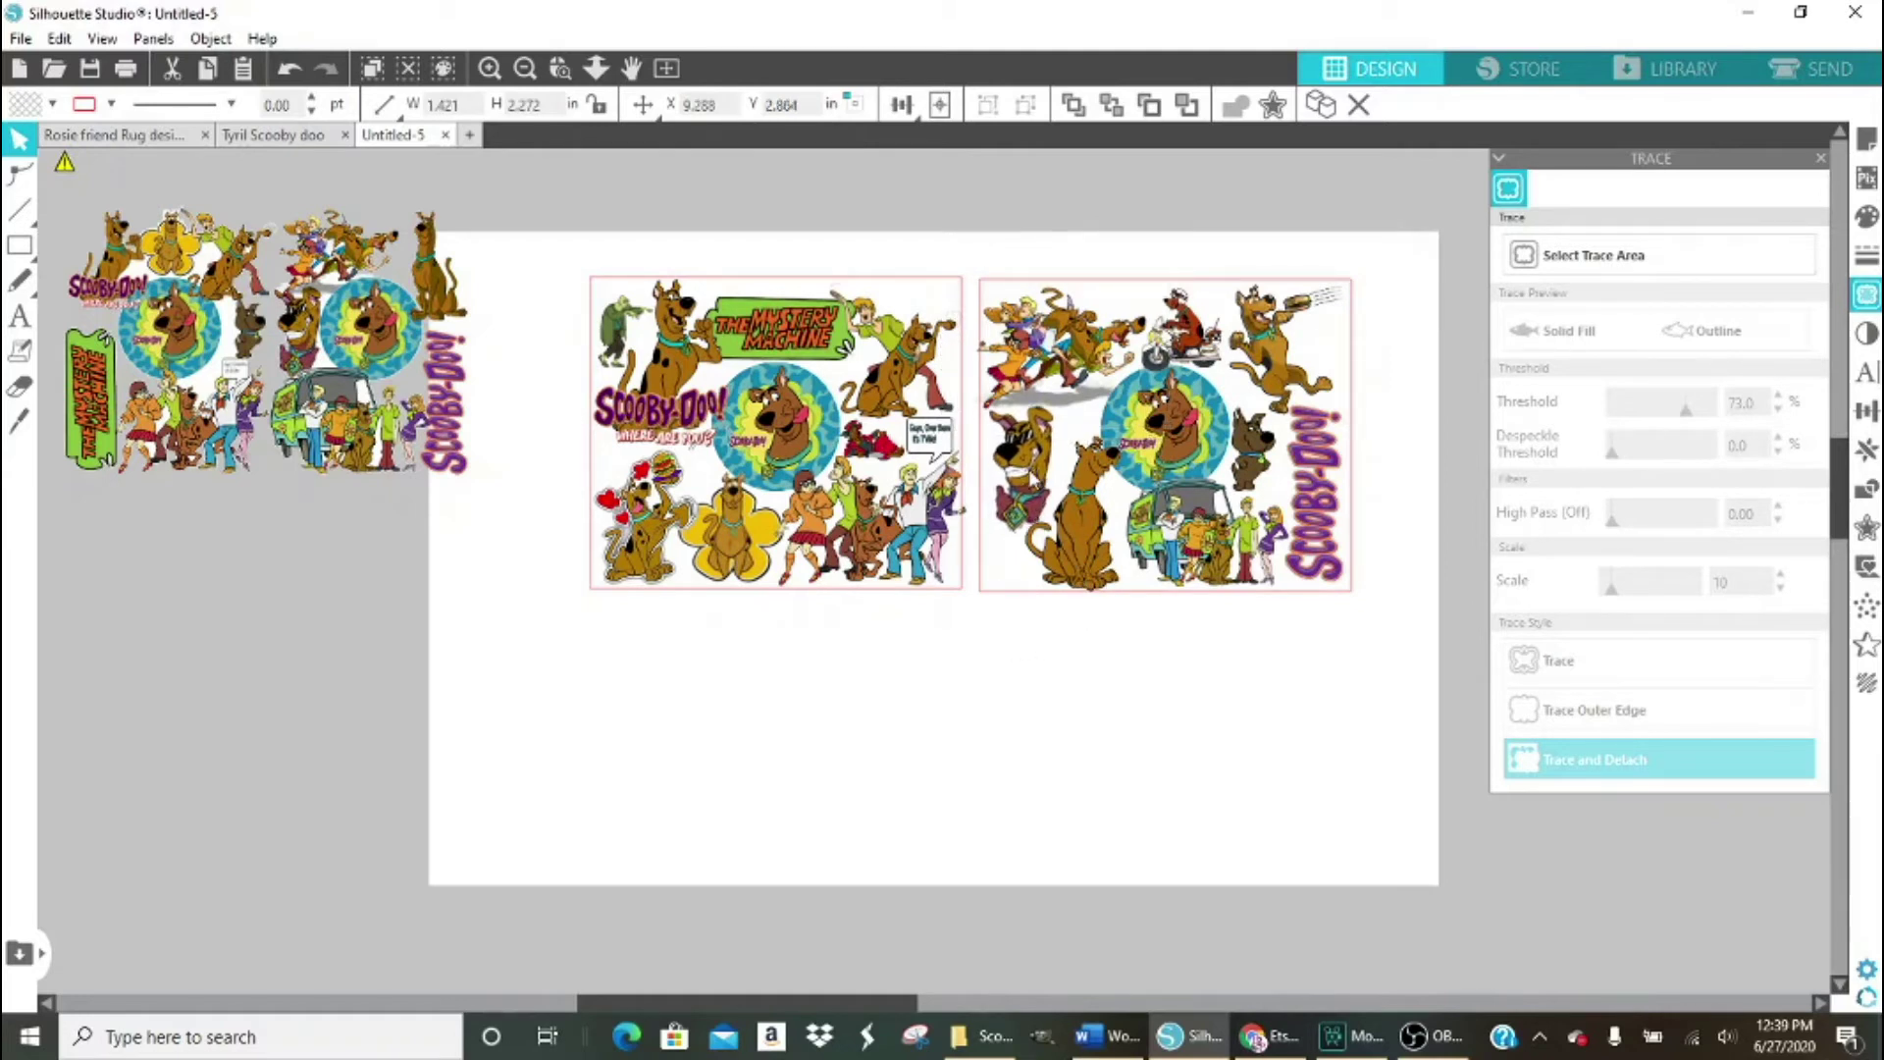
pyautogui.moveTo(1024, 481); pyautogui.dragTo(1006, 486)
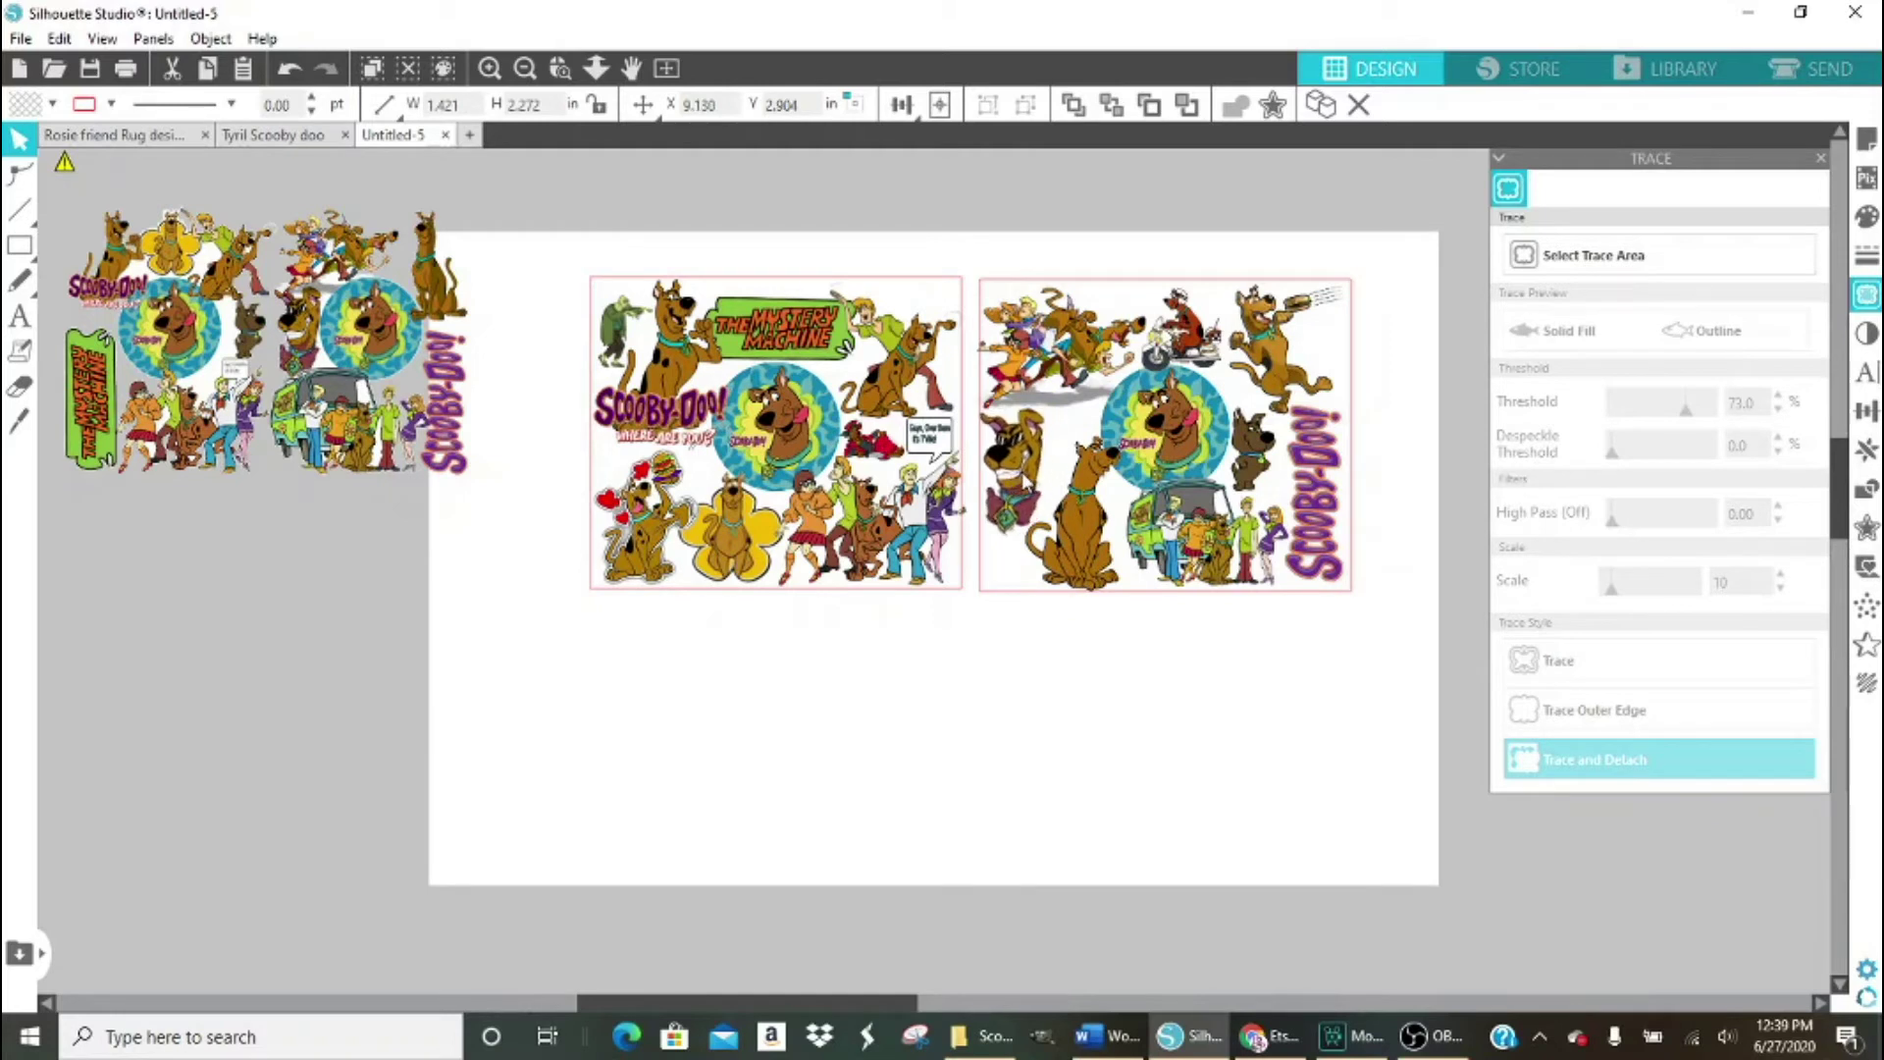
pyautogui.click(884, 753)
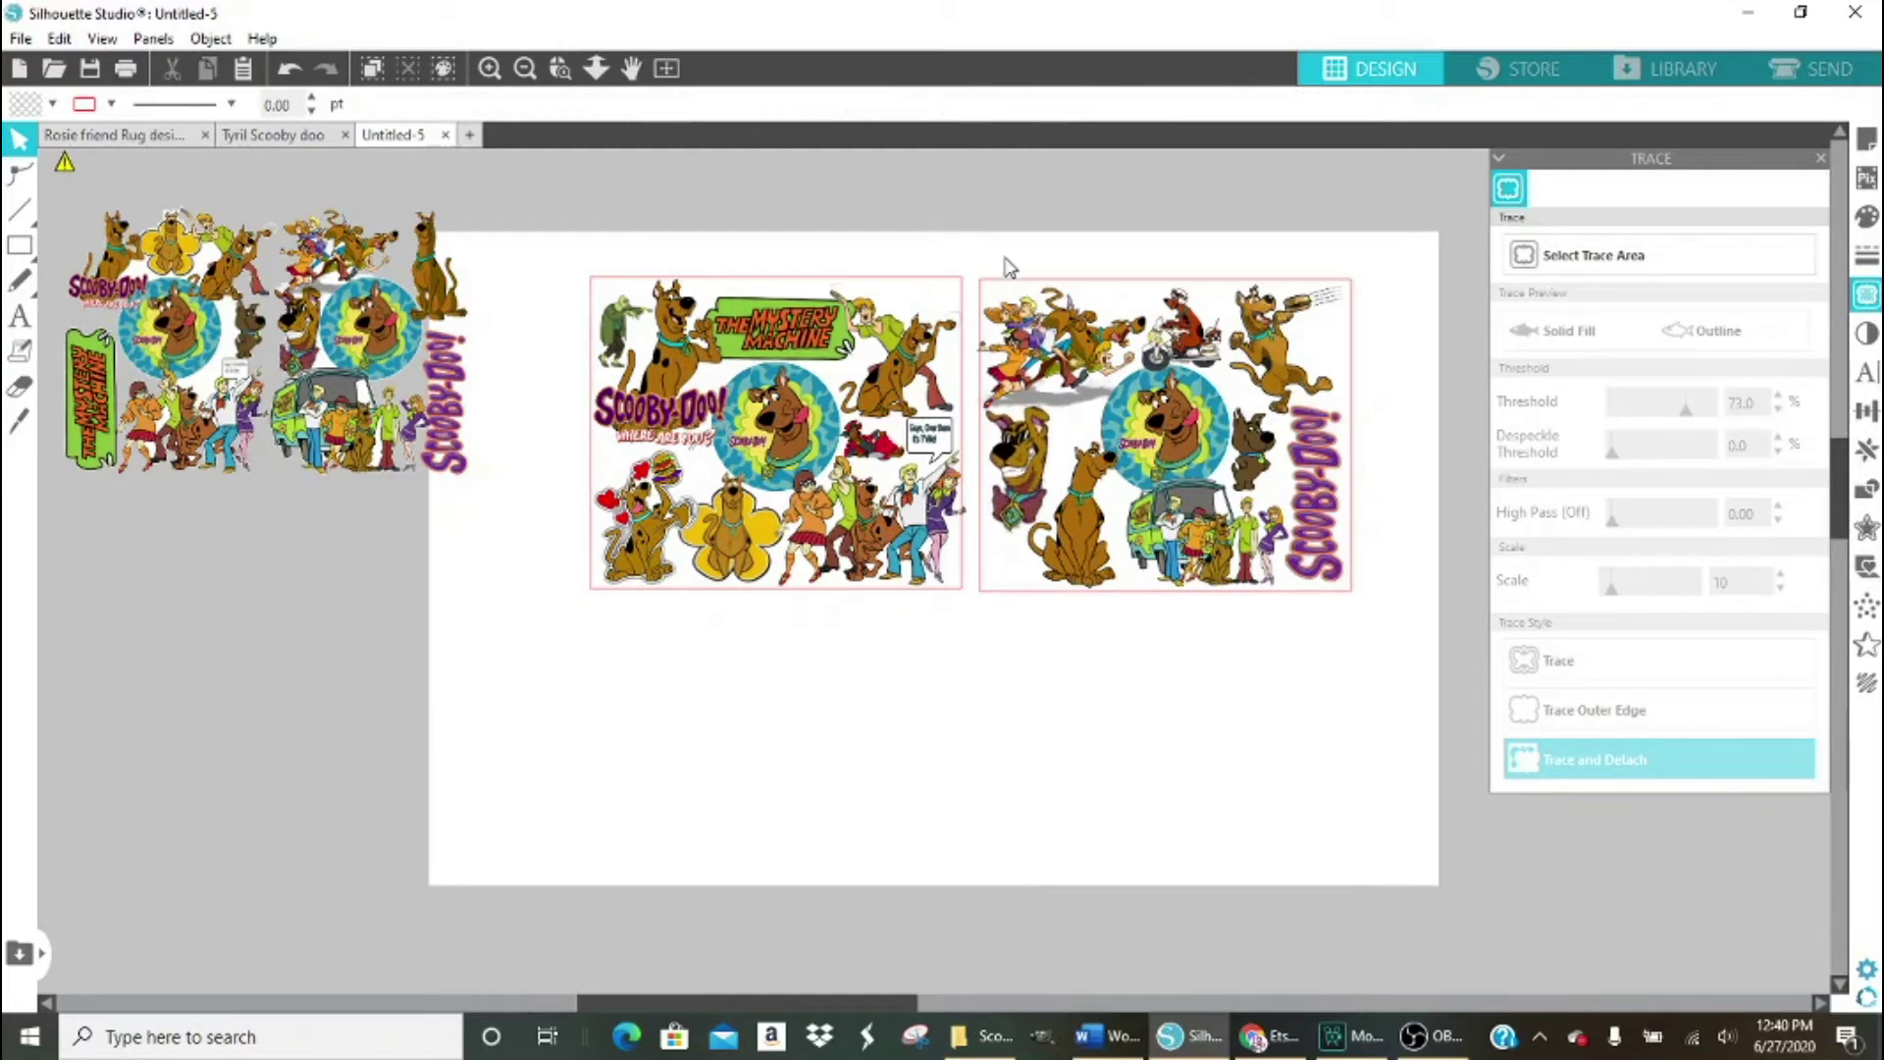
# Group each rectangle's pictures into one collage and place the second collage directly beside the first.
pyautogui.click(1014, 295)
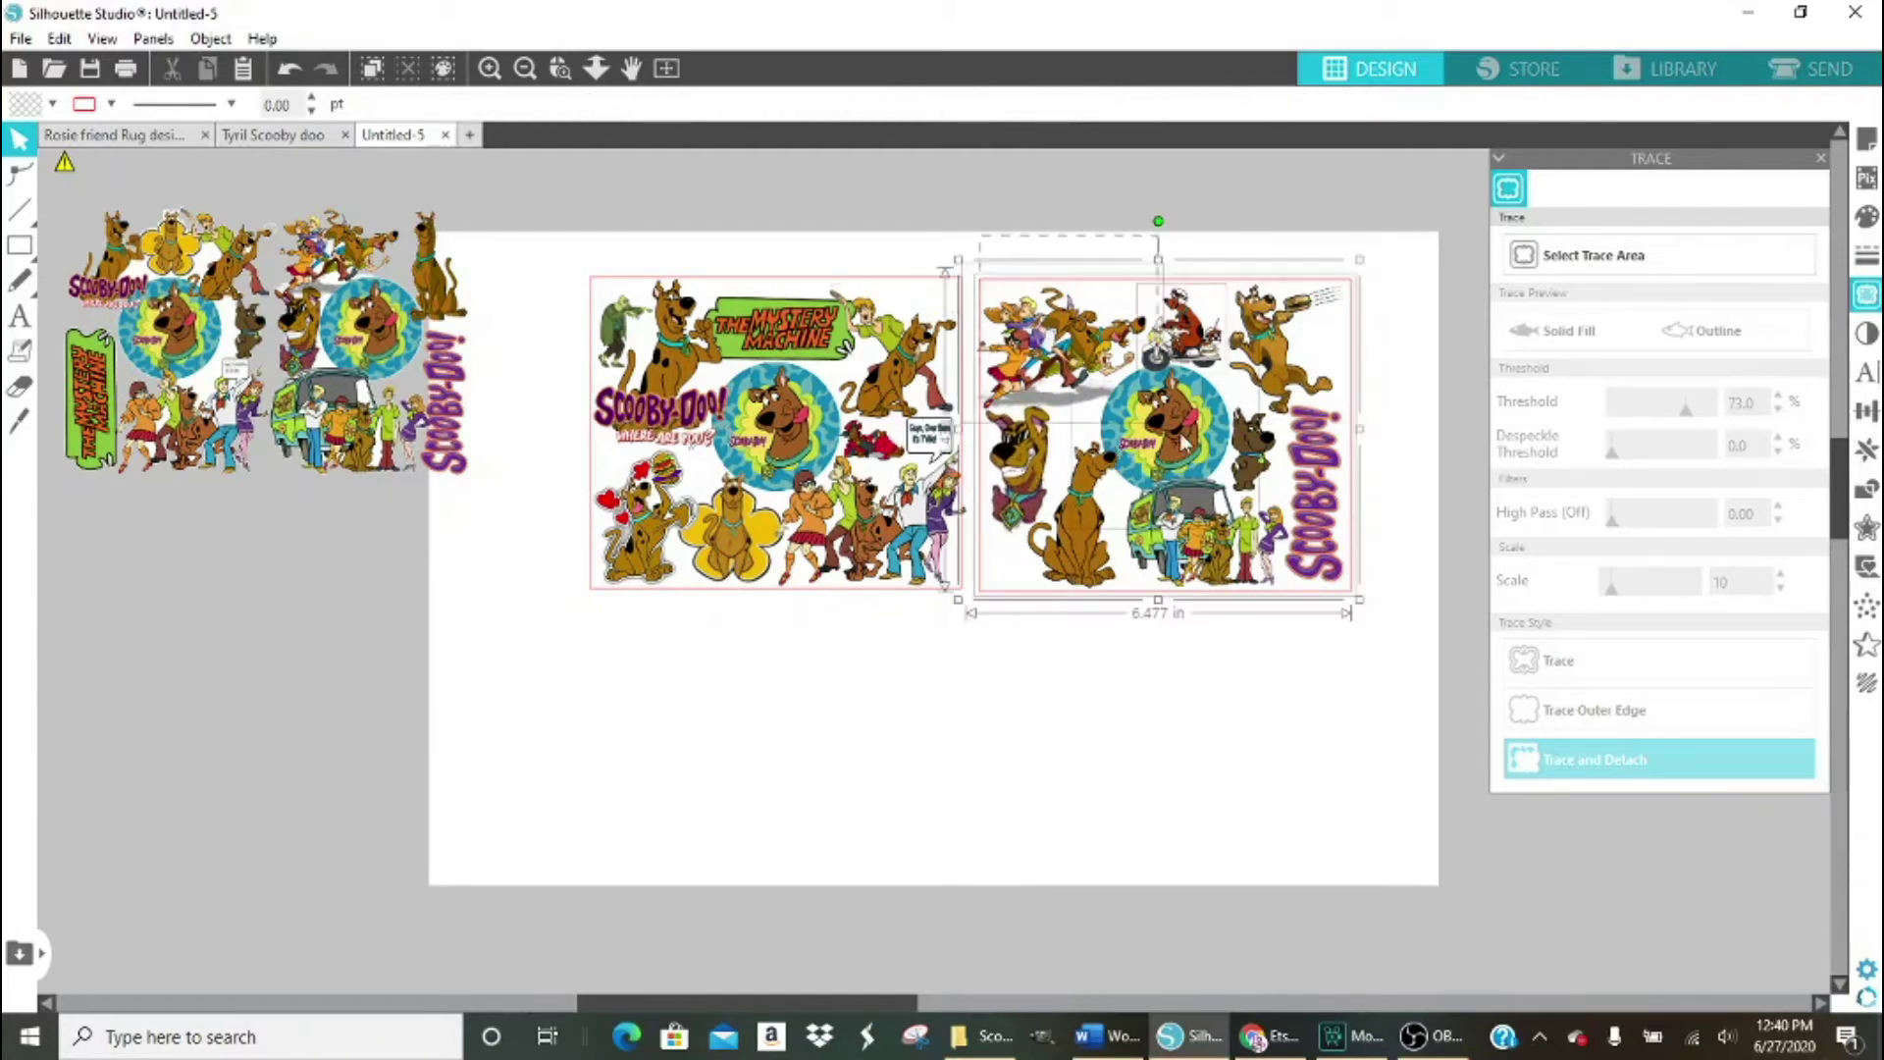
pyautogui.moveTo(1324, 660); pyautogui.dragTo(1326, 663)
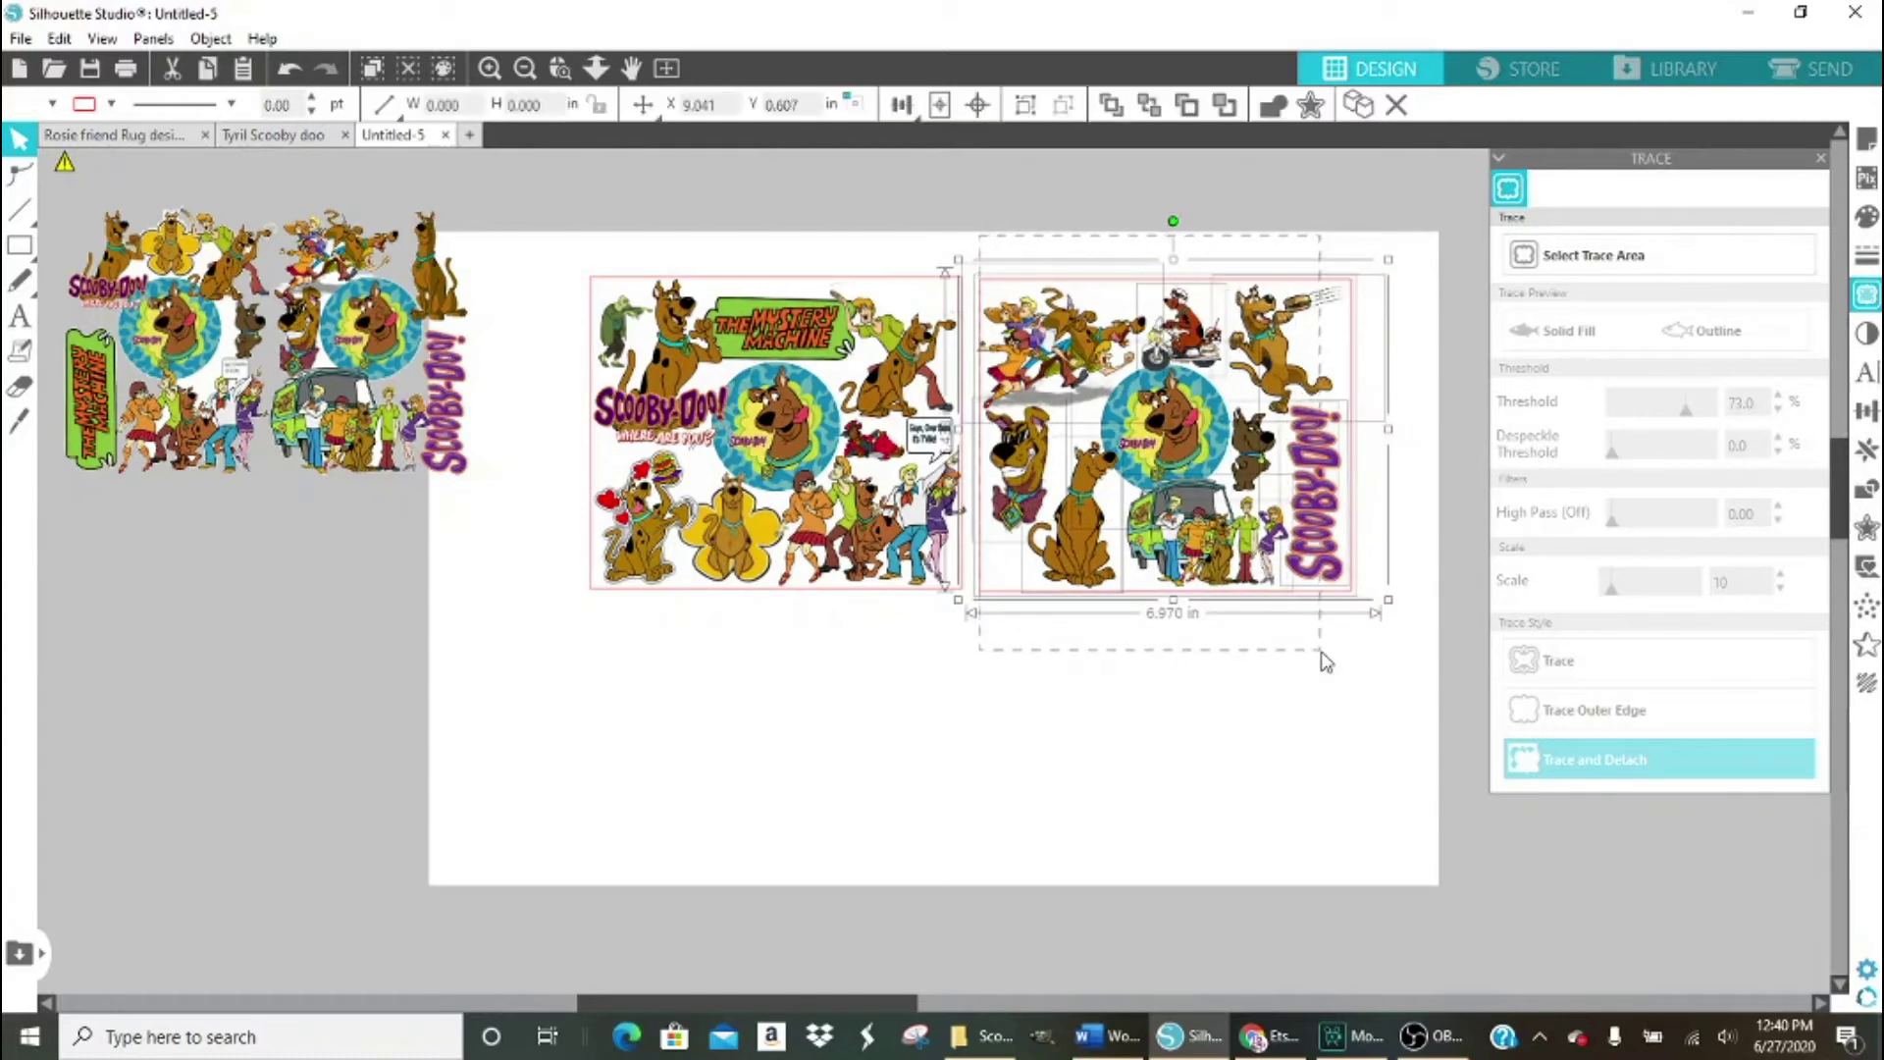
pyautogui.click(1026, 105)
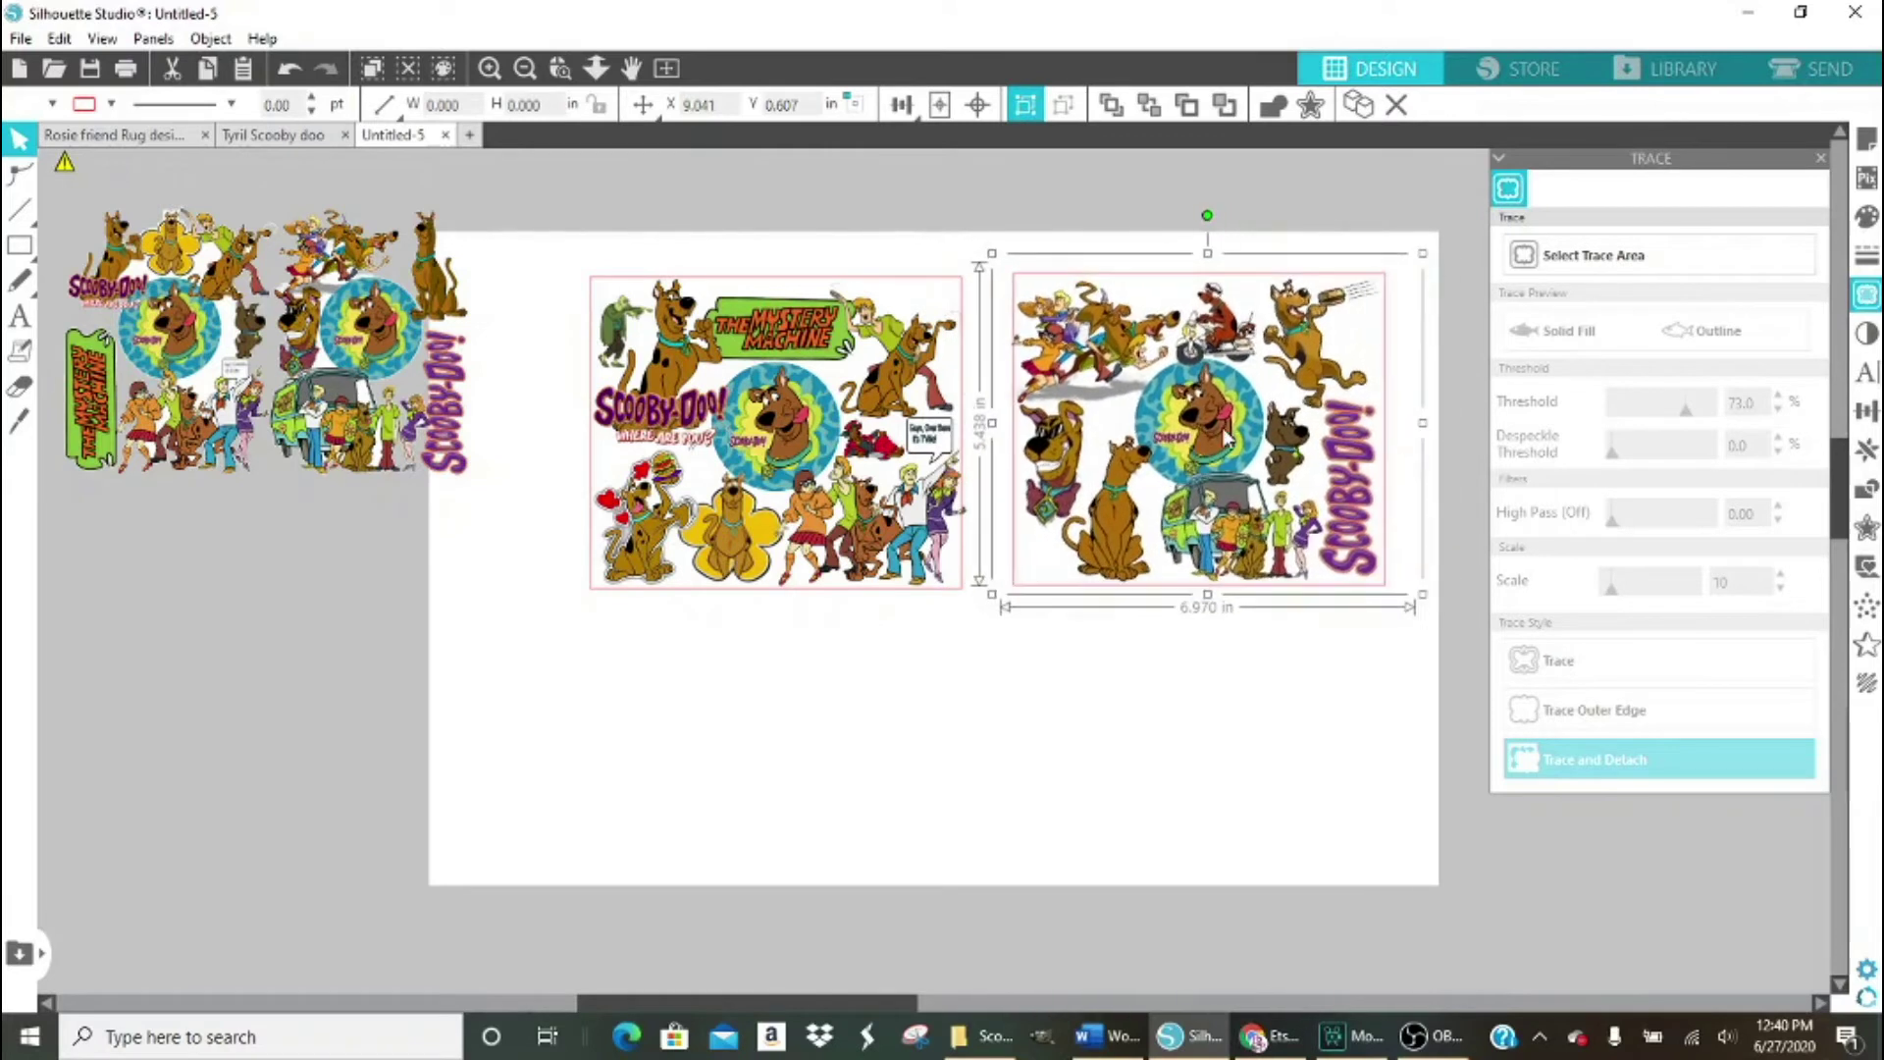
pyautogui.moveTo(566, 259); pyautogui.dragTo(969, 621)
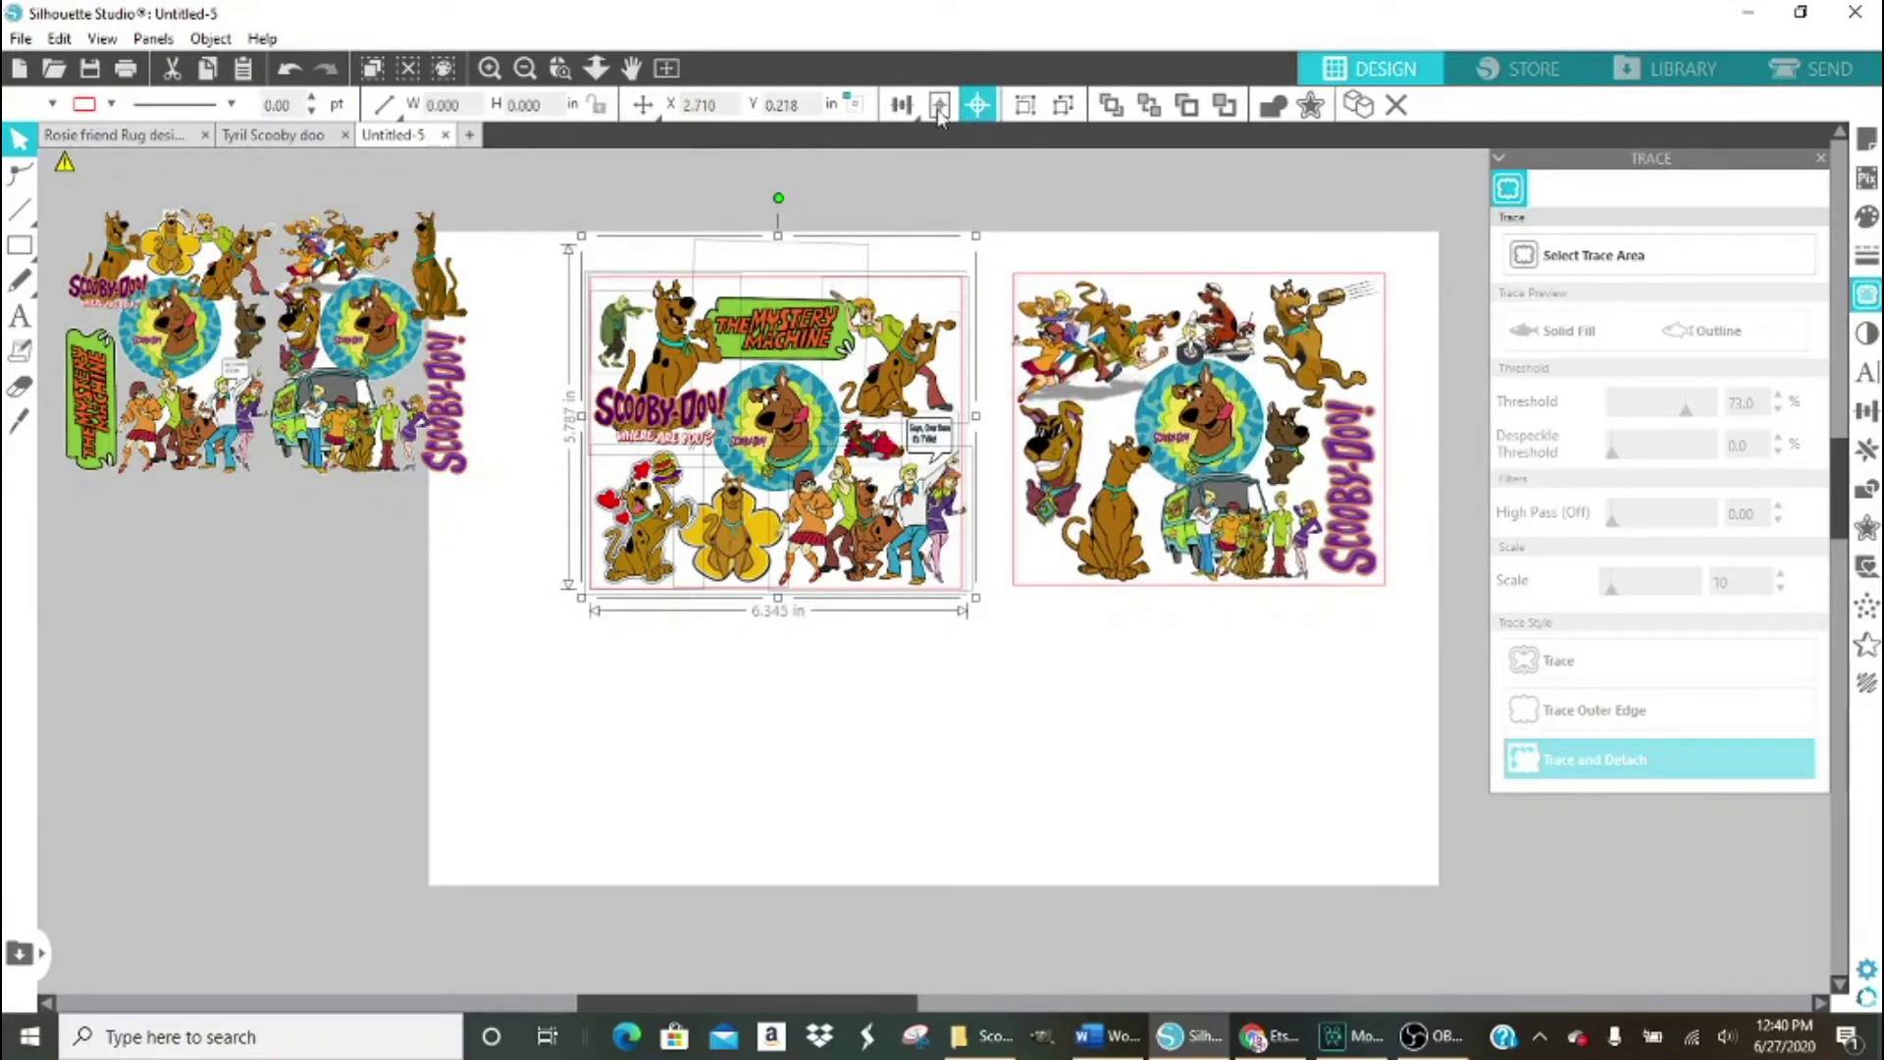
pyautogui.click(1026, 105)
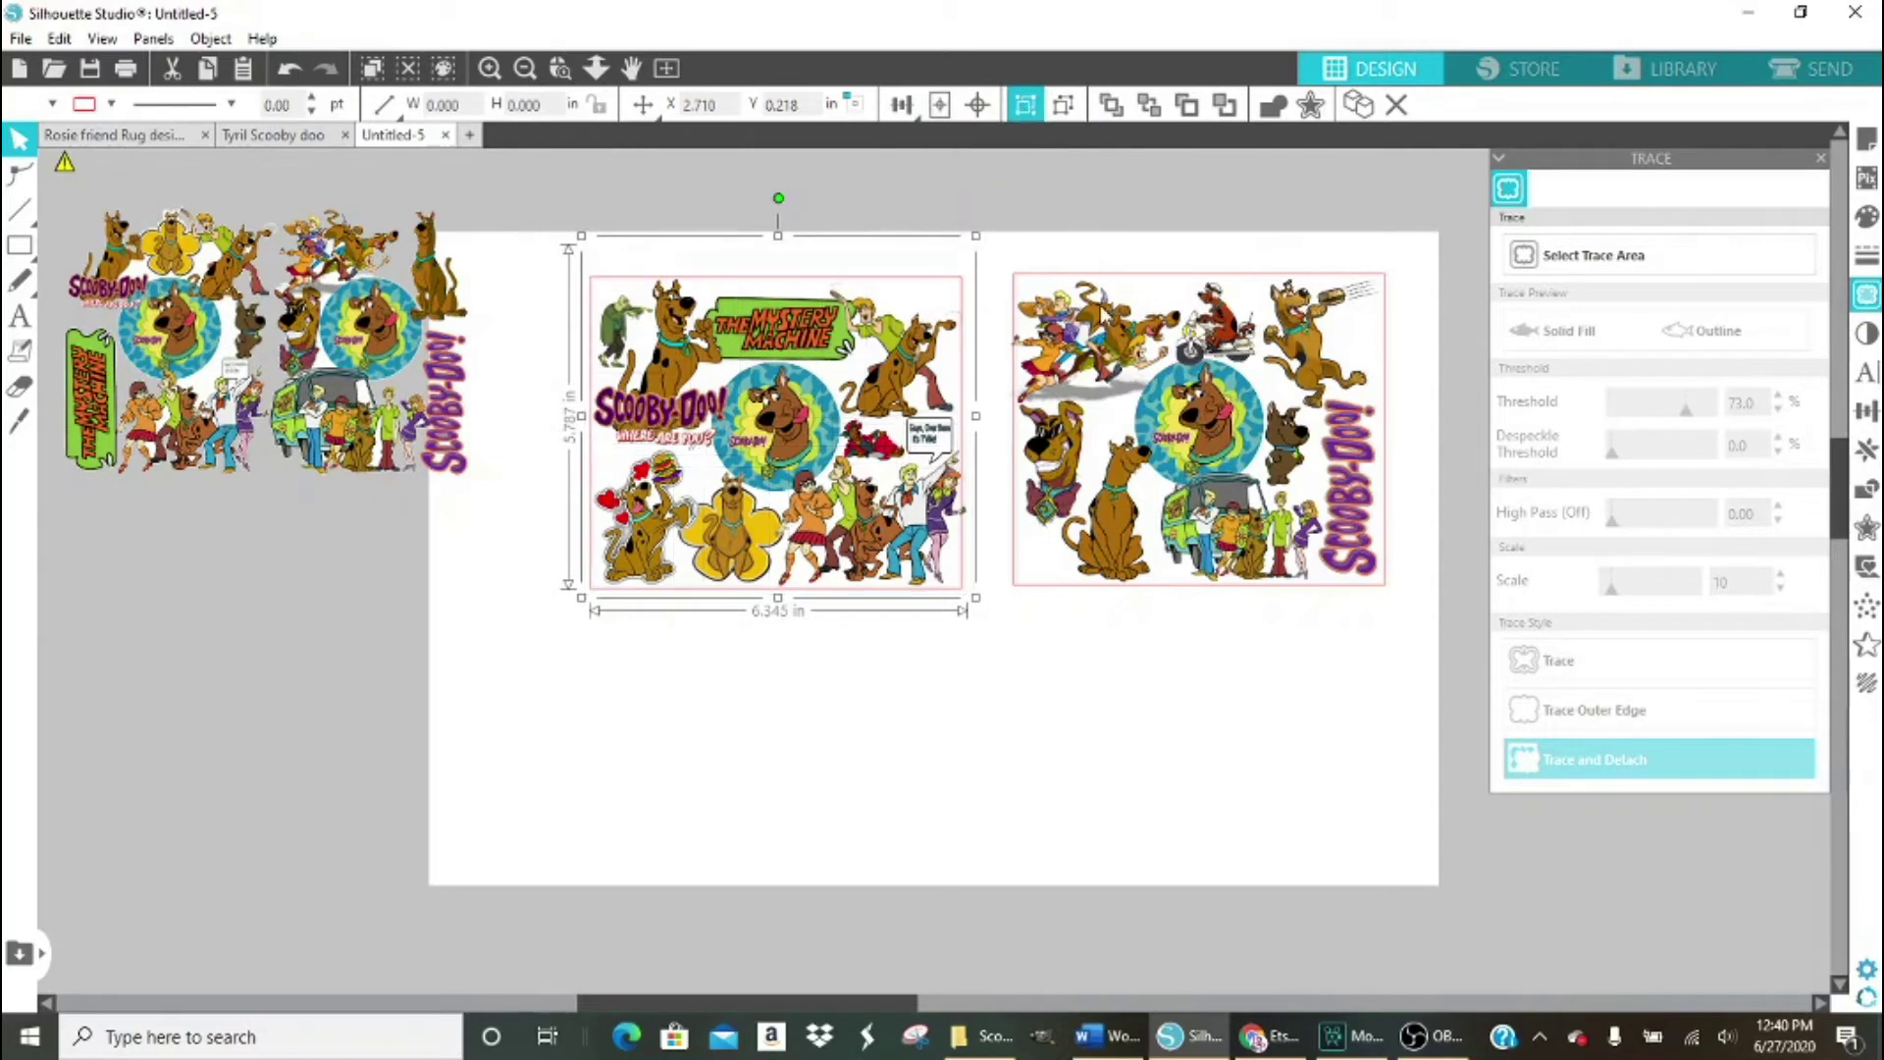
pyautogui.click(1034, 664)
pyautogui.moveTo(1130, 508); pyautogui.dragTo(1096, 543)
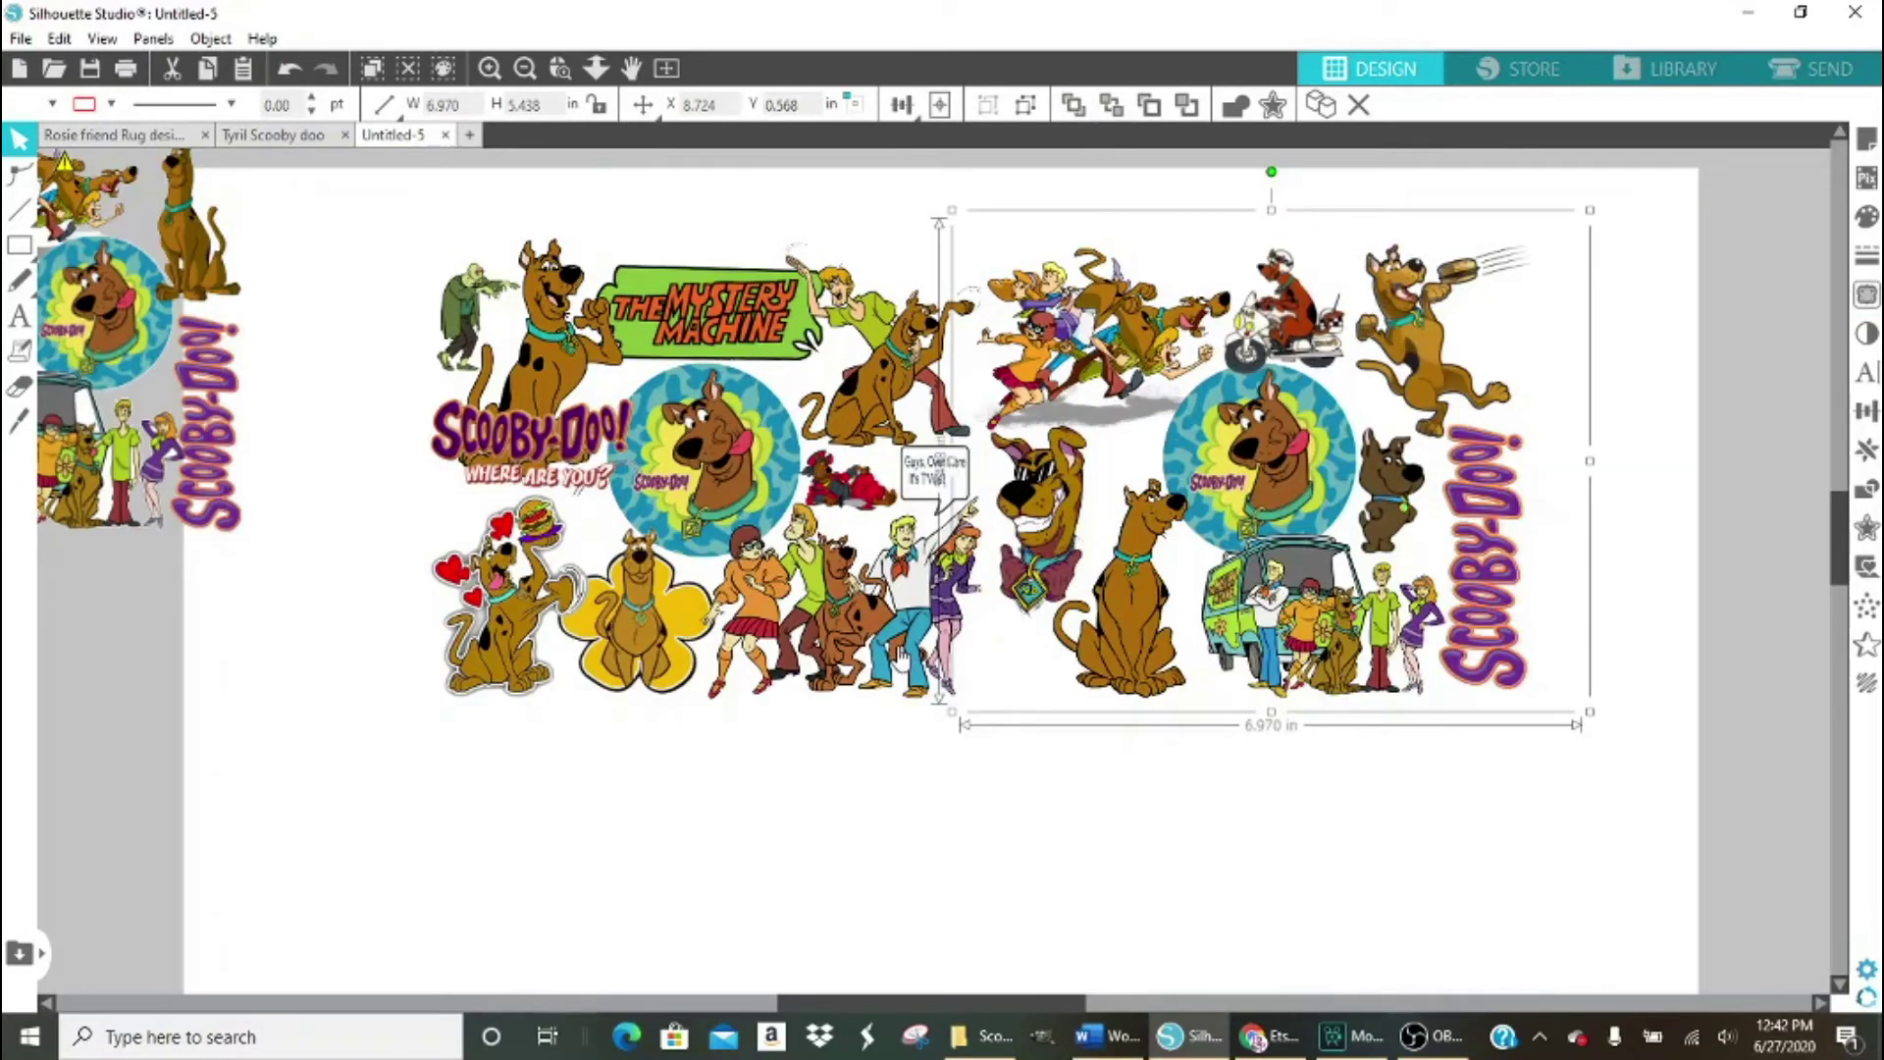
# Ungroup the first collage into its separate pictures.
pyautogui.click(898, 657)
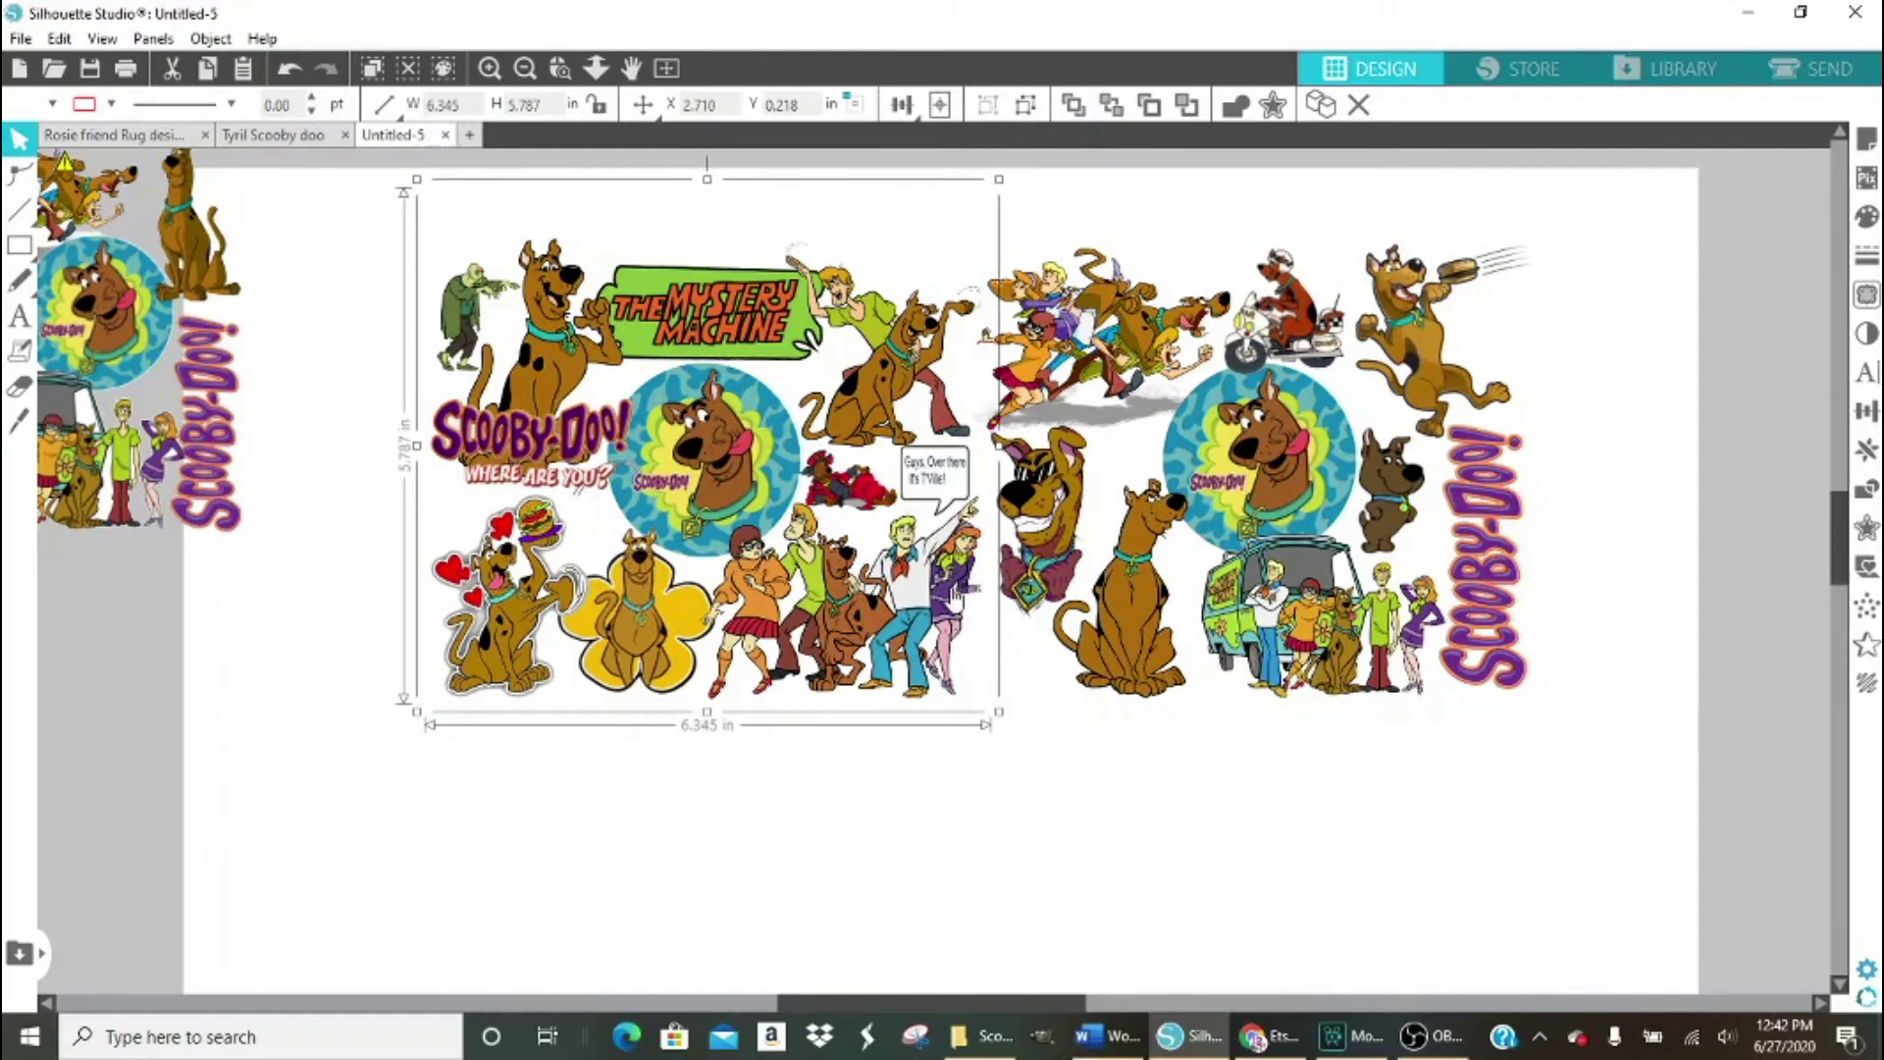
pyautogui.click(1025, 113)
pyautogui.click(1011, 822)
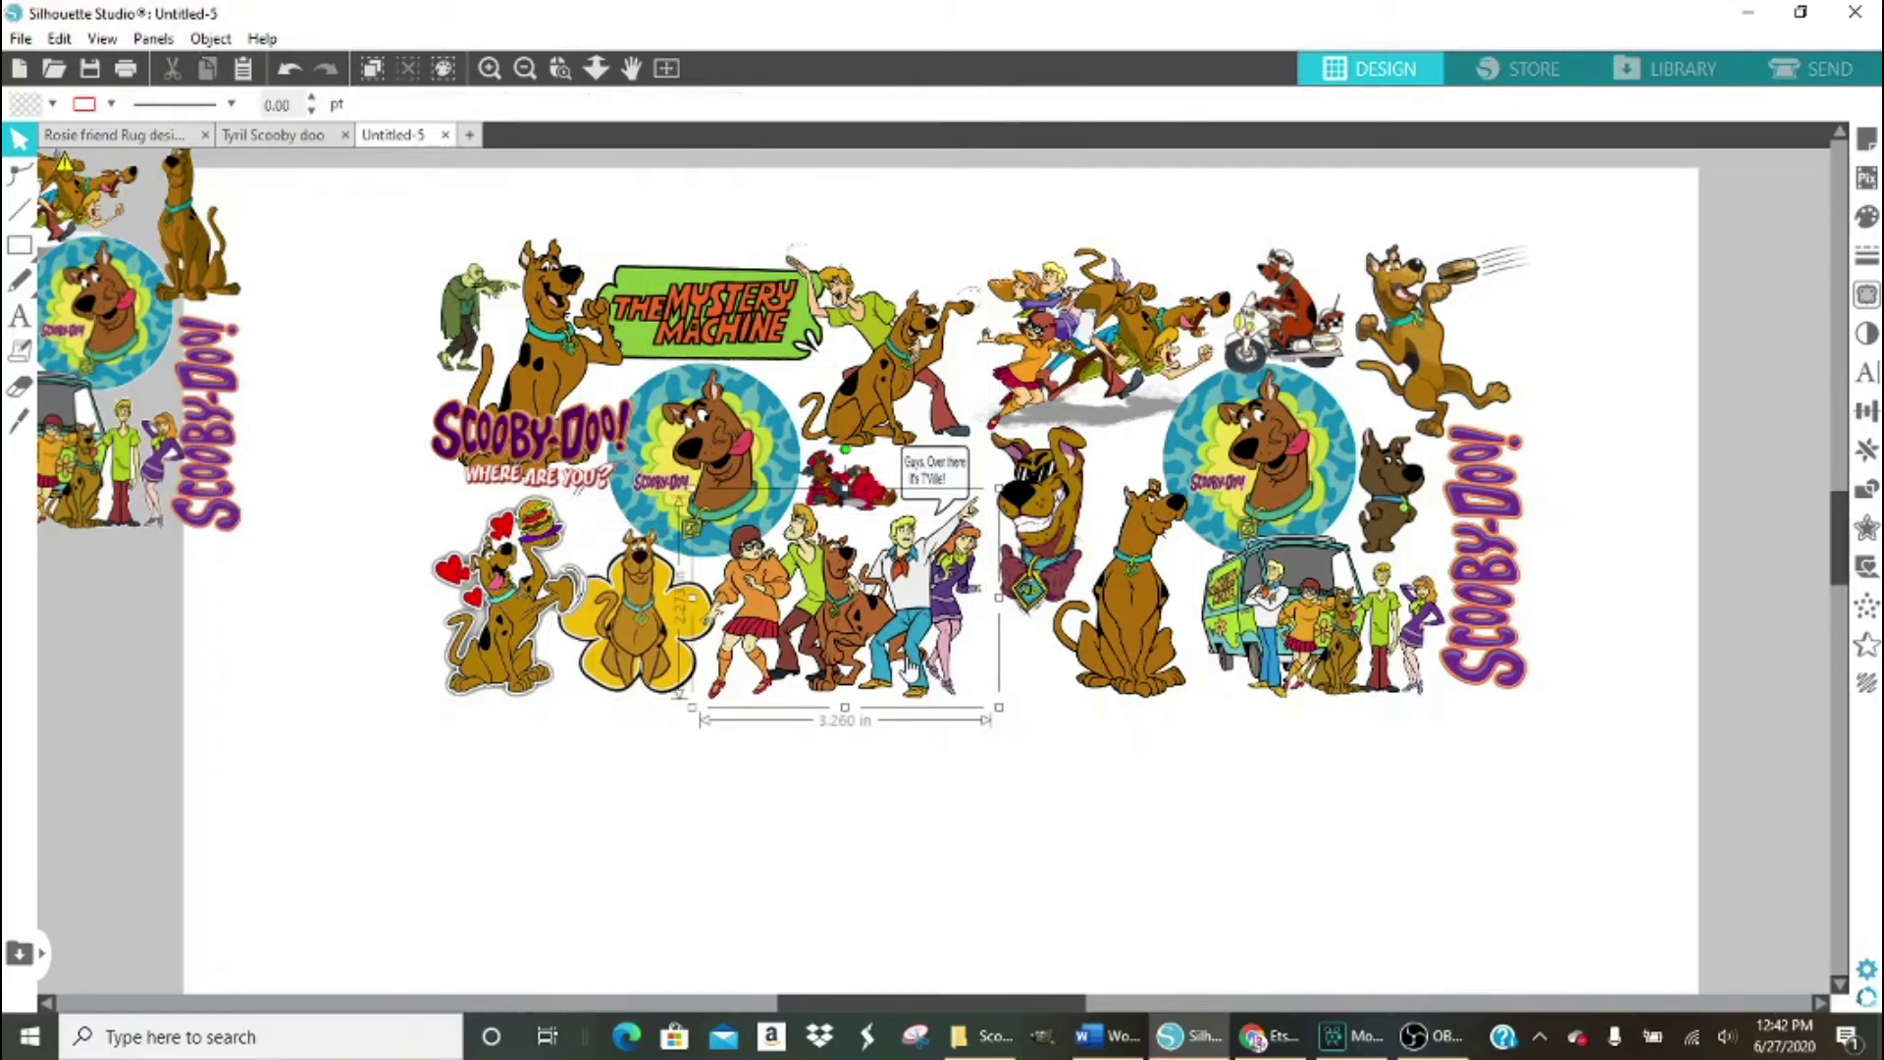
pyautogui.click(910, 670)
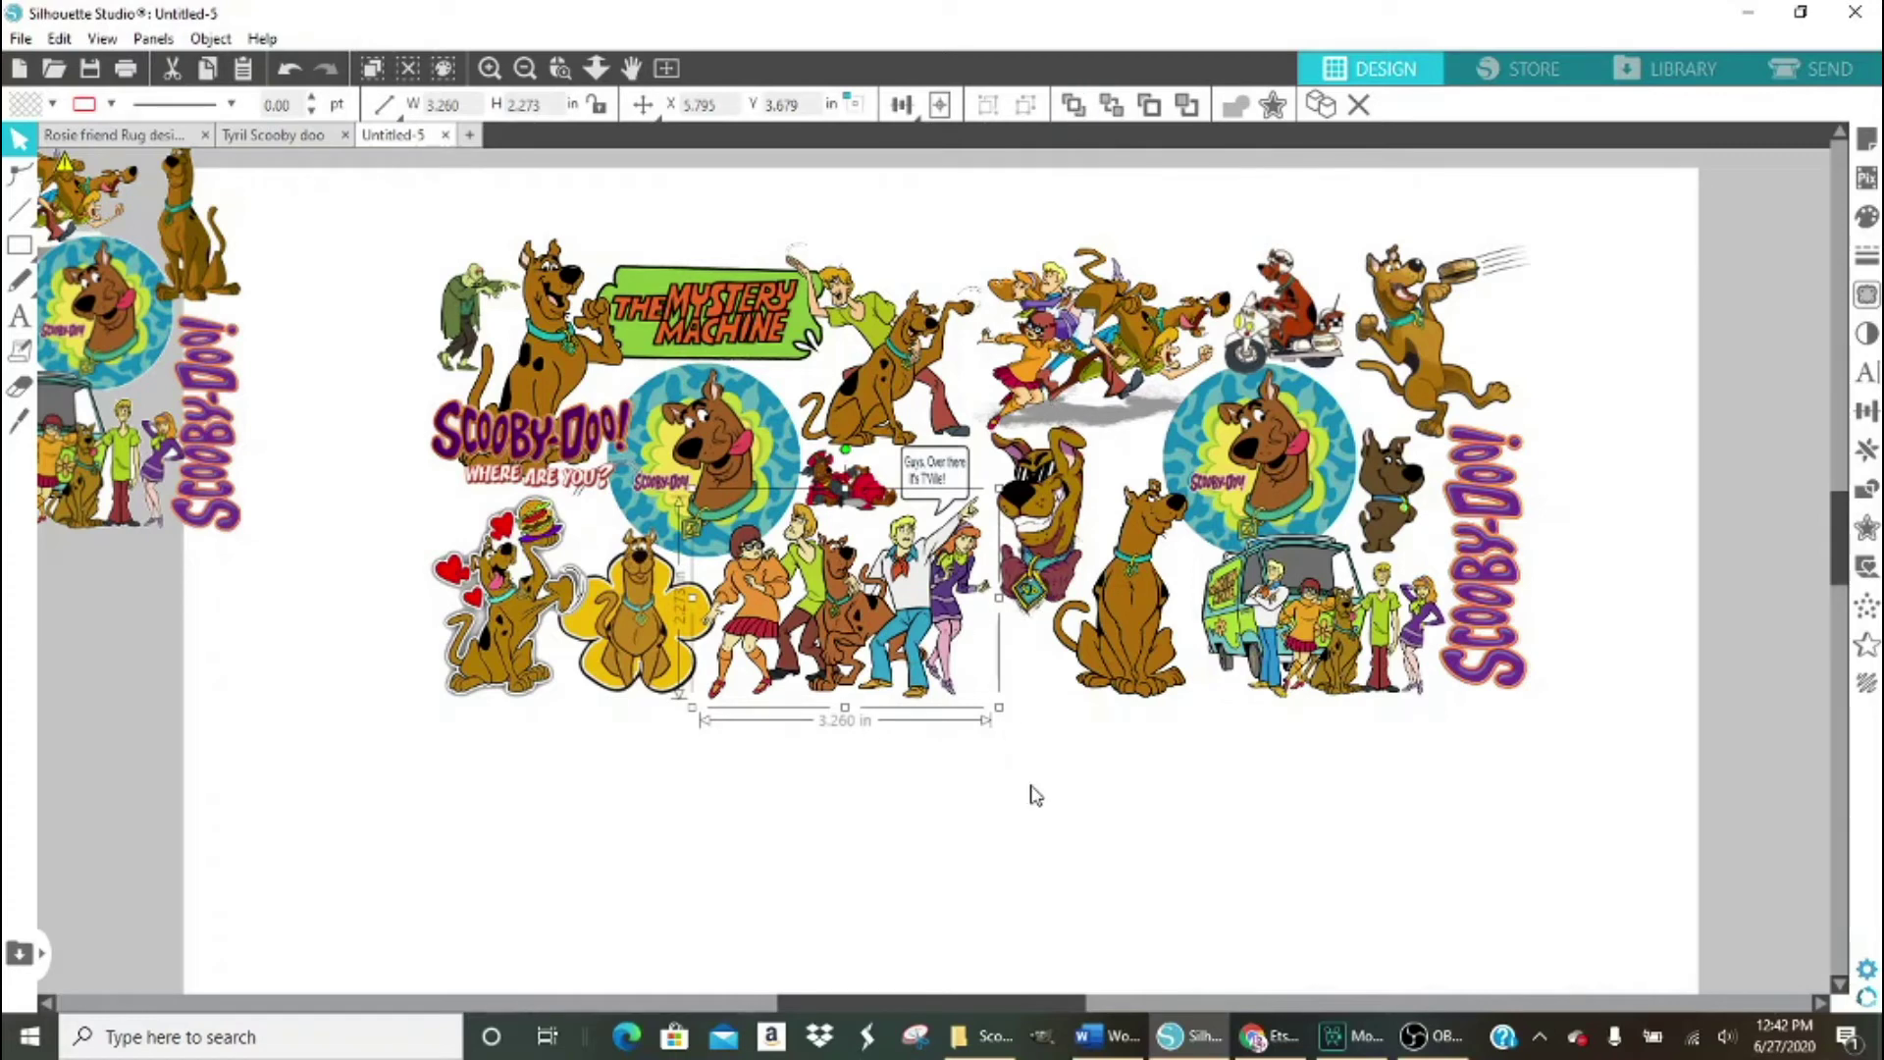
pyautogui.hscroll(-3, 1035, 794)
pyautogui.click(884, 947)
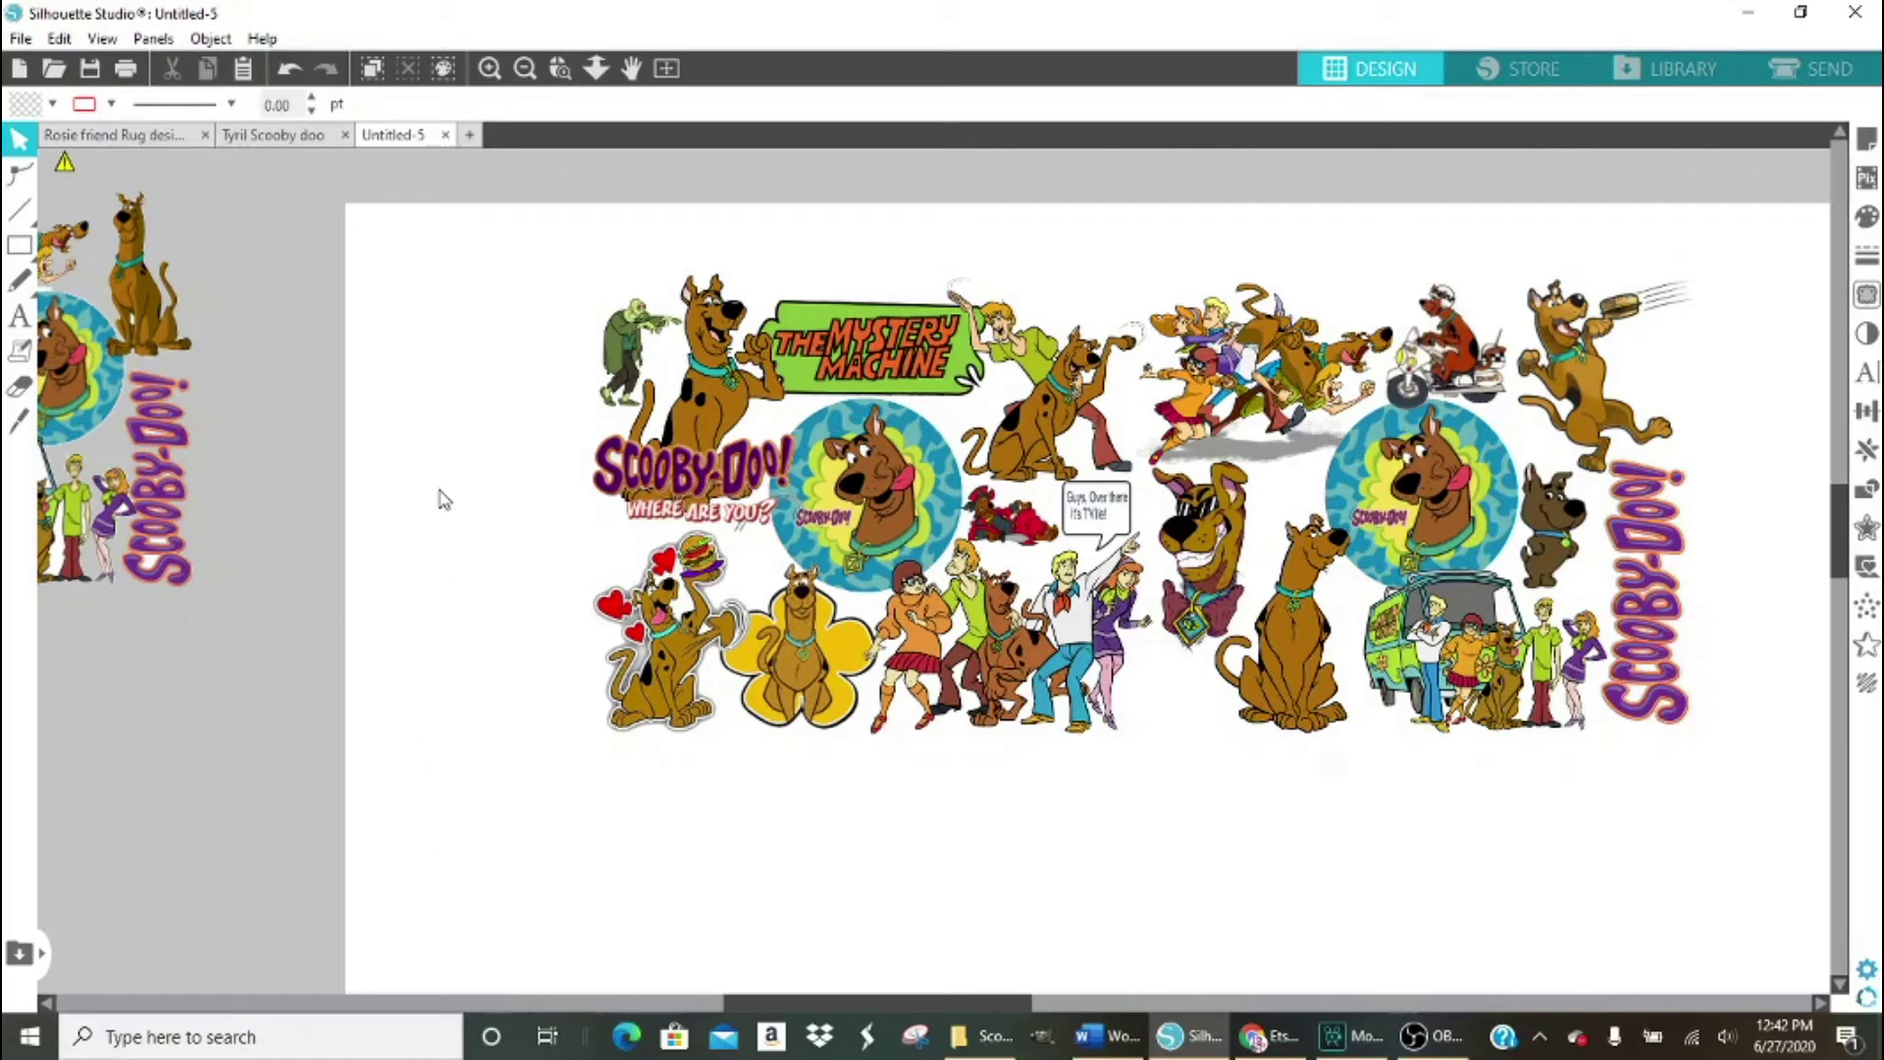
pyautogui.moveTo(549, 209); pyautogui.dragTo(1722, 785)
pyautogui.moveTo(1268, 1036)
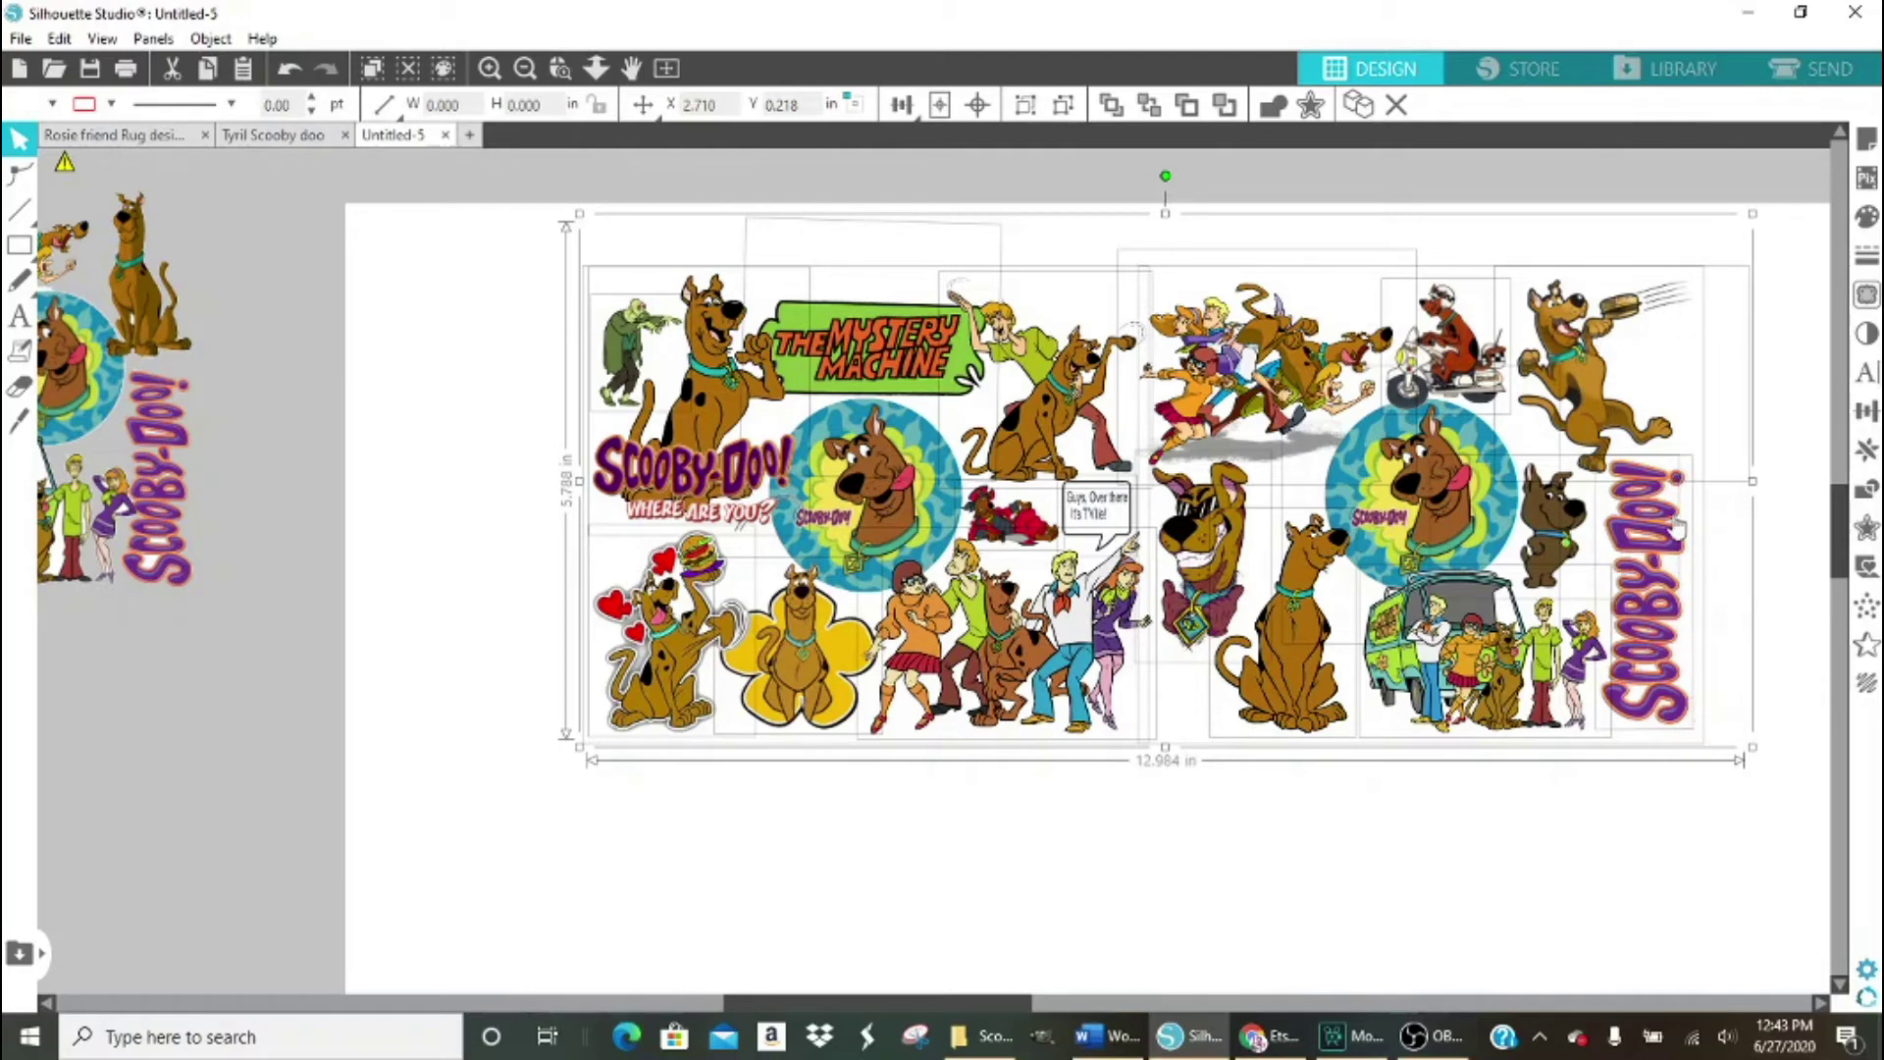
pyautogui.click(1511, 952)
pyautogui.click(1607, 387)
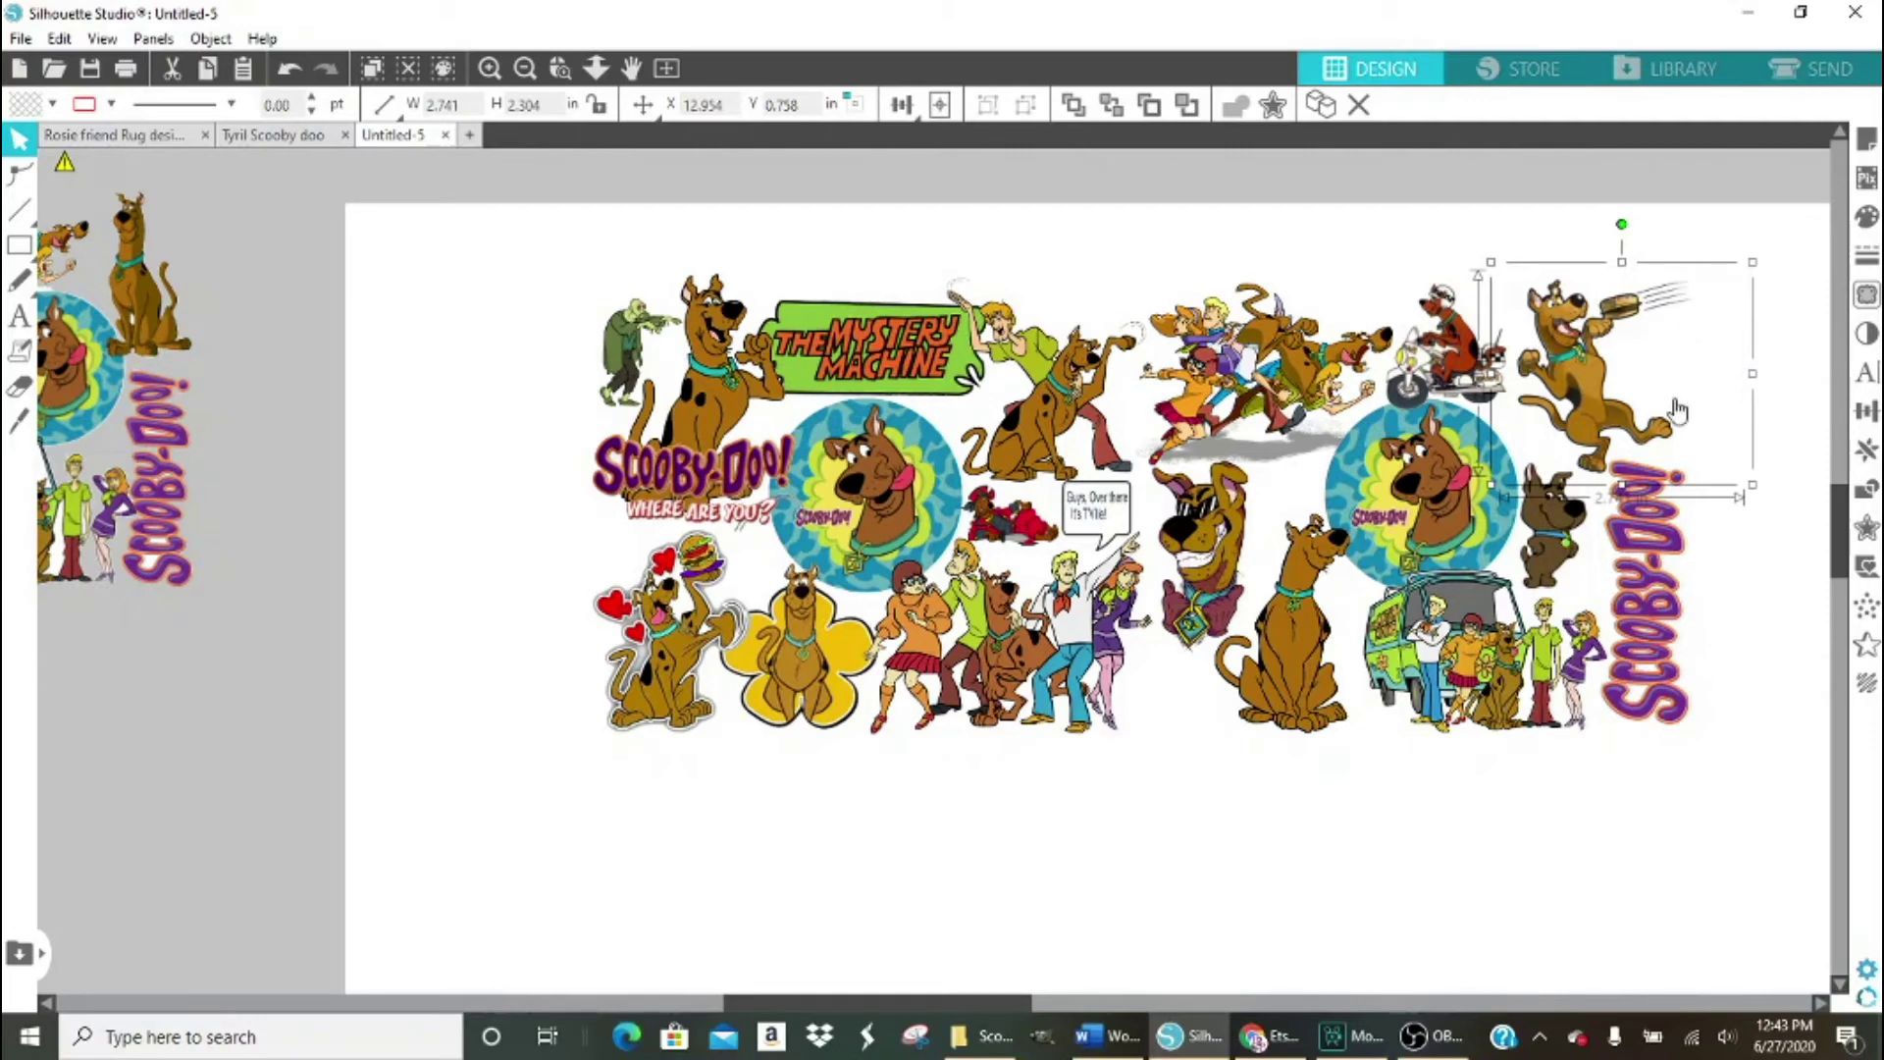
pyautogui.click(1617, 630)
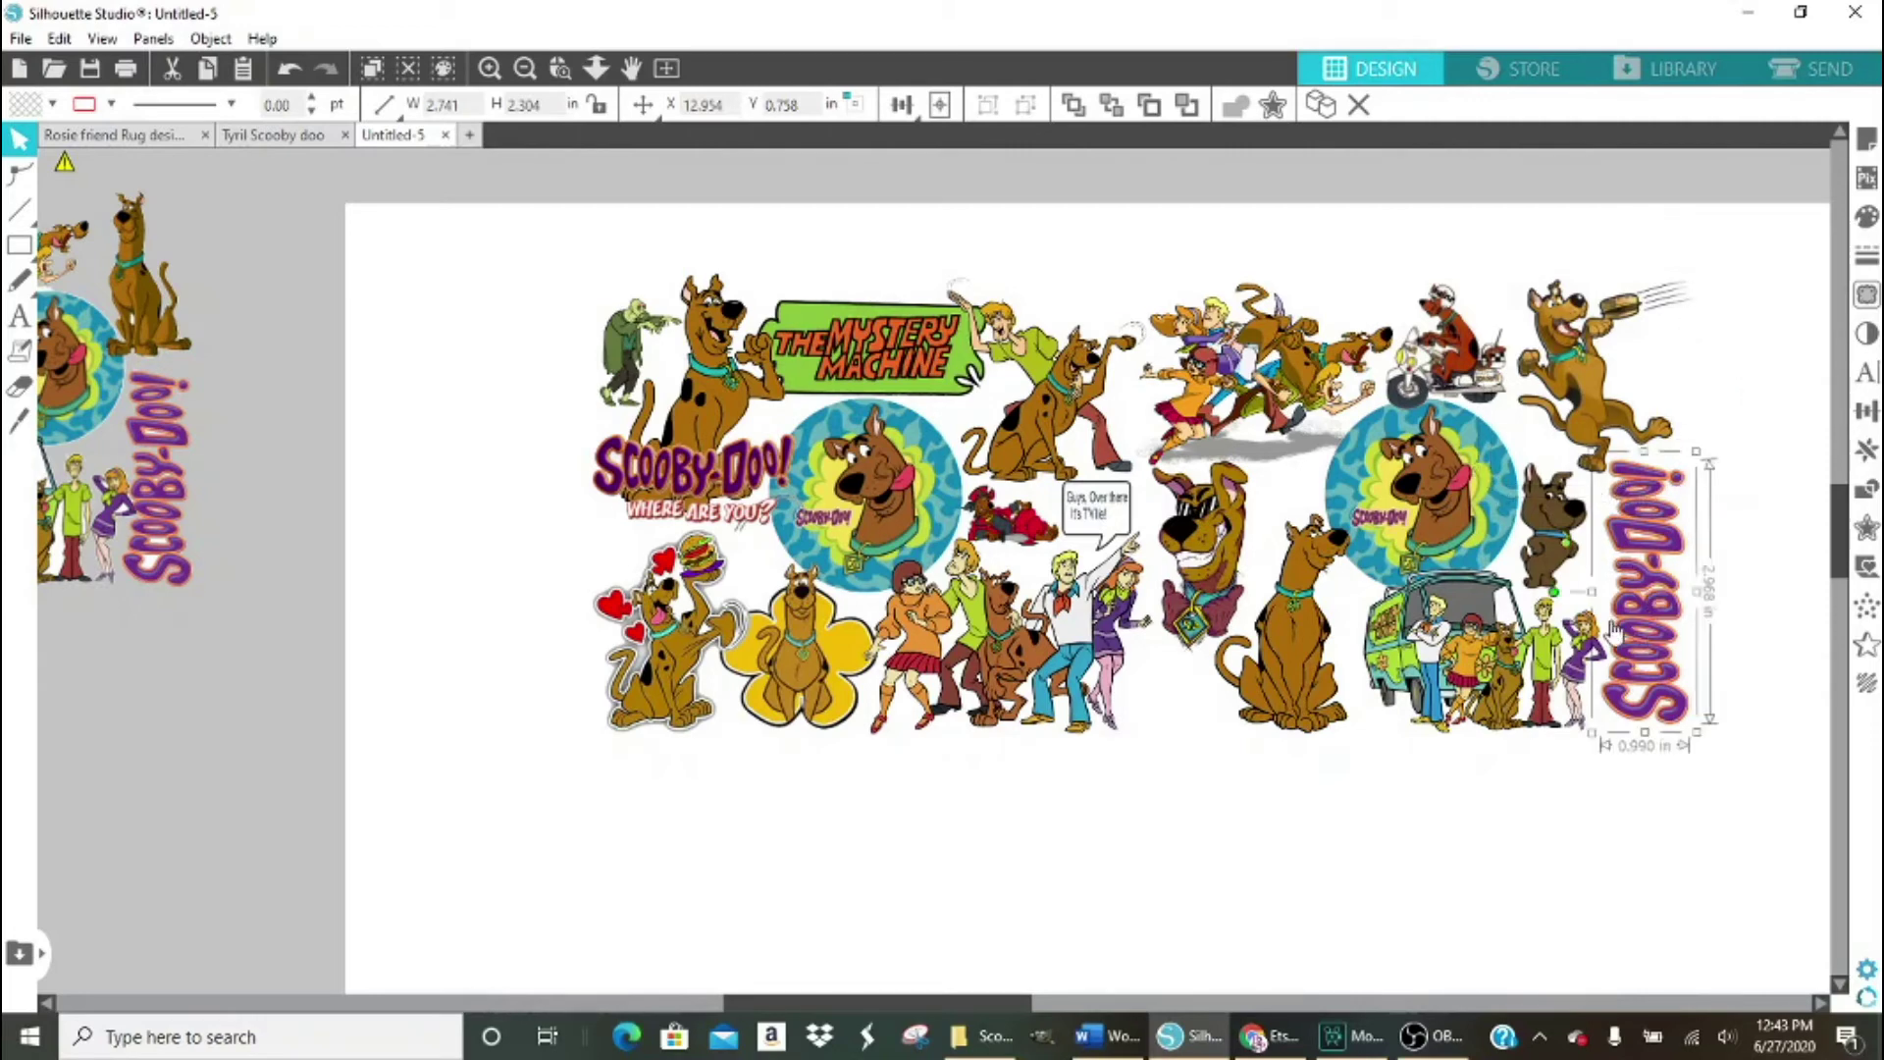
pyautogui.click(1868, 294)
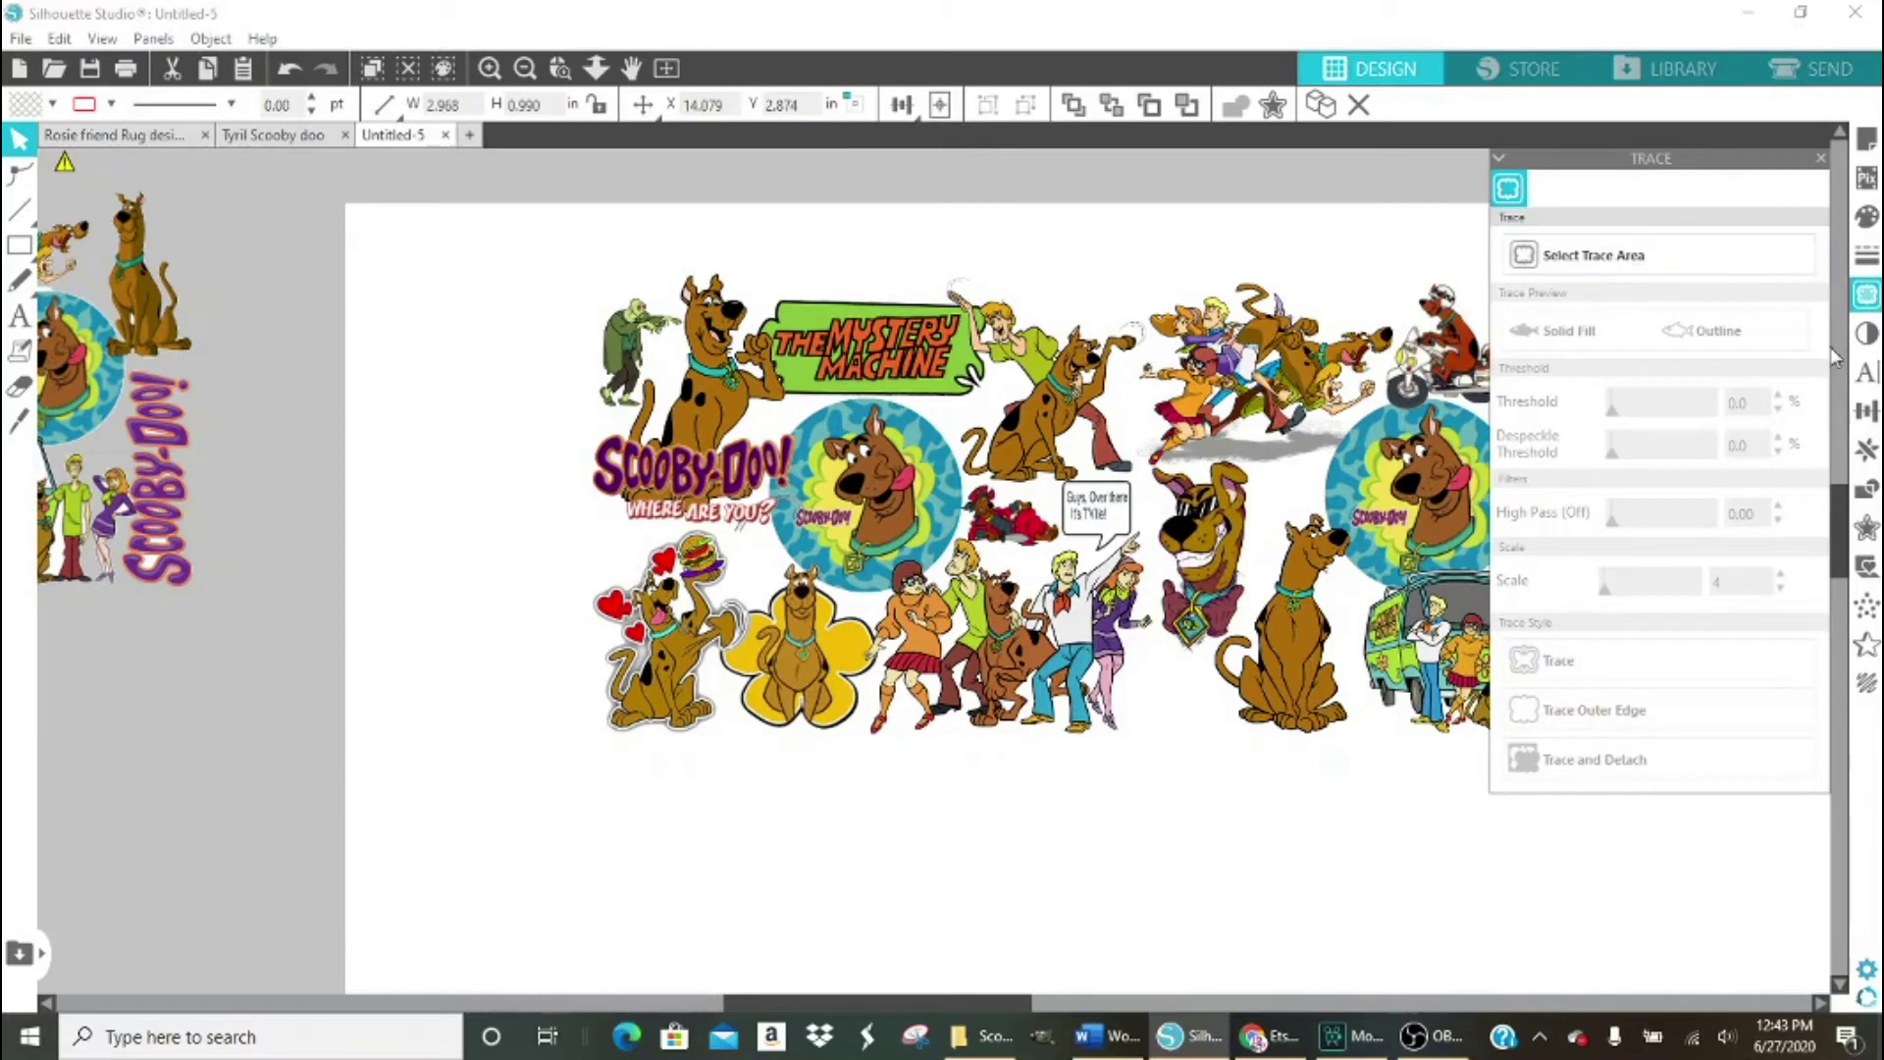
pyautogui.click(1351, 795)
pyautogui.click(1822, 158)
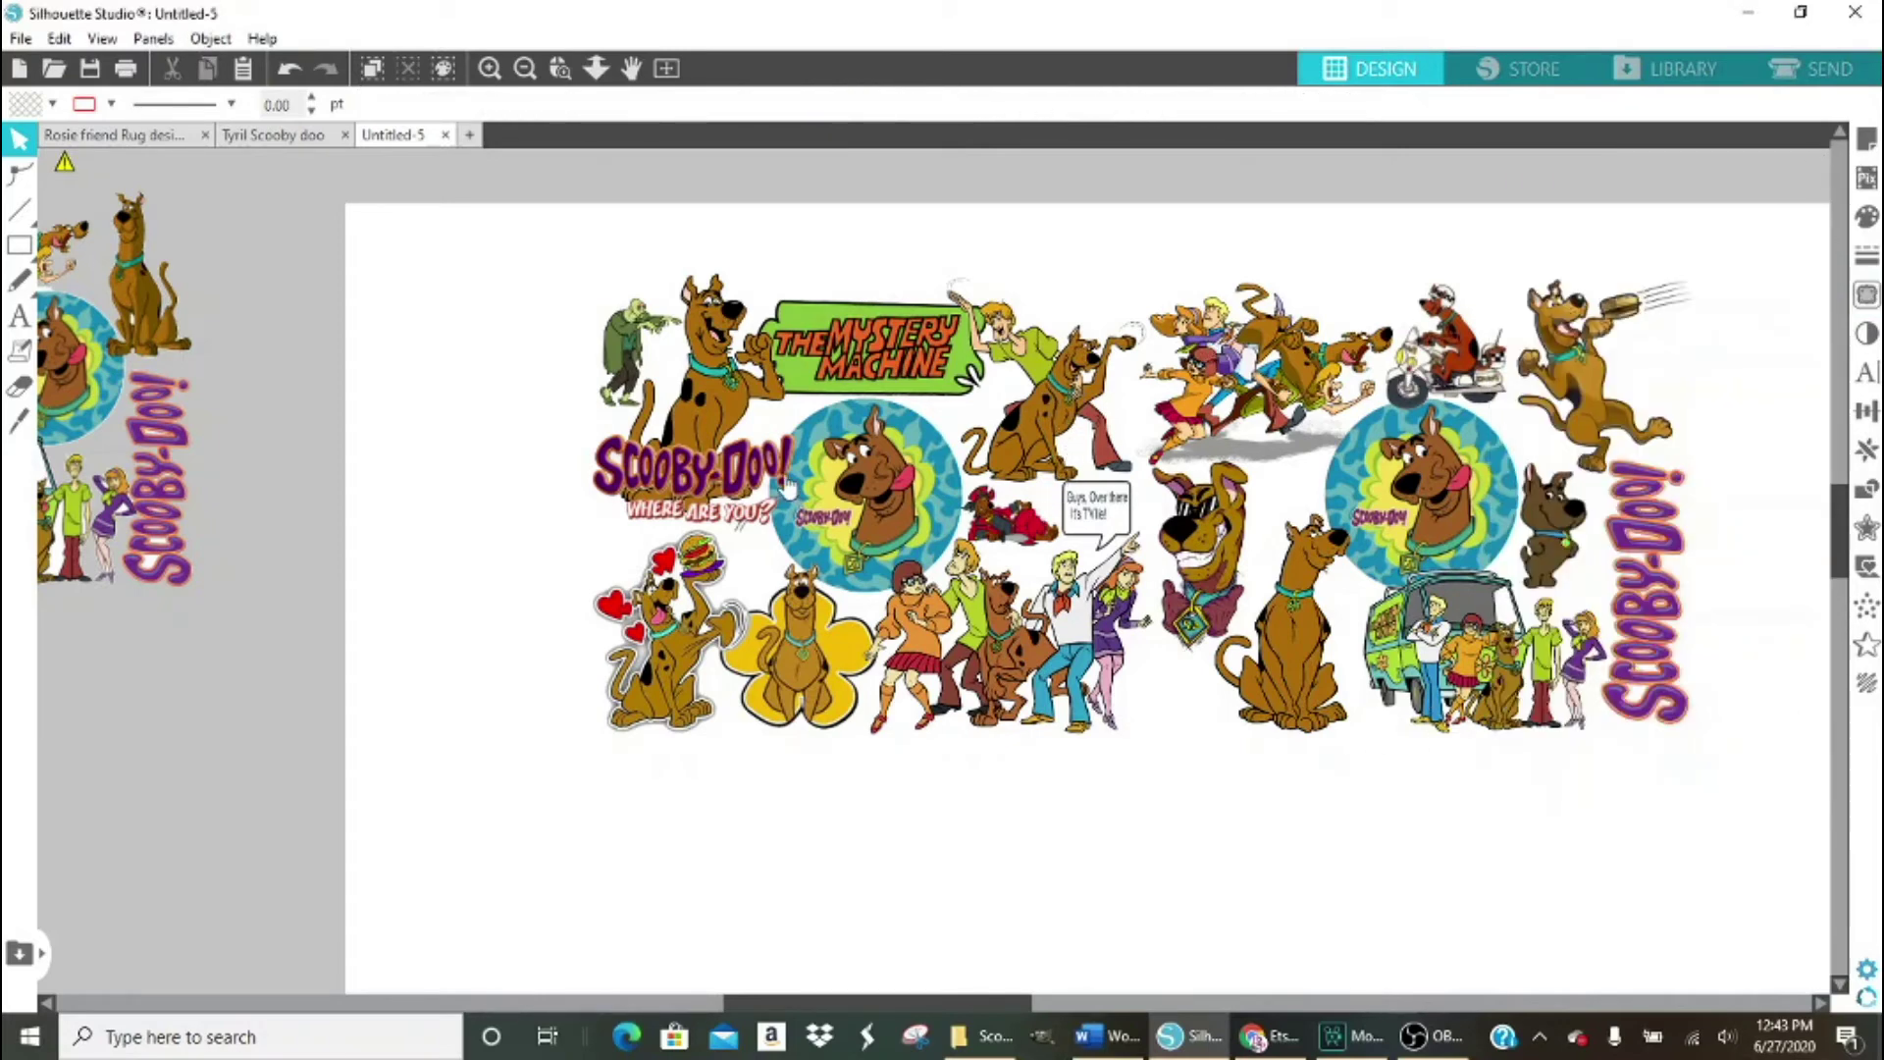
# Group all pictures of both collages together and shift the group toward the page's left edge.
pyautogui.moveTo(479, 247); pyautogui.dragTo(1737, 780)
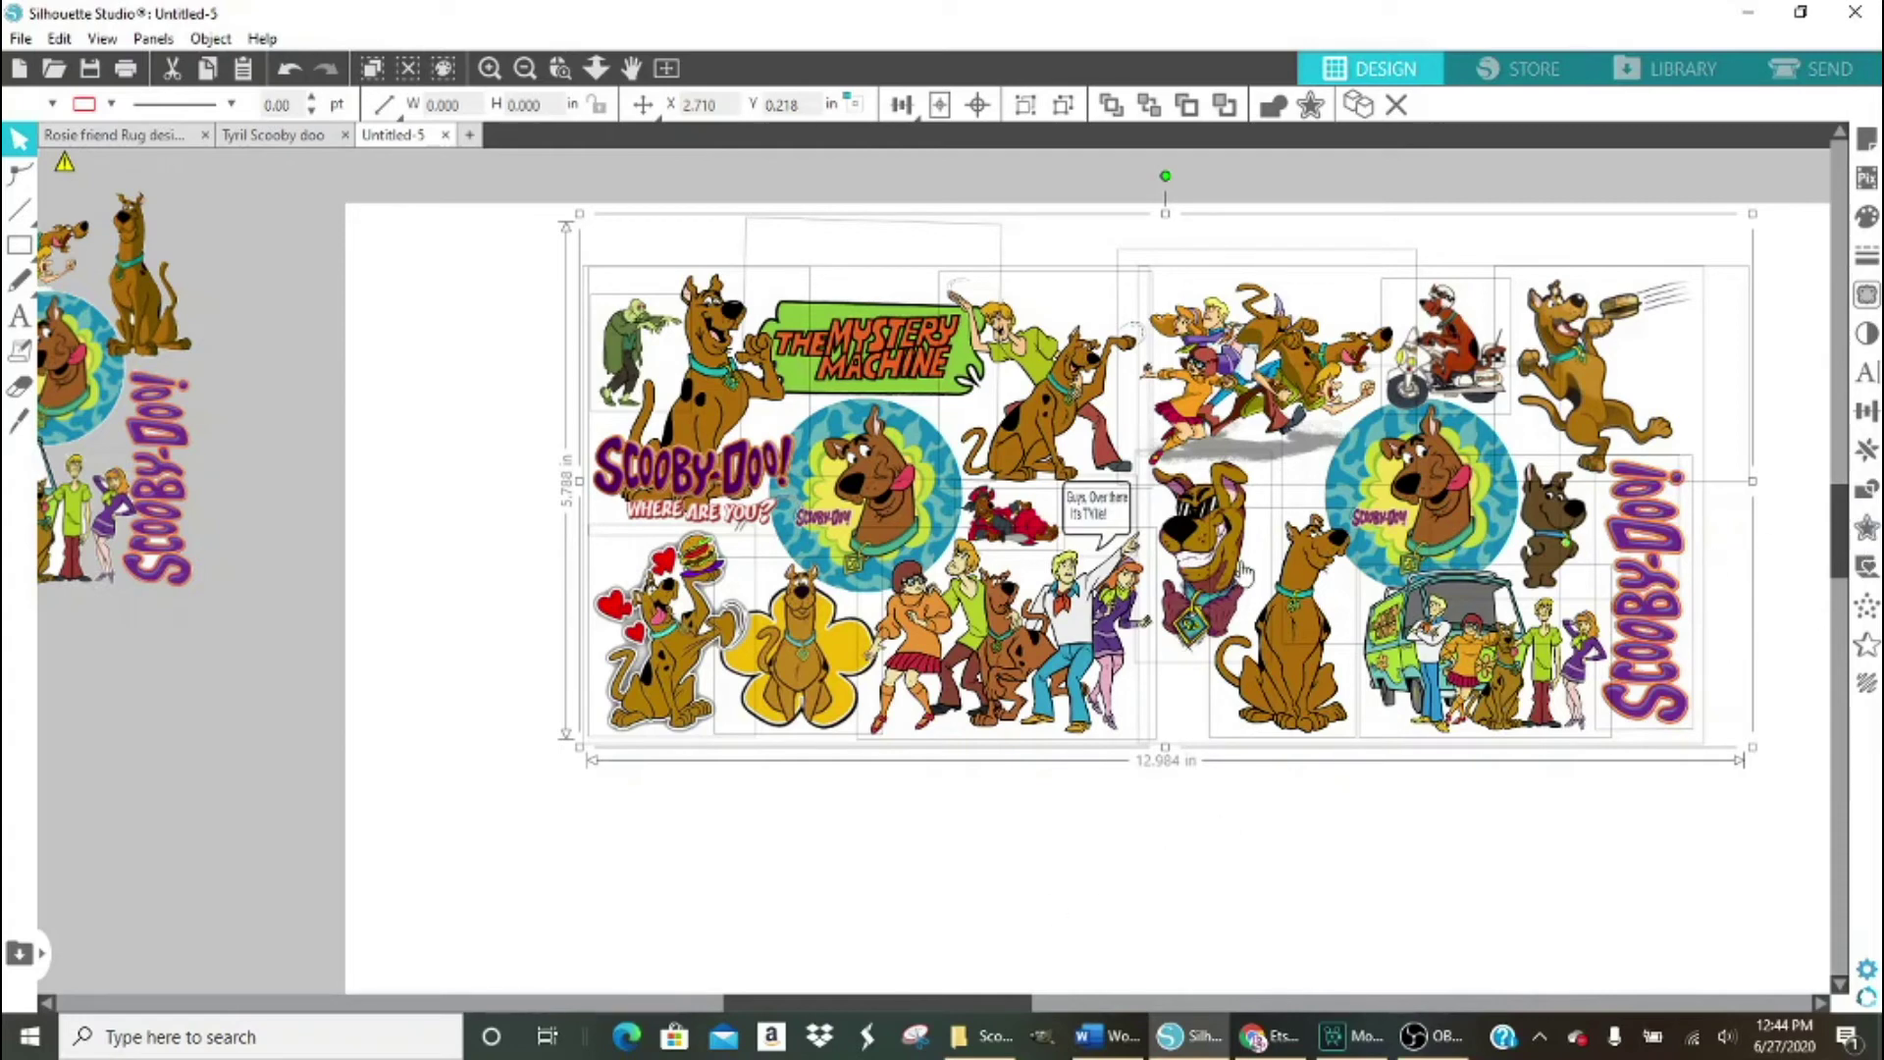
pyautogui.click(1021, 106)
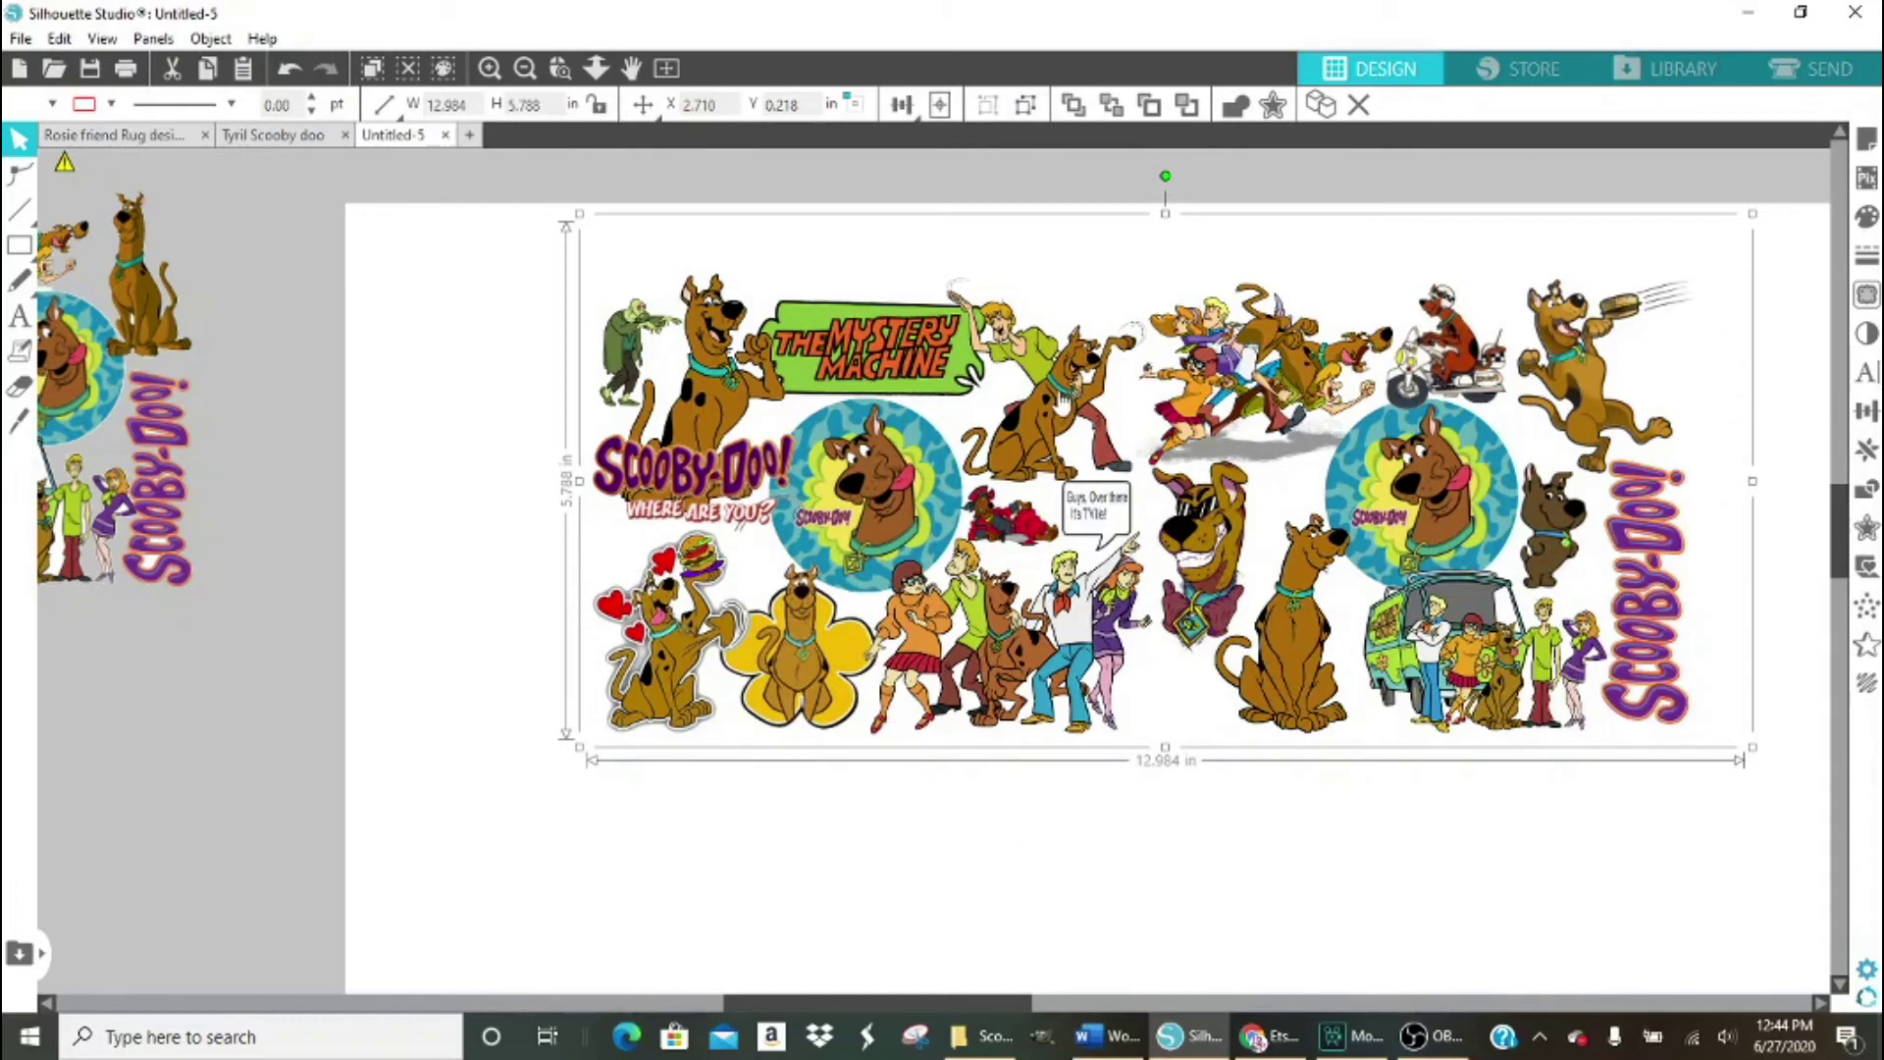
pyautogui.moveTo(1036, 480); pyautogui.dragTo(948, 564)
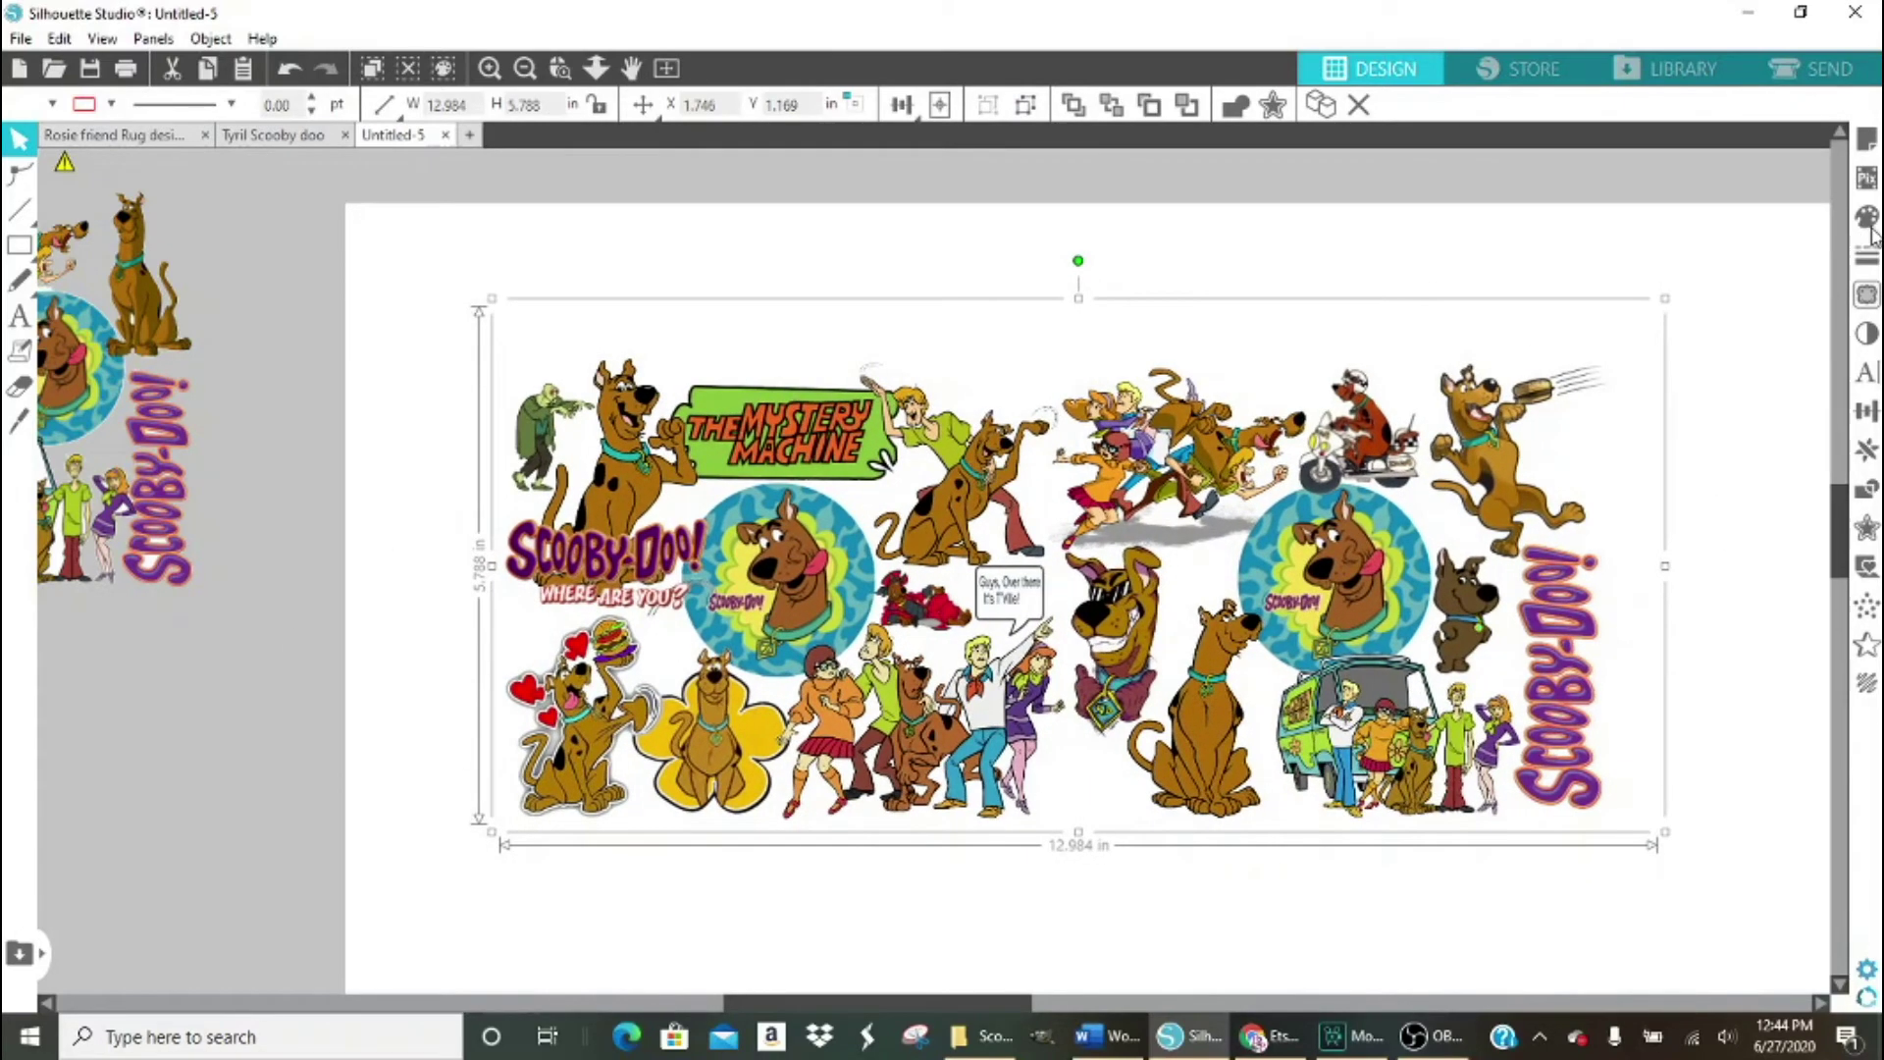
pyautogui.moveTo(1236, 502); pyautogui.dragTo(1107, 497)
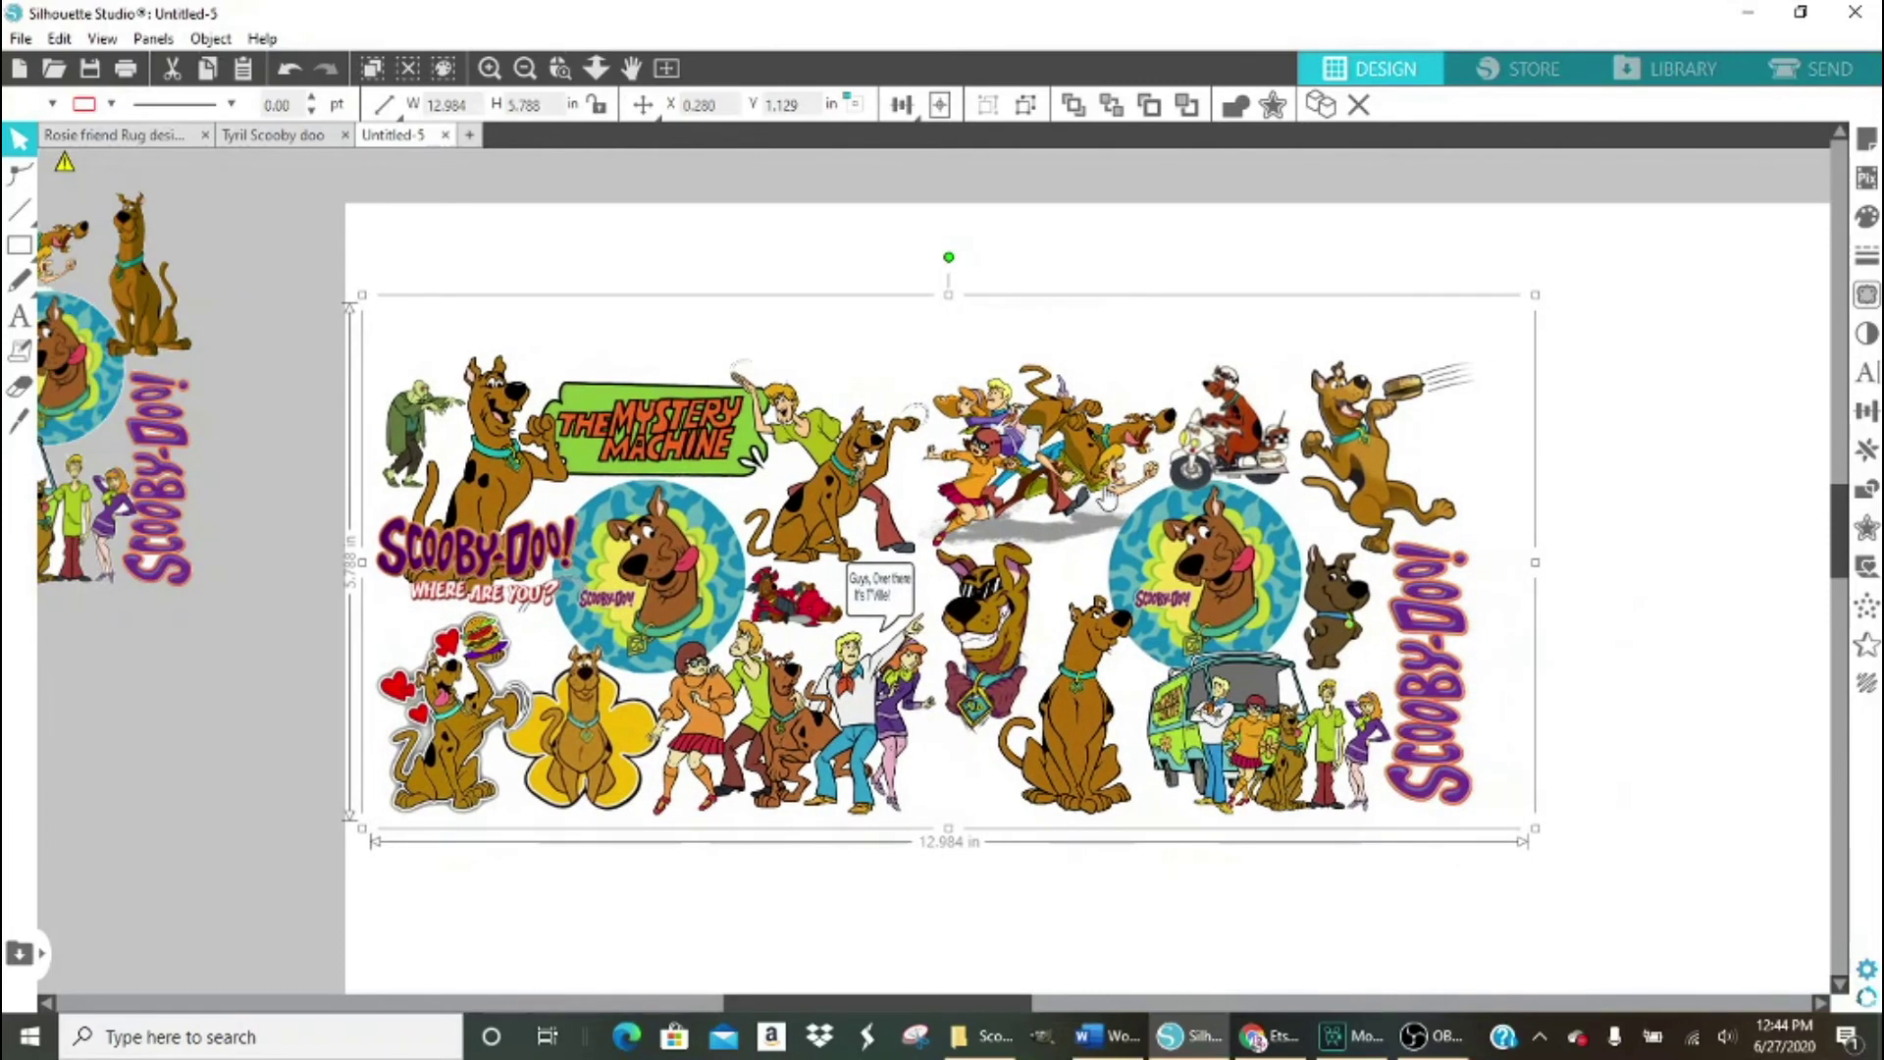
pyautogui.scroll(-1, 1107, 498)
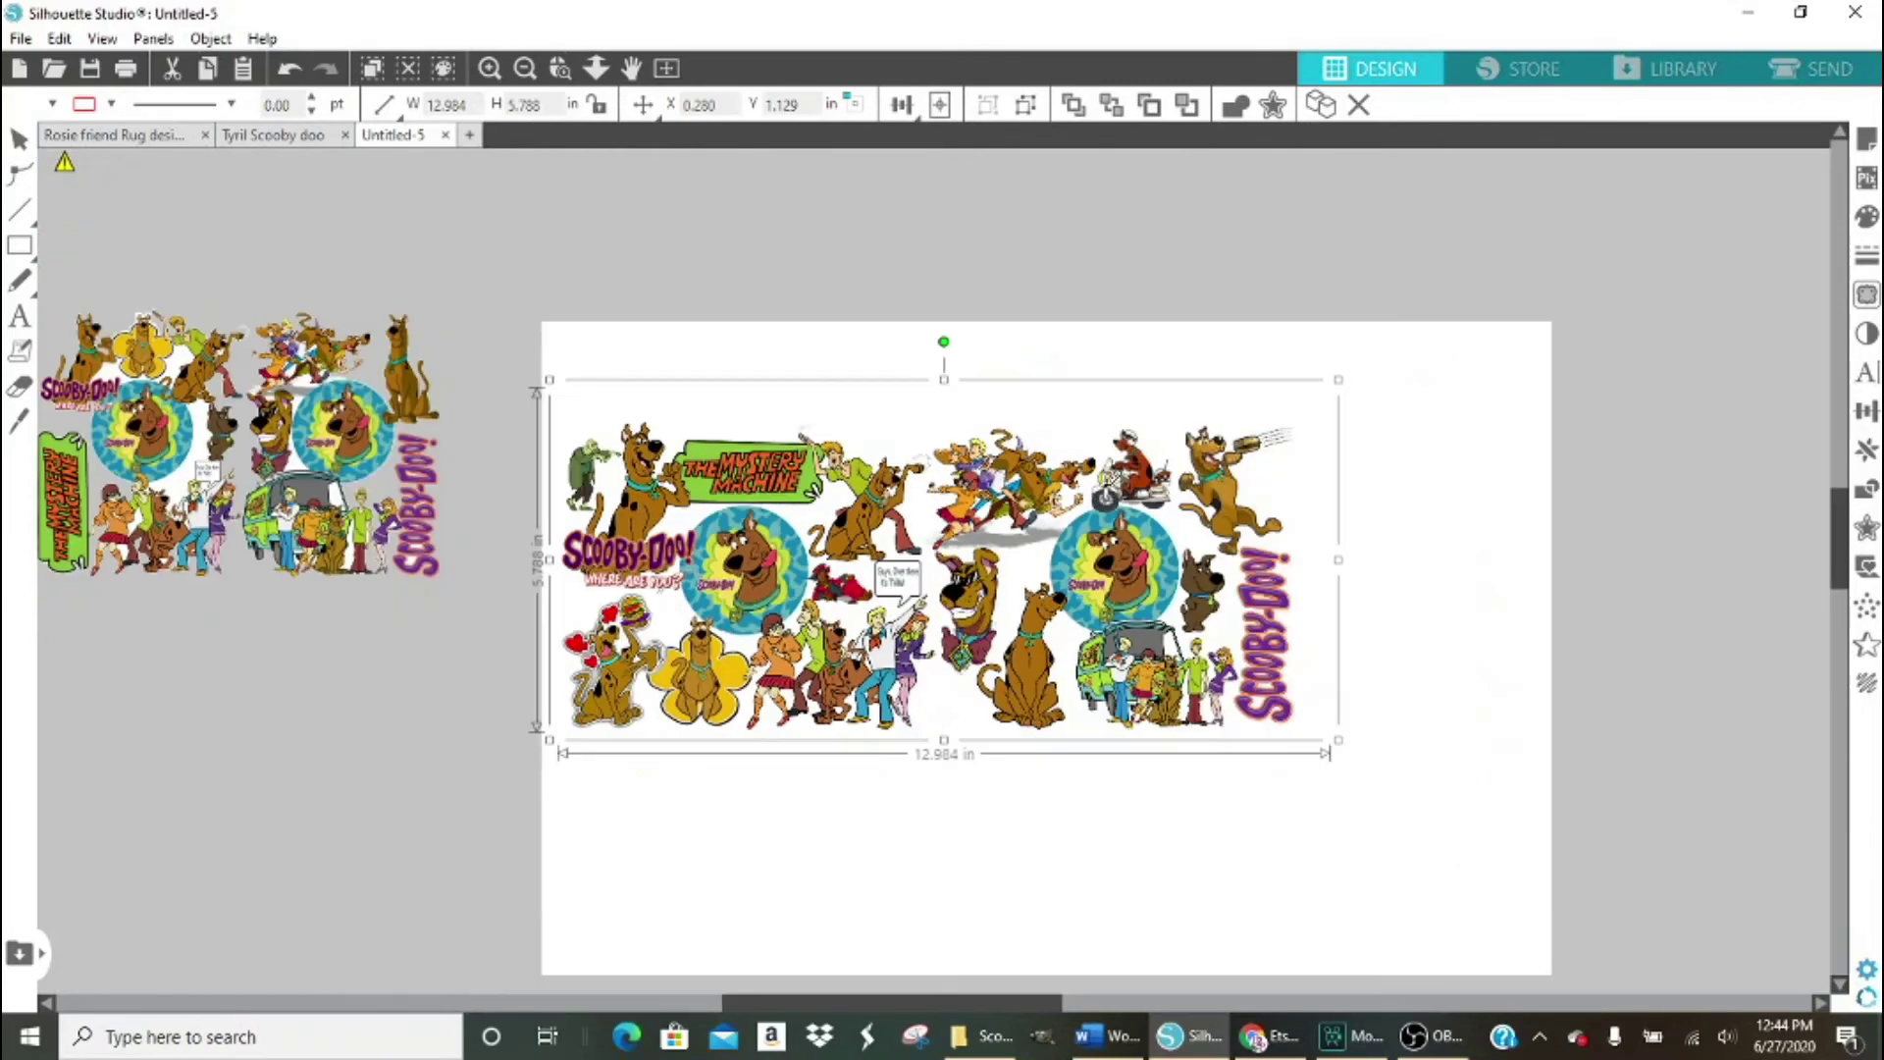
# Set a trace area around the whole combined collage and raise the trace threshold to slightly above 93%.
pyautogui.click(1867, 294)
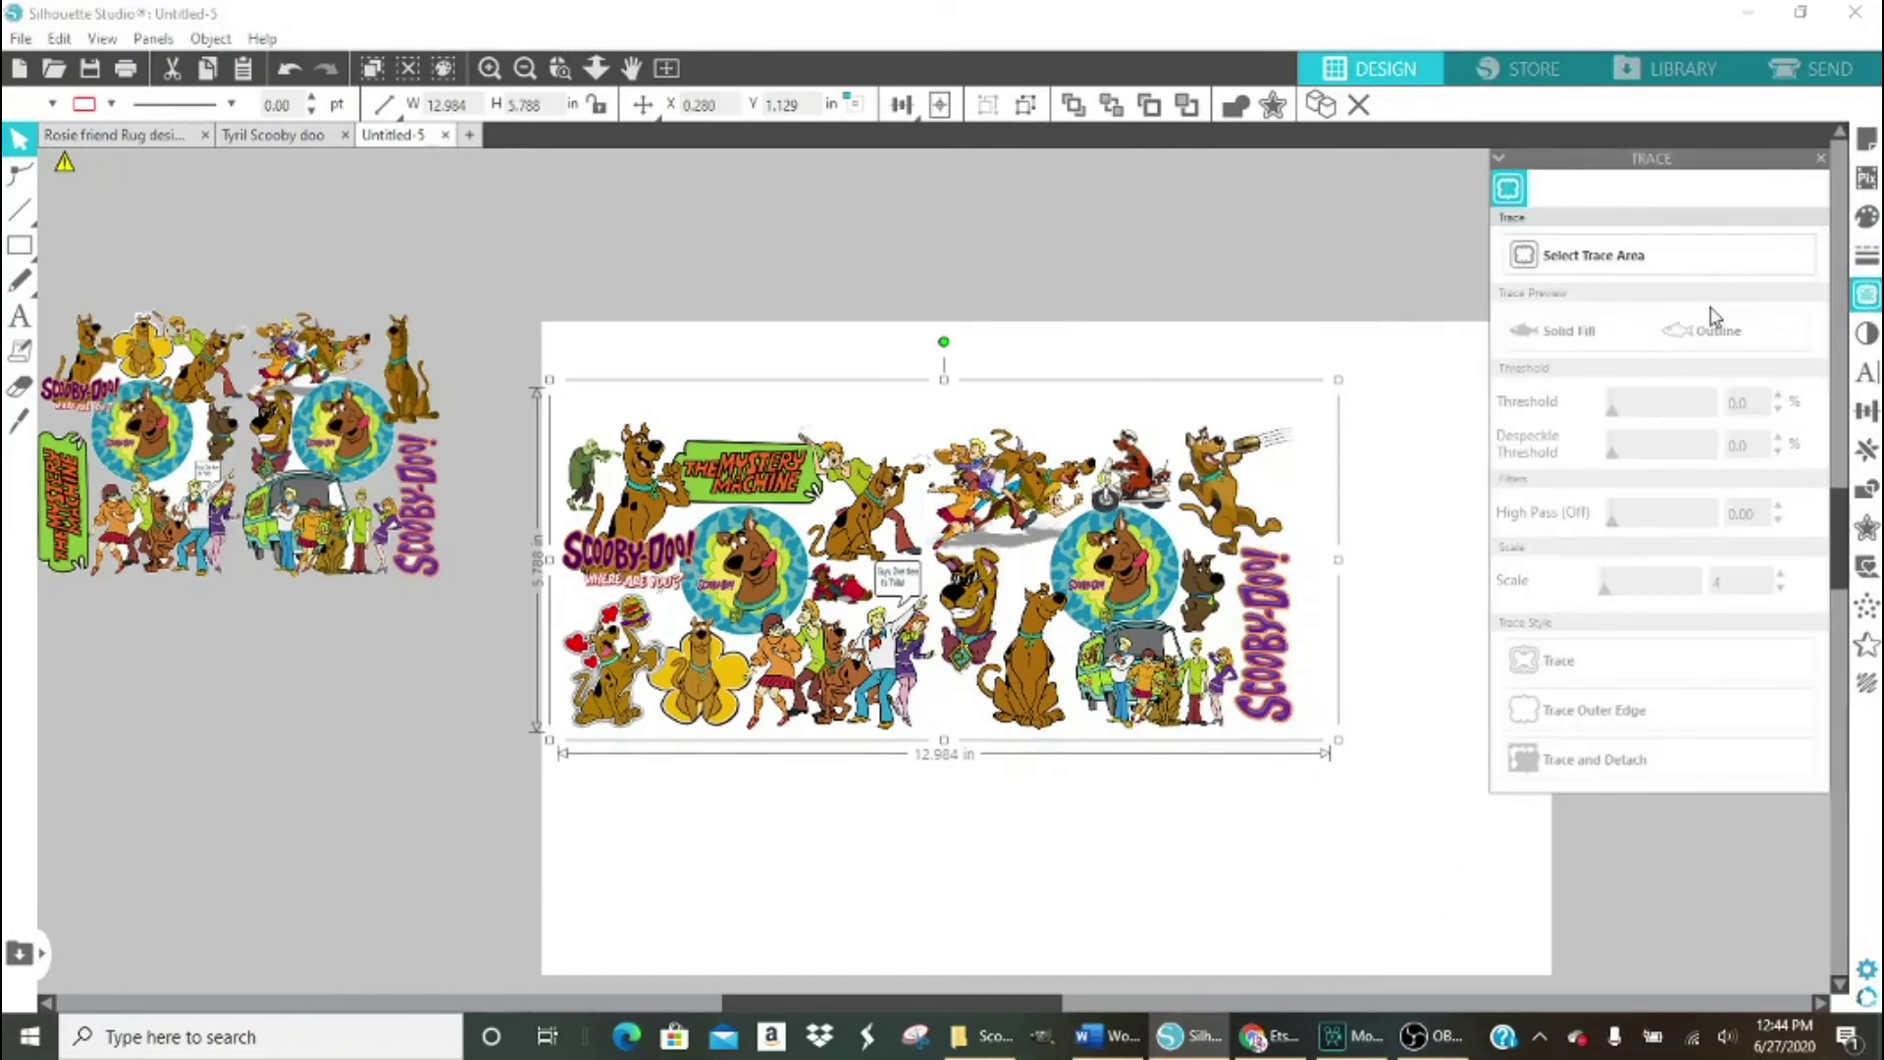
pyautogui.click(1631, 257)
pyautogui.moveTo(540, 376)
pyautogui.mouseDown()
pyautogui.moveTo(833, 404)
pyautogui.moveTo(1169, 505)
pyautogui.moveTo(1325, 698)
pyautogui.moveTo(1327, 760)
pyautogui.mouseUp()
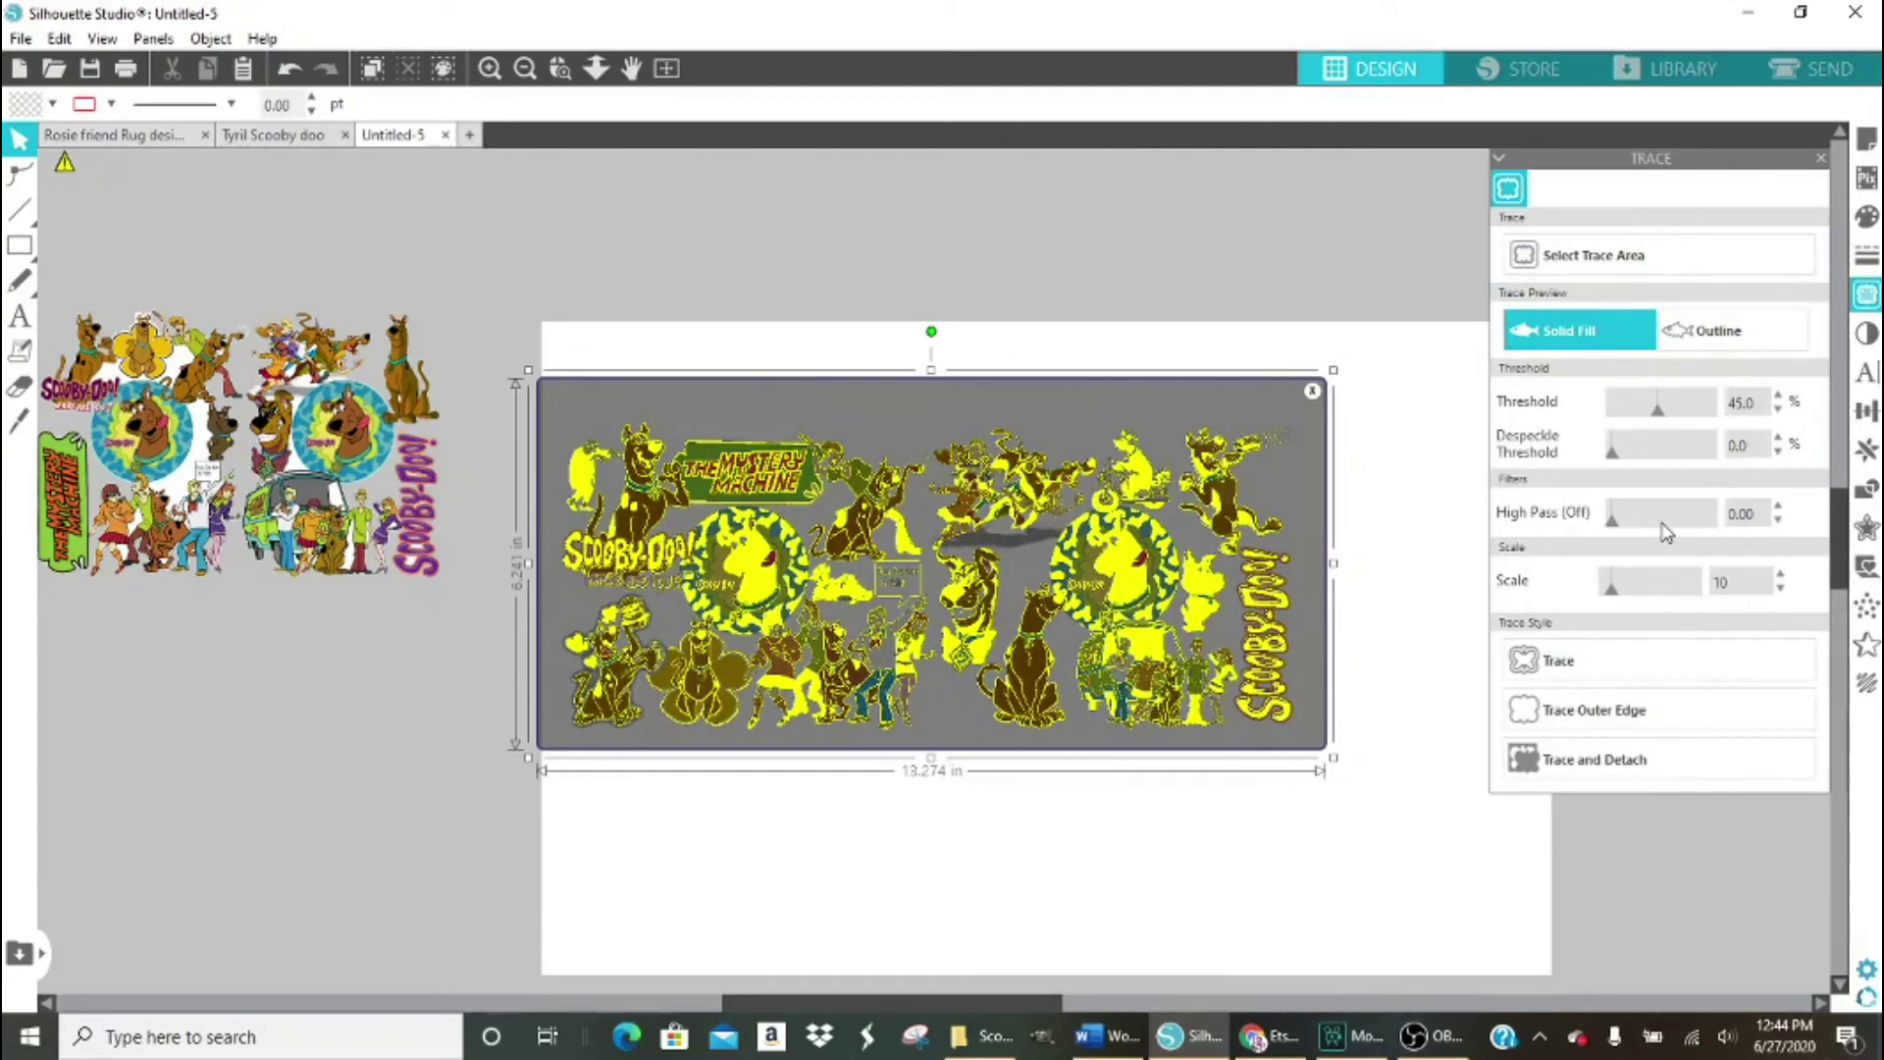
pyautogui.click(1691, 417)
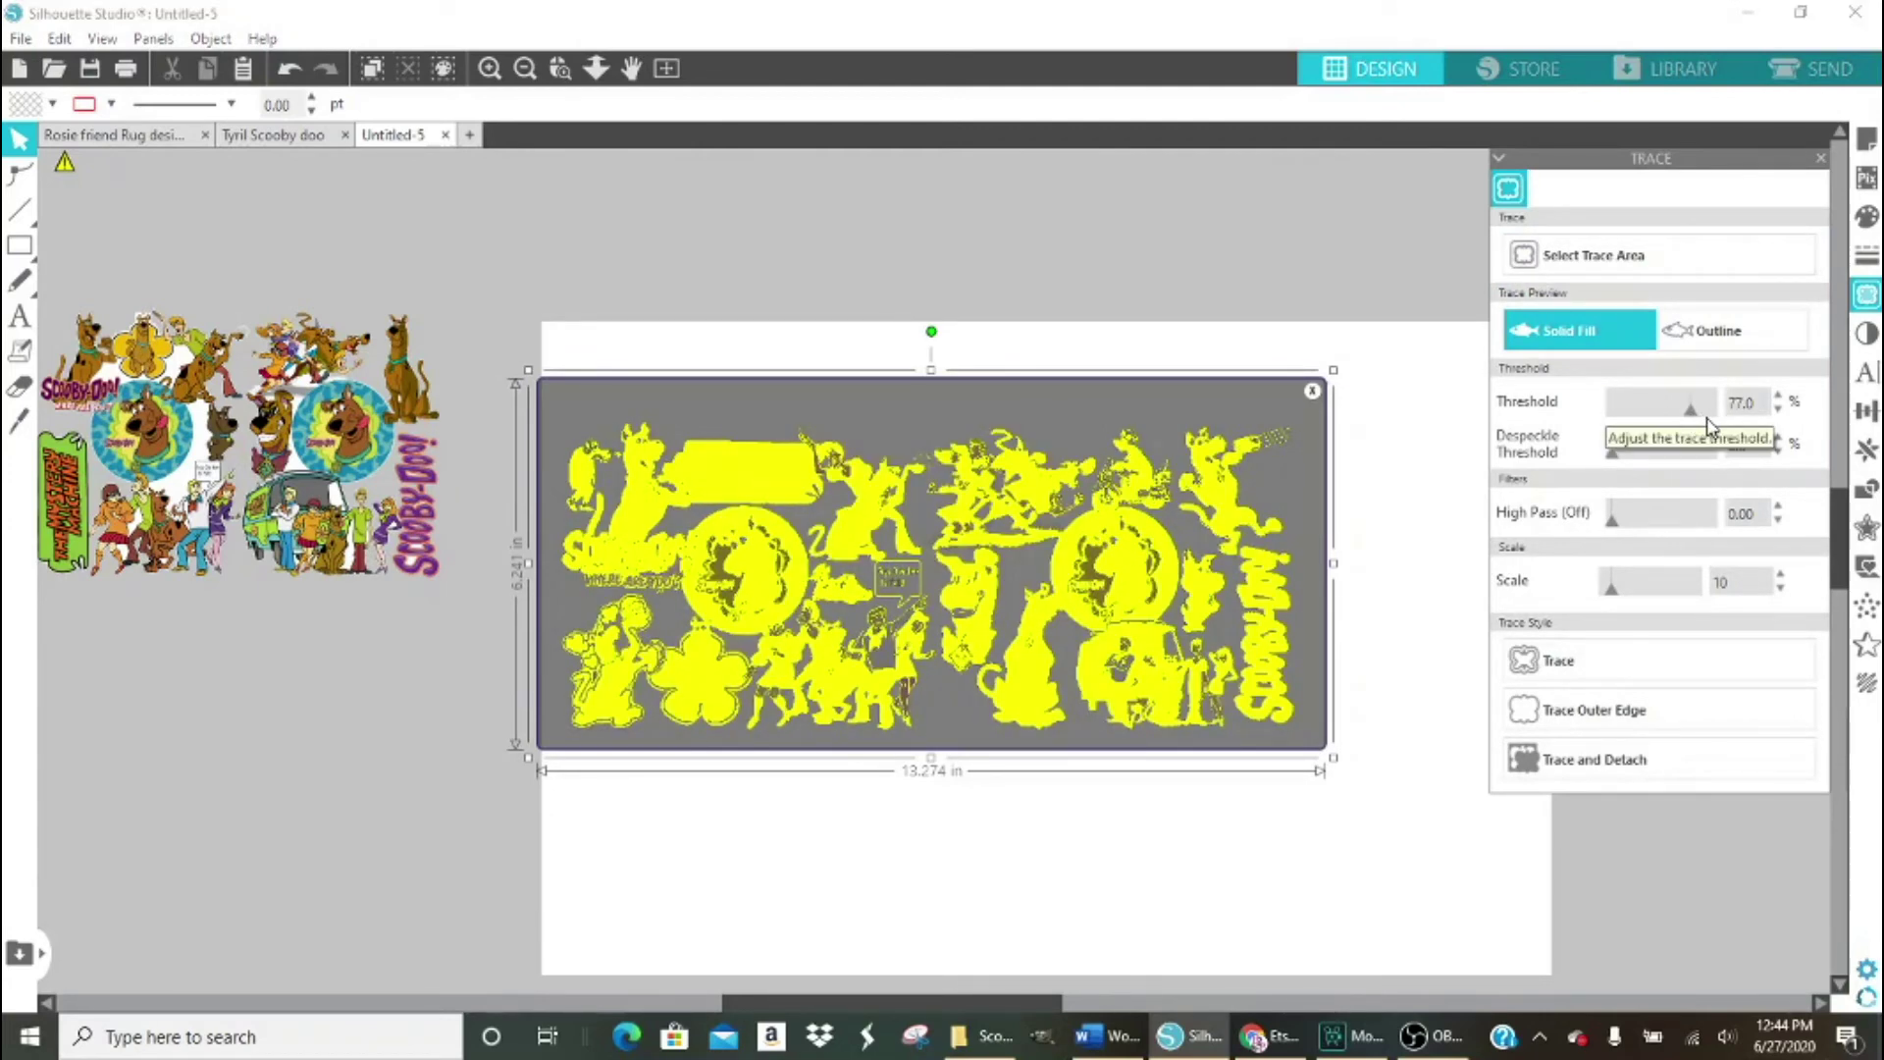
pyautogui.click(1708, 422)
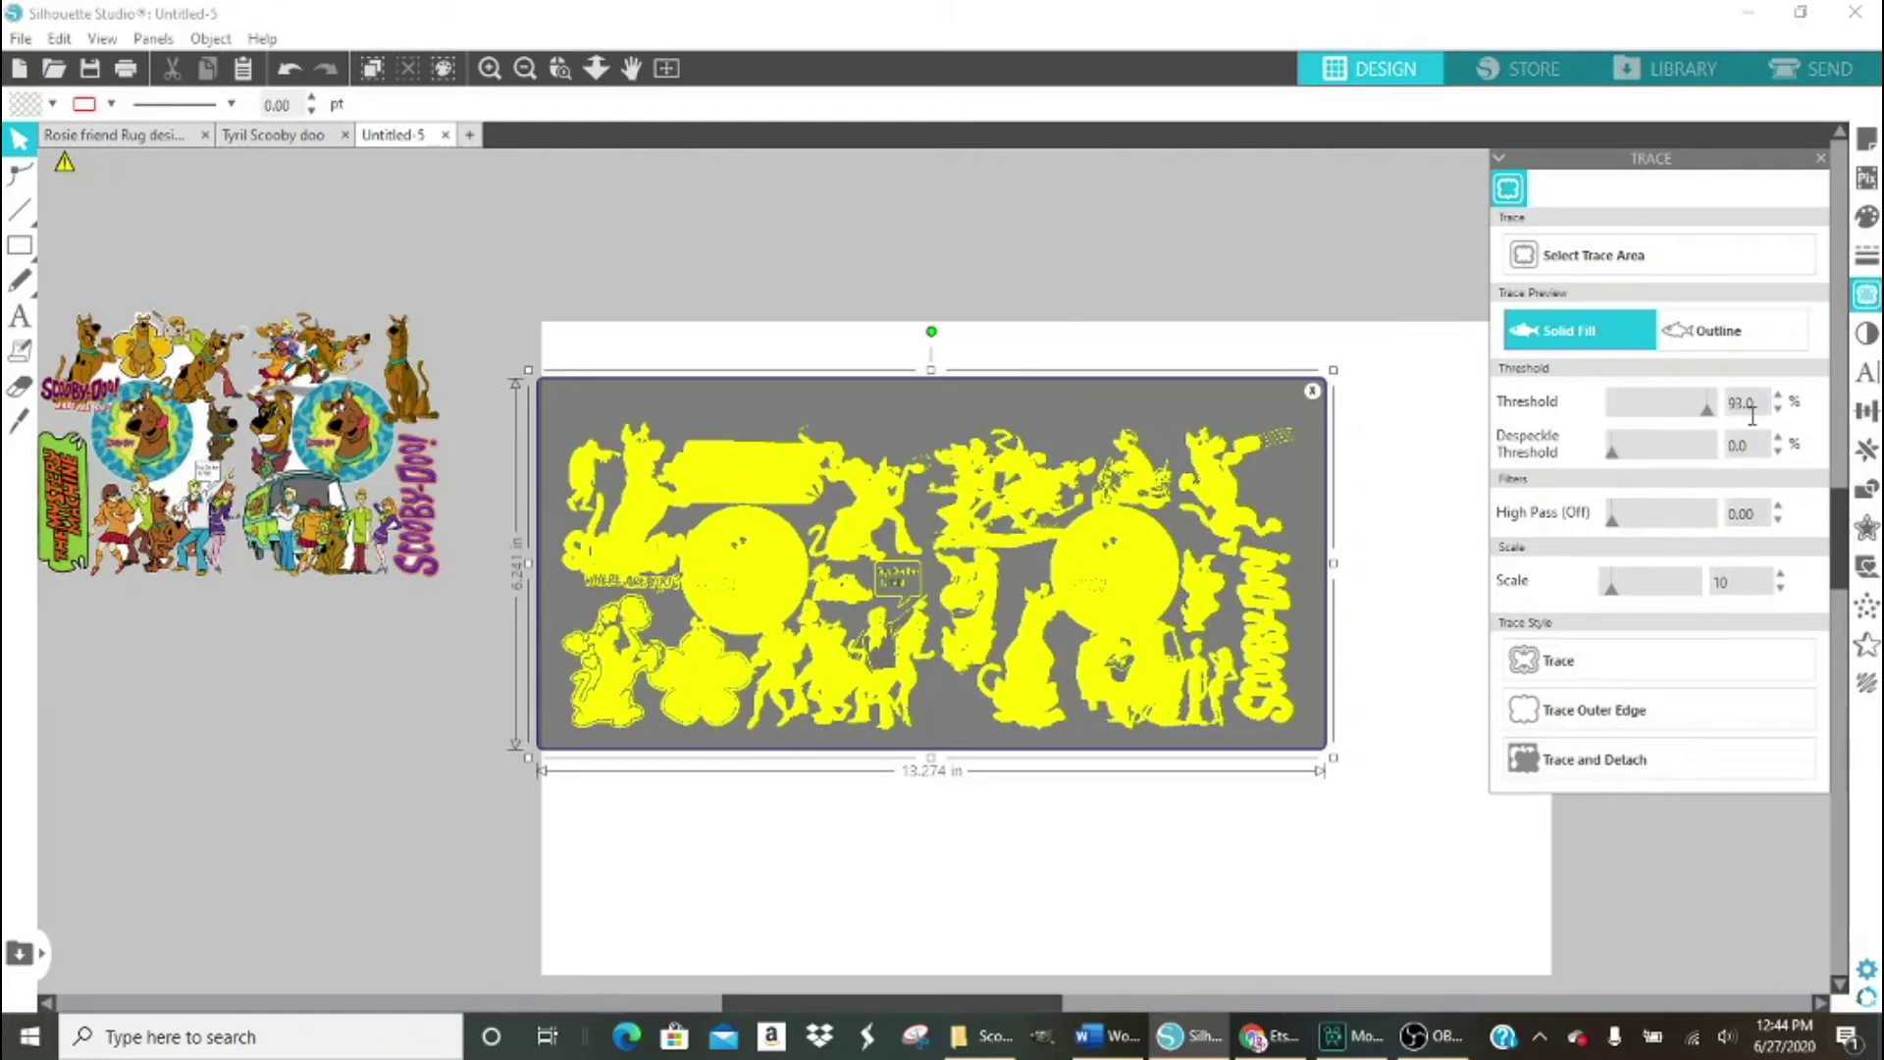
pyautogui.click(1779, 398)
pyautogui.click(1779, 397)
pyautogui.click(1779, 398)
pyautogui.click(1779, 398)
pyautogui.click(1780, 398)
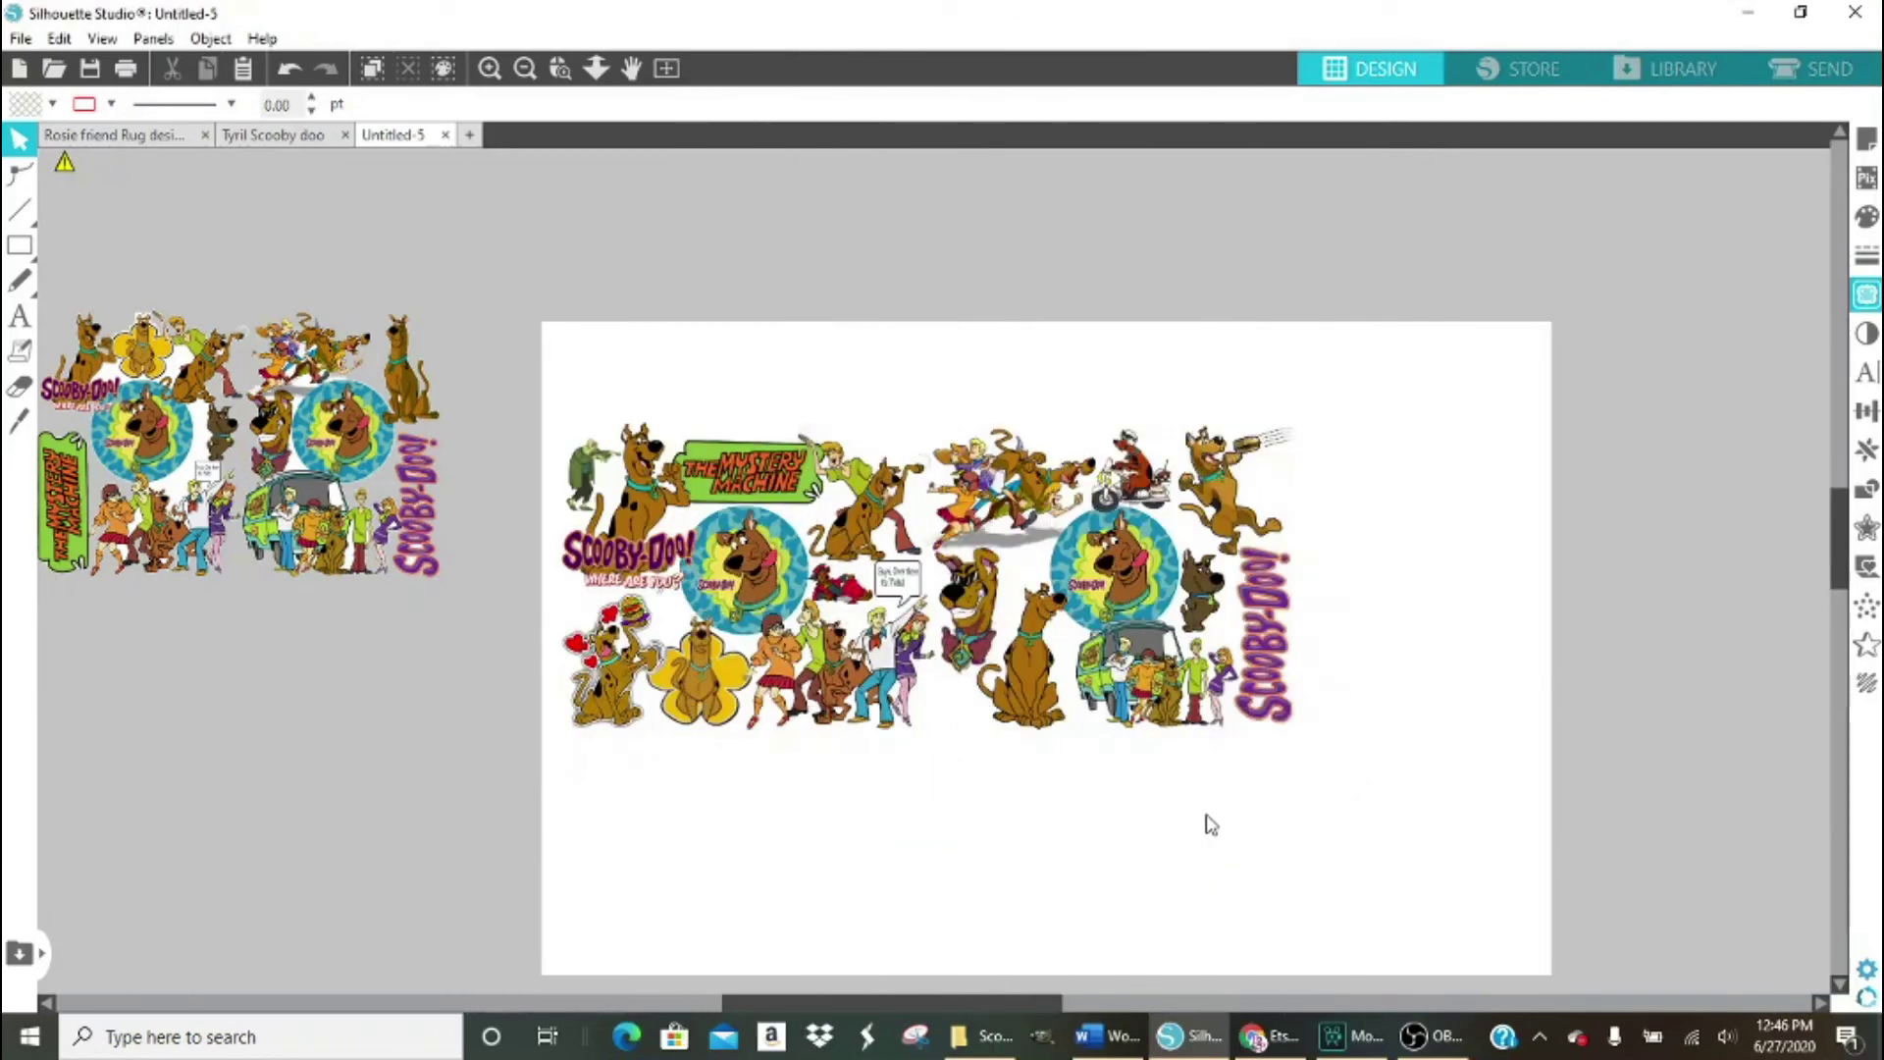
# Pull the leftover untraced background away from the traced collage and delete it.
pyautogui.click(1316, 483)
pyautogui.moveTo(1316, 484)
pyautogui.mouseDown()
pyautogui.moveTo(1640, 632)
pyautogui.moveTo(1752, 777)
pyautogui.moveTo(1739, 763)
pyautogui.mouseUp()
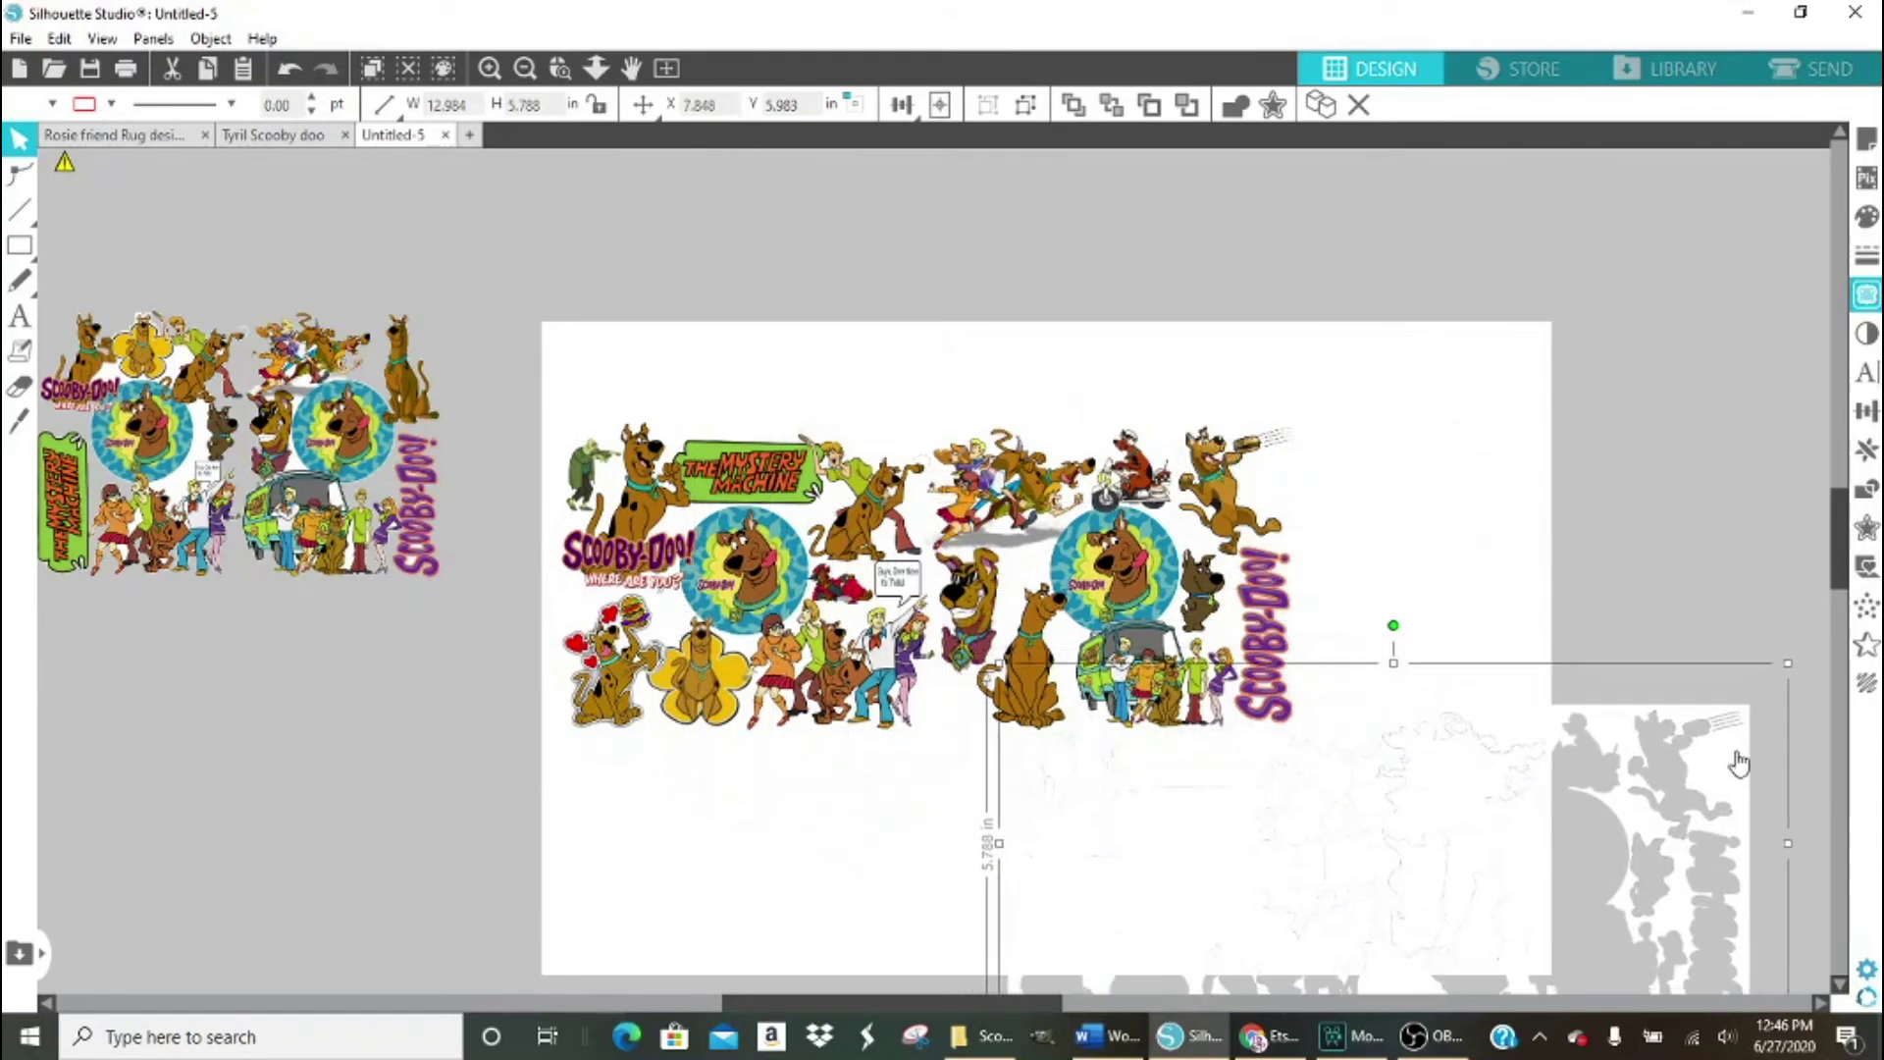
pyautogui.press('Delete')
pyautogui.moveTo(1110, 377); pyautogui.dragTo(1171, 427)
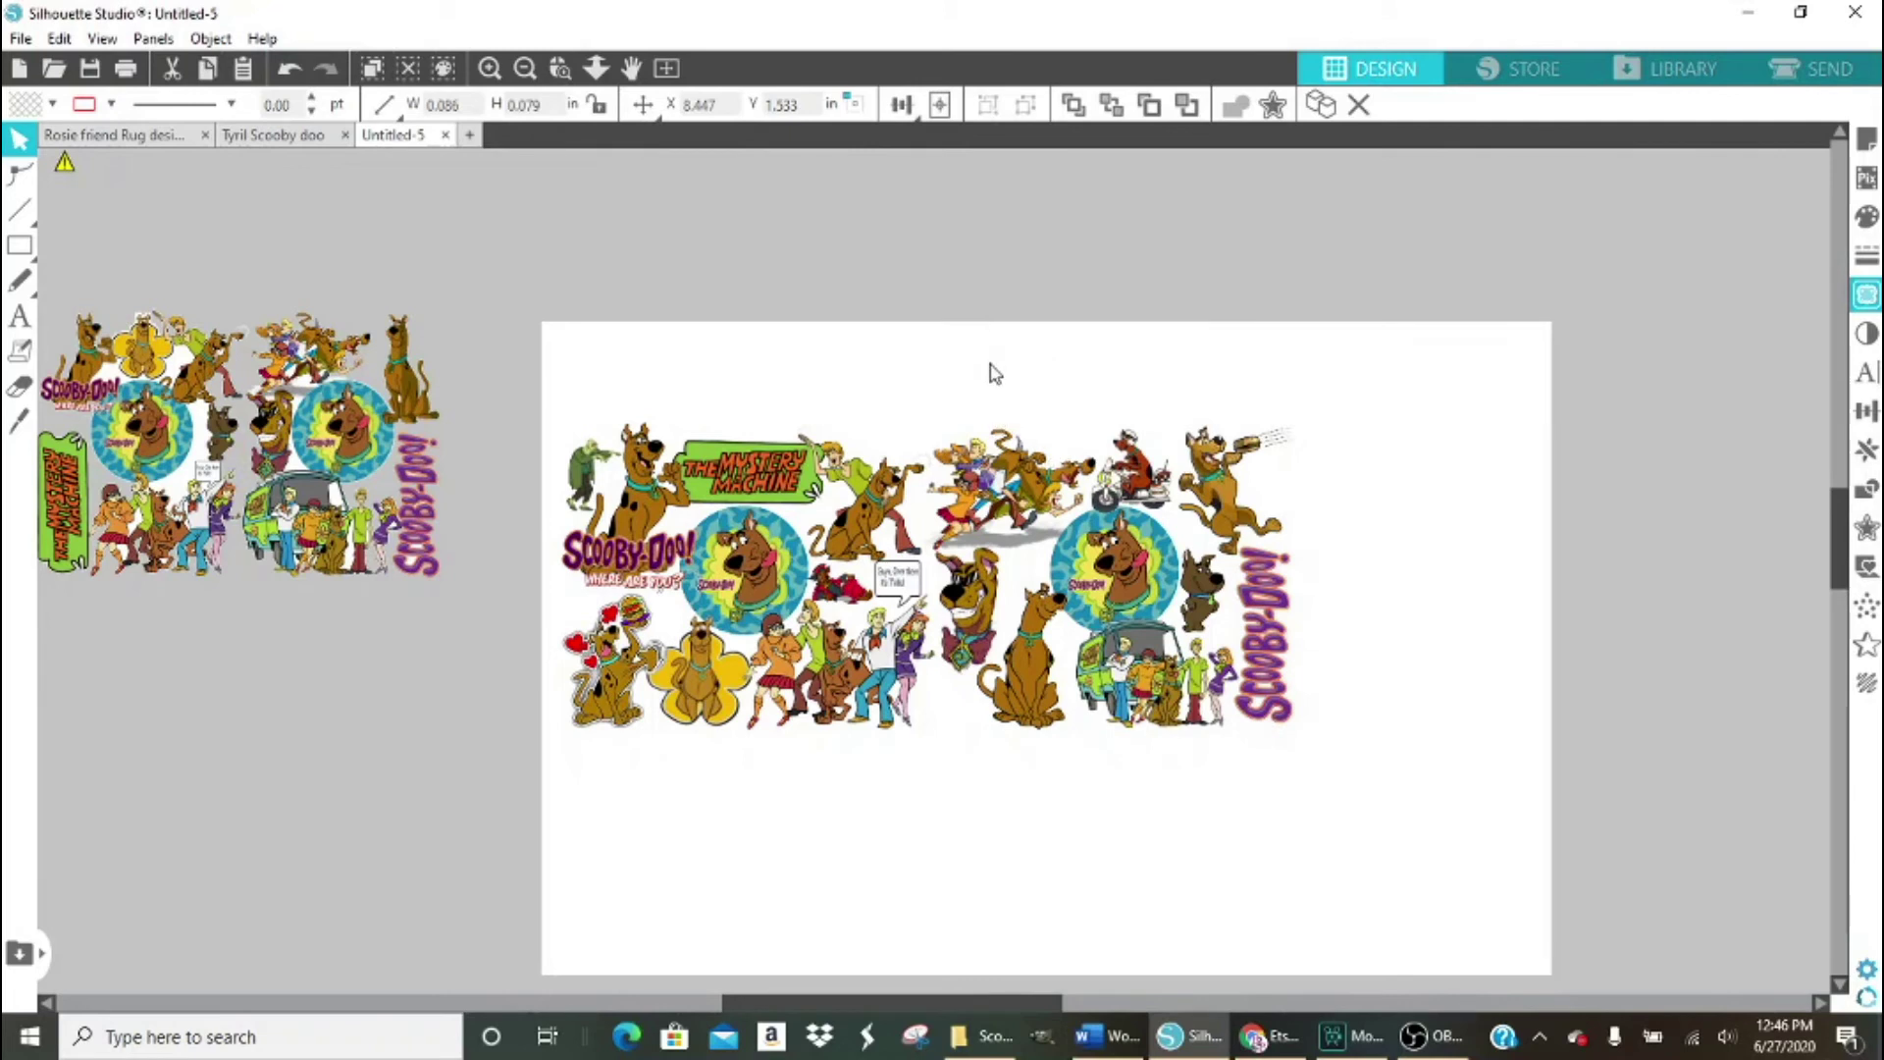
pyautogui.click(1066, 413)
# Reposition the traced collage in the upper part of the page and set its width to 12 in.
pyautogui.moveTo(530, 334); pyautogui.dragTo(1332, 759)
pyautogui.moveTo(1093, 549); pyautogui.dragTo(1646, 296)
pyautogui.moveTo(1433, 317); pyautogui.dragTo(956, 520)
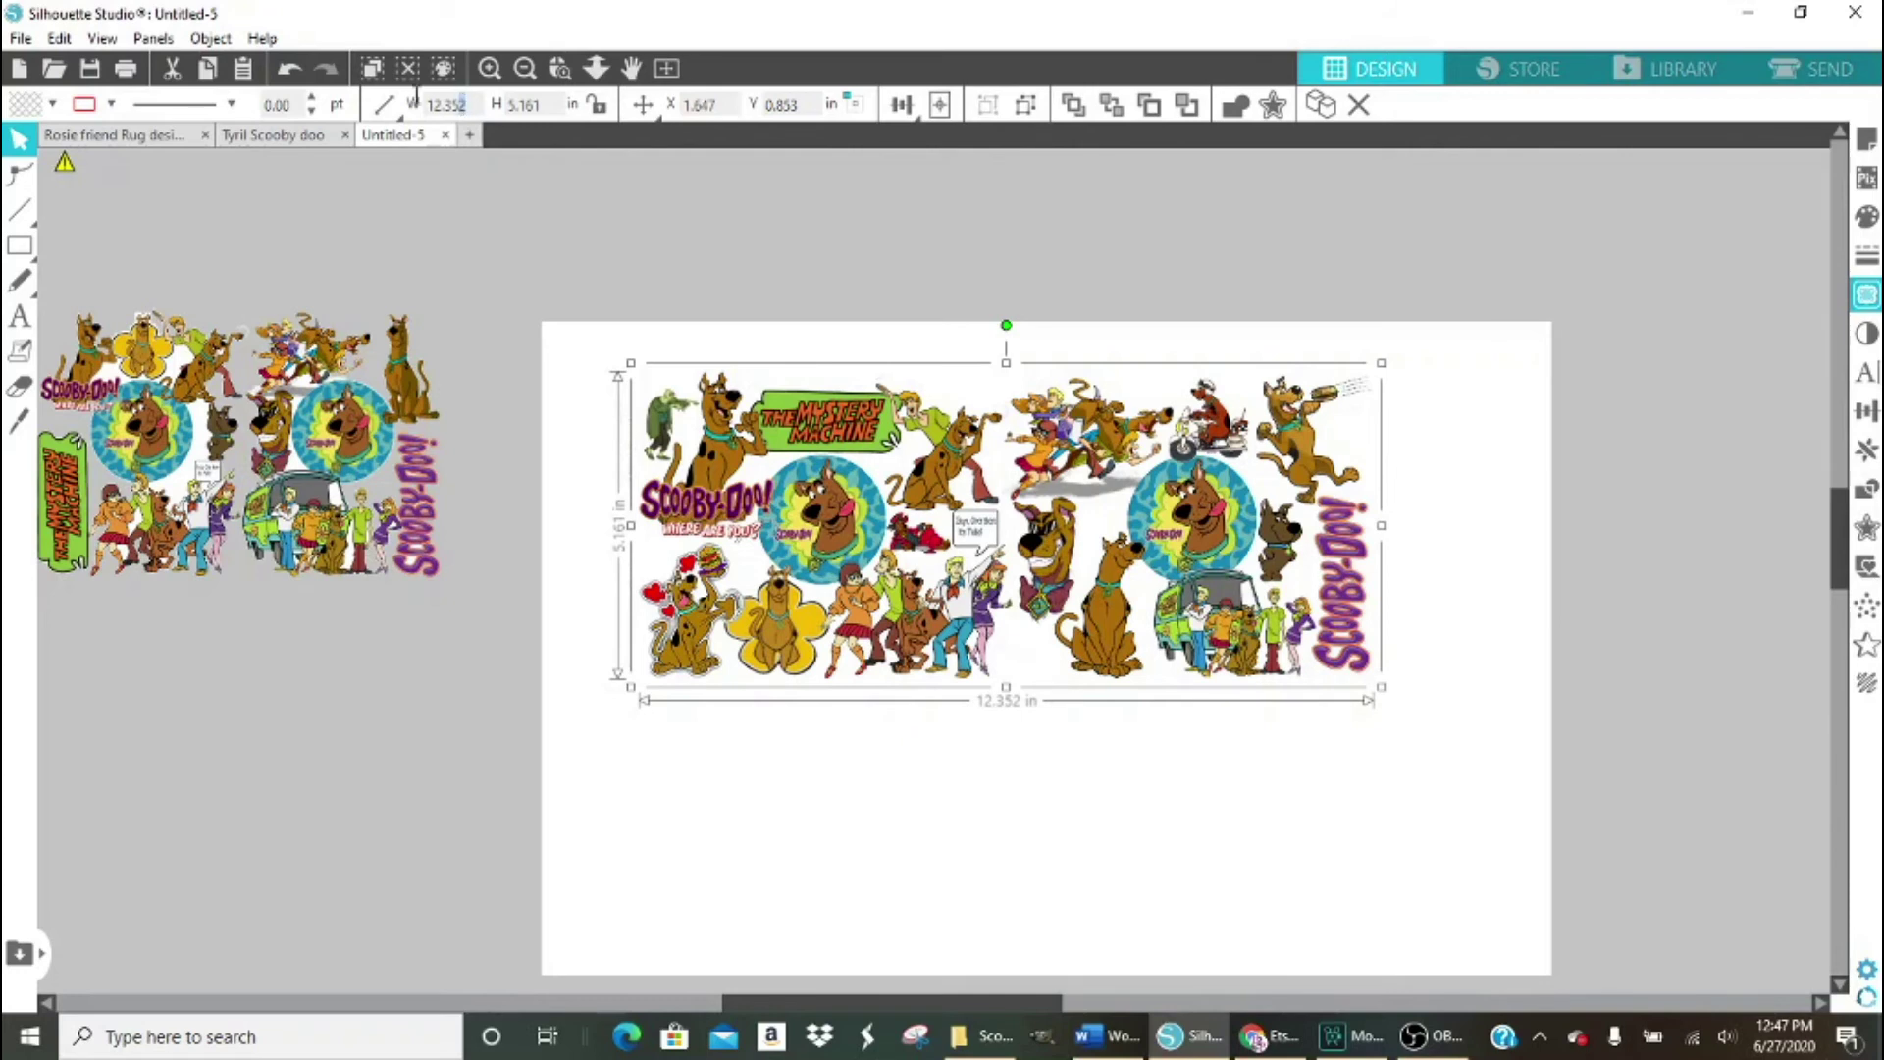
pyautogui.moveTo(402, 95)
pyautogui.press('BackSpace')
pyautogui.press('BackSpace')
pyautogui.press('BackSpace')
pyautogui.press('BackSpace')
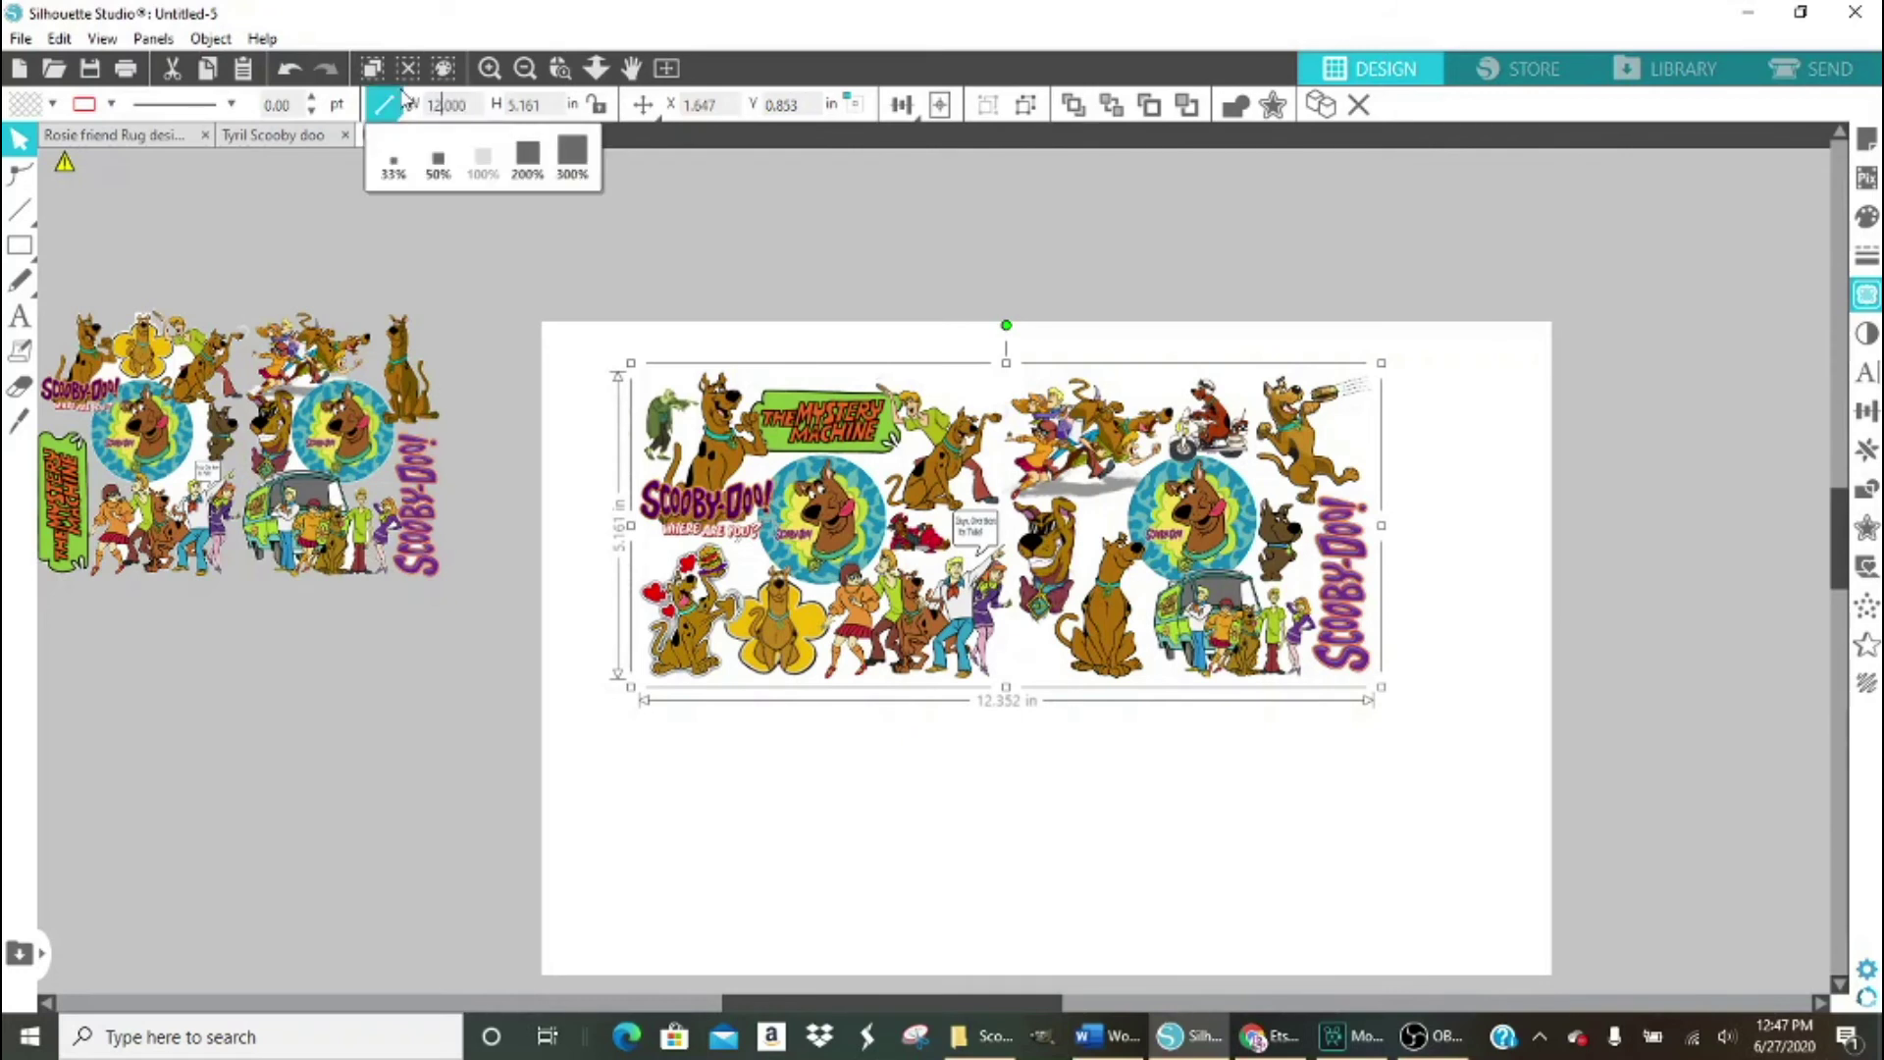
pyautogui.press('Return')
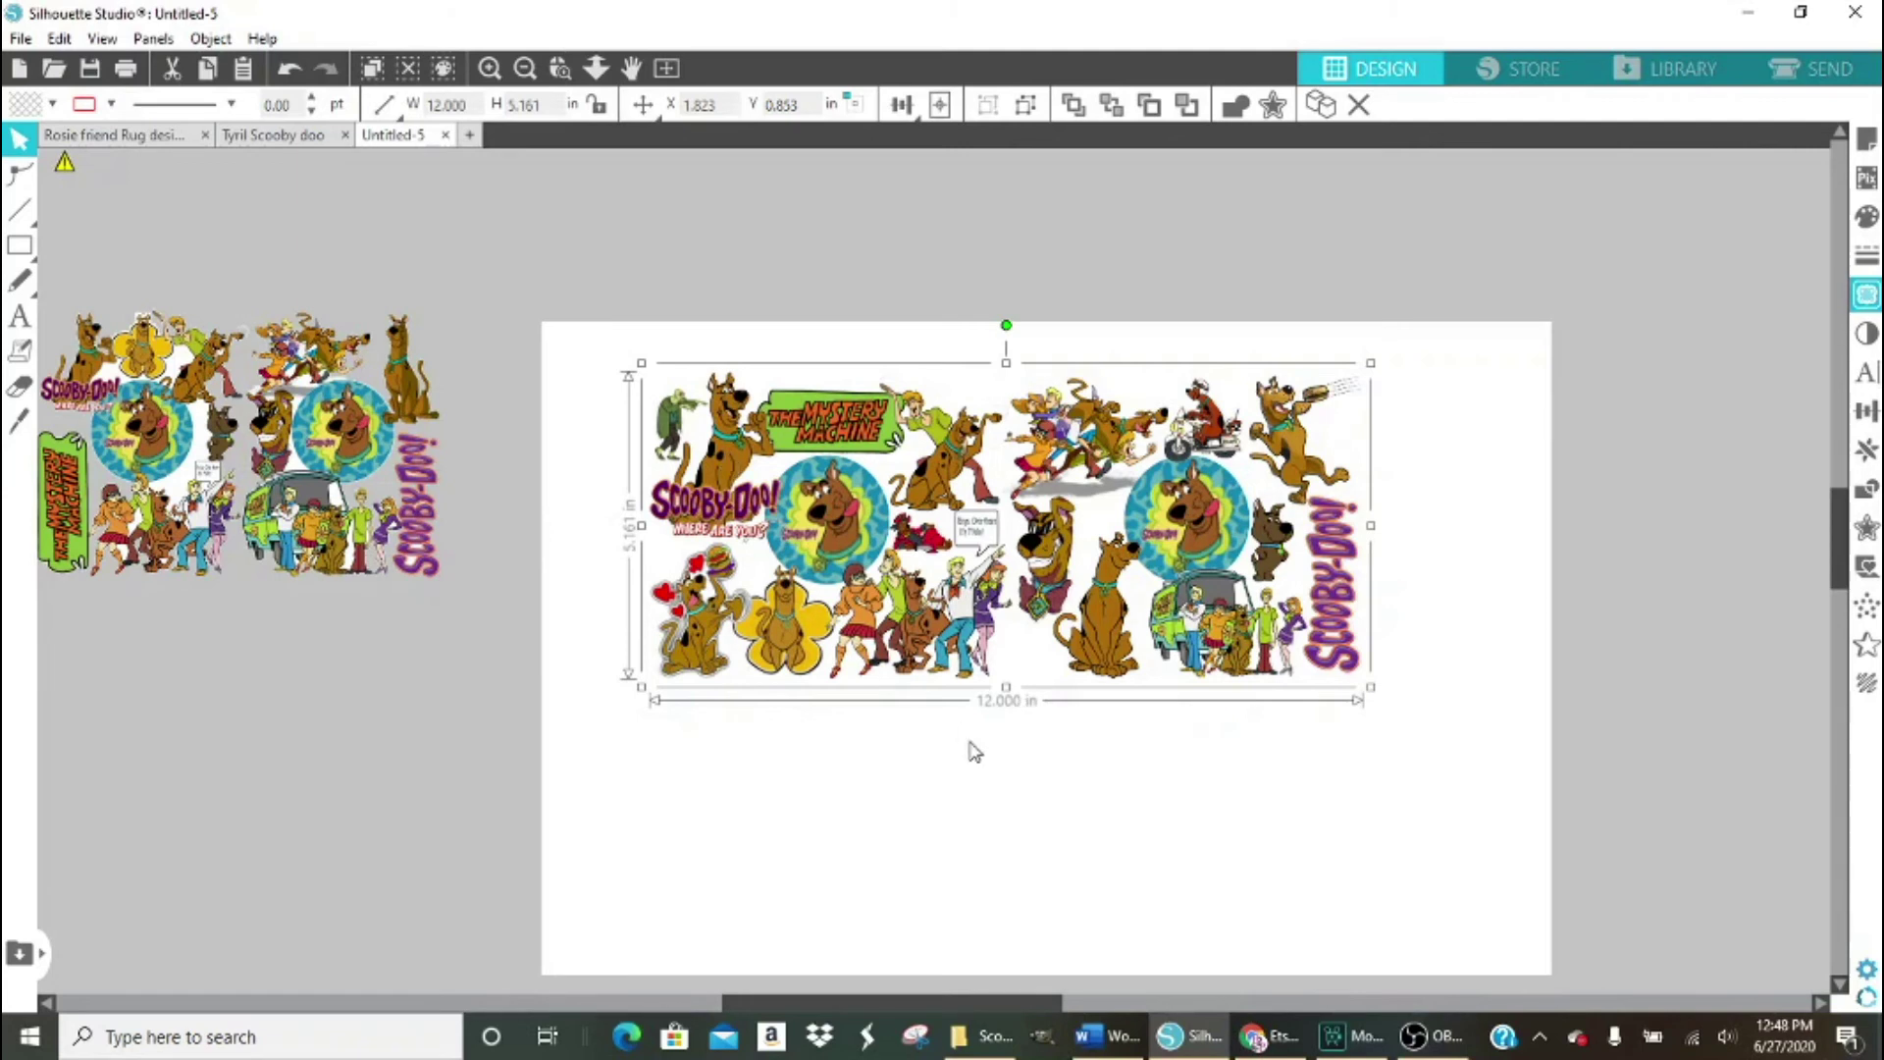
# Move the 12 in wide collage into the page's upper-left corner.
pyautogui.moveTo(934, 477); pyautogui.dragTo(895, 451)
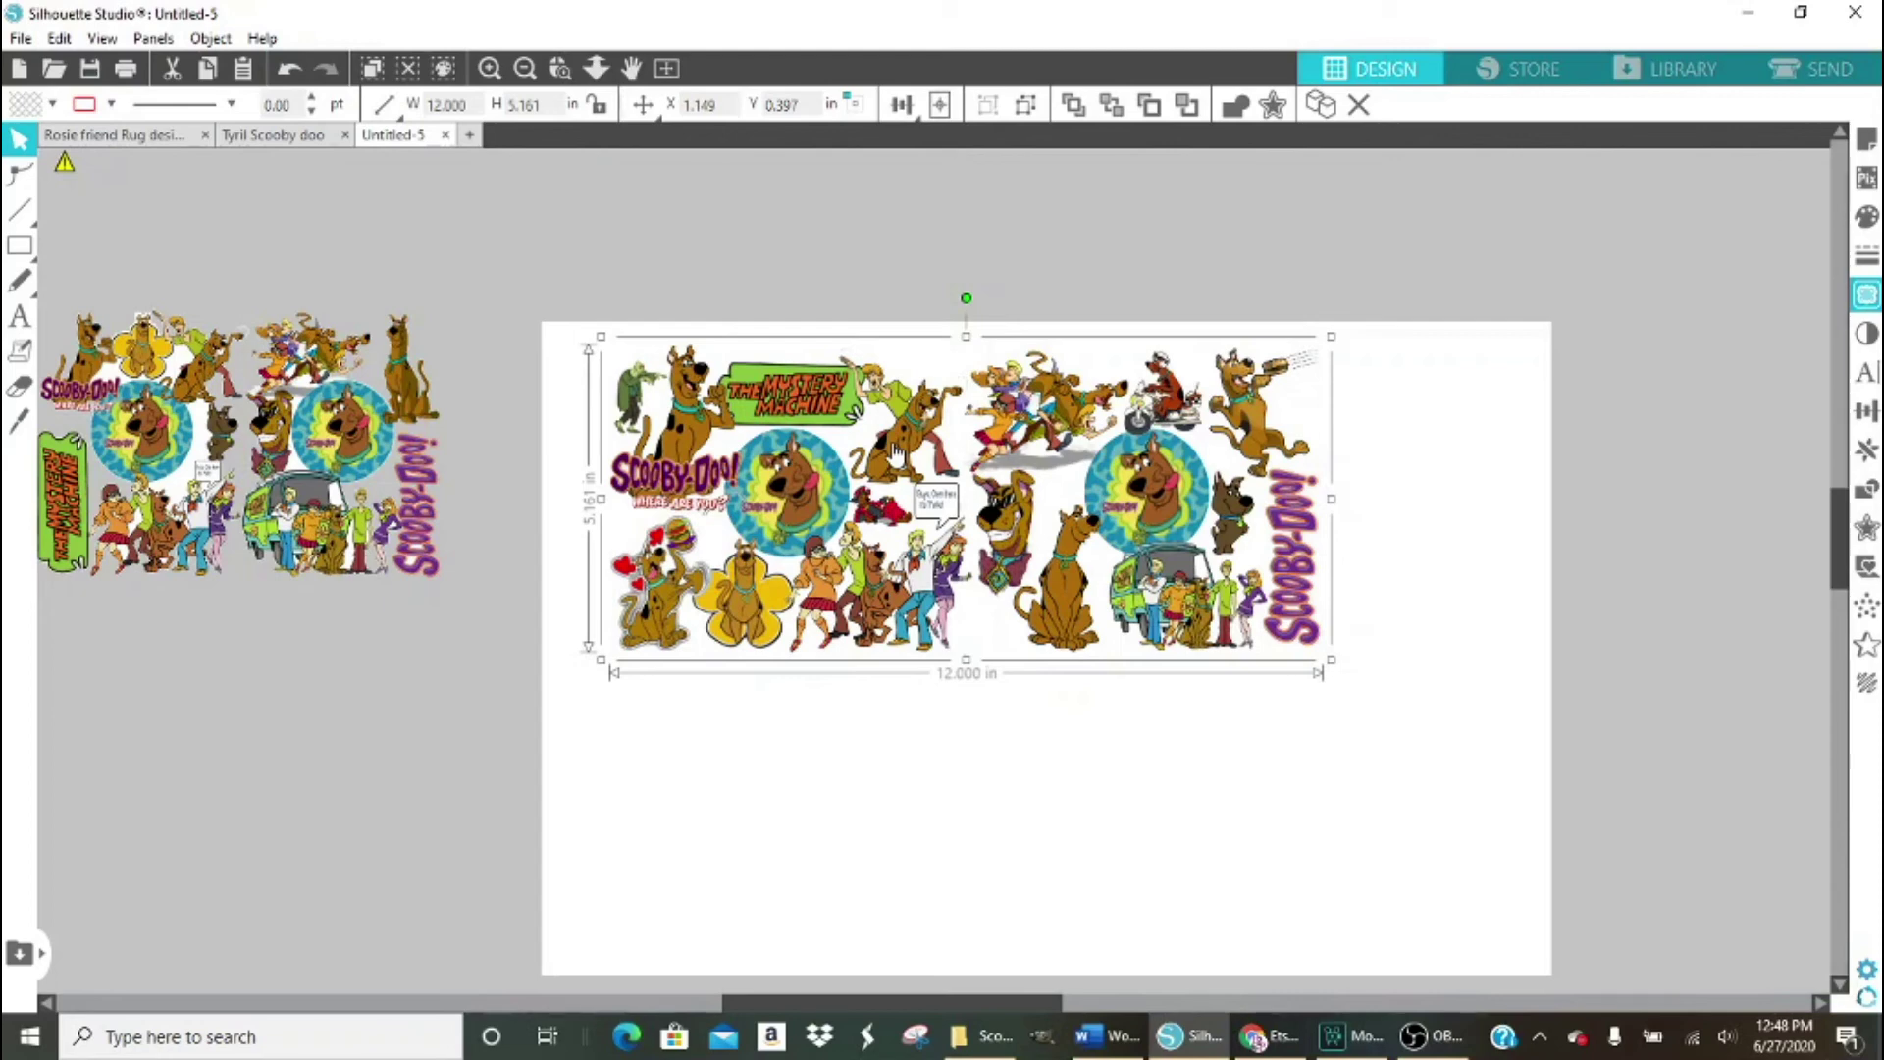
pyautogui.moveTo(907, 538); pyautogui.dragTo(1005, 443)
pyautogui.click(1433, 787)
pyautogui.click(1868, 183)
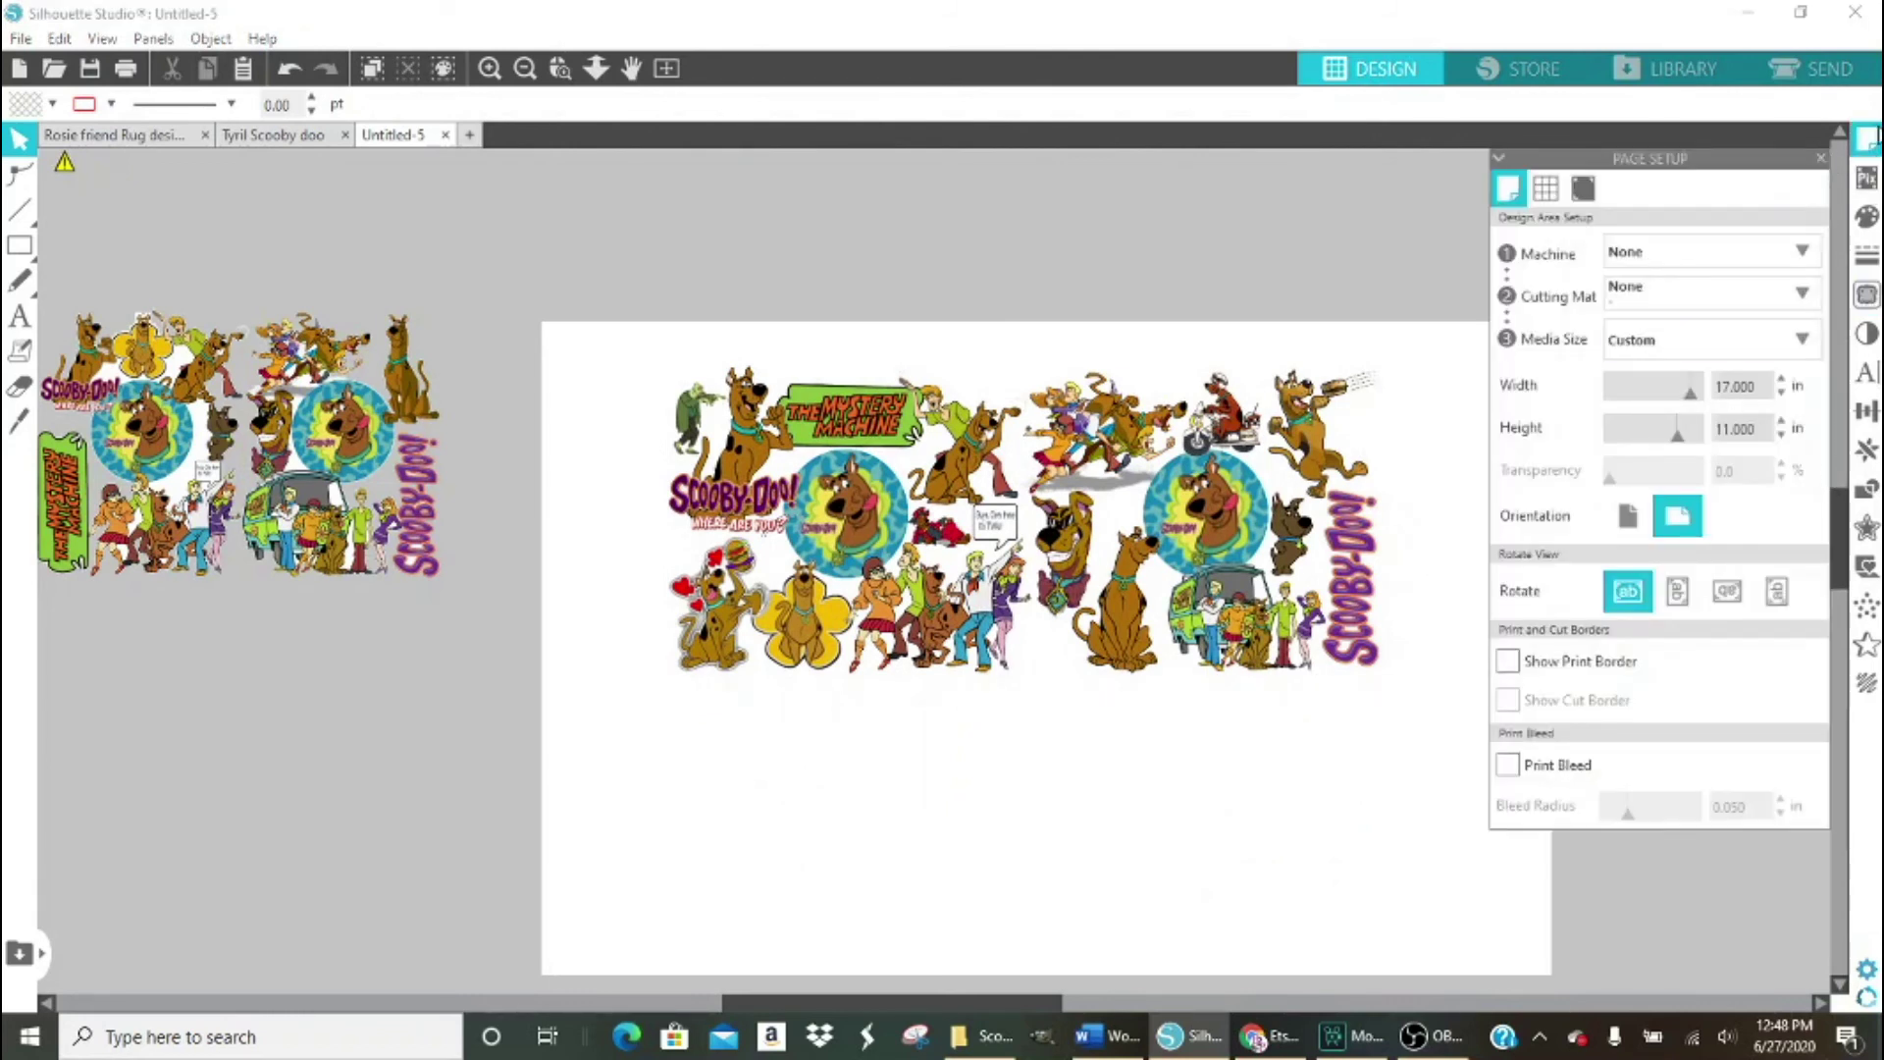
pyautogui.click(1821, 158)
pyautogui.moveTo(1043, 558); pyautogui.dragTo(916, 502)
pyautogui.scroll(-1, 996, 574)
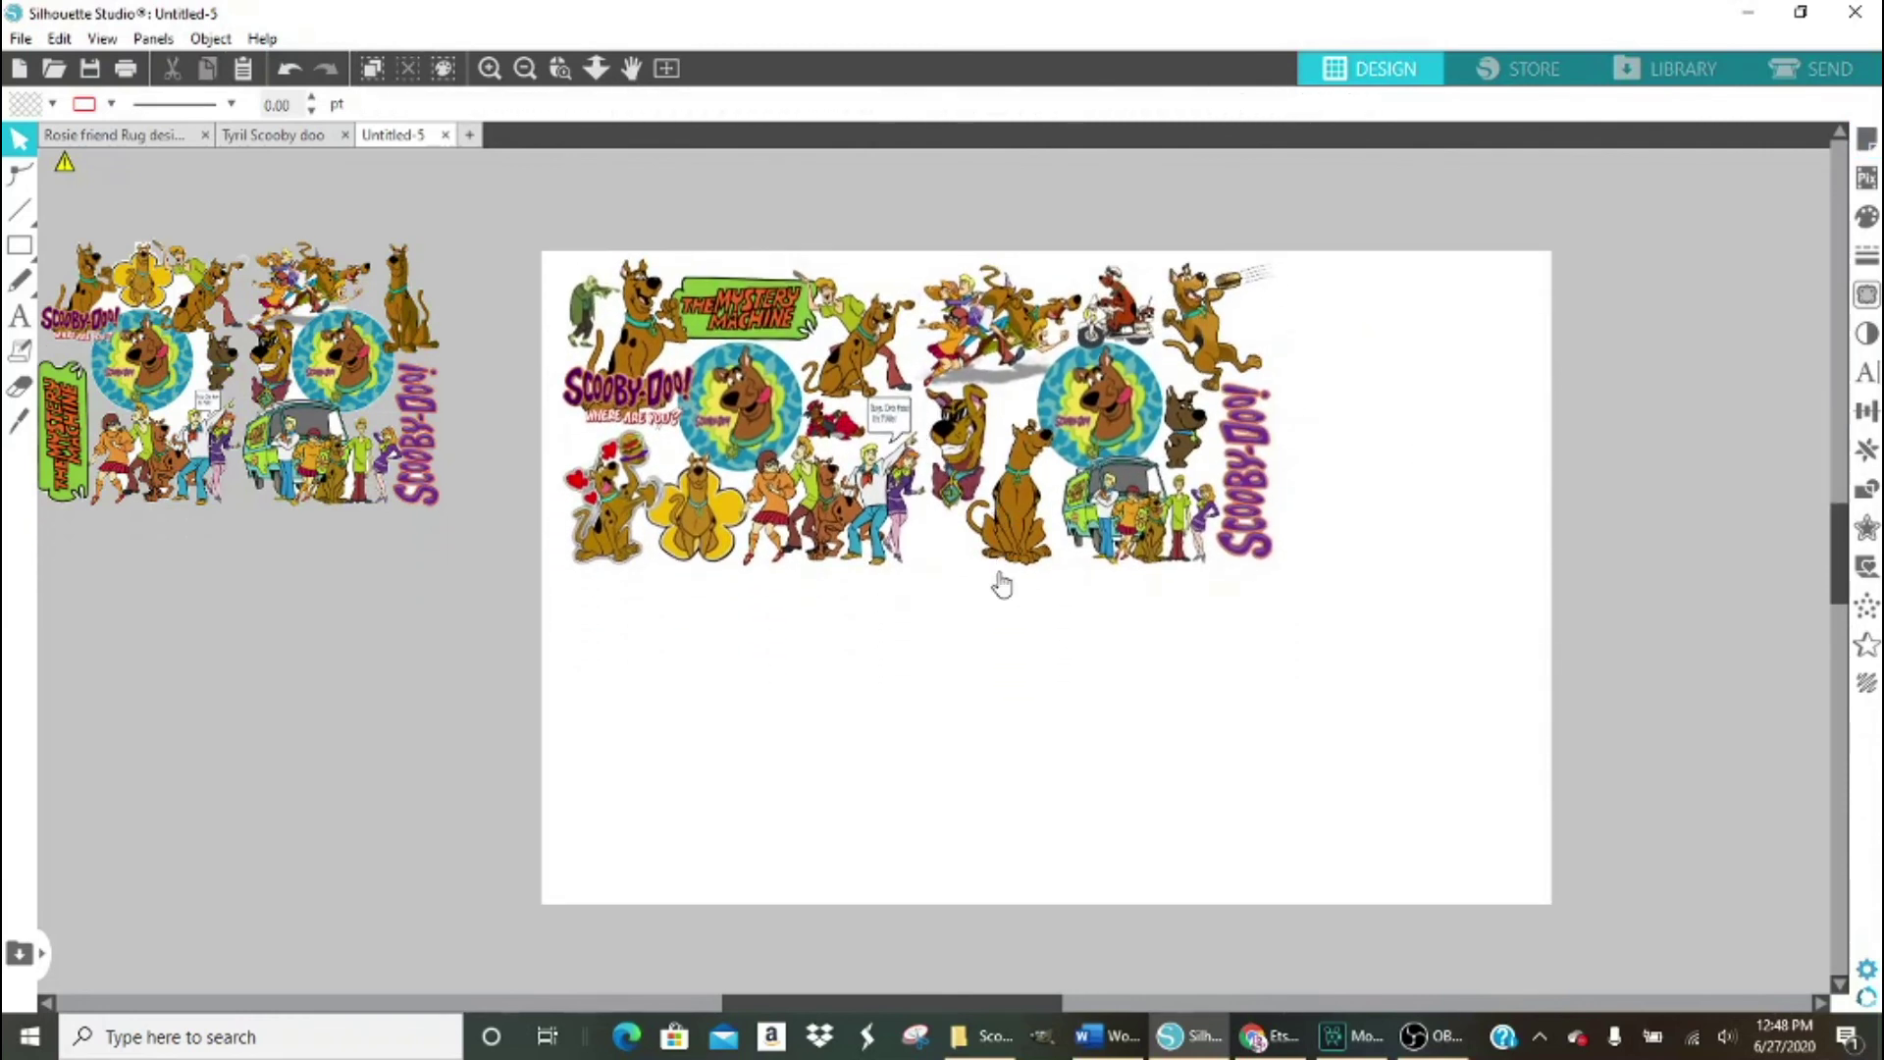
# Shift the older collage outside the page farther left, away from the page.
pyautogui.click(972, 746)
pyautogui.moveTo(353, 395); pyautogui.dragTo(214, 378)
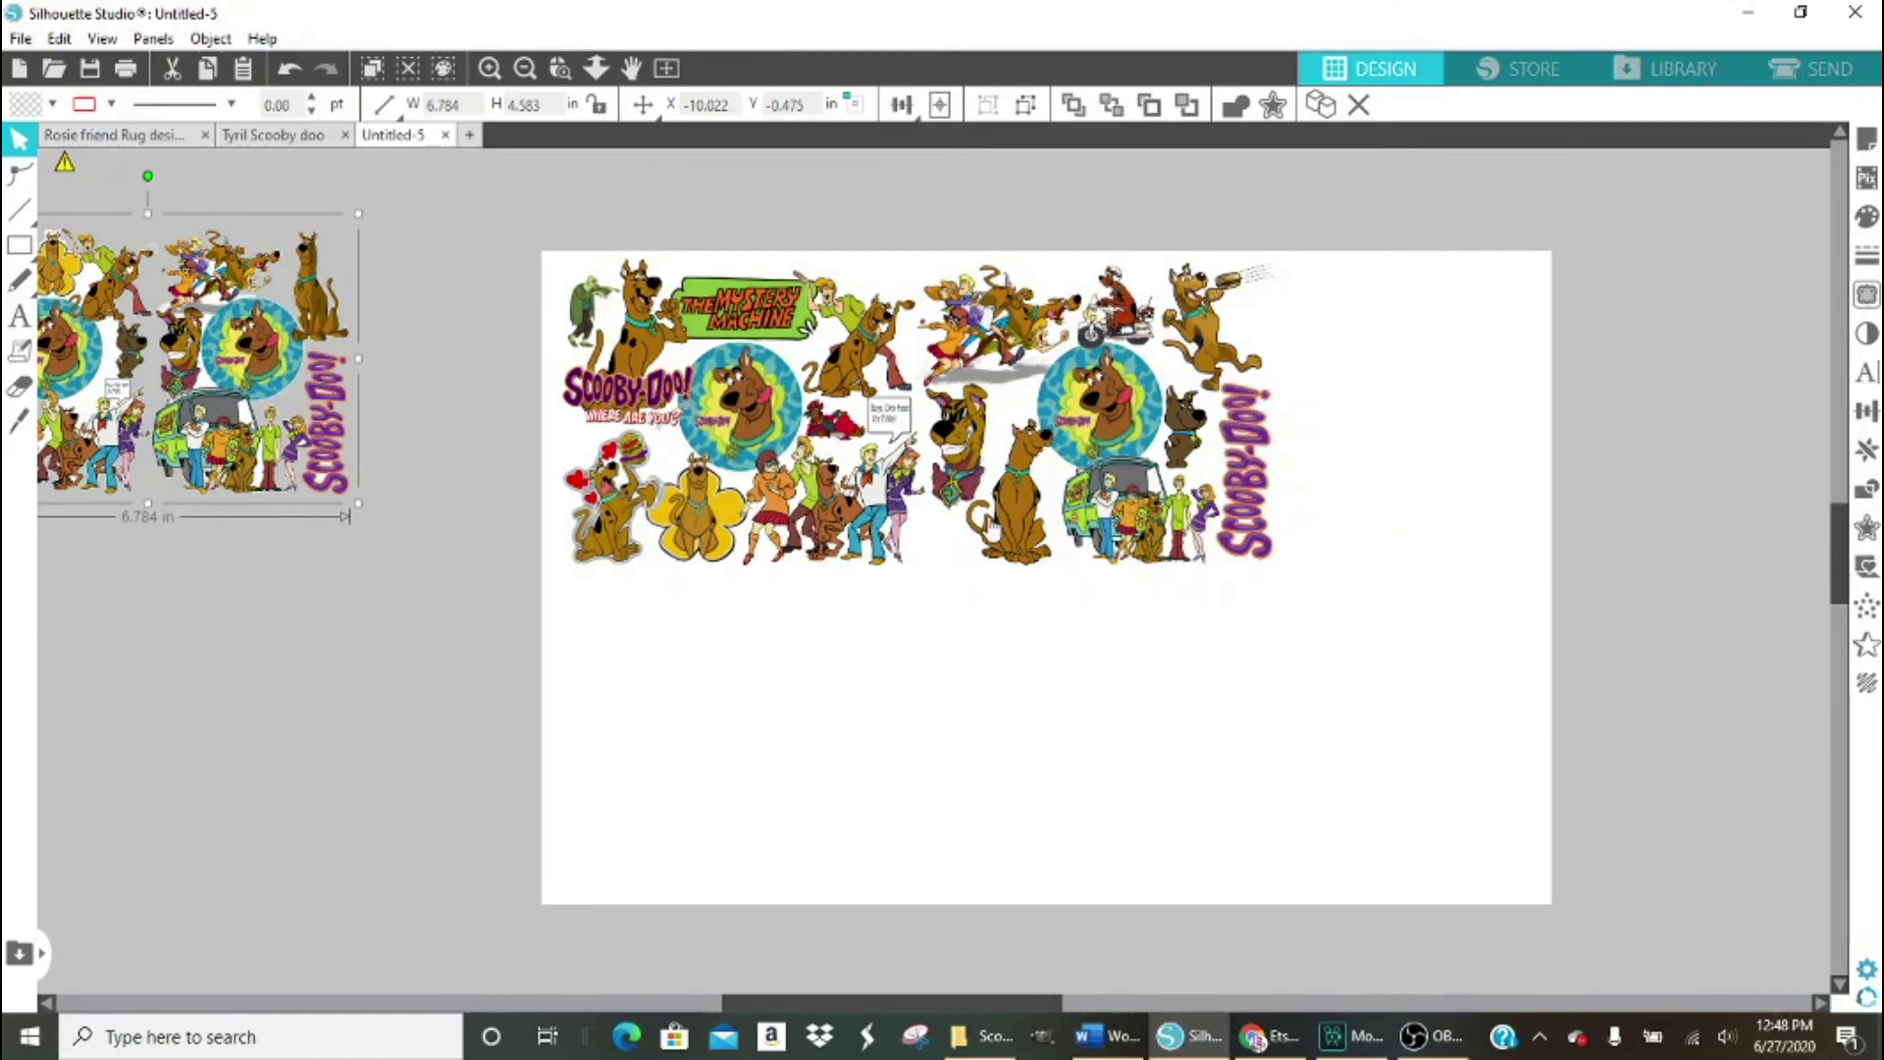